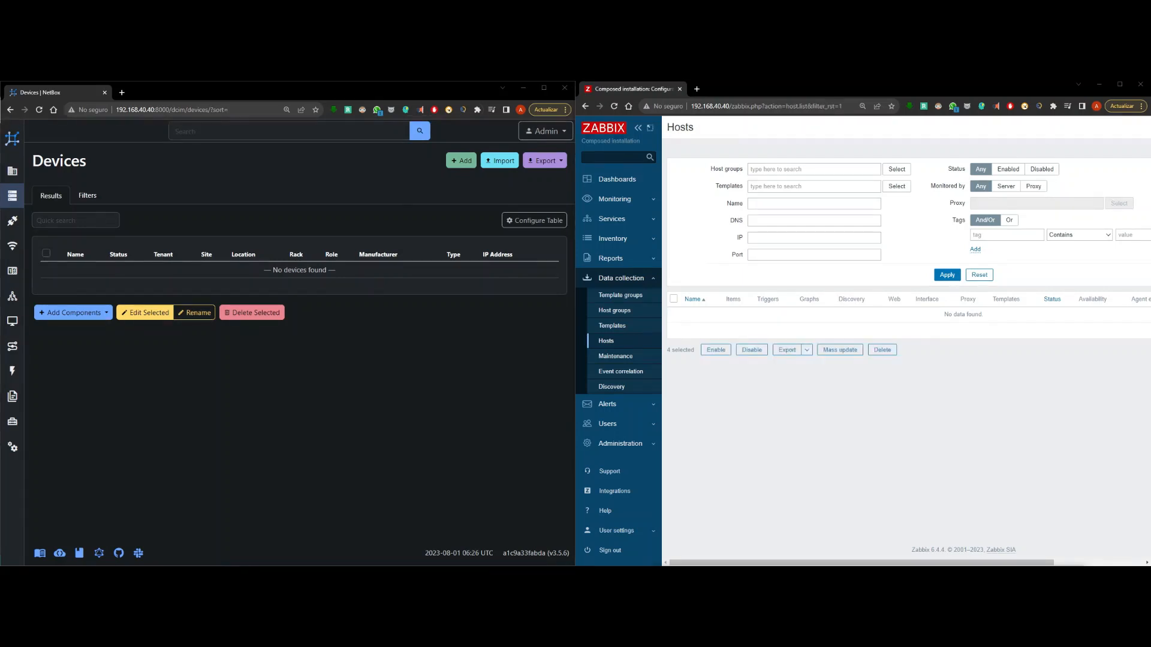
mouse_move(24, 258)
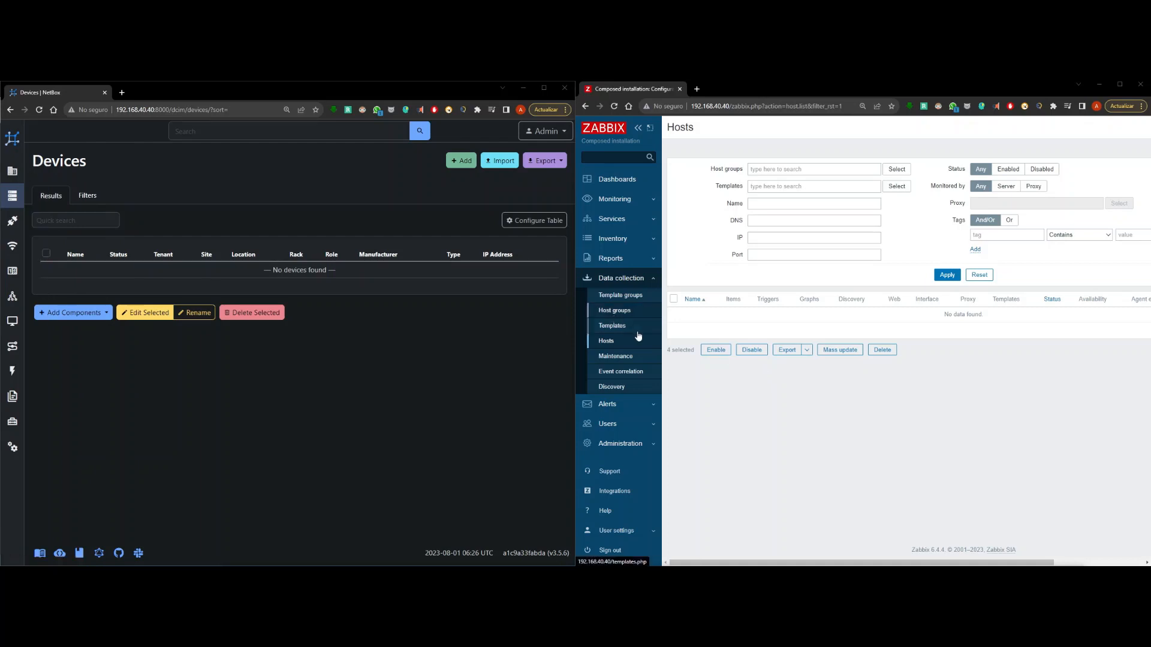
mouse_move(15, 180)
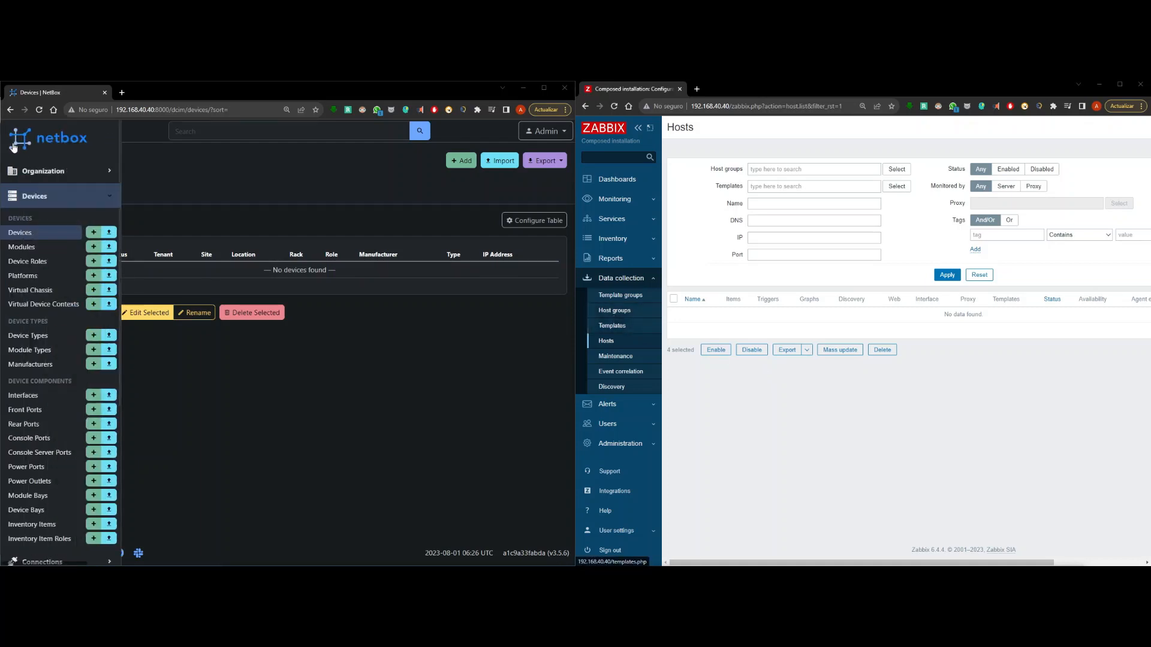
click(41, 173)
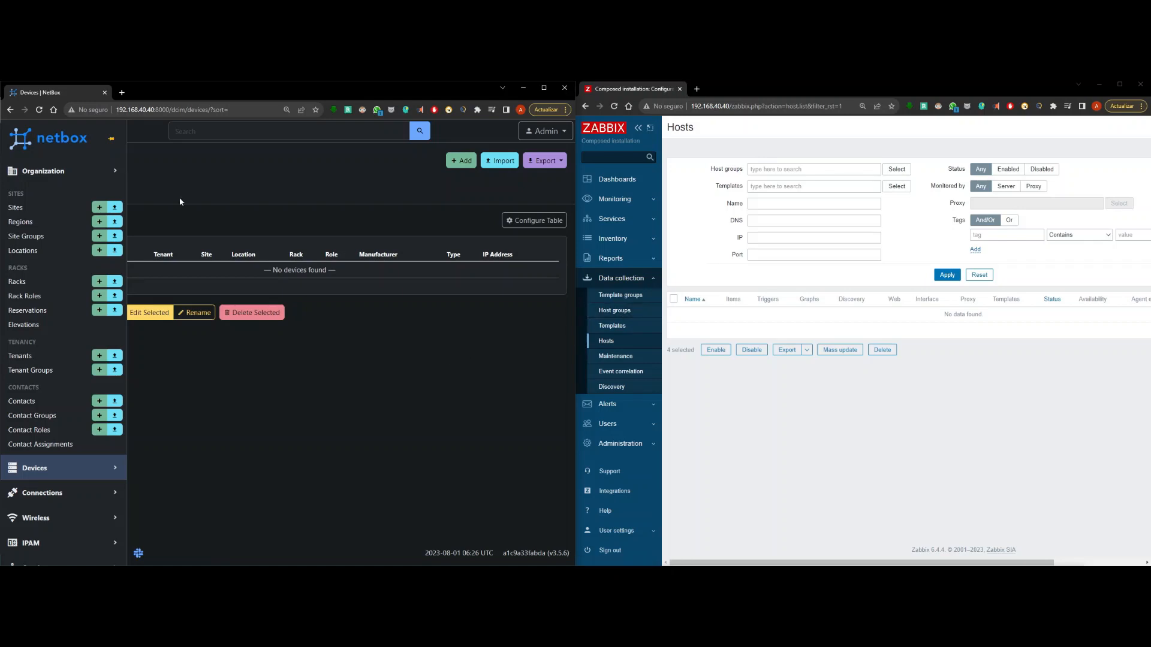
click(111, 139)
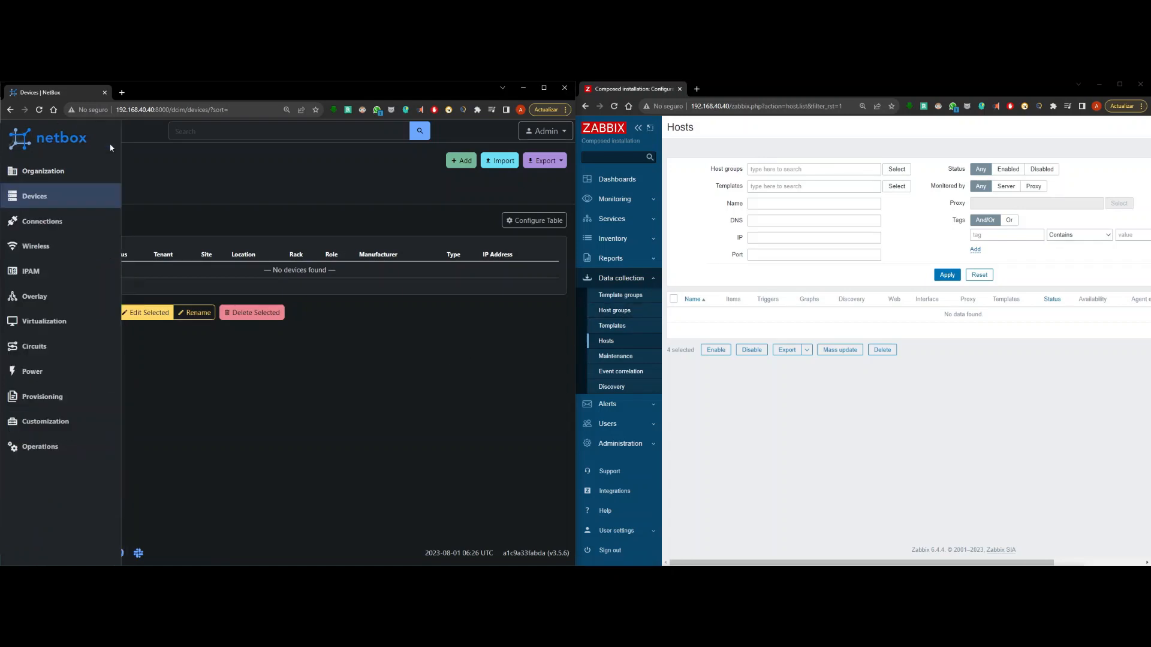
Start a new device named Test-01 and assign it the device role device_role
click(451, 172)
click(259, 266)
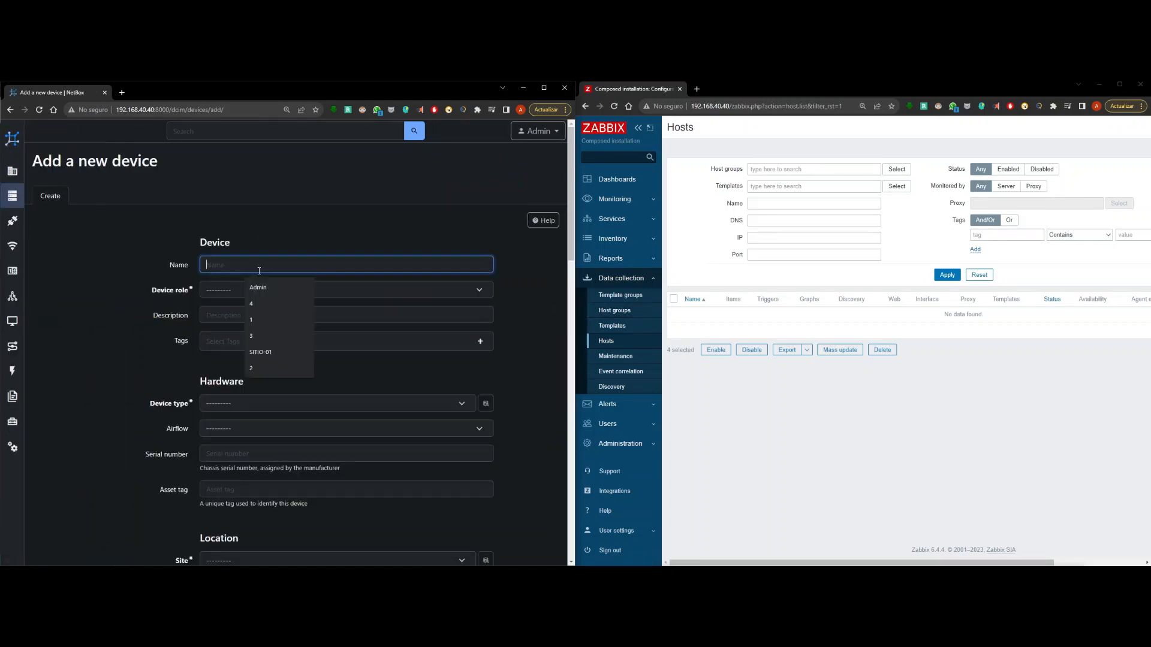
text(Test-)
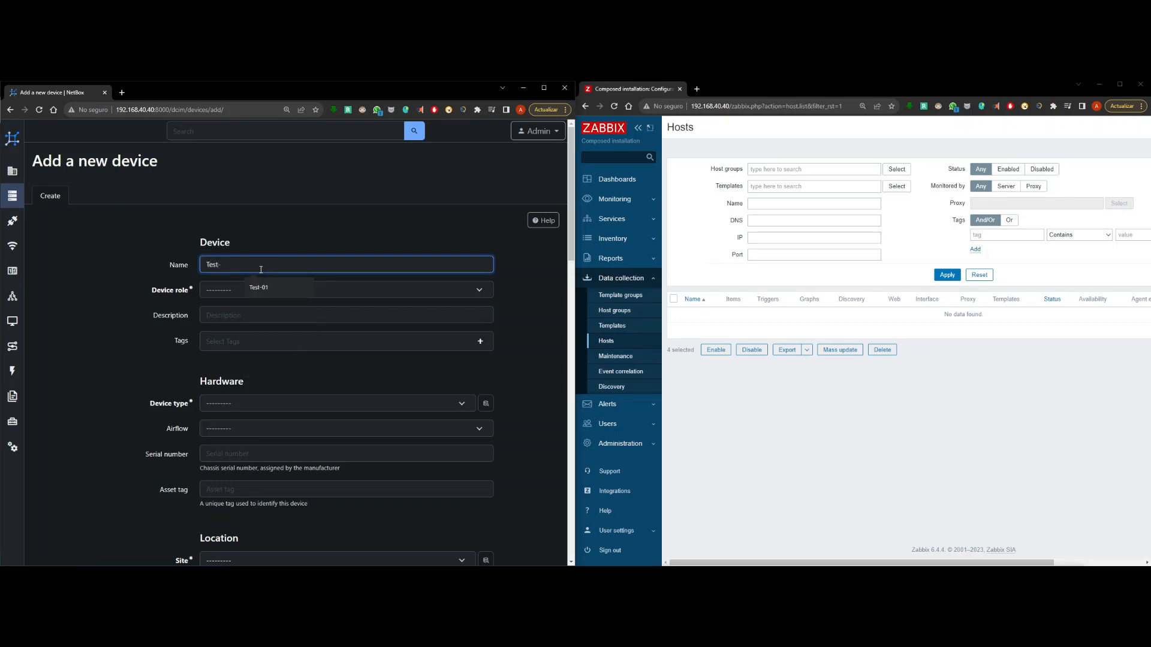
text(01)
click(237, 290)
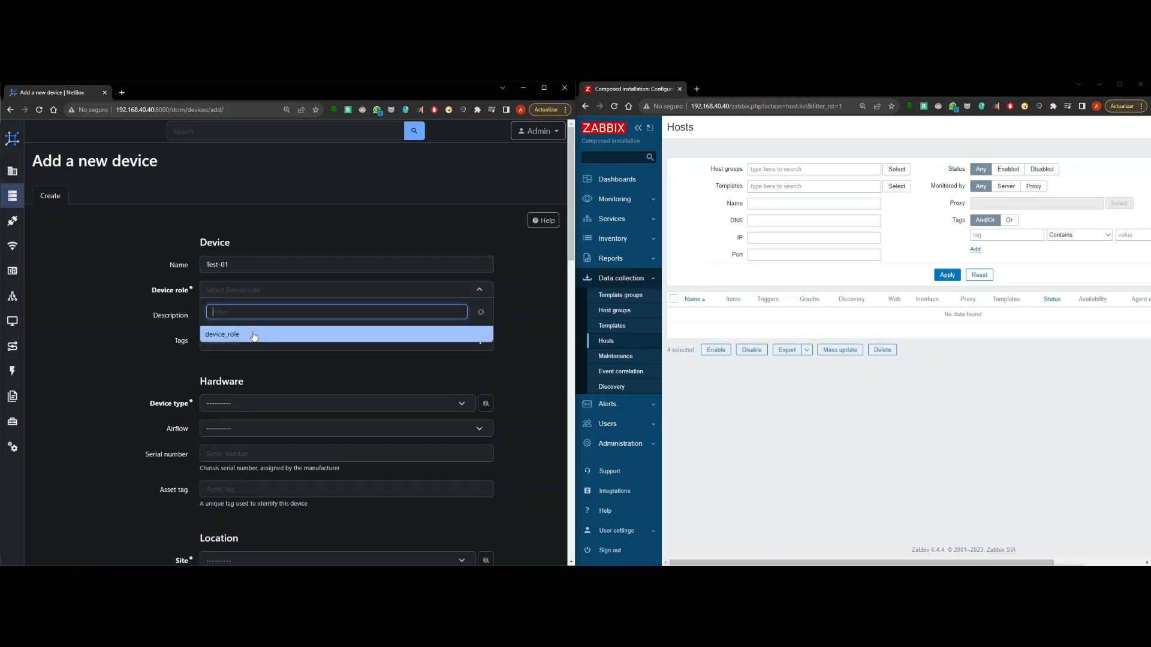
click(207, 334)
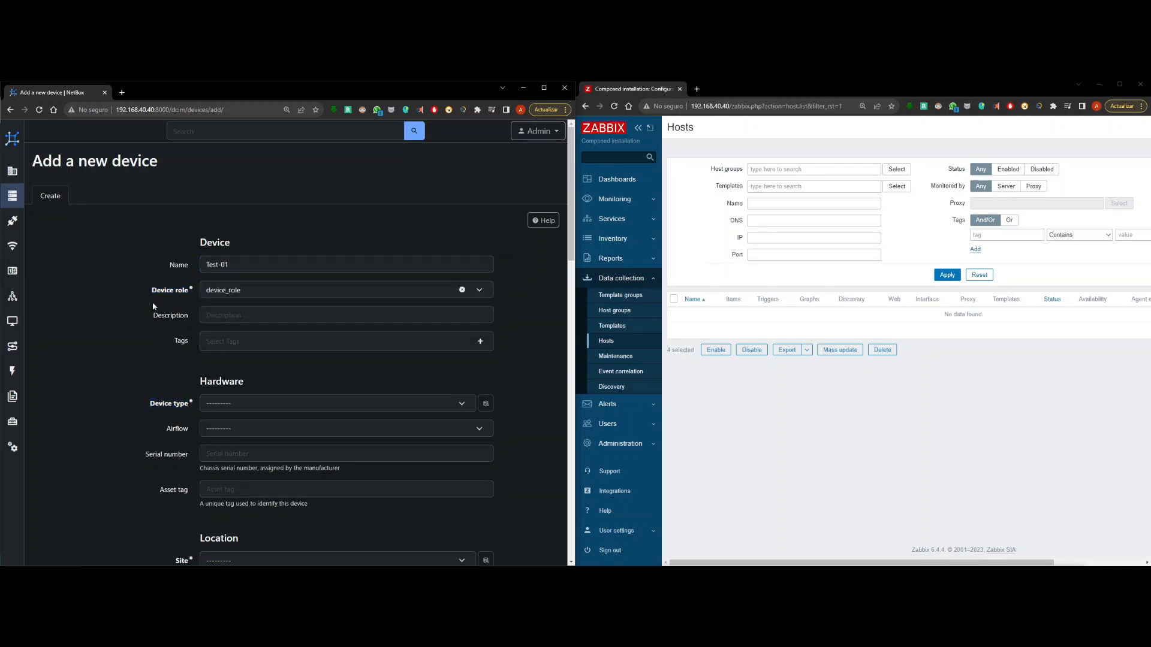
Set the new device's hardware type to Device Type and its site to SITIO-01
click(278, 404)
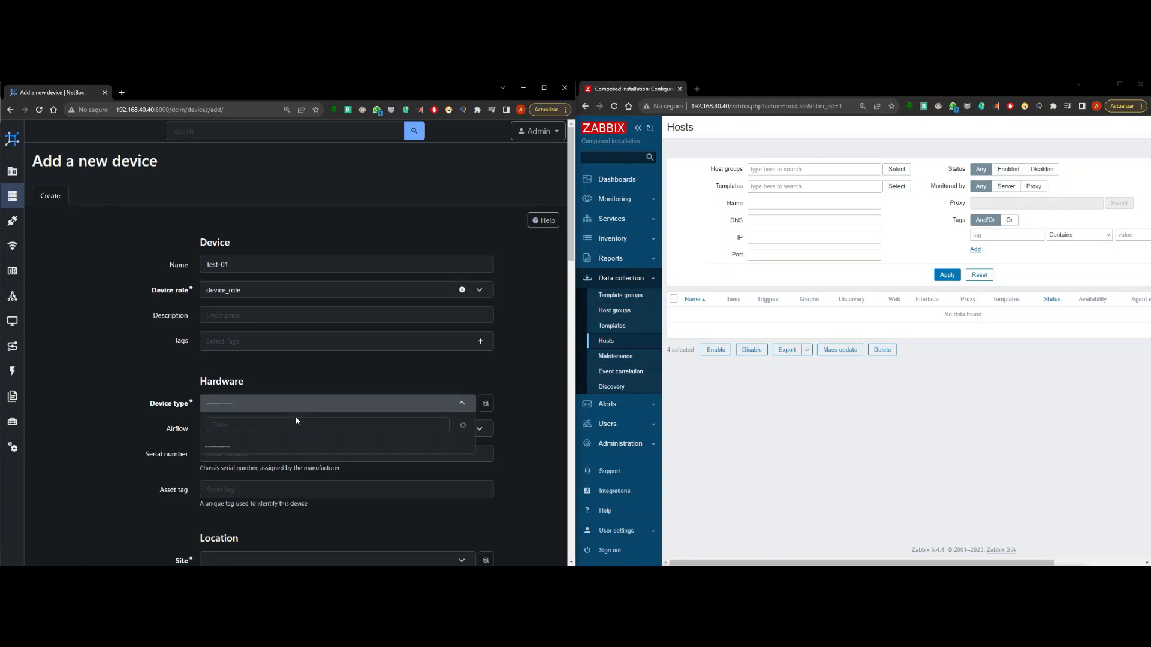
click(263, 453)
scroll(252, 419, down, 2)
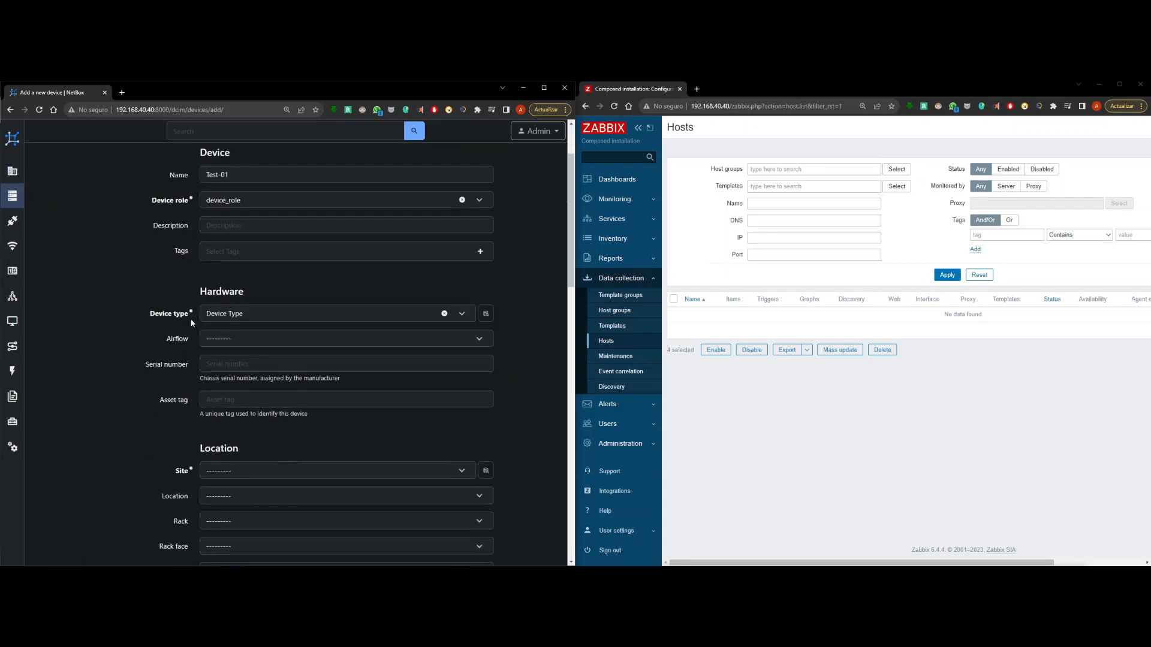
scroll(208, 331, down, 1)
scroll(239, 353, down, 2)
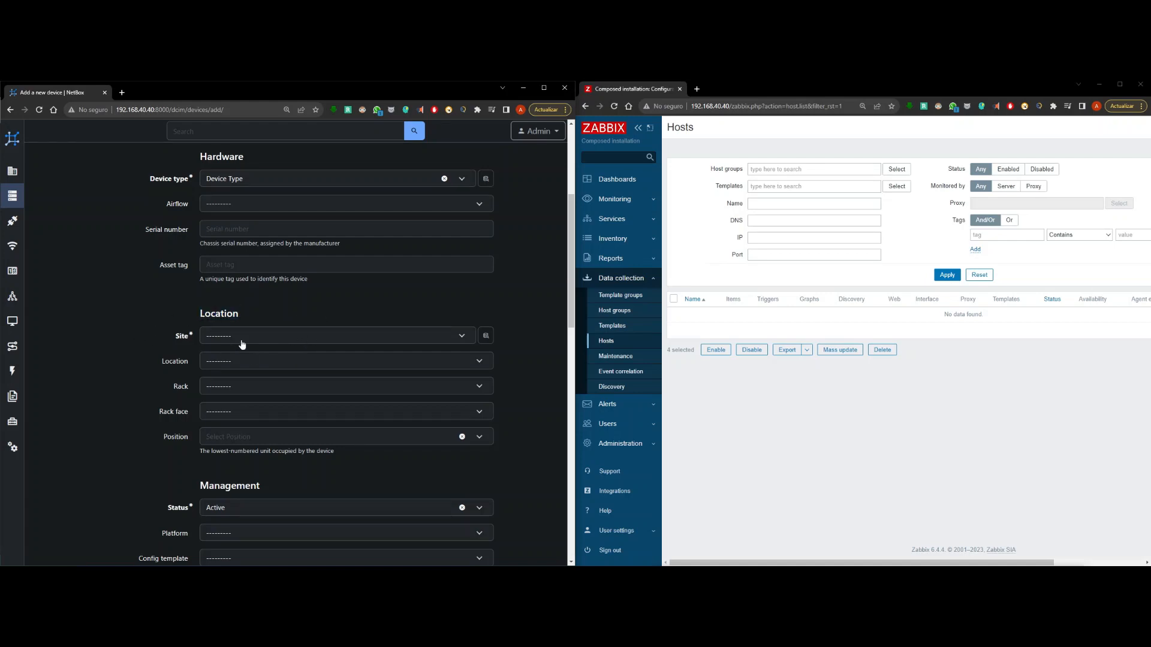
click(260, 334)
click(133, 338)
scroll(199, 409, down, 1)
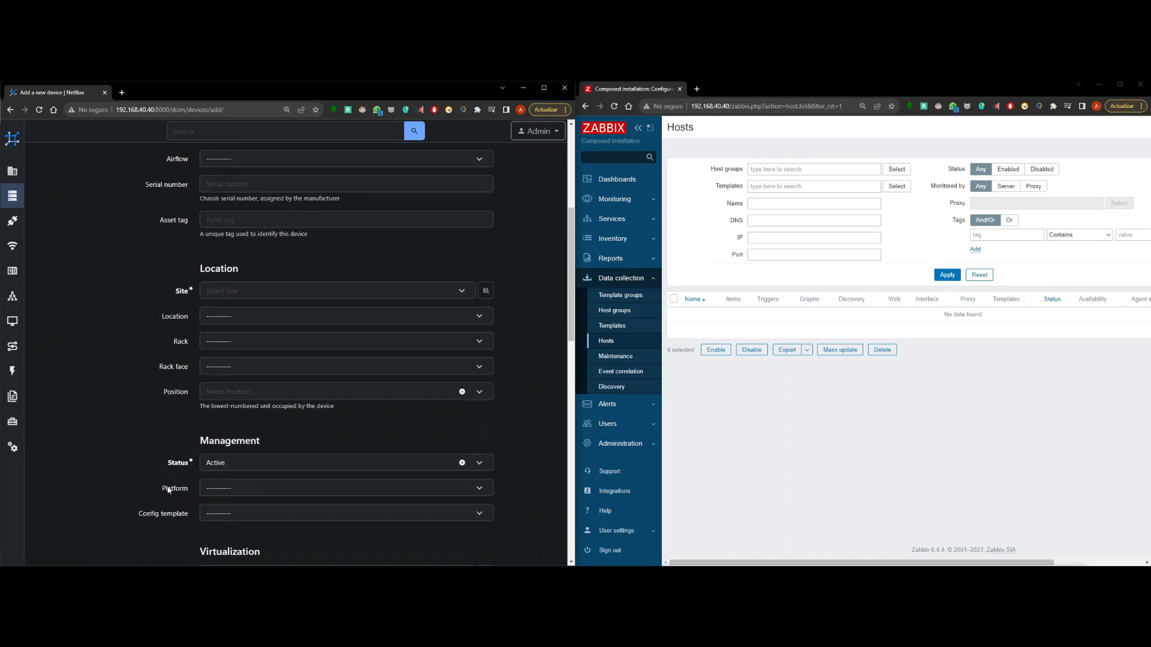
click(310, 286)
click(257, 336)
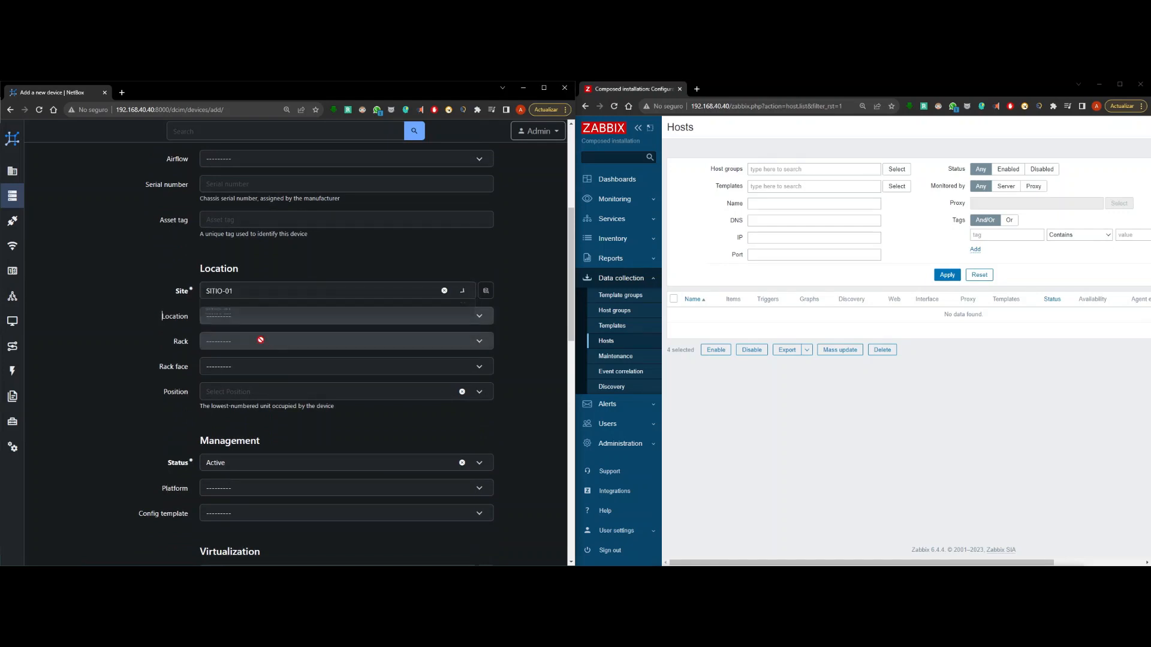
Set the device's platform to Windows Server 2019 and create the device
click(381, 492)
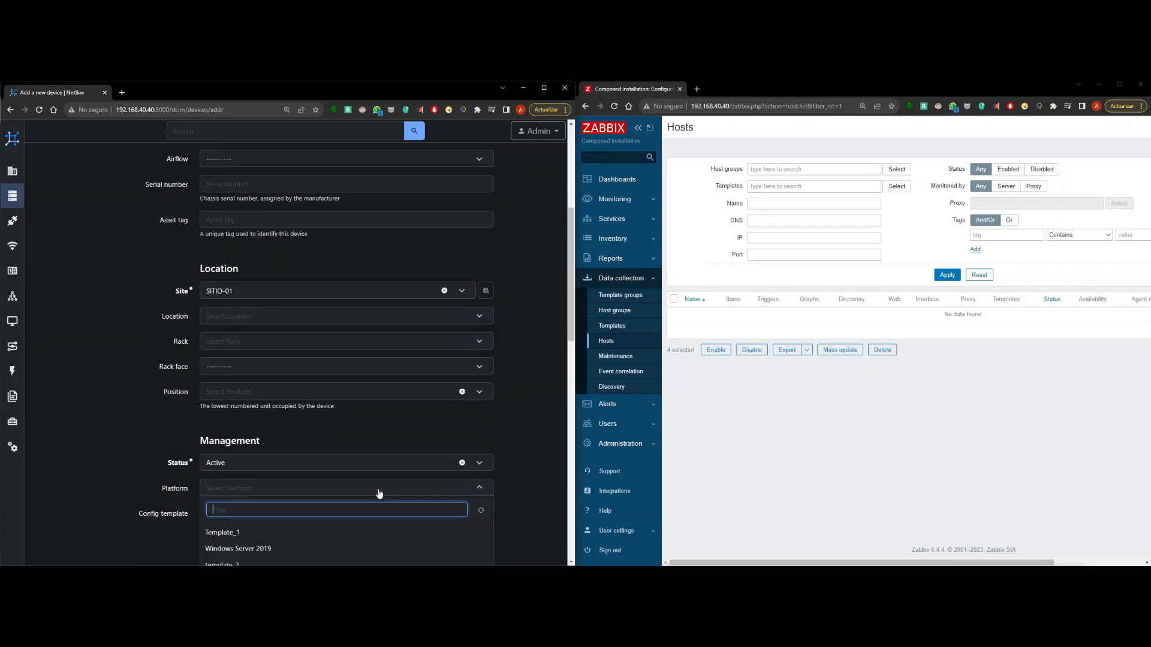
scroll(381, 491, down, 2)
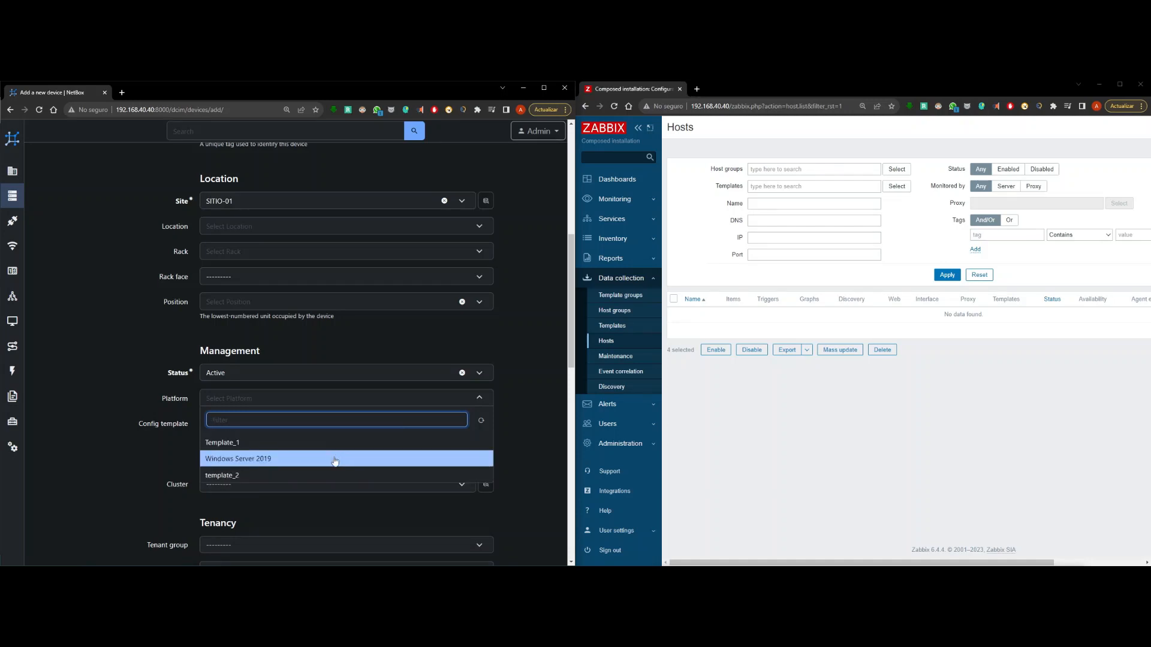
click(223, 459)
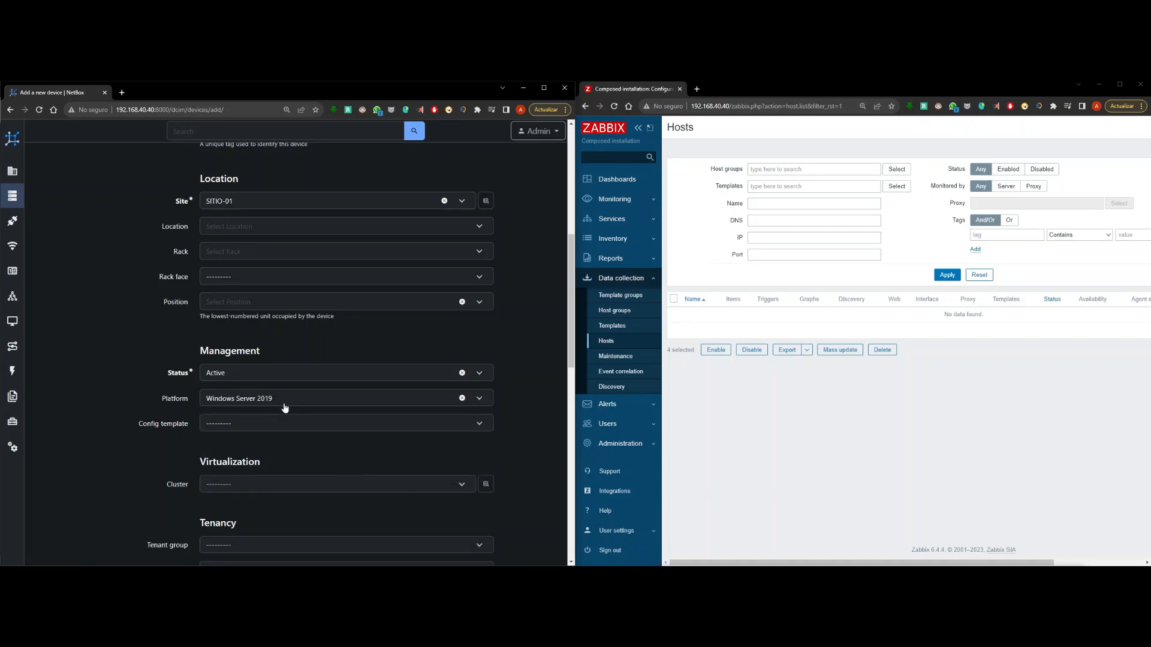
scroll(139, 400, down, 4)
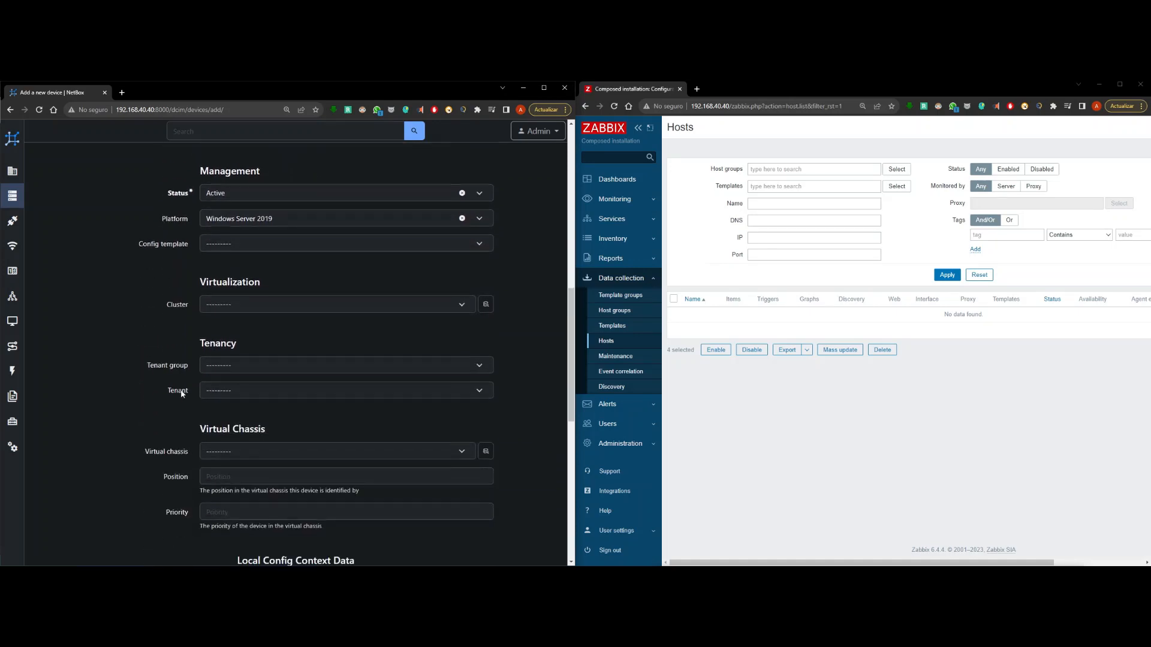
scroll(300, 438, down, 6)
scroll(350, 484, up, 3)
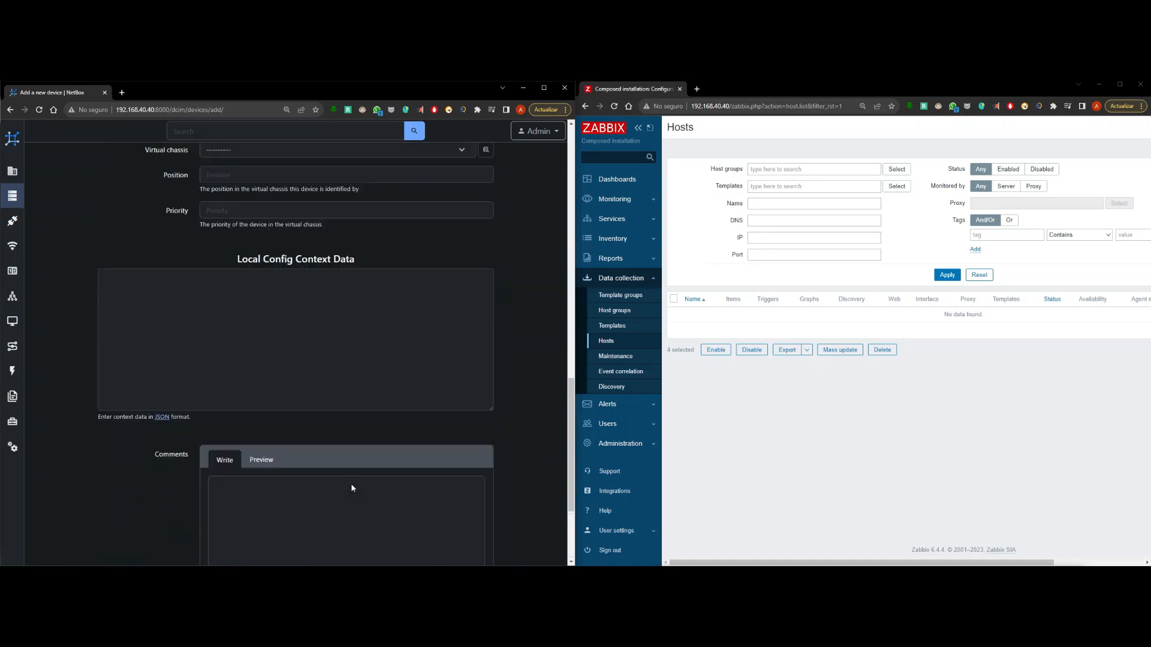
scroll(372, 516, down, 3)
click(344, 517)
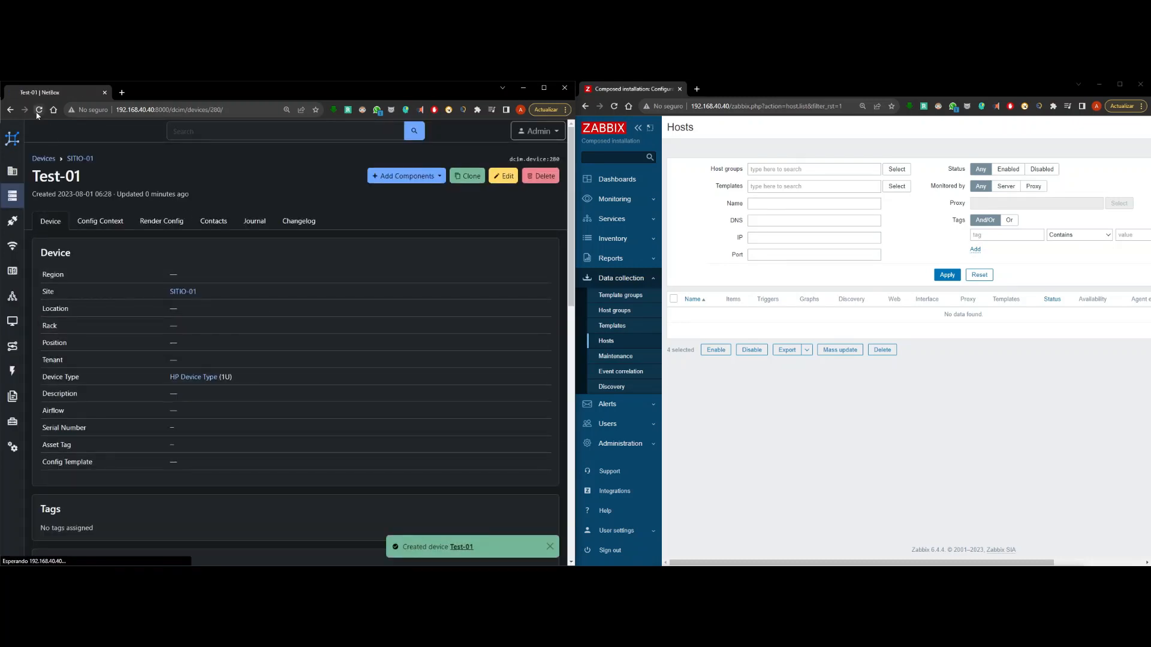
Switch to Zabbix, reload the host list and open the Test-01 host to check its name and template
click(614, 106)
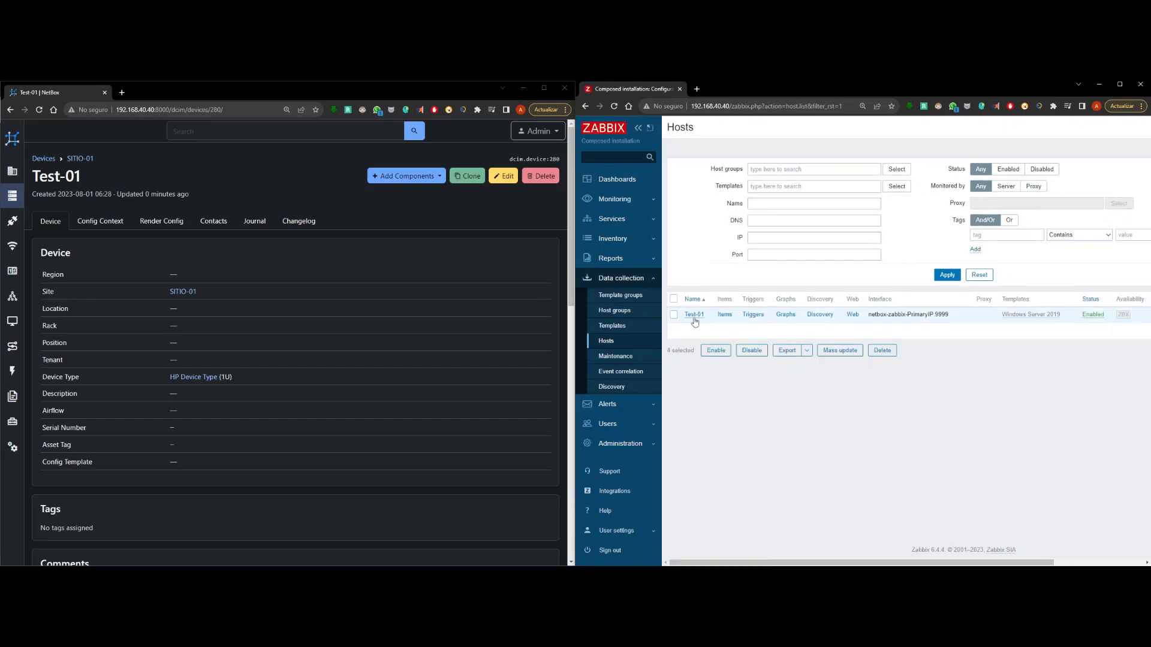
click(694, 316)
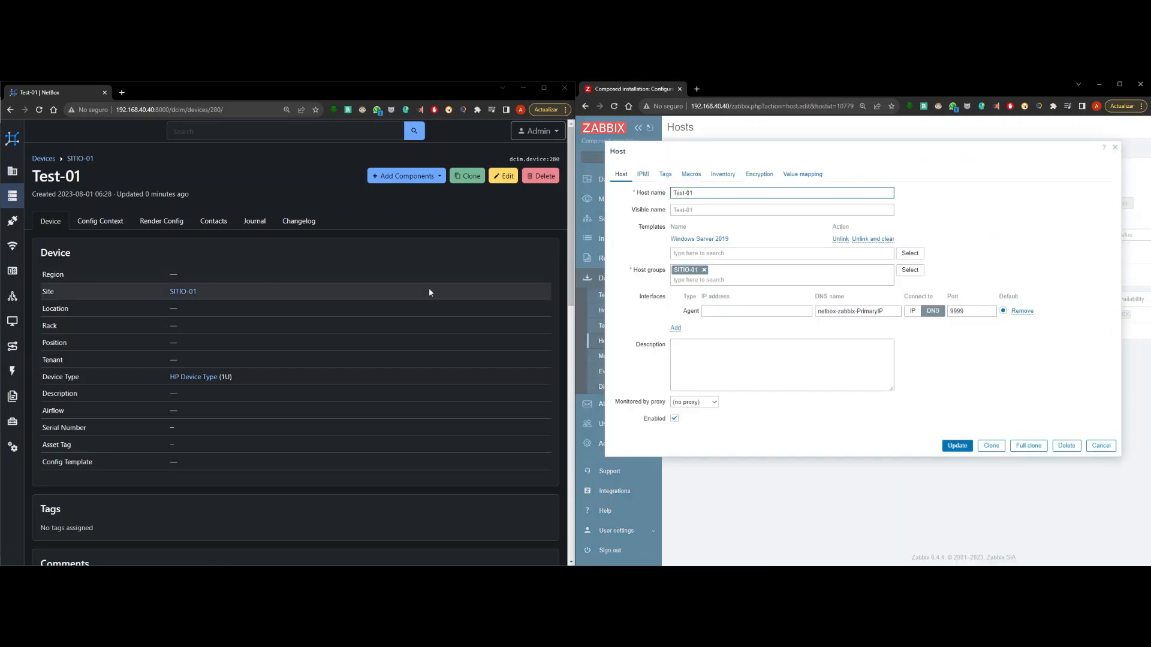
key(ctrl+a)
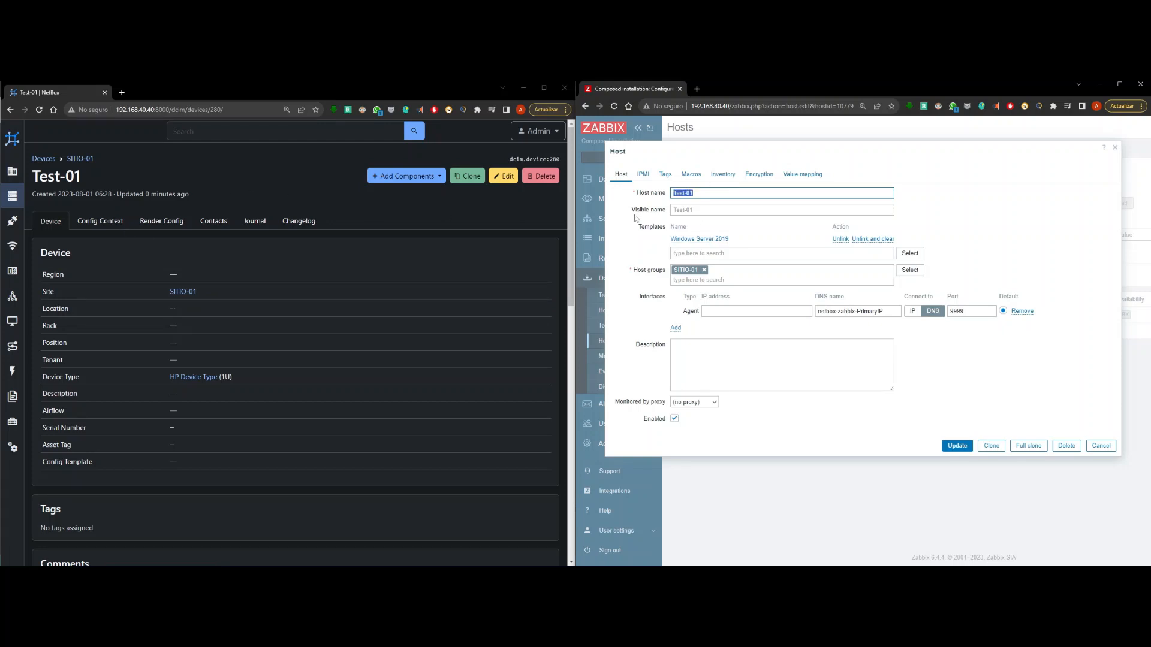
drag(743, 244, 694, 252)
click(635, 241)
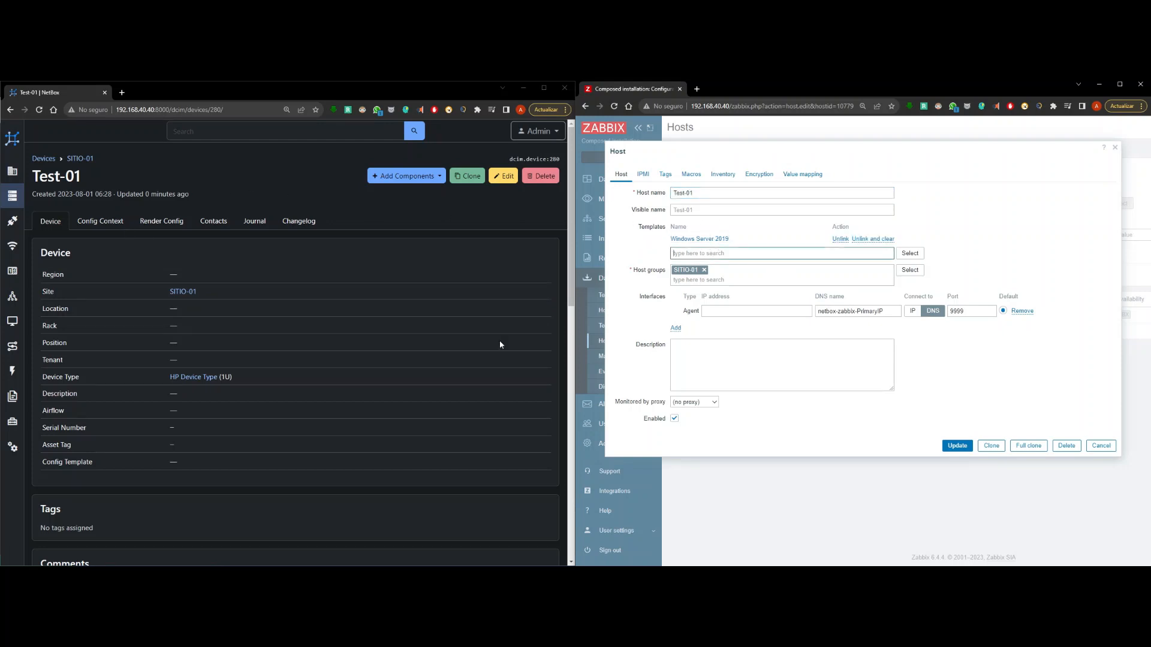
Compare the Zabbix host's linked template and host group with the platform and site of the NetBox device
scroll(319, 324, down, 3)
scroll(279, 295, up, 2)
scroll(283, 300, down, 7)
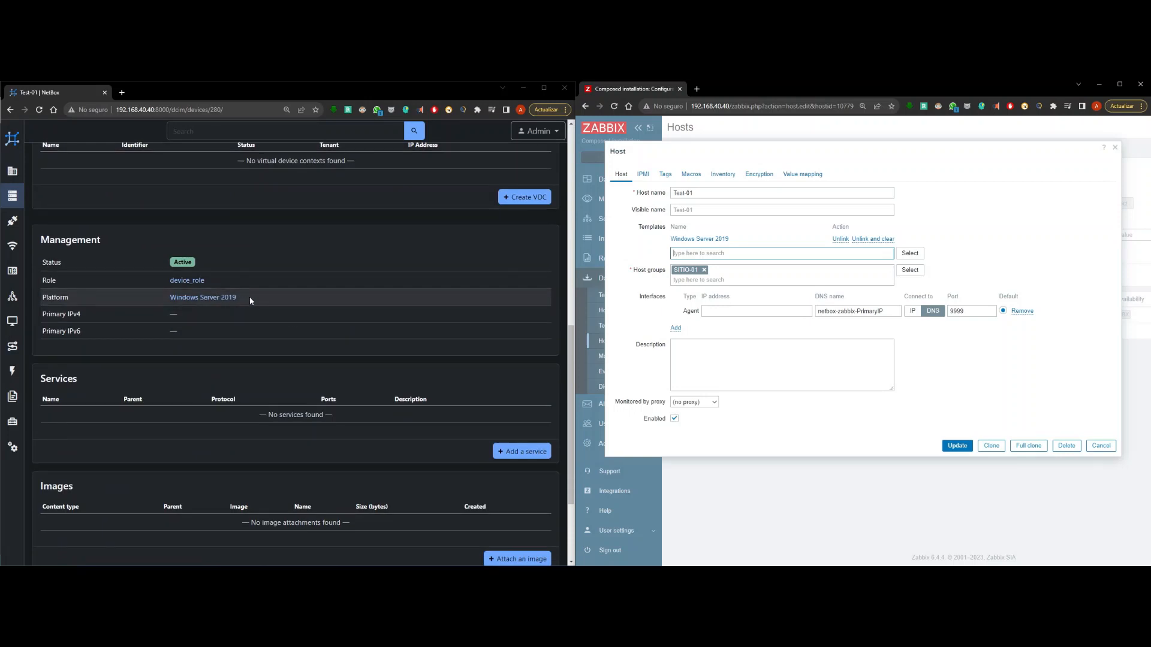
drag(249, 297, 170, 298)
click(680, 272)
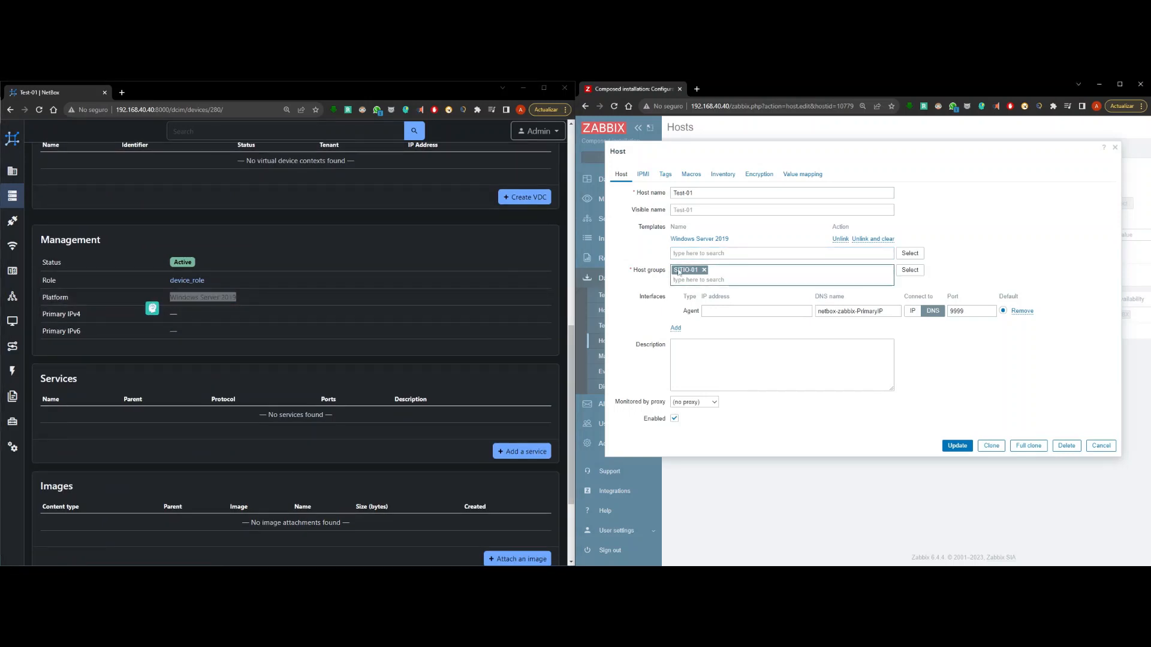
scroll(152, 299, up, 3)
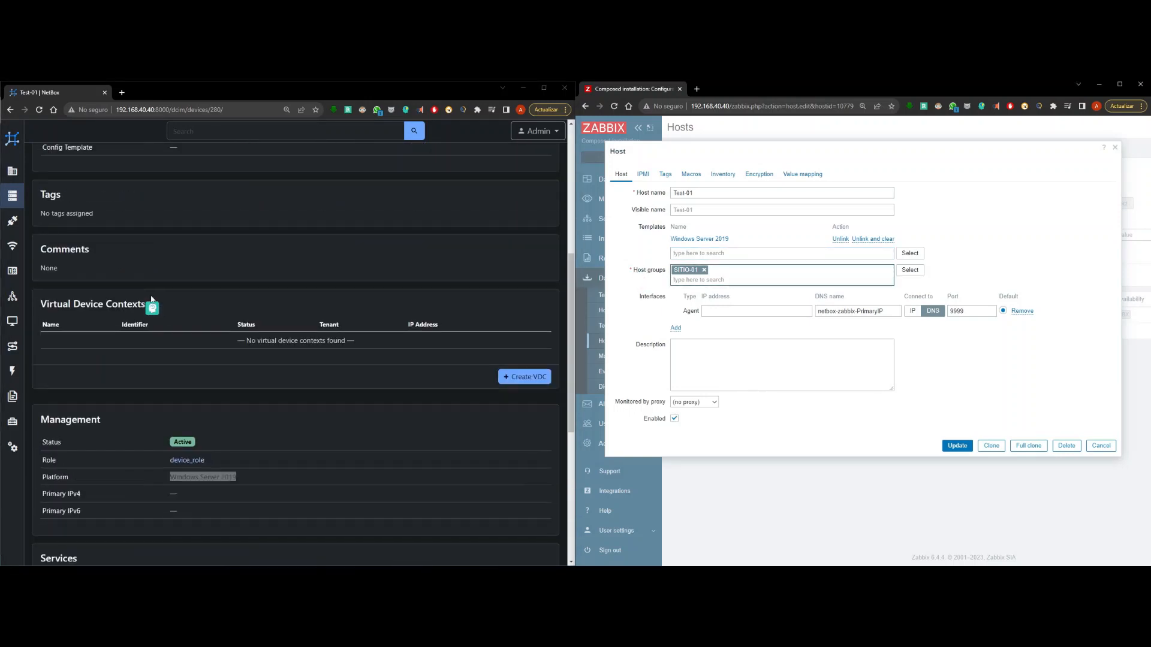
scroll(151, 299, up, 5)
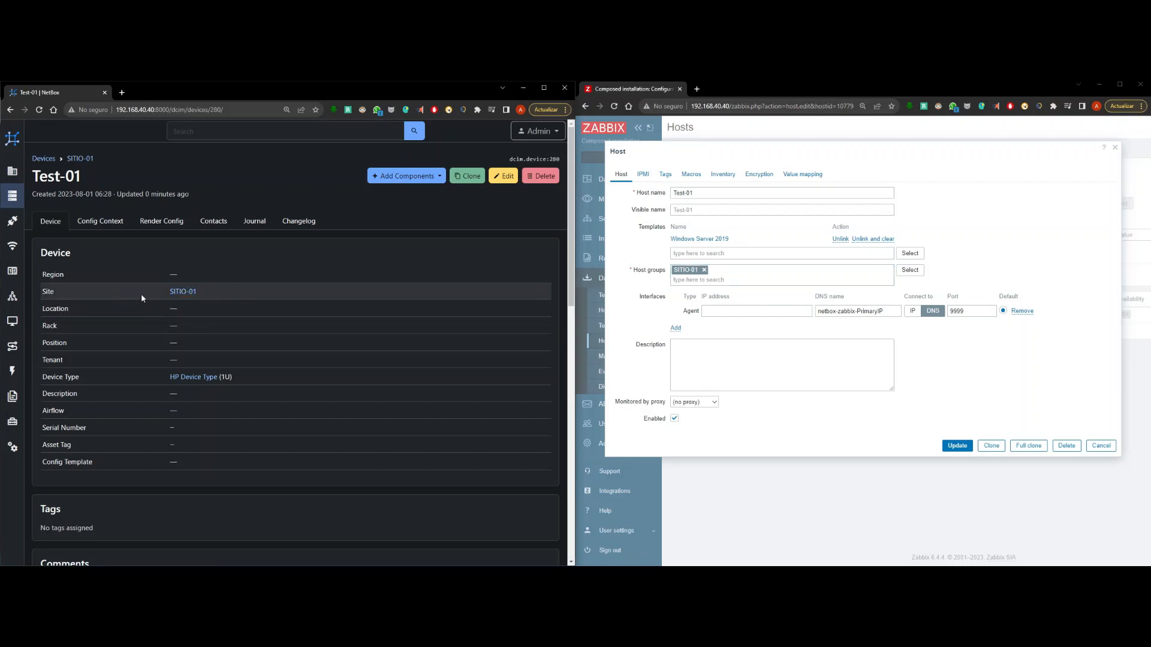
drag(142, 298, 229, 288)
Compare the NetBox device's management details with the Zabbix host's agent interface, and view the component types that can be added
scroll(270, 296, down, 9)
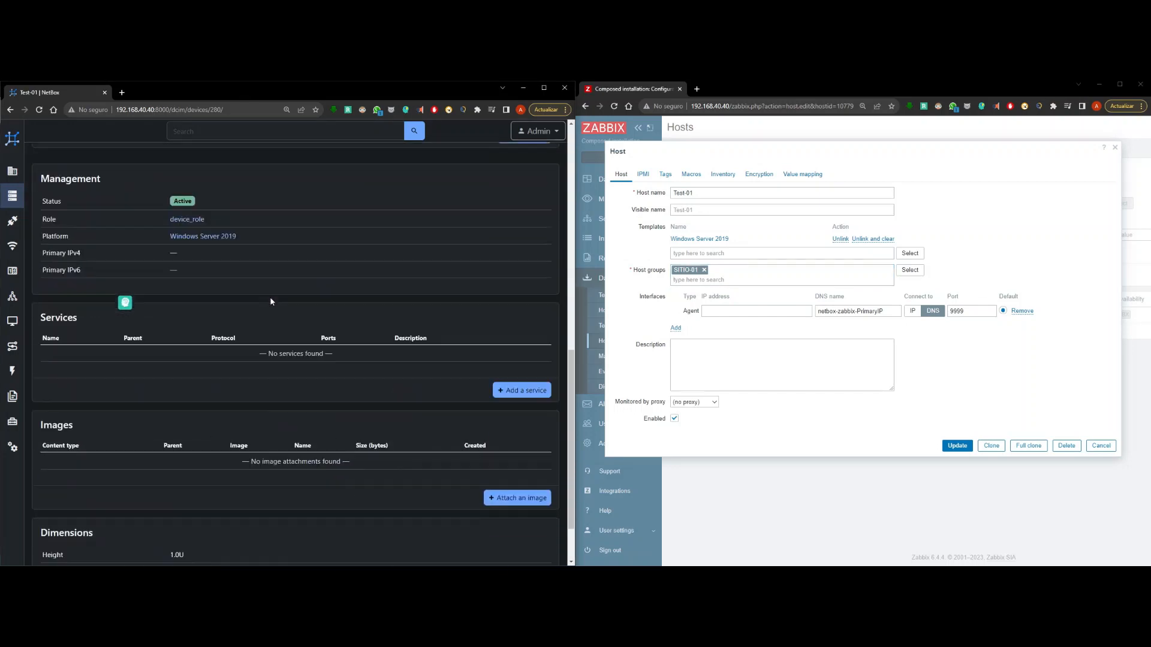
scroll(316, 314, up, 3)
scroll(316, 314, down, 1)
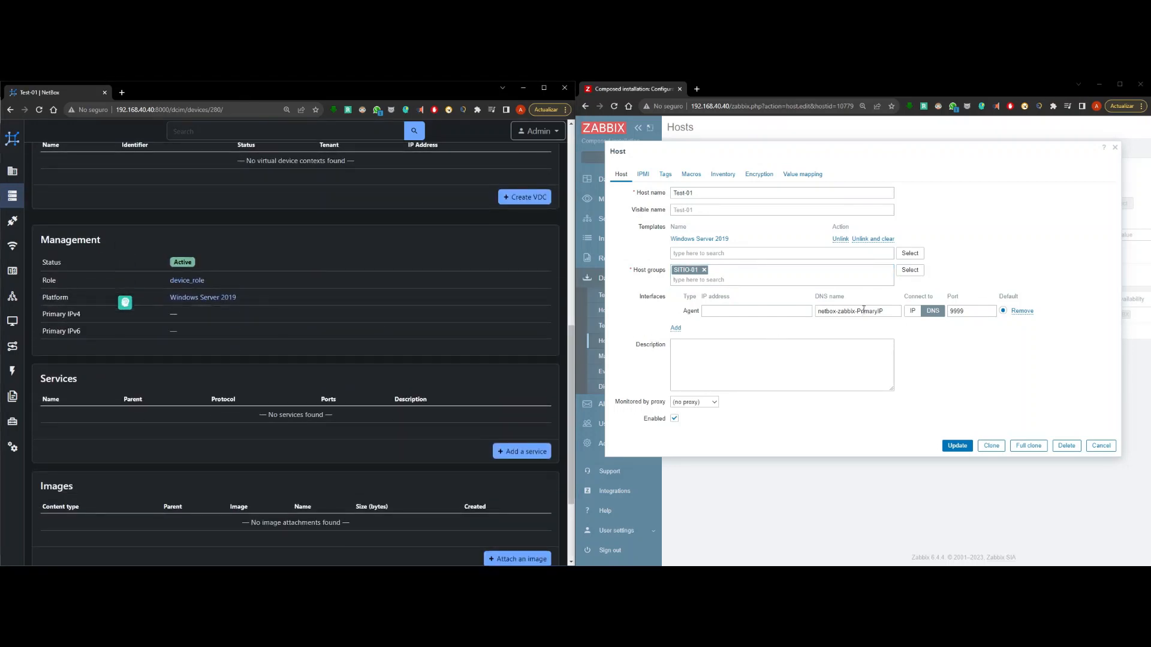
drag(886, 311, 807, 314)
click(646, 299)
scroll(232, 298, up, 10)
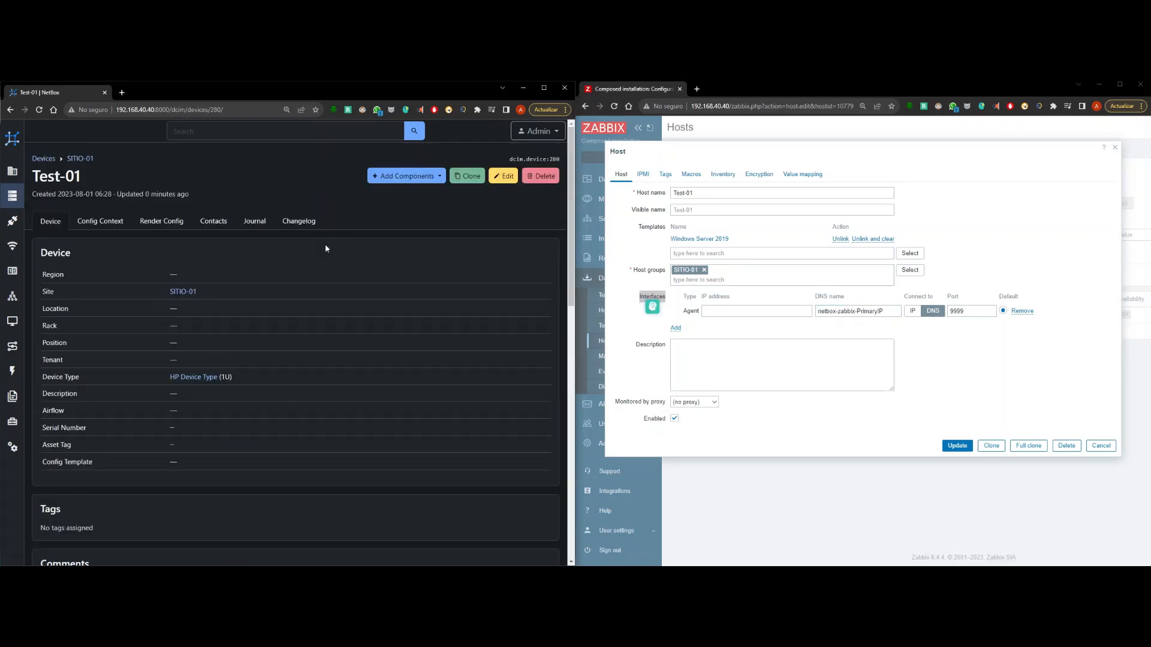
click(413, 175)
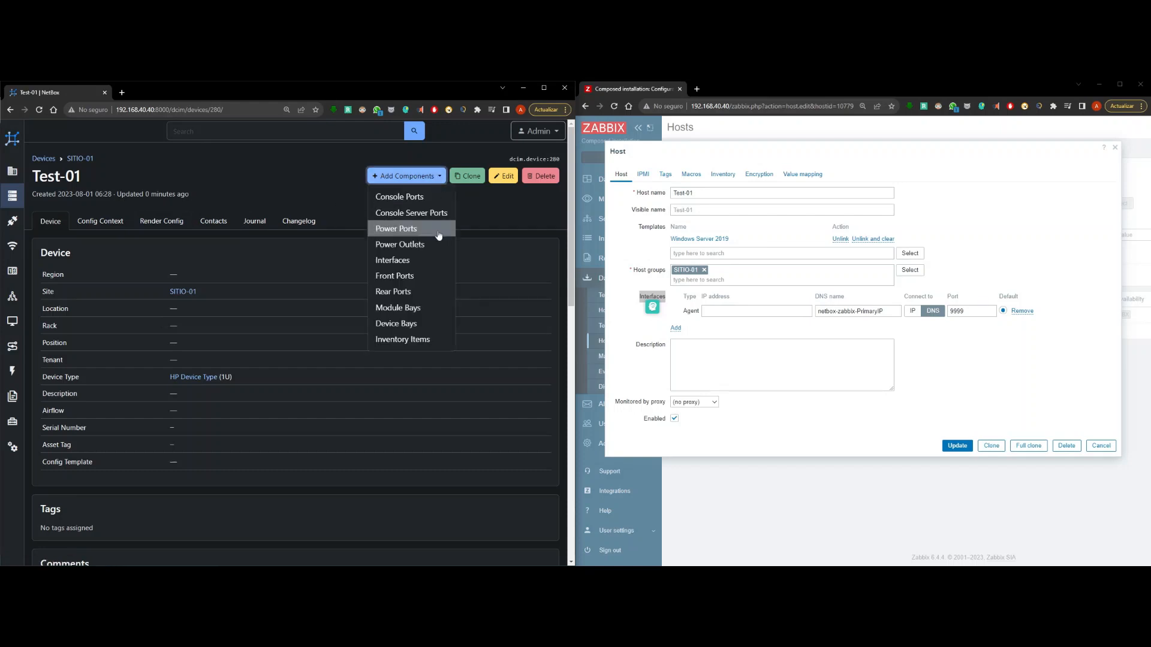
click(322, 247)
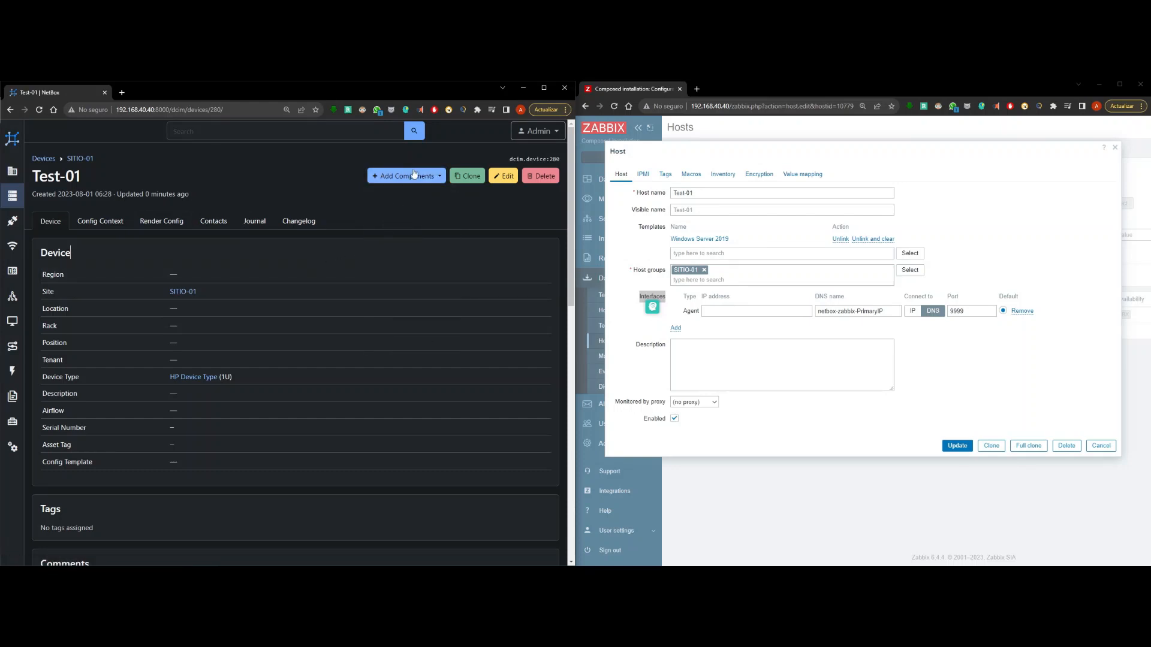
Examine the IP address and DNS name fields of the Zabbix host's agent interface
click(797, 311)
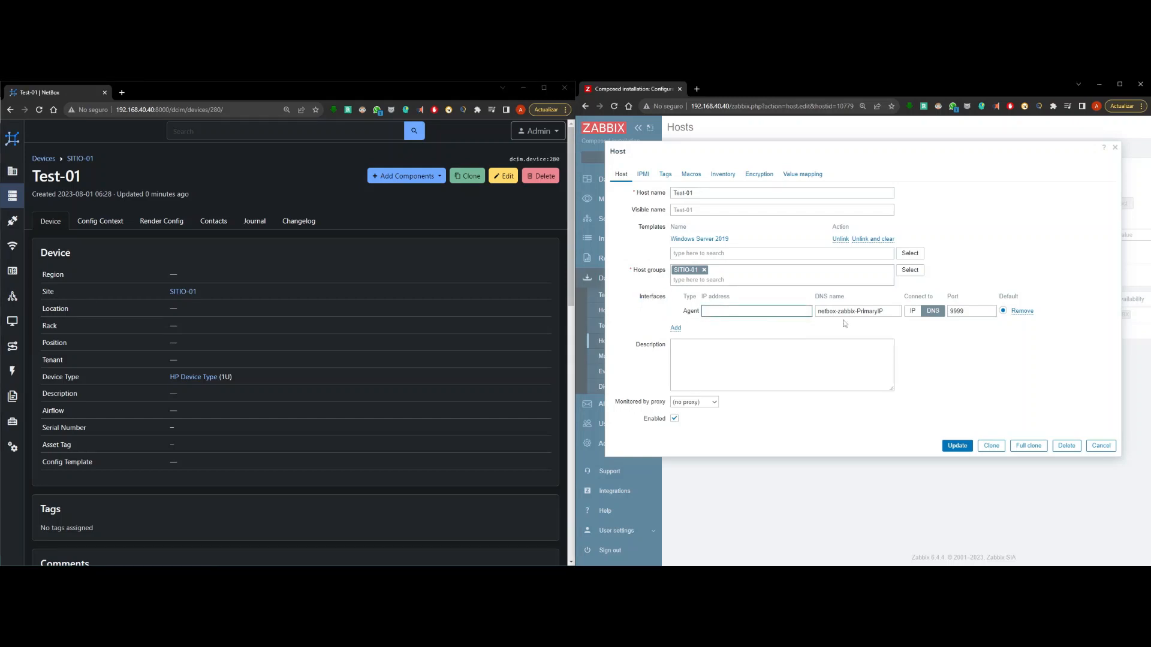
click(893, 311)
double_click(893, 311)
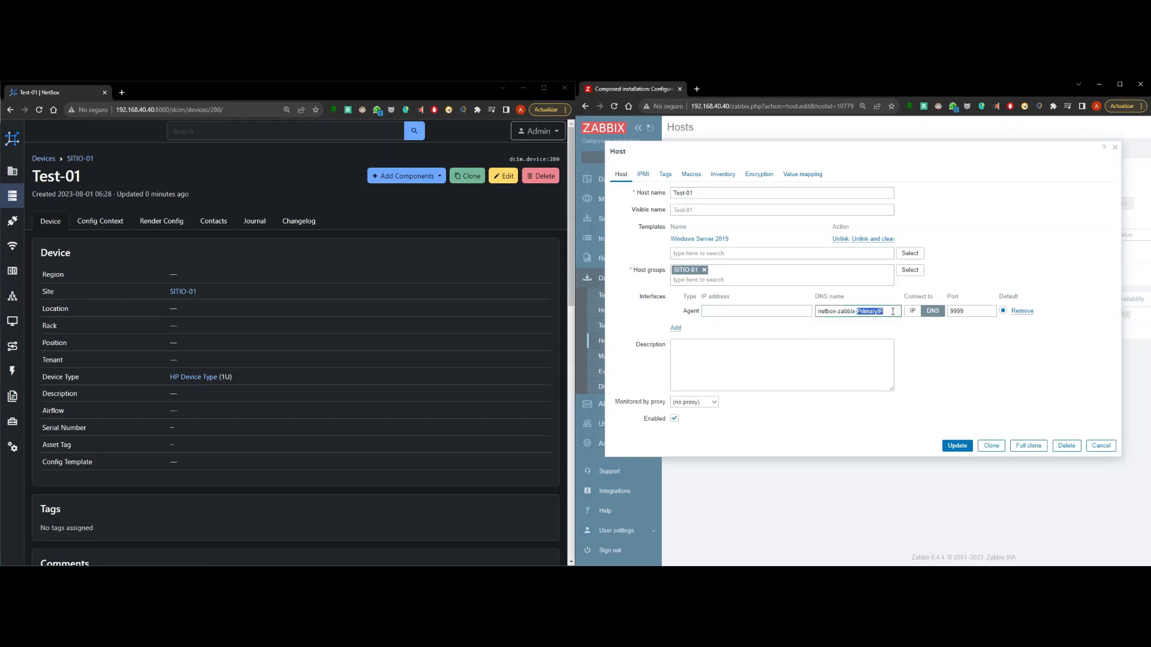
mouse_move(893, 311)
mouse_down()
mouse_move(826, 313)
mouse_move(876, 313)
mouse_up()
double_click(826, 313)
click(879, 312)
triple_click(890, 312)
click(810, 313)
drag(818, 313, 791, 322)
click(825, 308)
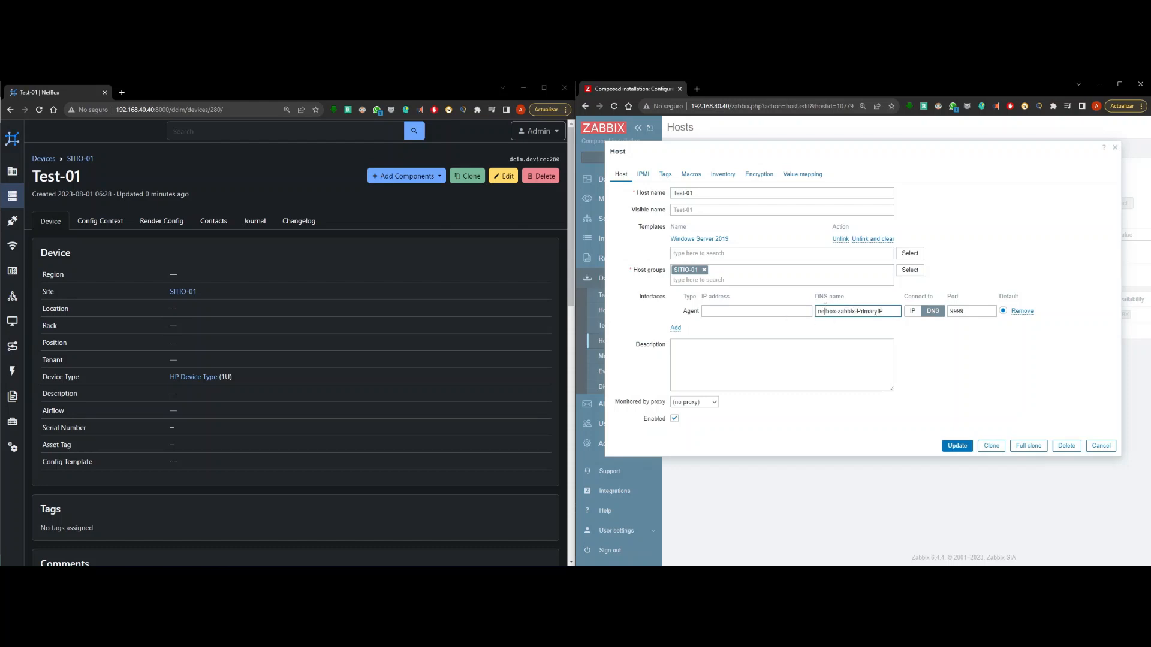
Examine the port and connection type of the Test-01 host's agent interface in Zabbix, and close the host form without changes
double_click(966, 311)
double_click(914, 298)
click(939, 342)
triple_click(911, 298)
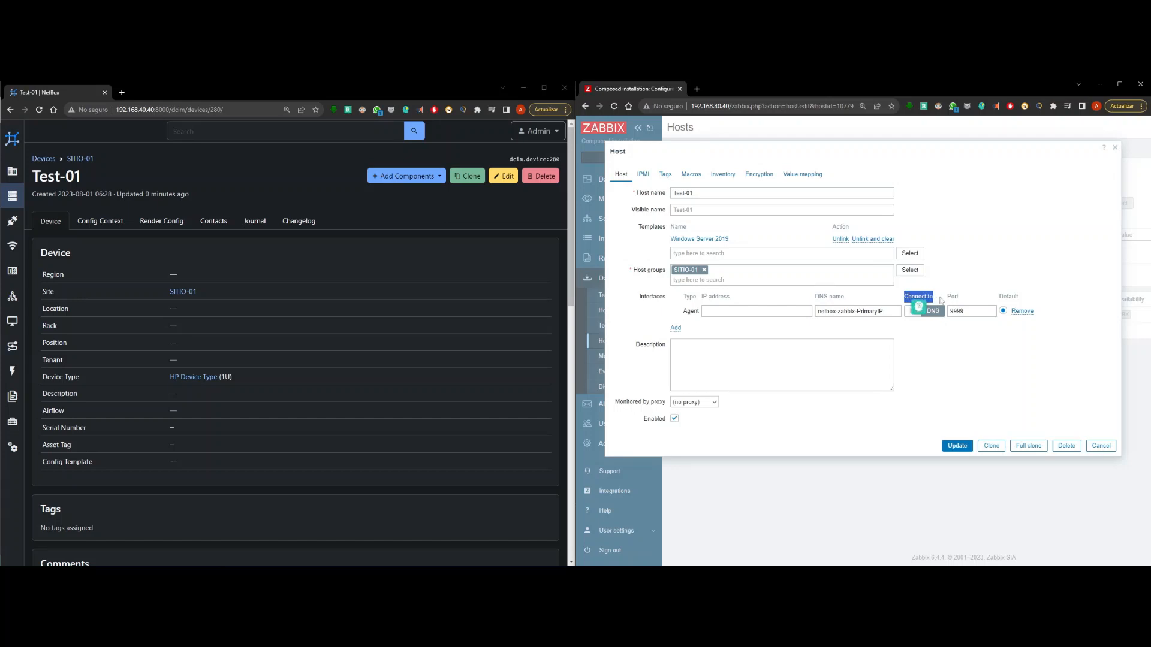
click(941, 298)
click(375, 238)
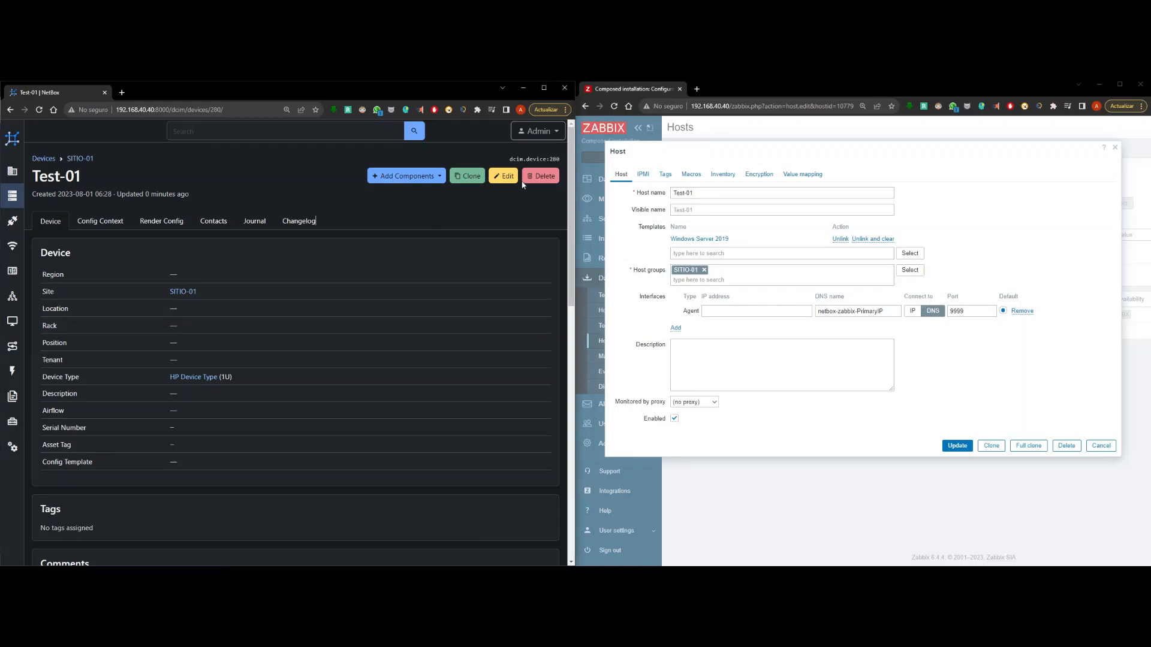
click(1115, 147)
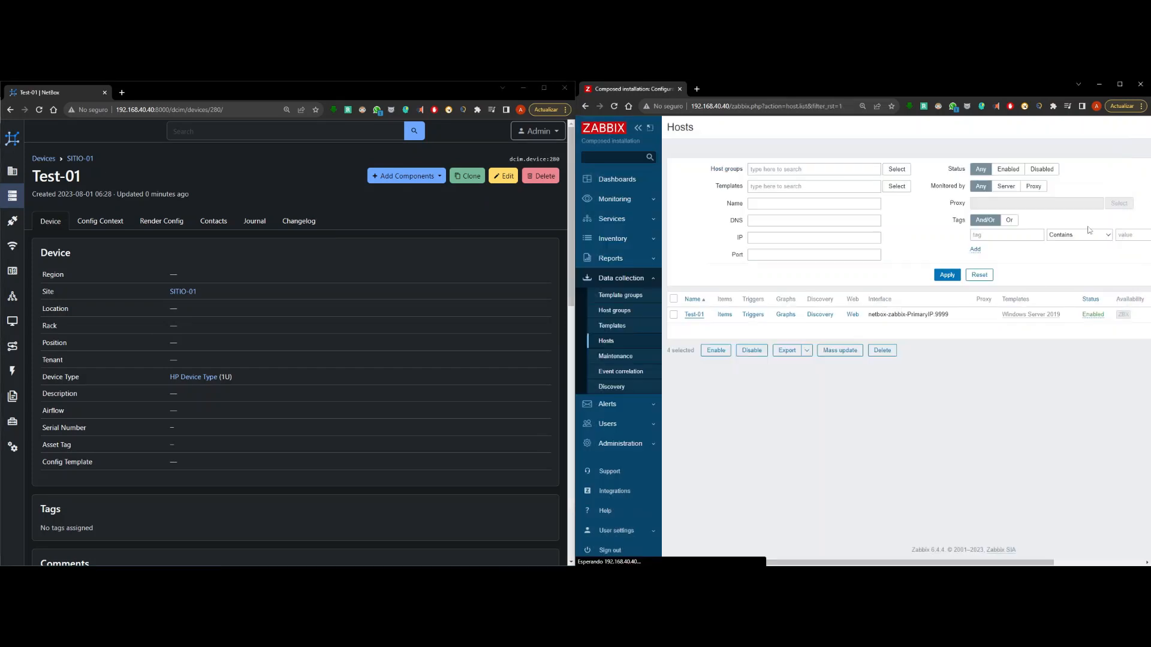
Clone the Test-01 device in NetBox as a new device named Test-02 with its platform cleared, and create it
click(467, 176)
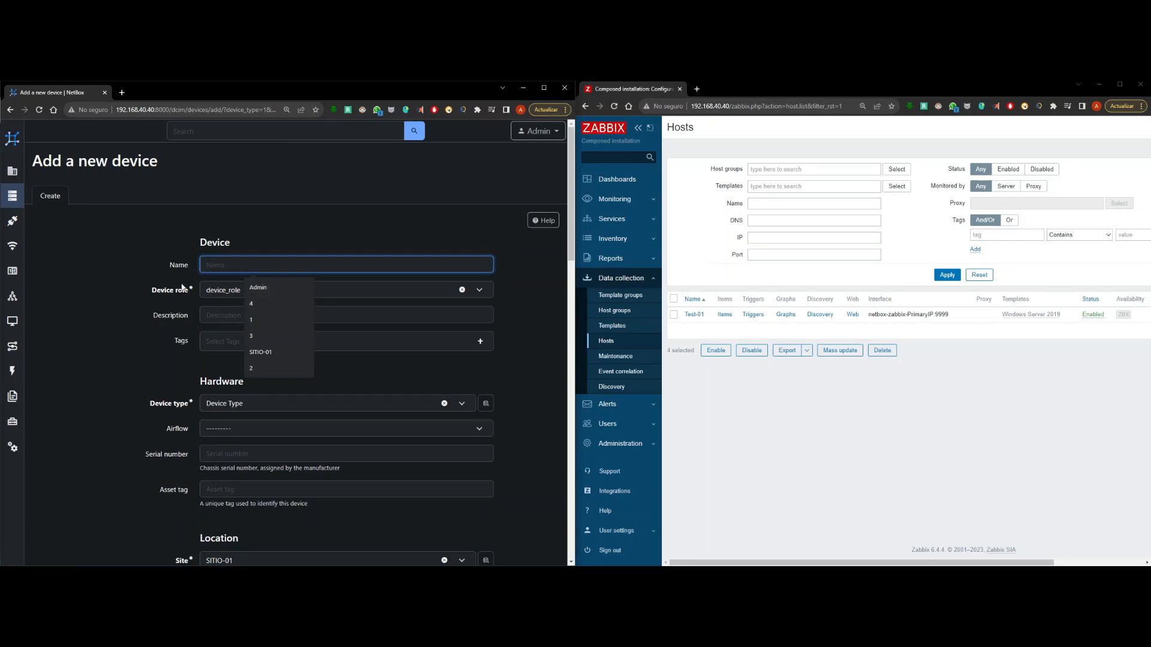
text(Test-02)
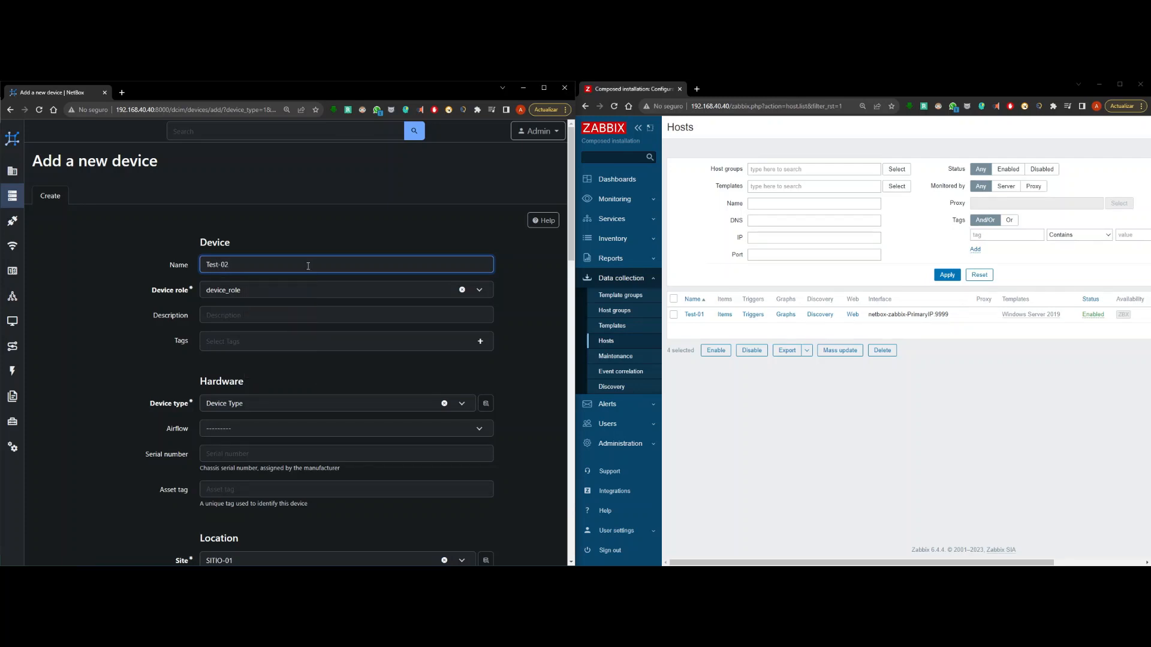
scroll(312, 265, down, 3)
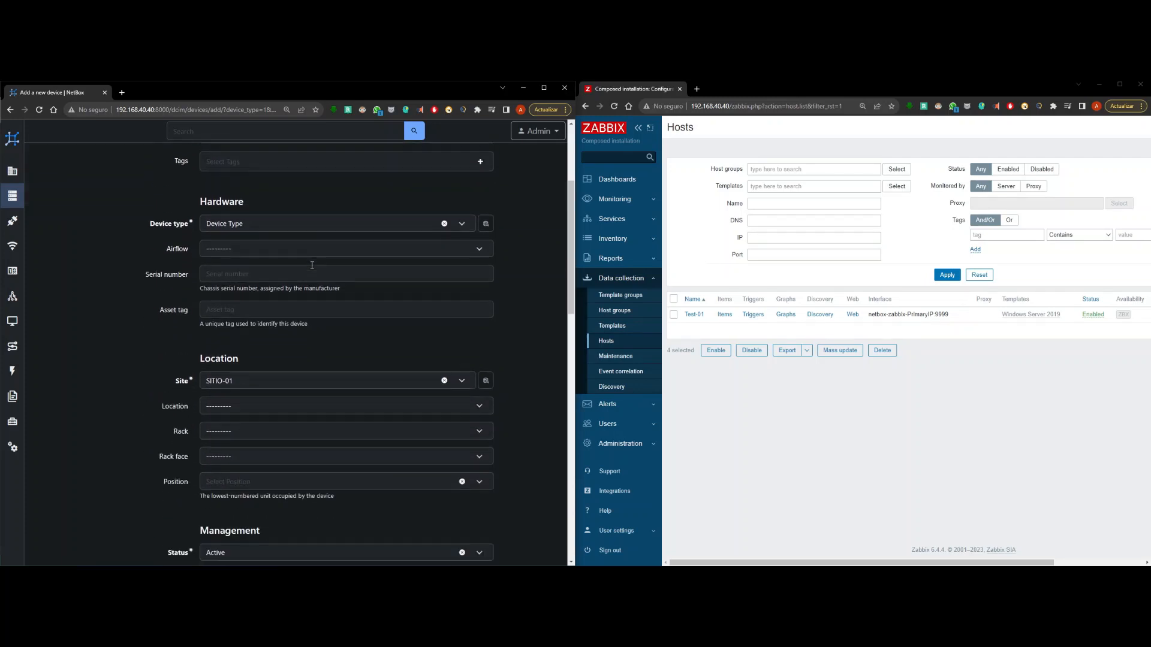
scroll(312, 265, down, 2)
scroll(376, 332, down, 1)
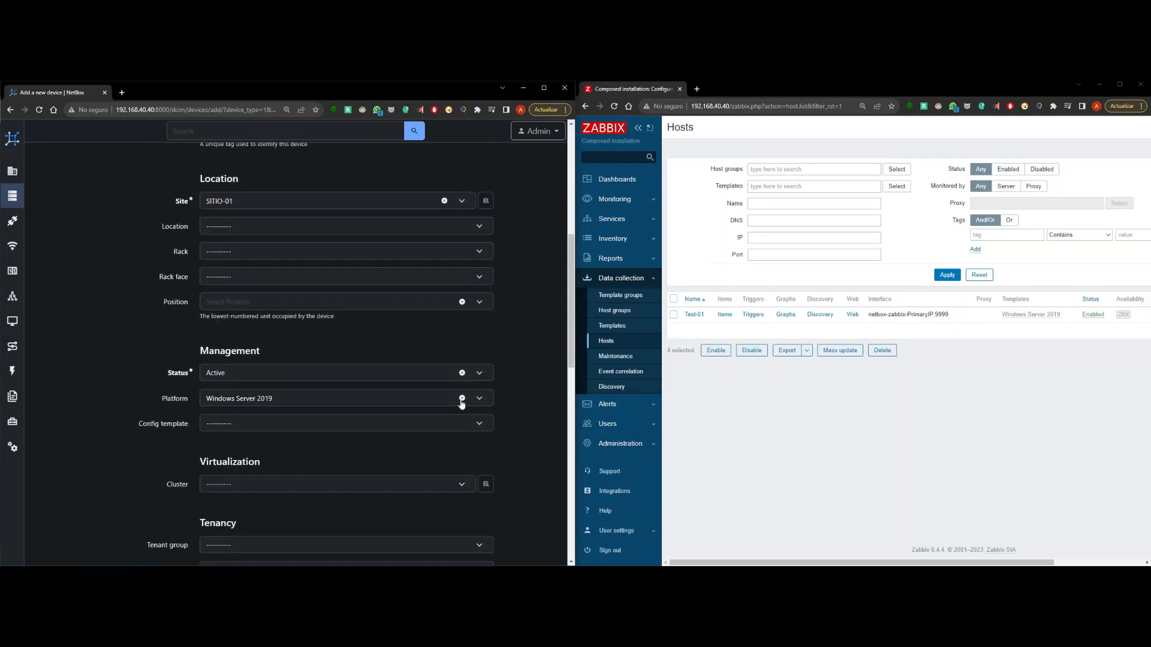
scroll(496, 354, down, 15)
click(345, 515)
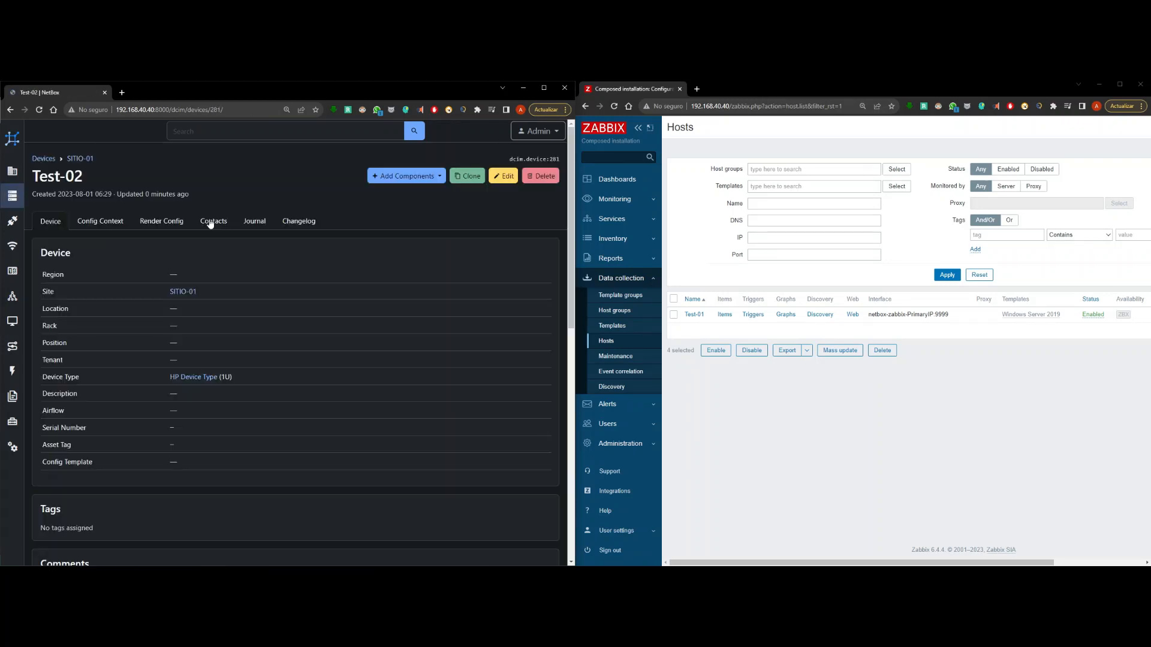
Switch to Zabbix, reload the host list and open the Test-02 host to check its linked templates
click(615, 108)
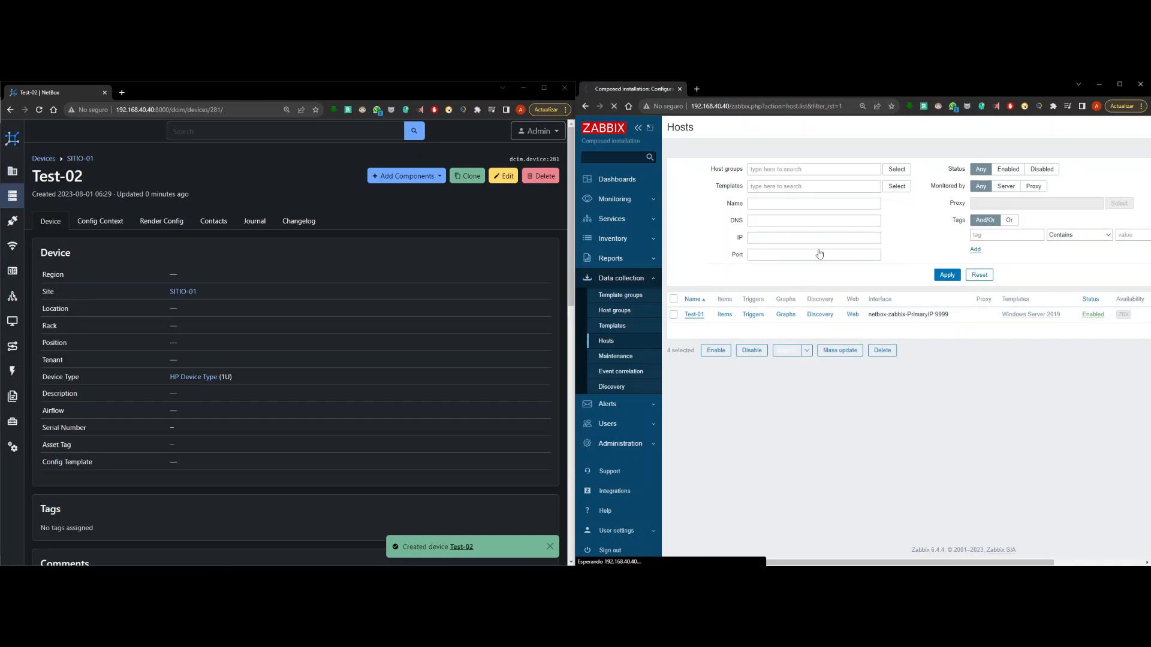
click(696, 331)
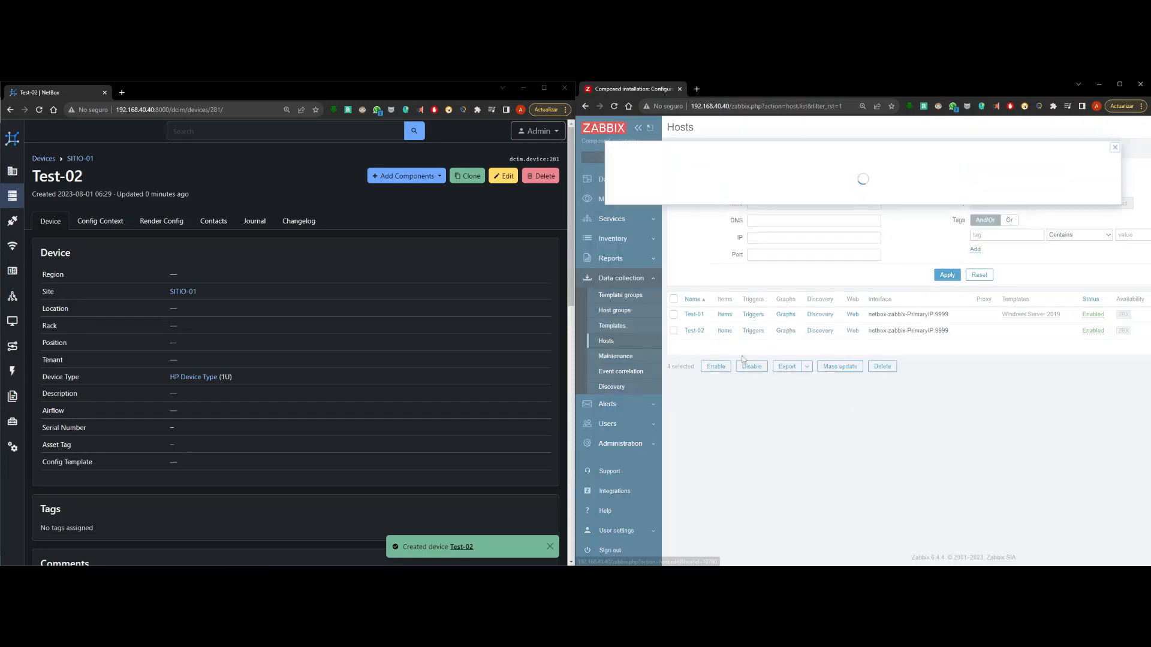
click(706, 230)
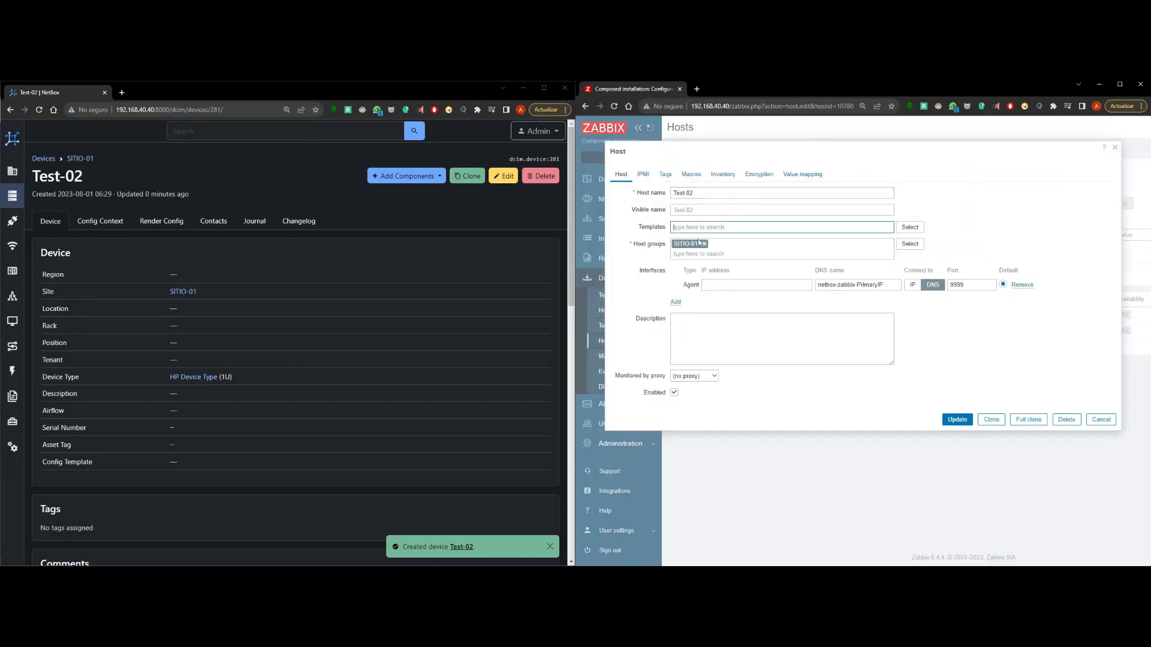
double_click(648, 230)
double_click(653, 230)
click(653, 231)
double_click(653, 232)
click(707, 229)
Compare the platform and primary IP fields of NetBox device Test-02 with the Zabbix host's templates and agent interface
scroll(244, 286, down, 3)
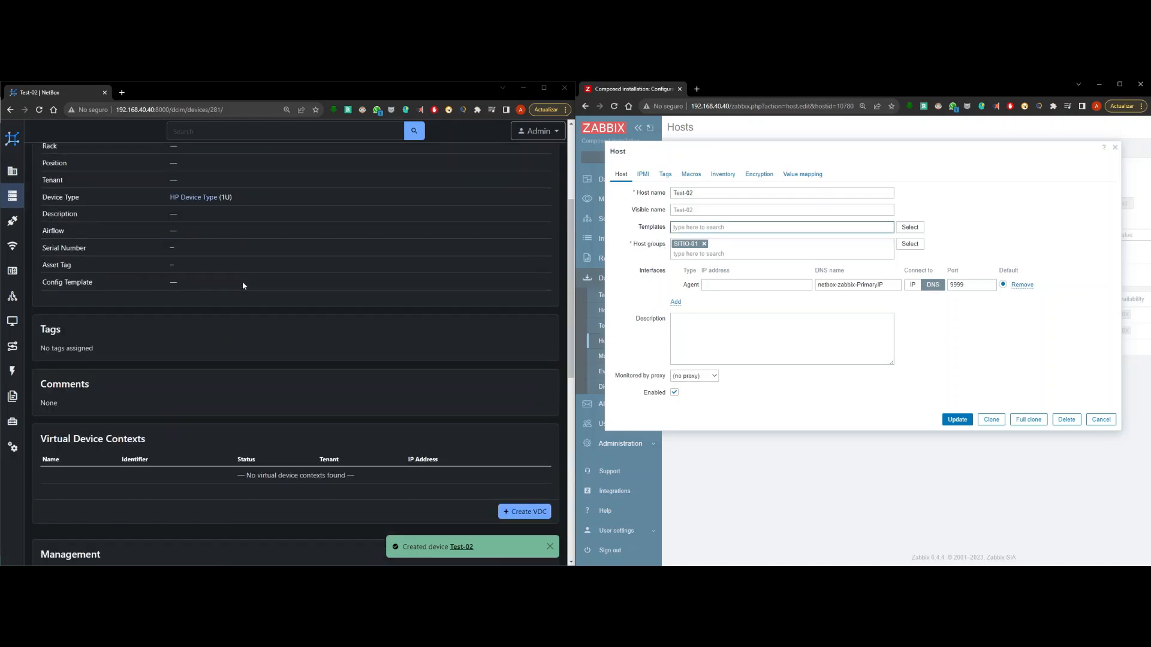
scroll(243, 286, down, 8)
scroll(257, 288, up, 4)
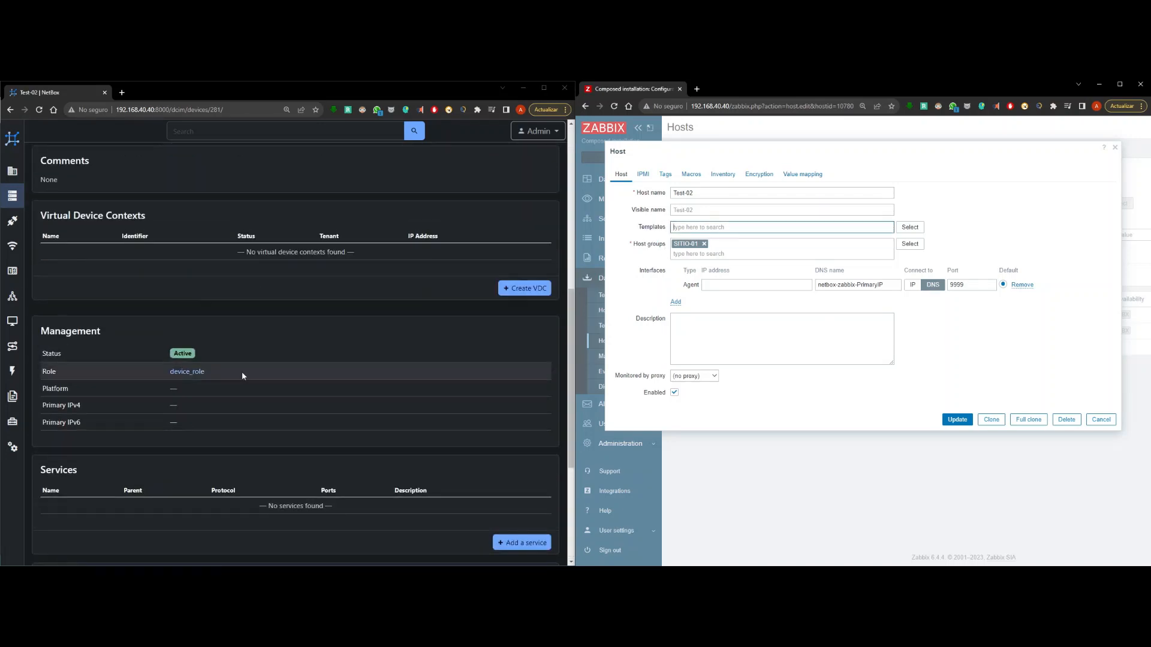
scroll(244, 371, up, 7)
scroll(82, 272, down, 2)
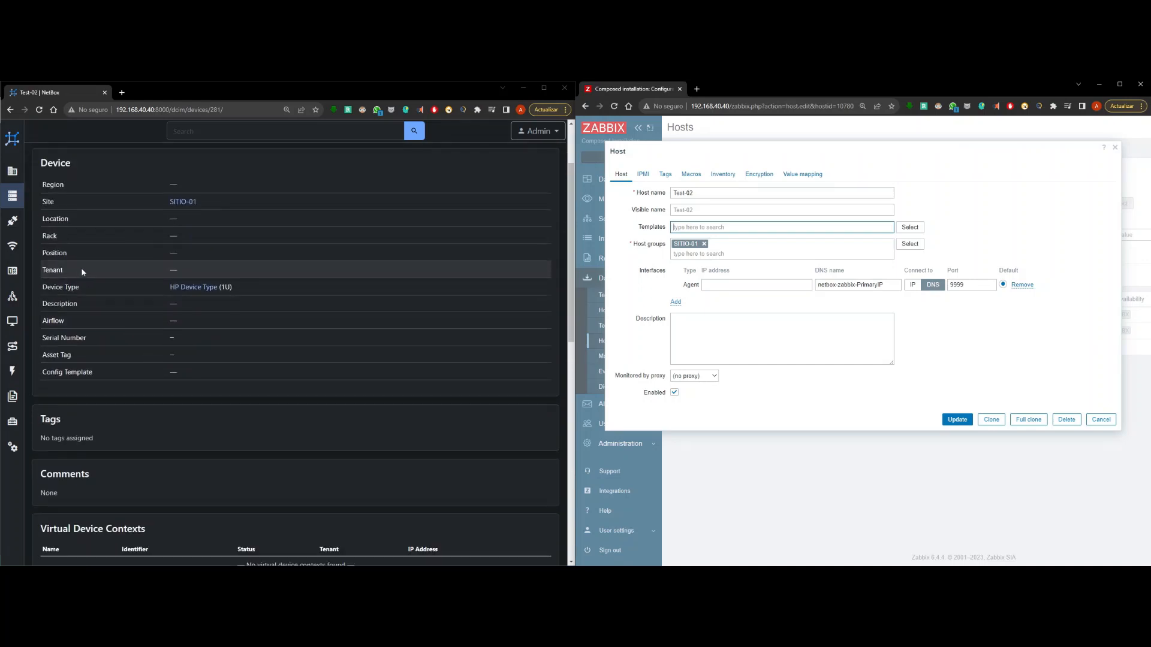
scroll(164, 371, down, 7)
drag(59, 298, 181, 300)
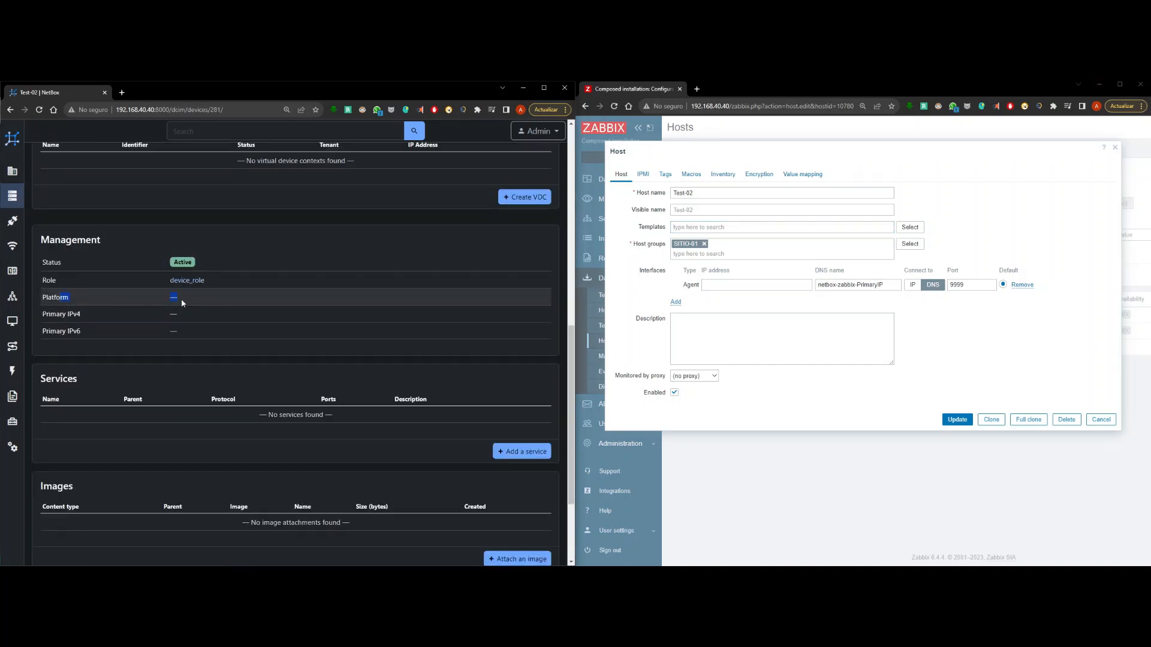
click(182, 299)
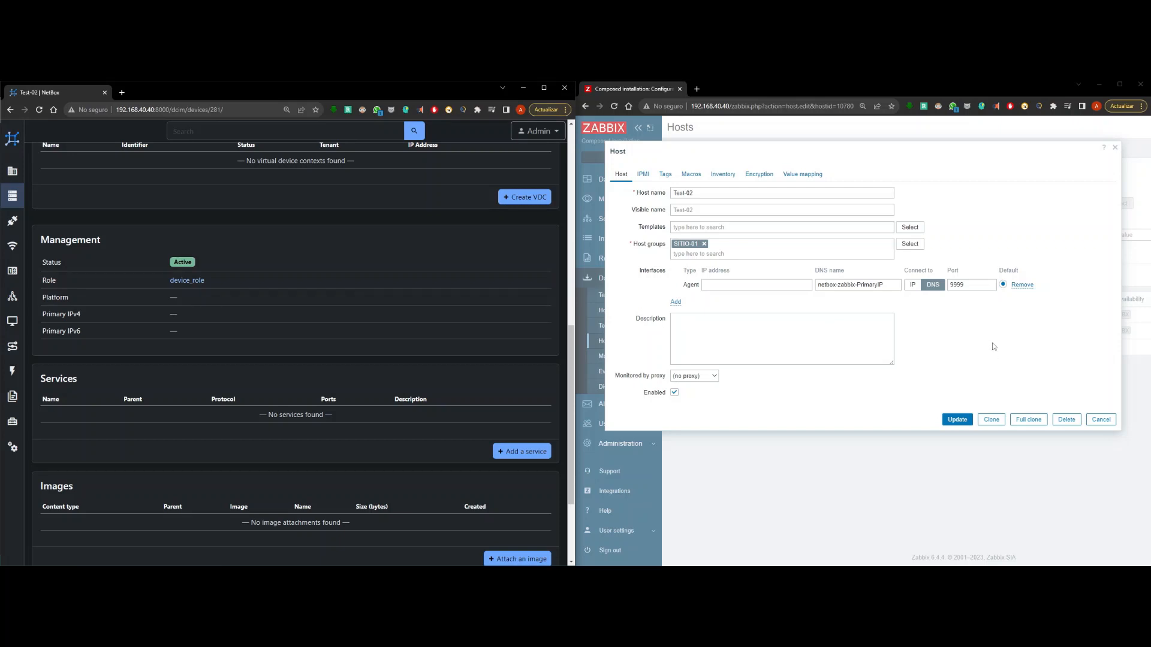
click(723, 284)
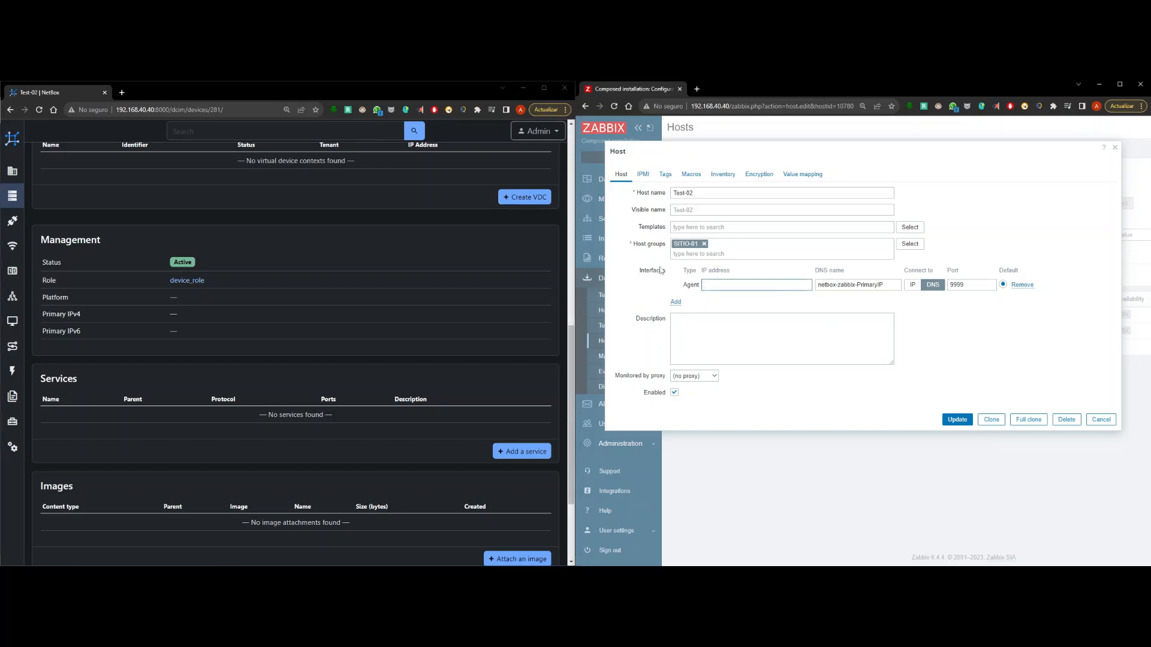
scroll(495, 285, up, 10)
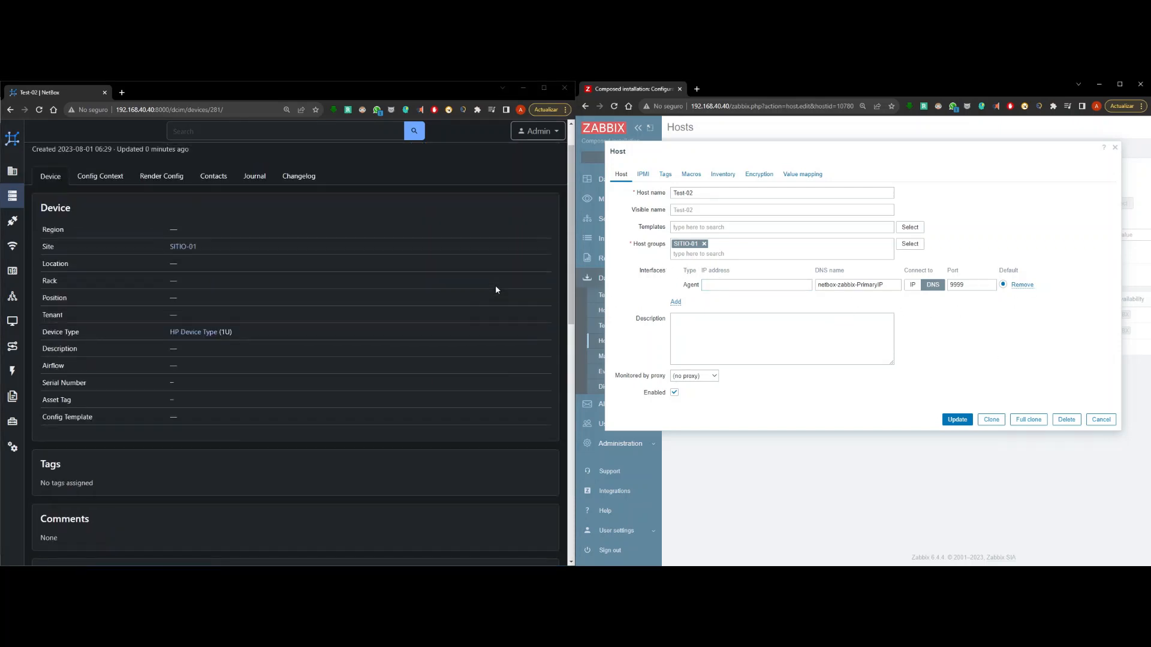
click(387, 223)
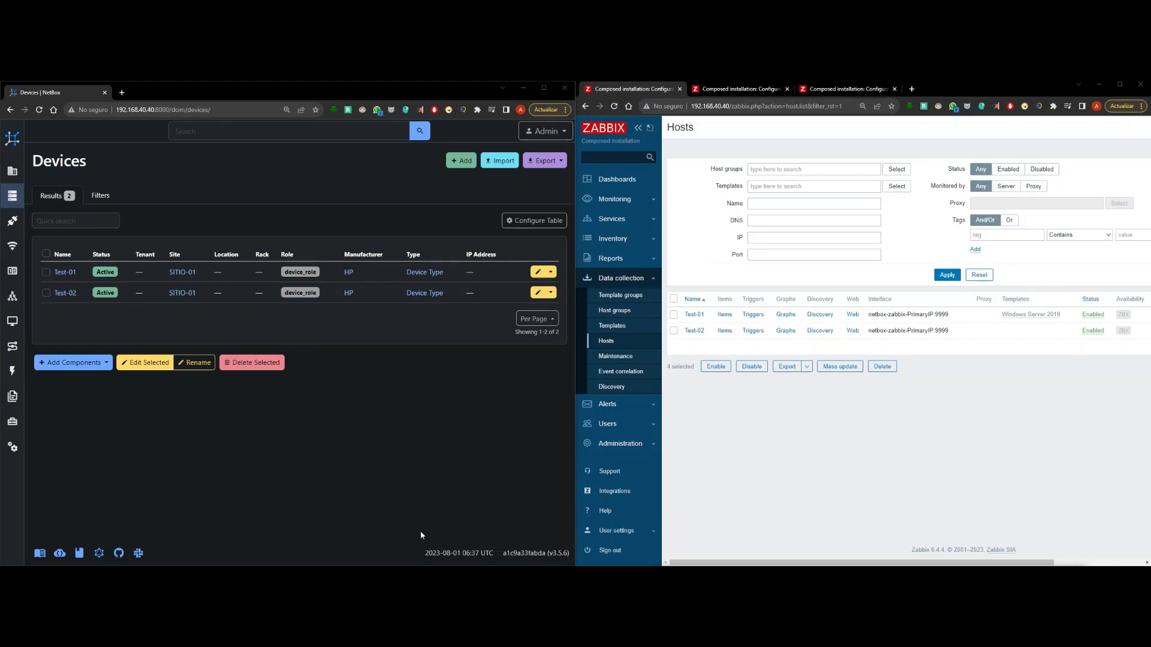
Open the Test-01 device for editing in NetBox and compare its site and platform with the Test-01 host in Zabbix
click(64, 273)
click(503, 177)
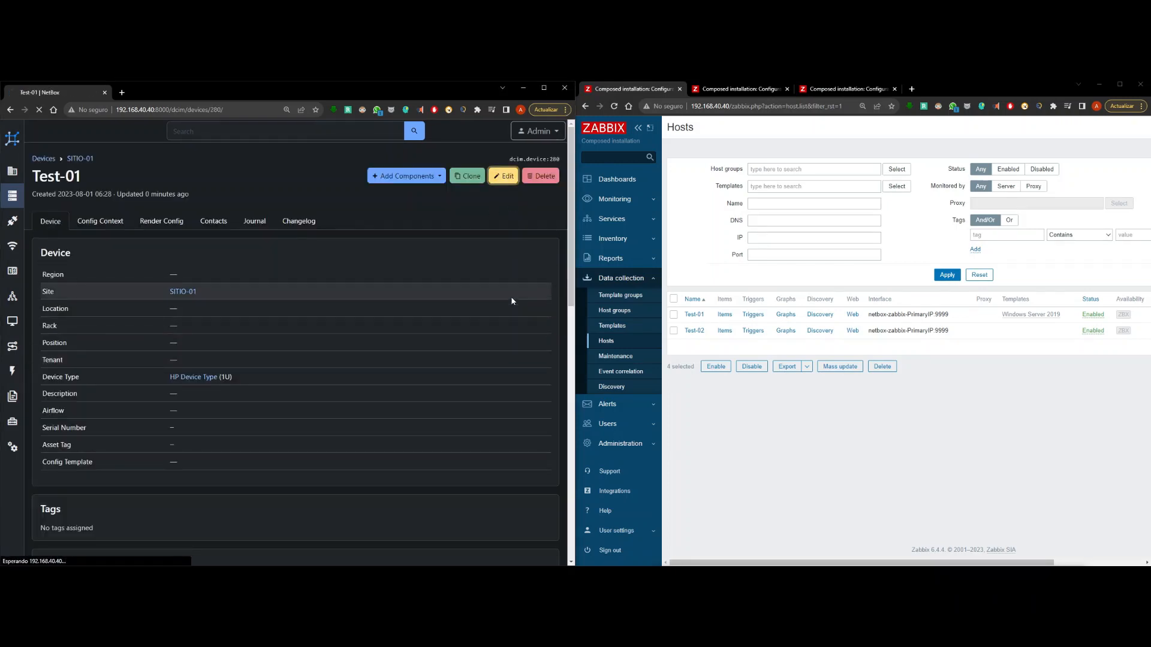
click(614, 106)
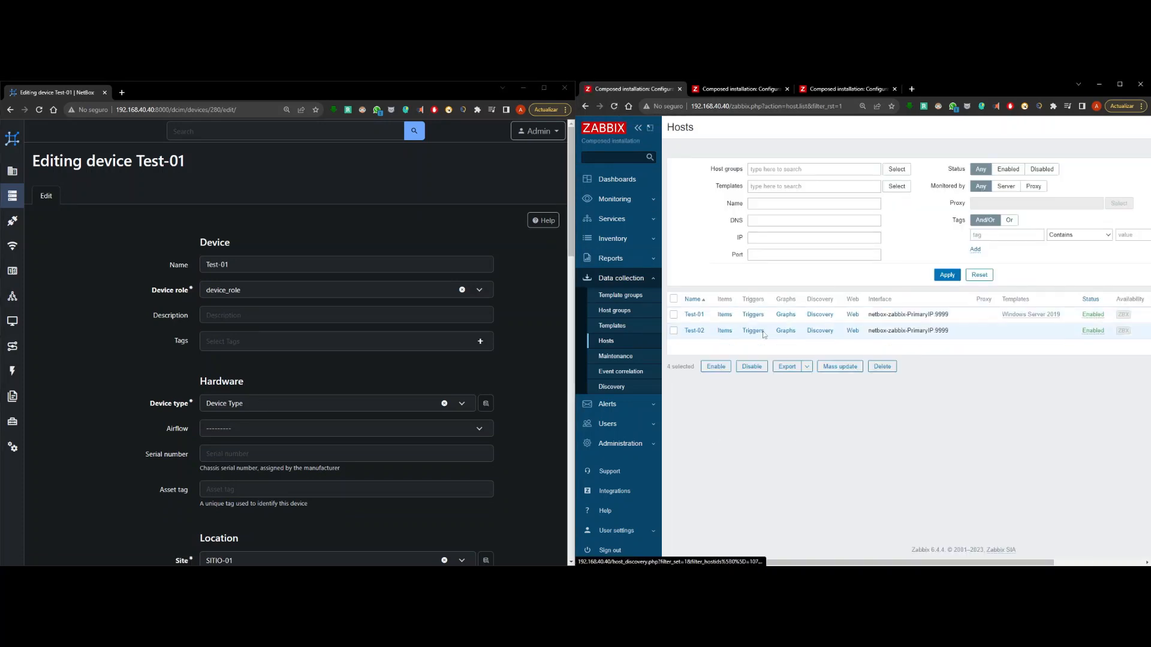
click(703, 318)
scroll(235, 347, down, 4)
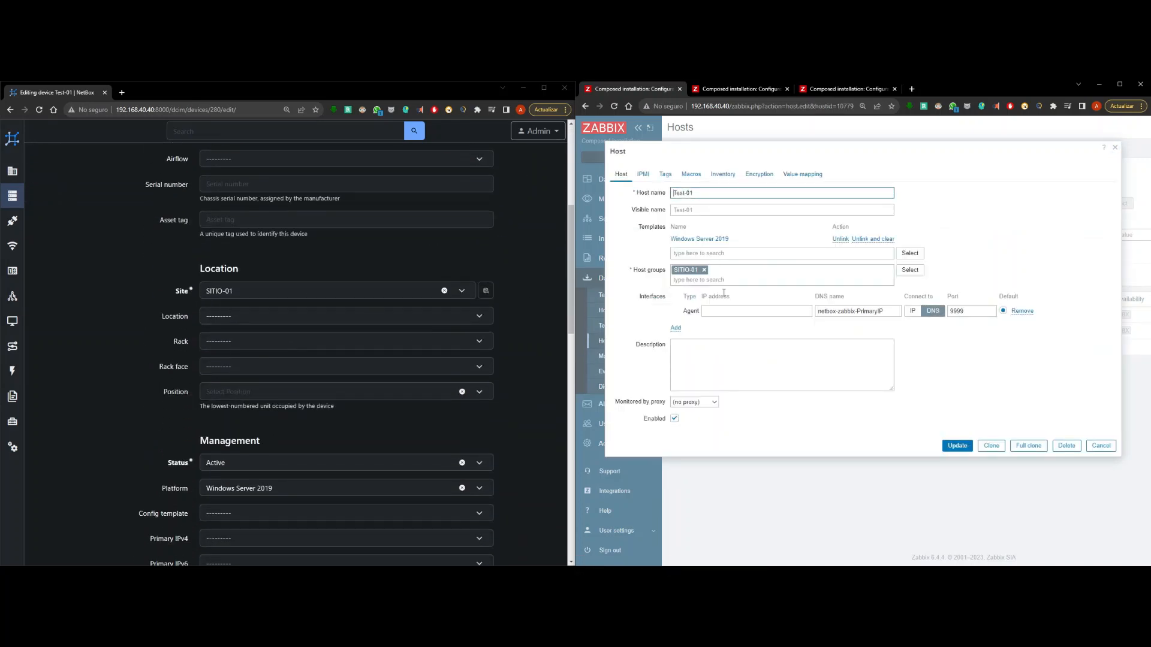
scroll(276, 360, down, 3)
scroll(243, 318, down, 2)
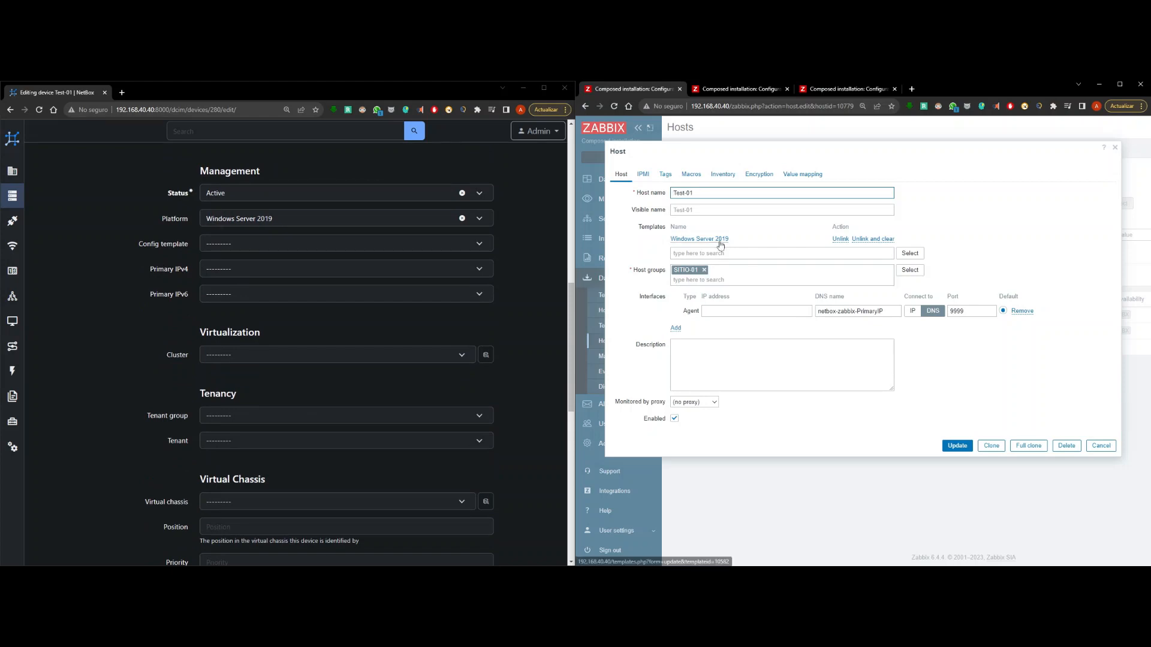
scroll(524, 287, down, 1)
scroll(524, 286, down, 5)
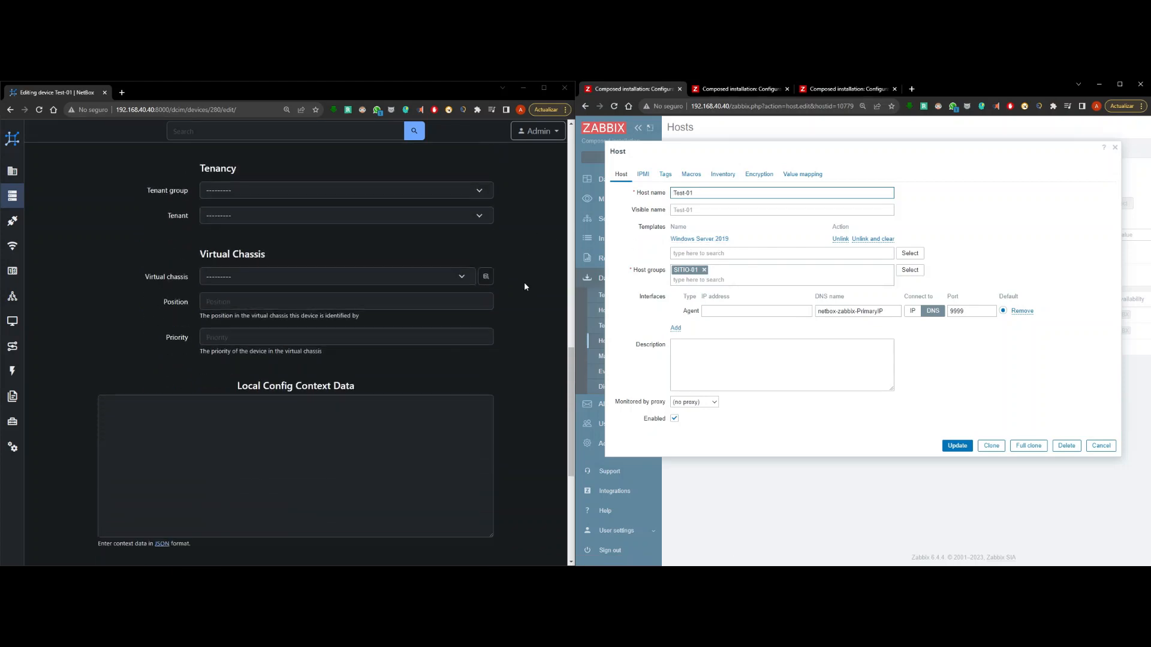
scroll(420, 300, up, 5)
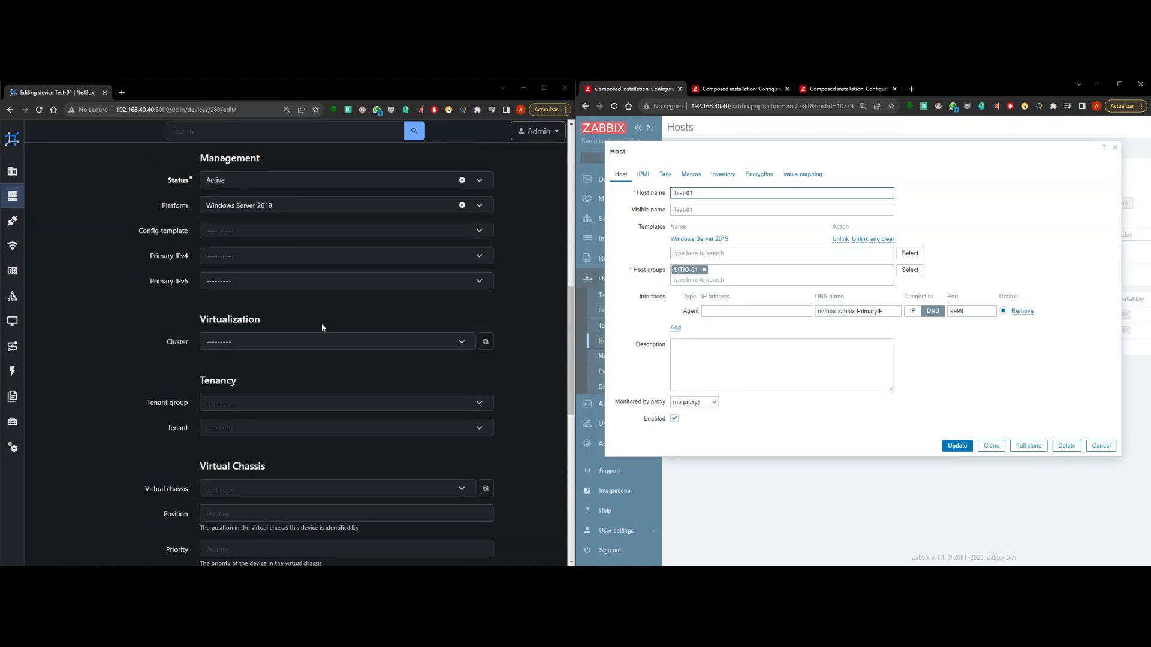
Set the Test-01 device's platform to Template_1 and its site to SITIO-02 in NetBox, and save the device
click(335, 296)
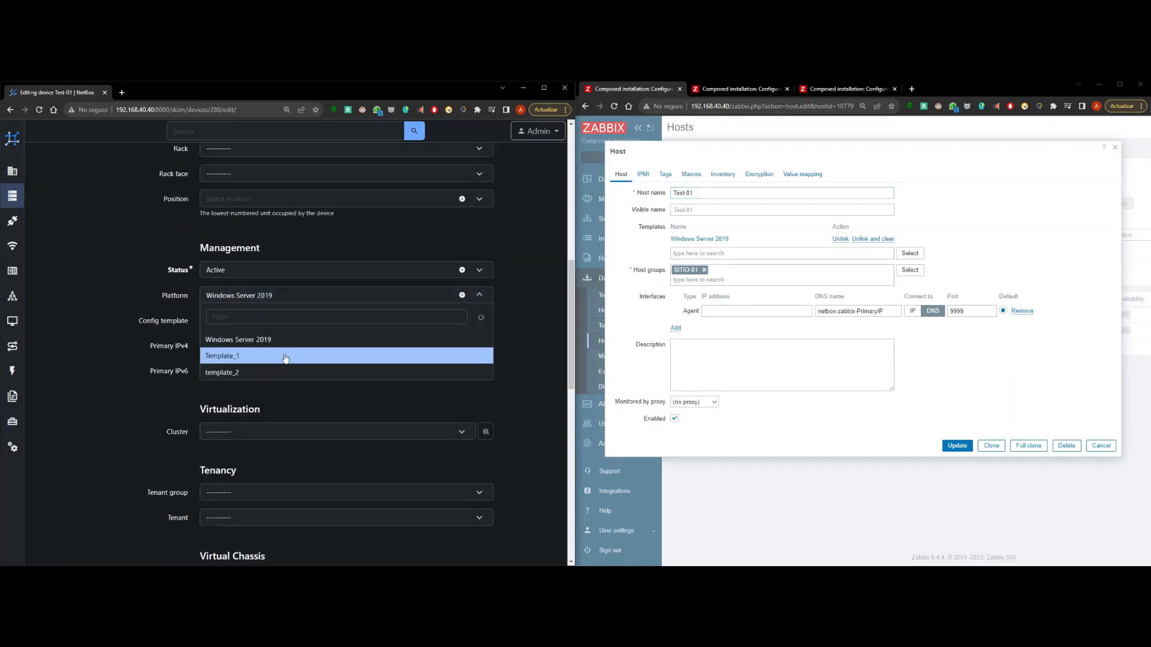
click(284, 355)
scroll(282, 299, up, 3)
click(277, 276)
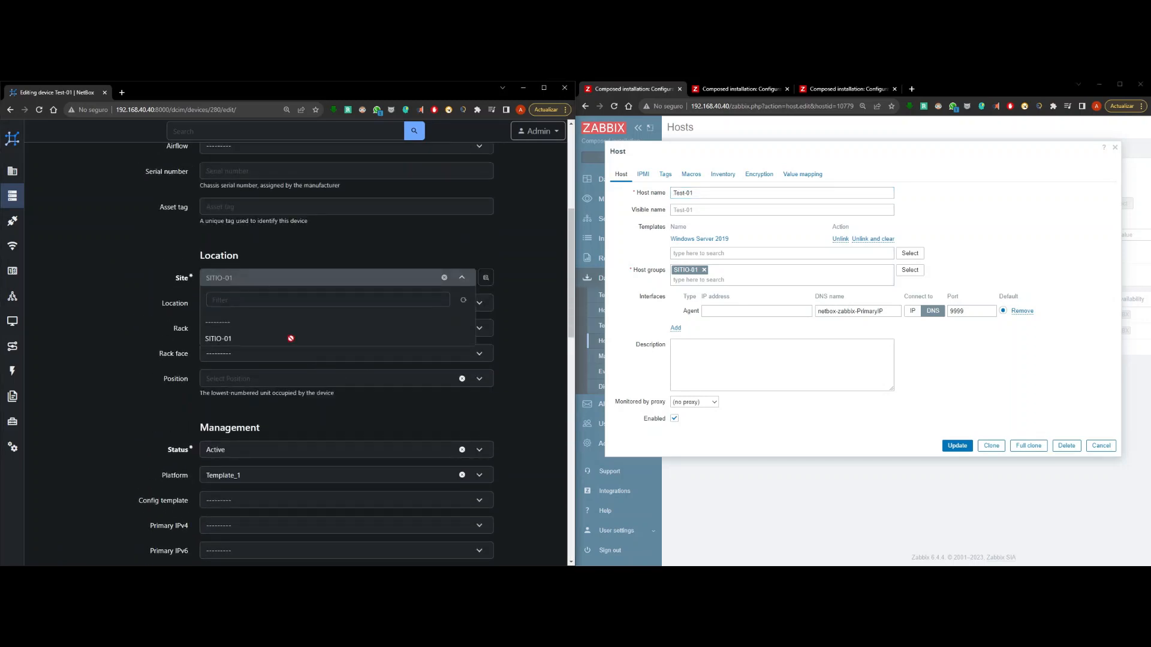
click(261, 339)
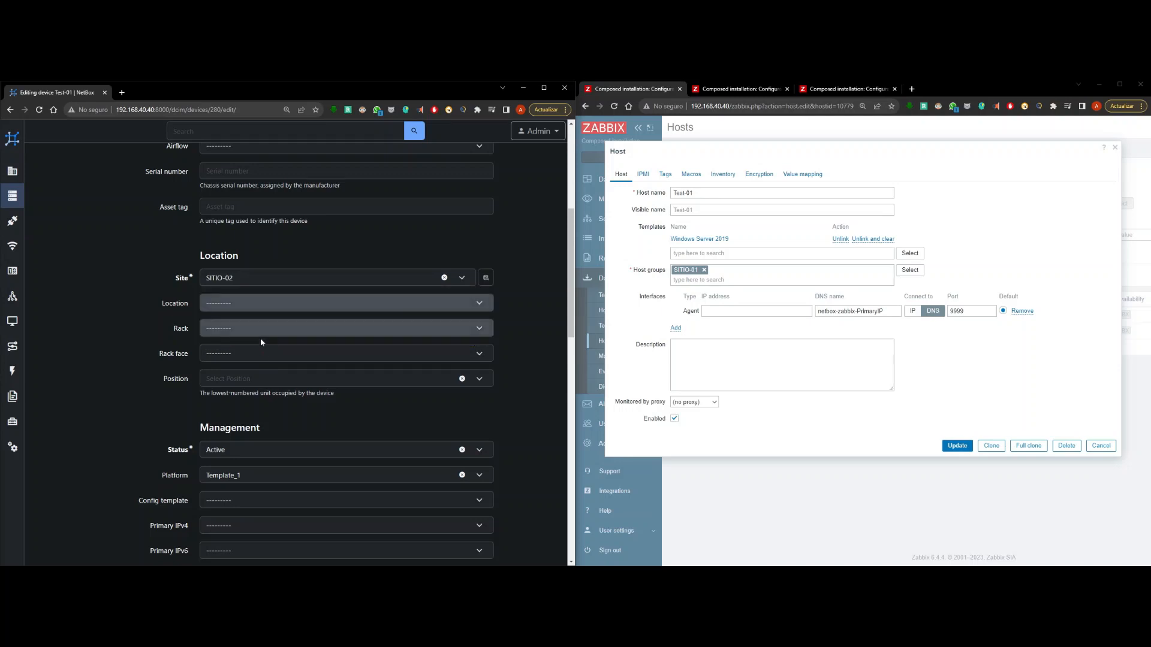
scroll(494, 308, down, 15)
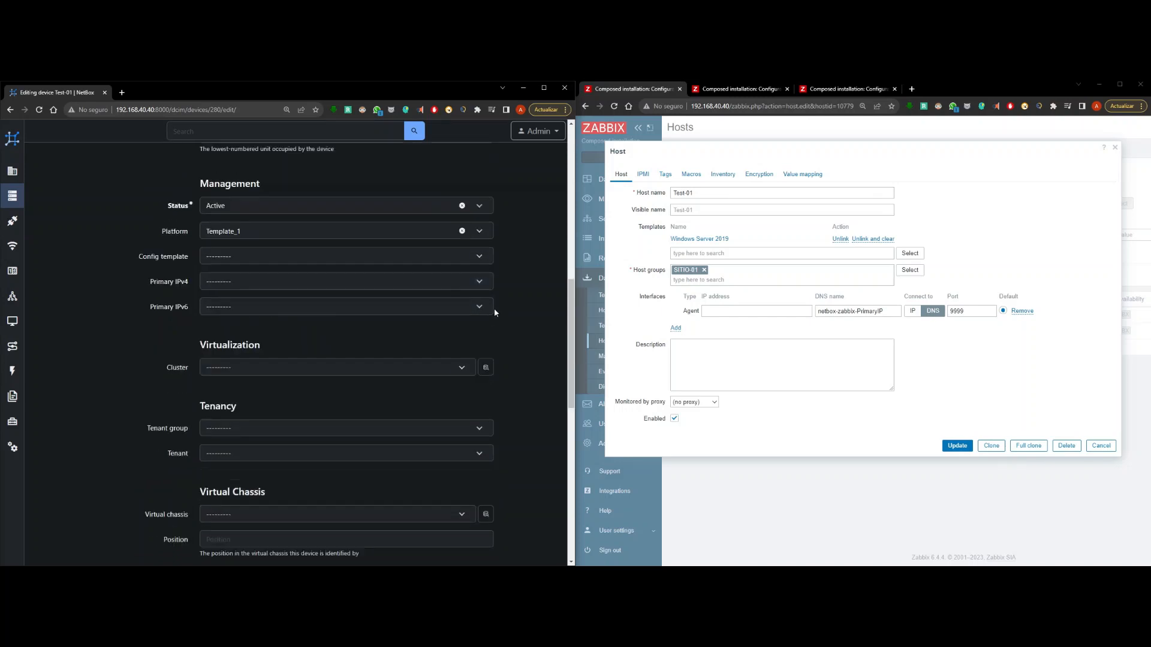
click(441, 516)
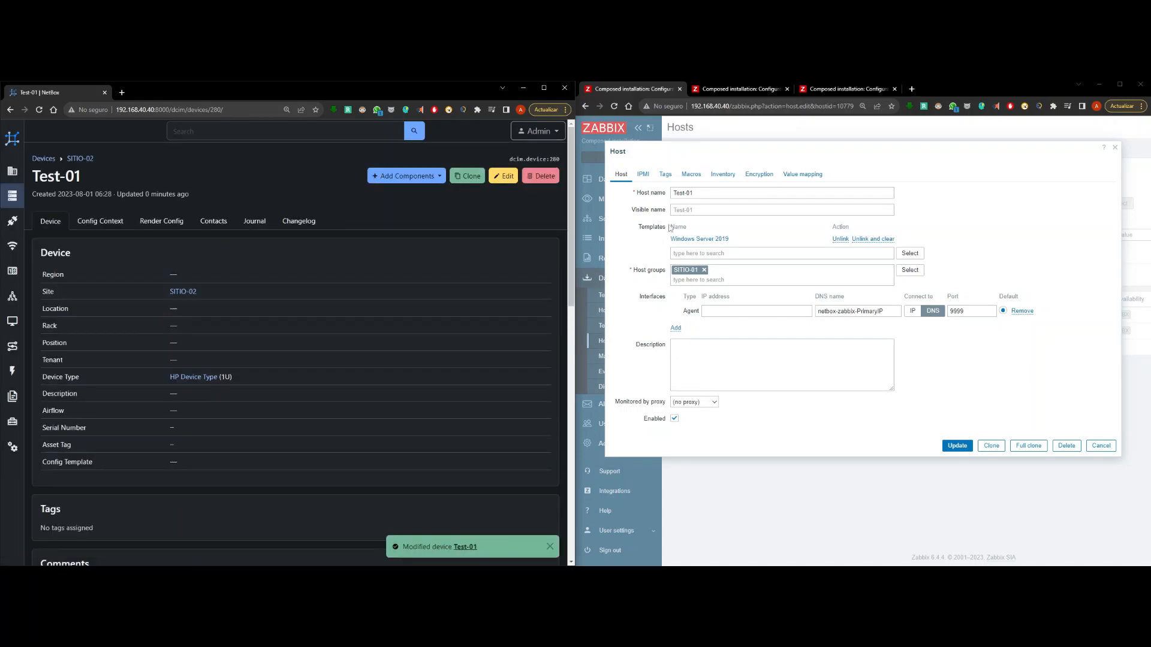
Reload the Test-01 host page in Zabbix until the edits are synchronised, and check its host group
click(615, 109)
click(875, 167)
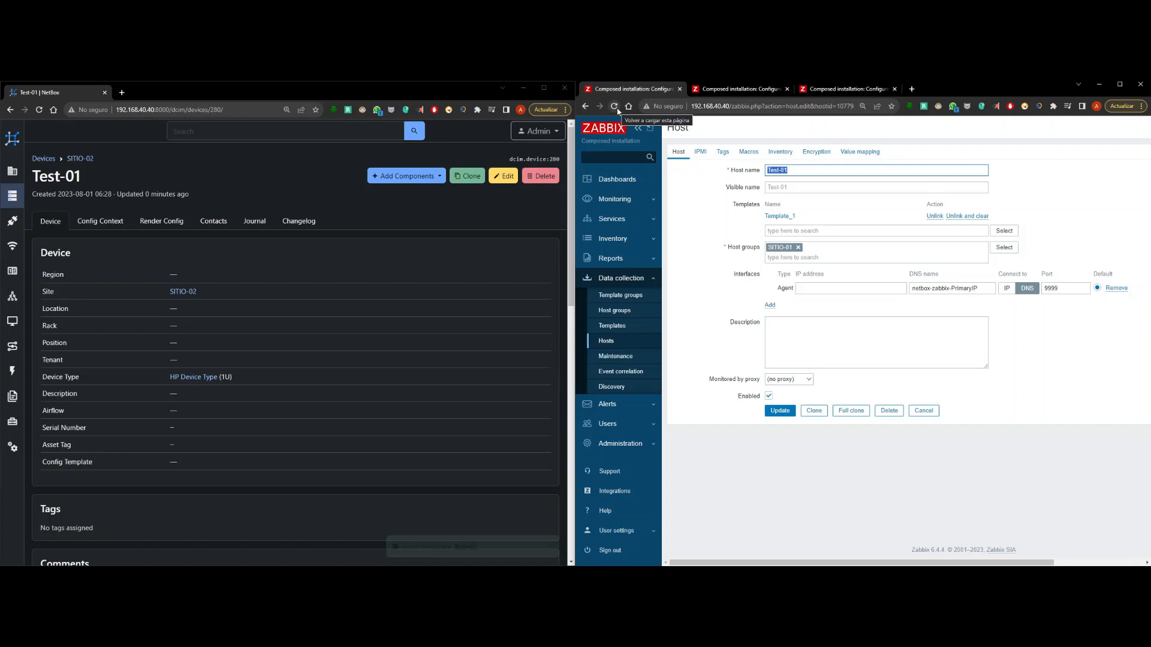
click(616, 109)
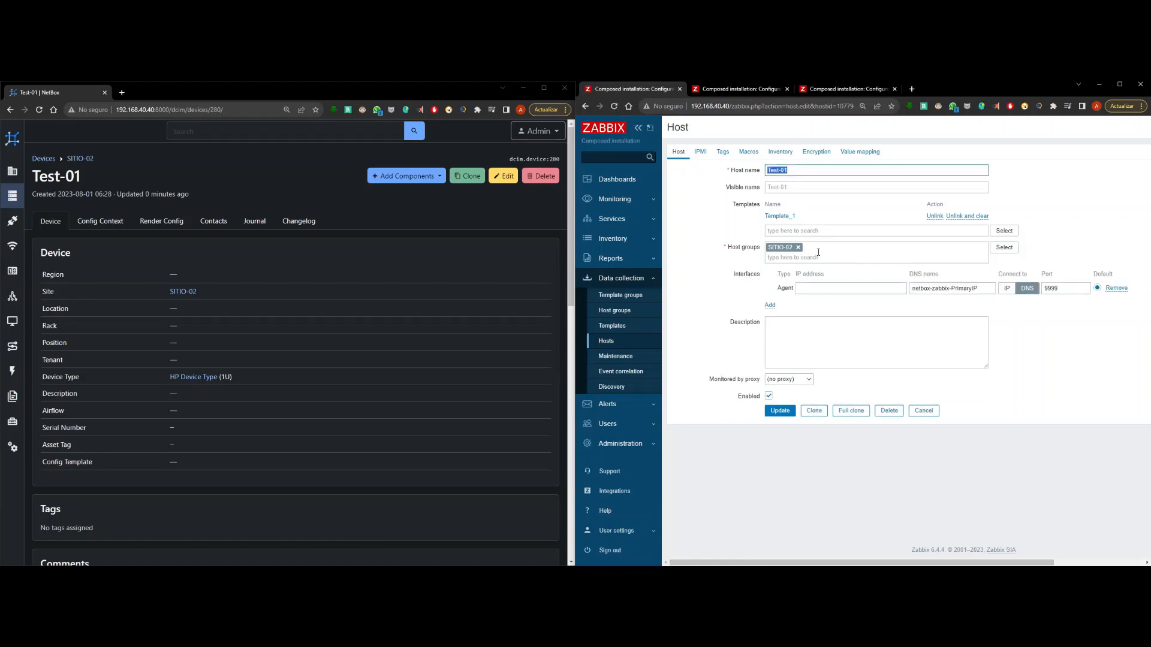
click(777, 262)
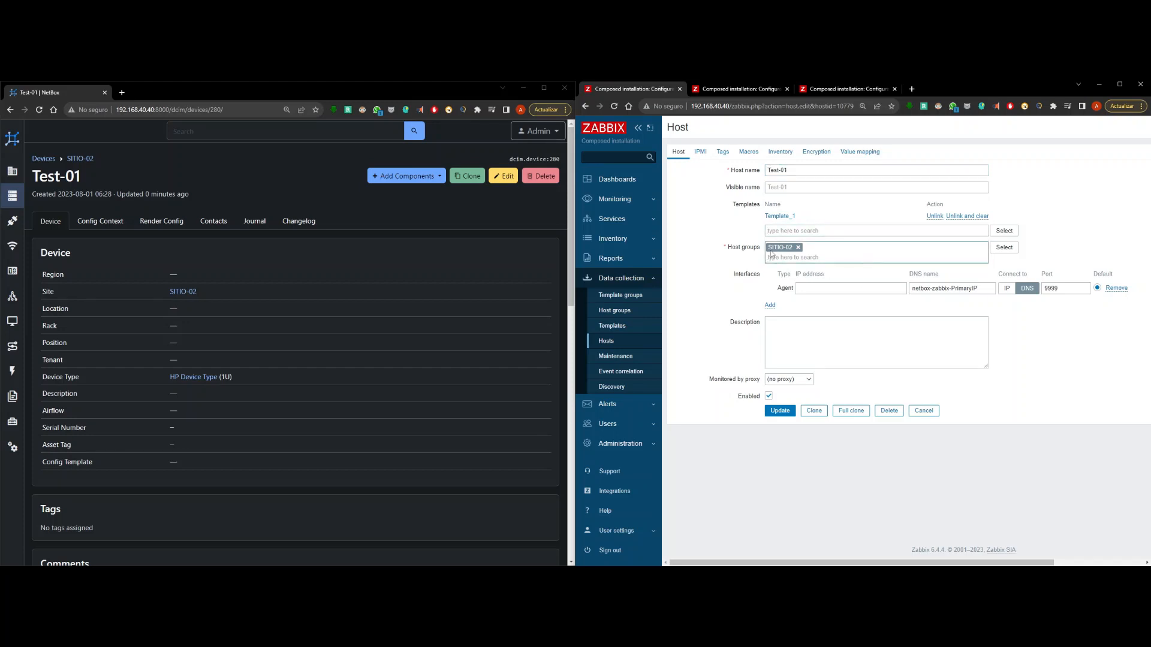
Compare the template linked to the Zabbix host Test-01 with the platform of the NetBox device
drag(807, 217, 765, 212)
click(779, 230)
scroll(198, 378, down, 10)
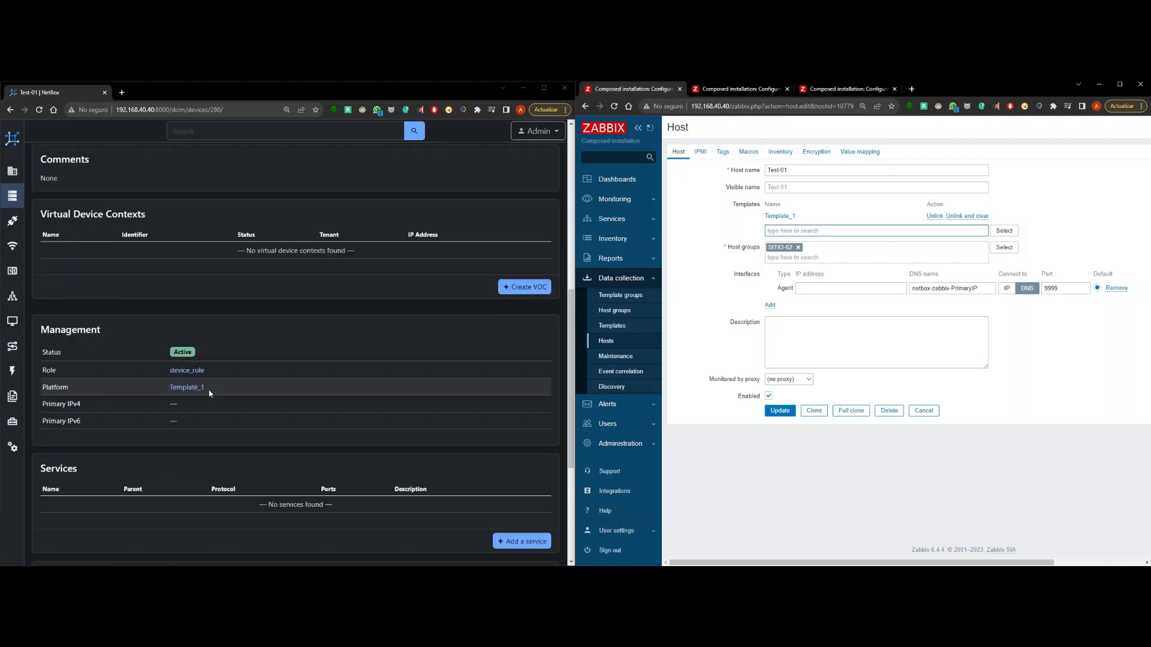
drag(205, 253, 138, 262)
scroll(234, 244, up, 10)
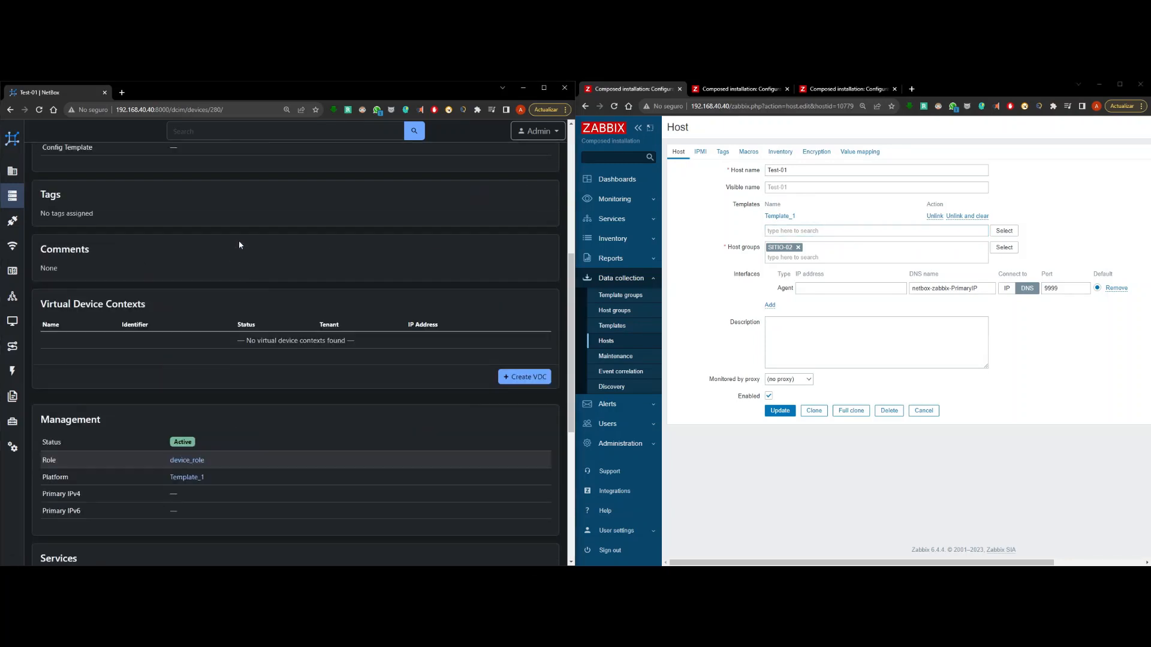
Set the Test-01 device's site to SITIO-01 in NetBox, save the device, and reload its host page in Zabbix
click(502, 176)
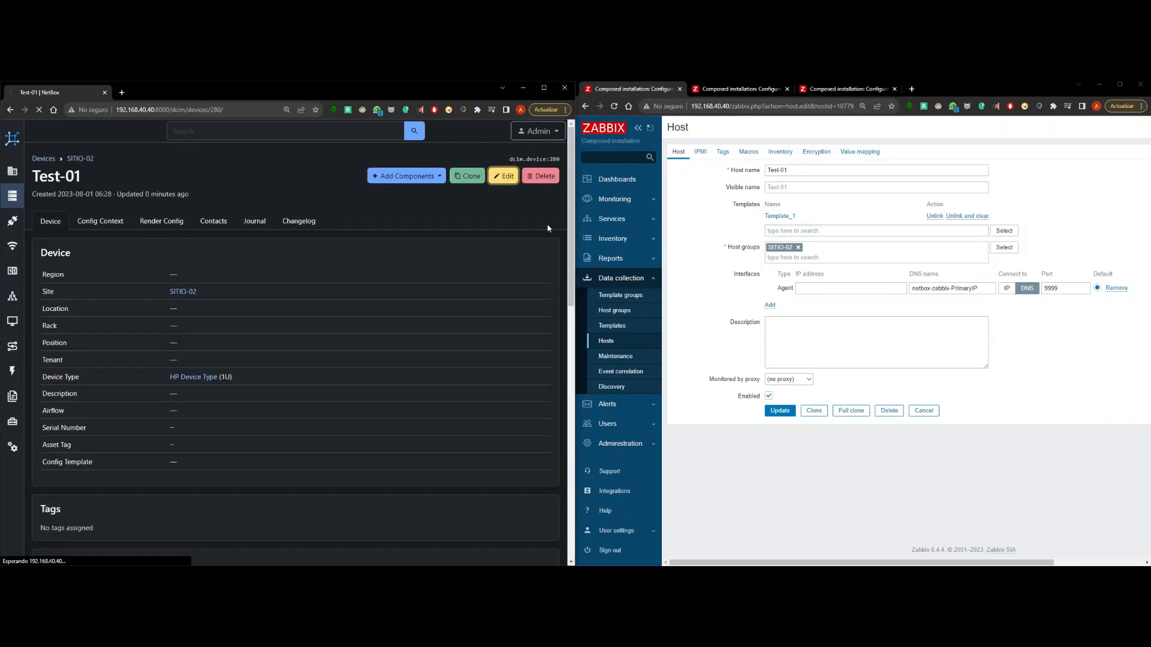
scroll(302, 232, down, 6)
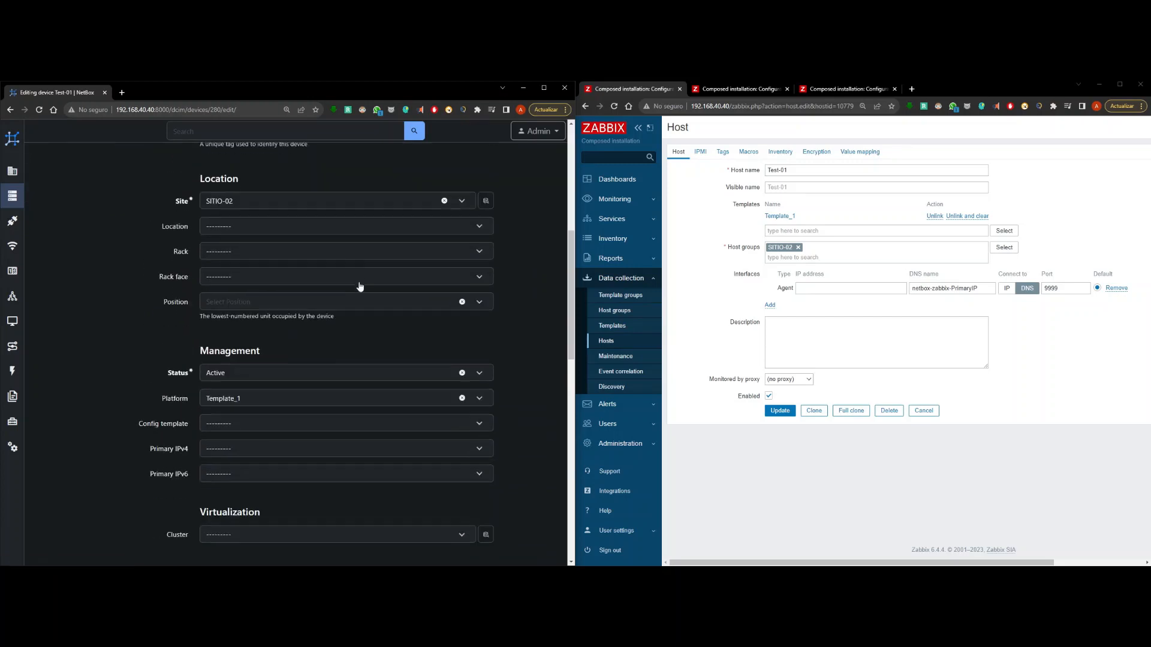
click(331, 202)
click(292, 262)
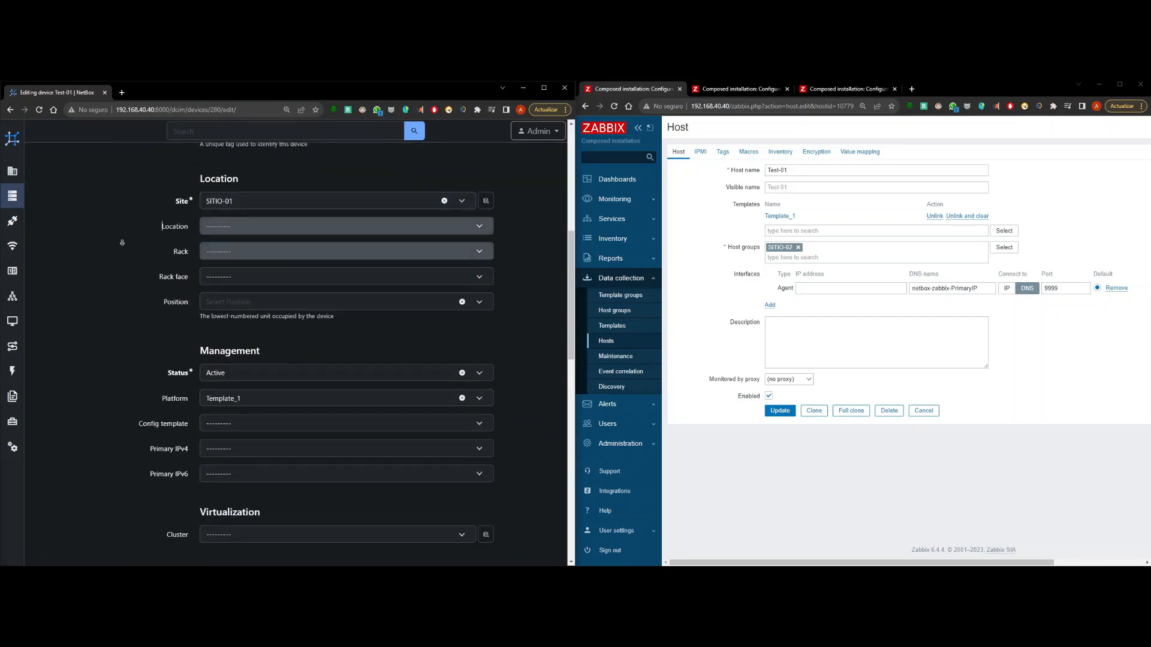
scroll(123, 251, down, 11)
click(451, 510)
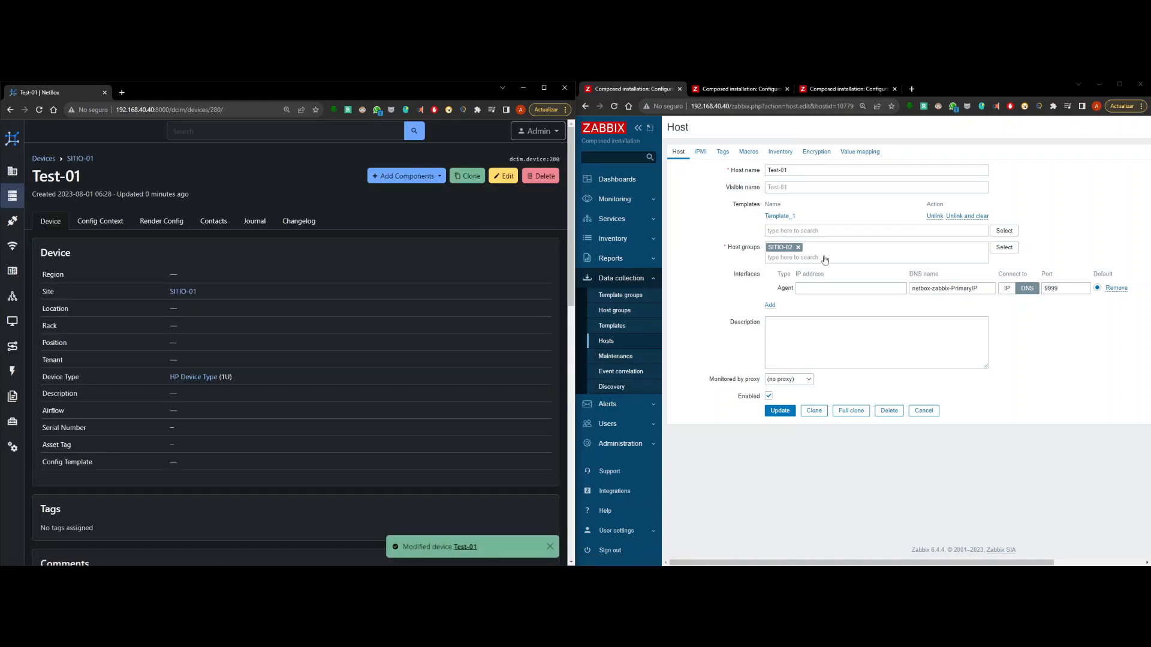
click(618, 108)
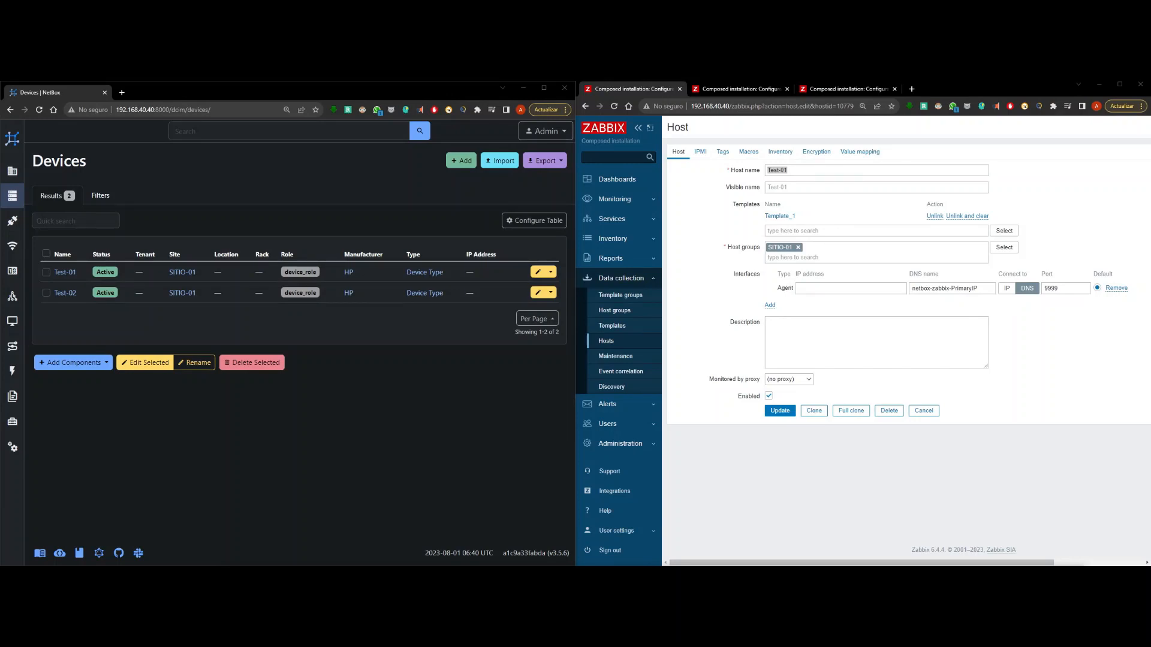
Show the Zabbix hosts list, and start a new interface named e1 on the Test-02 device in NetBox
click(634, 345)
click(73, 296)
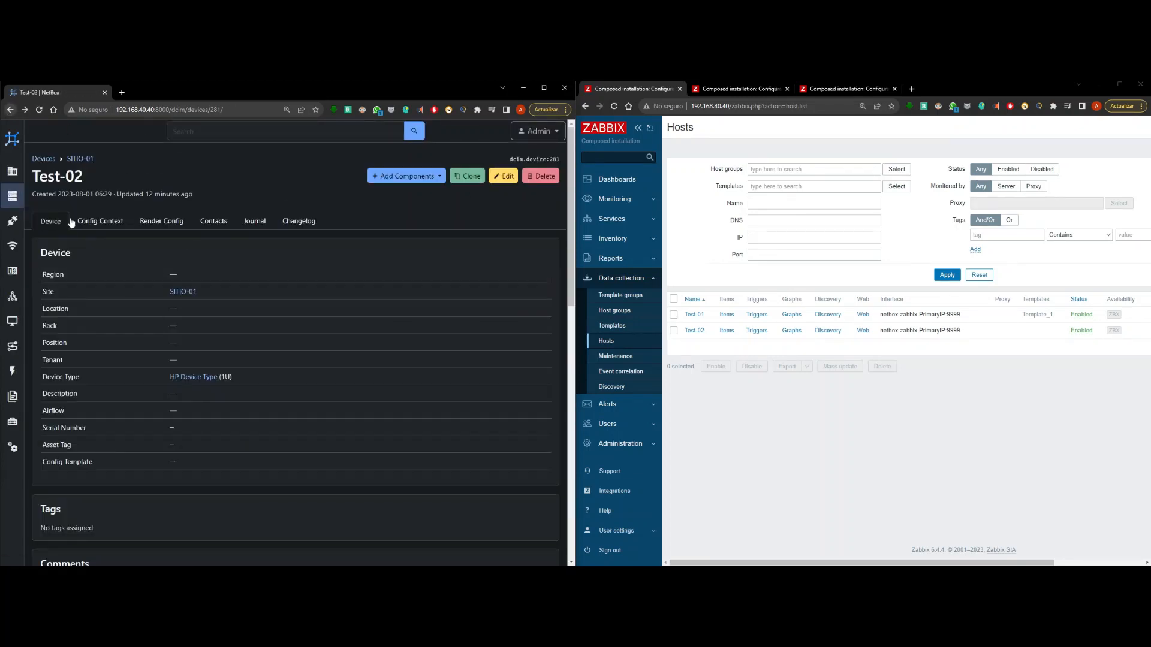
click(407, 176)
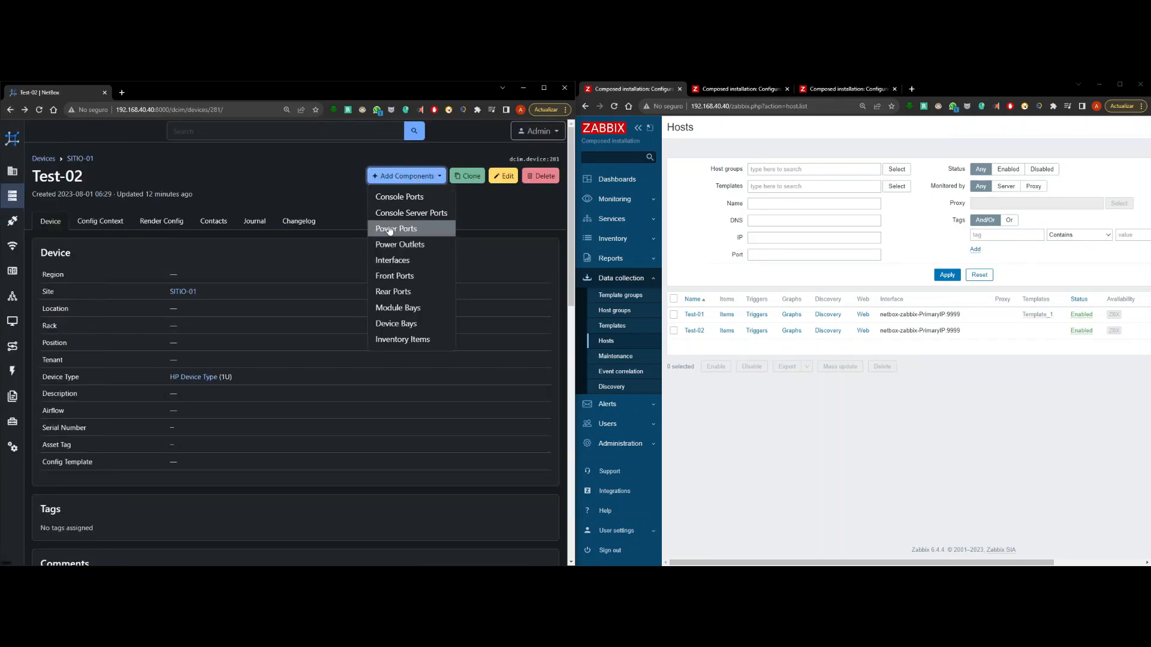
click(409, 262)
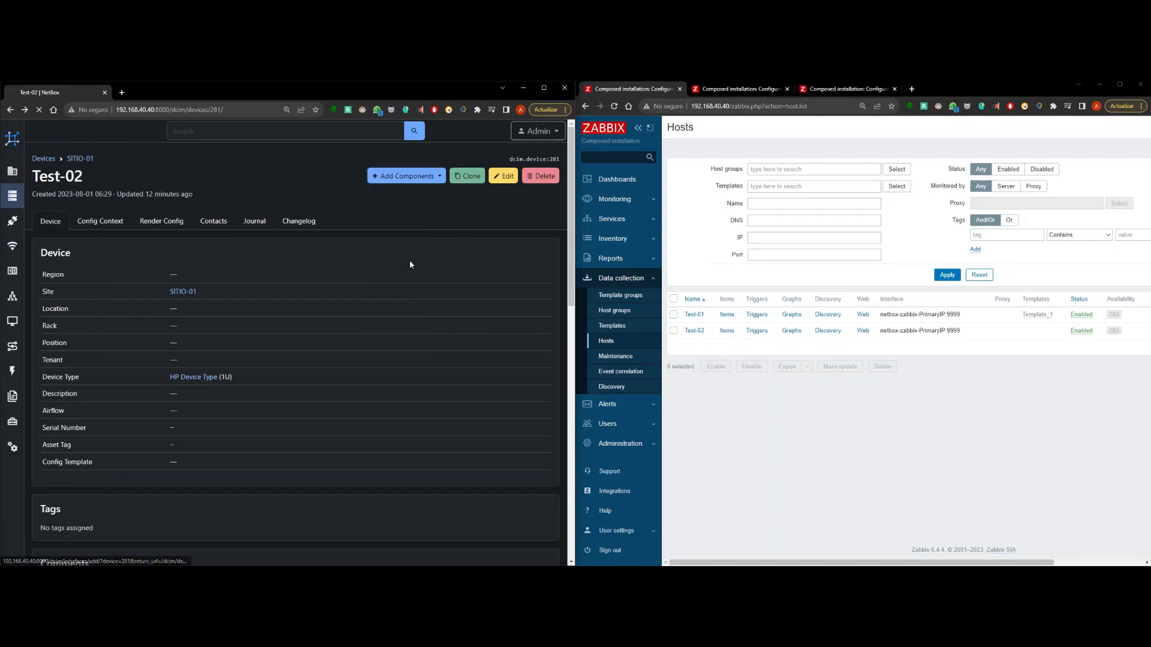
scroll(411, 265, down, 2)
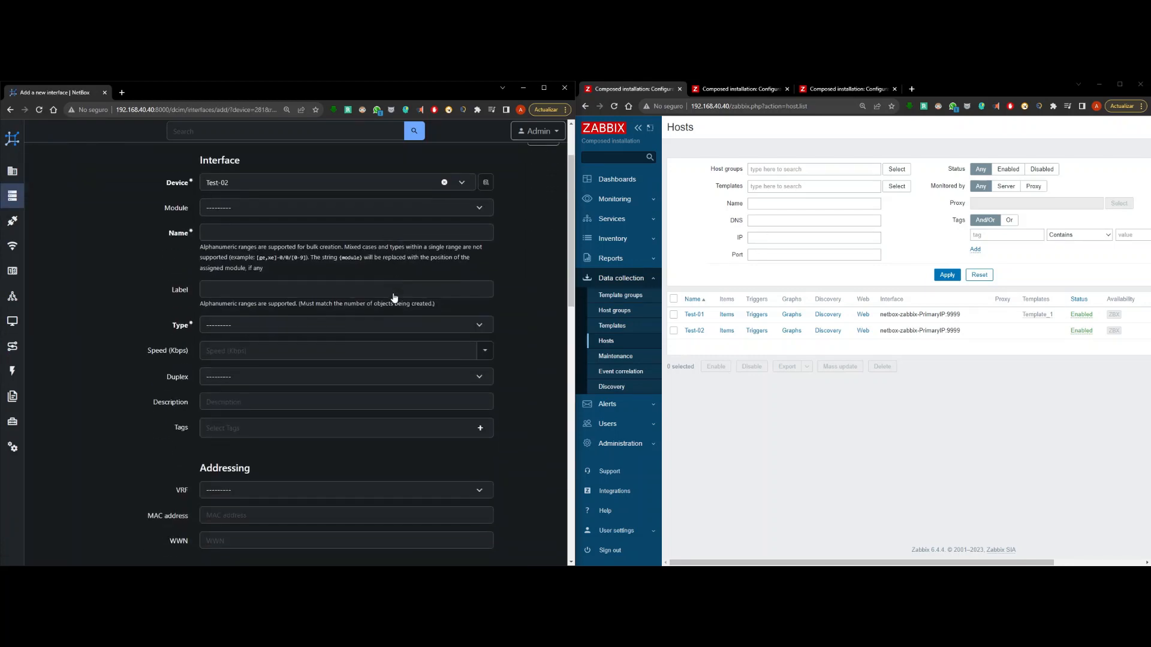
click(295, 224)
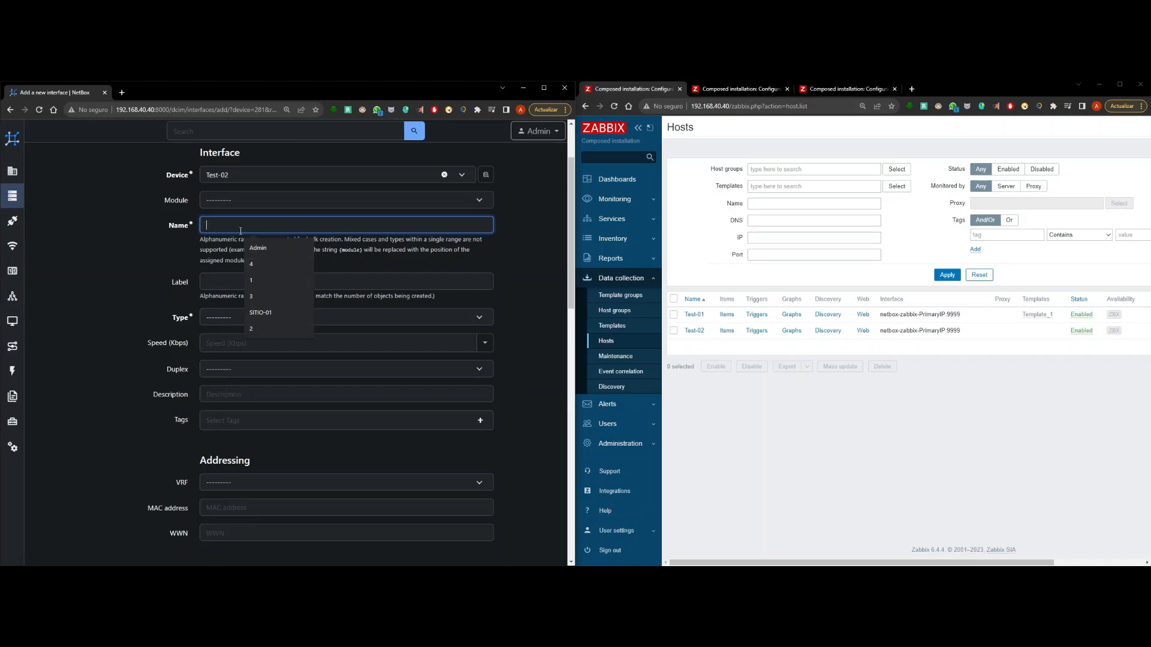
text(e1)
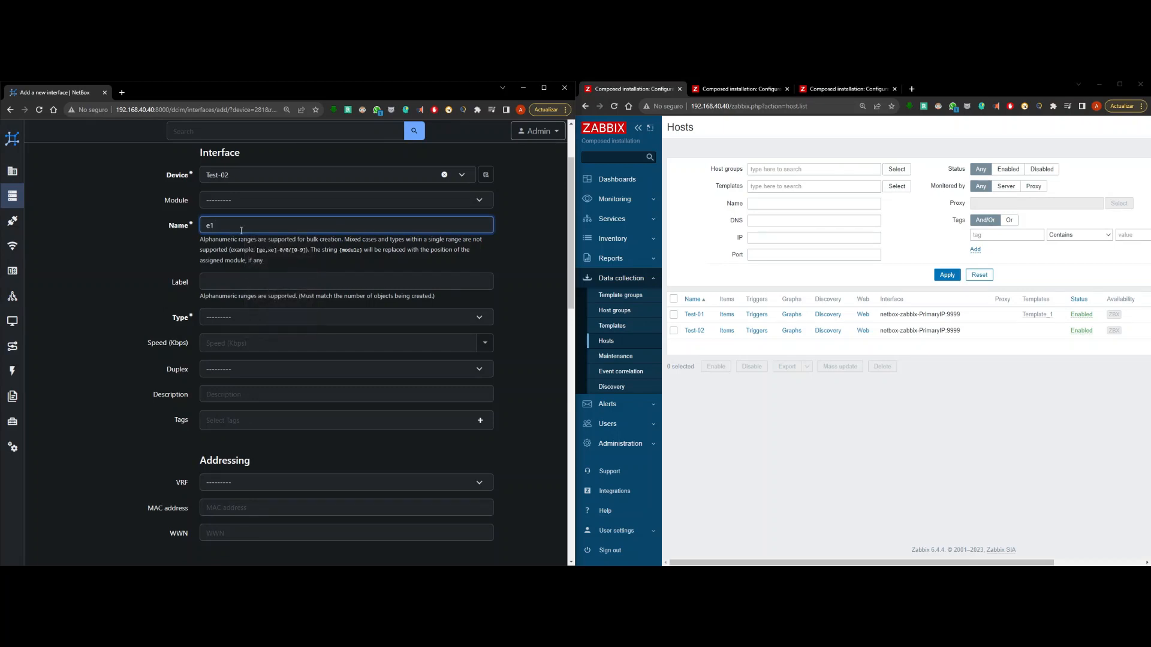
Set the e1 interface's type to 100BASE-FX (10/100ME FIBER) and create it, continuing with another new interface
scroll(178, 274, down, 12)
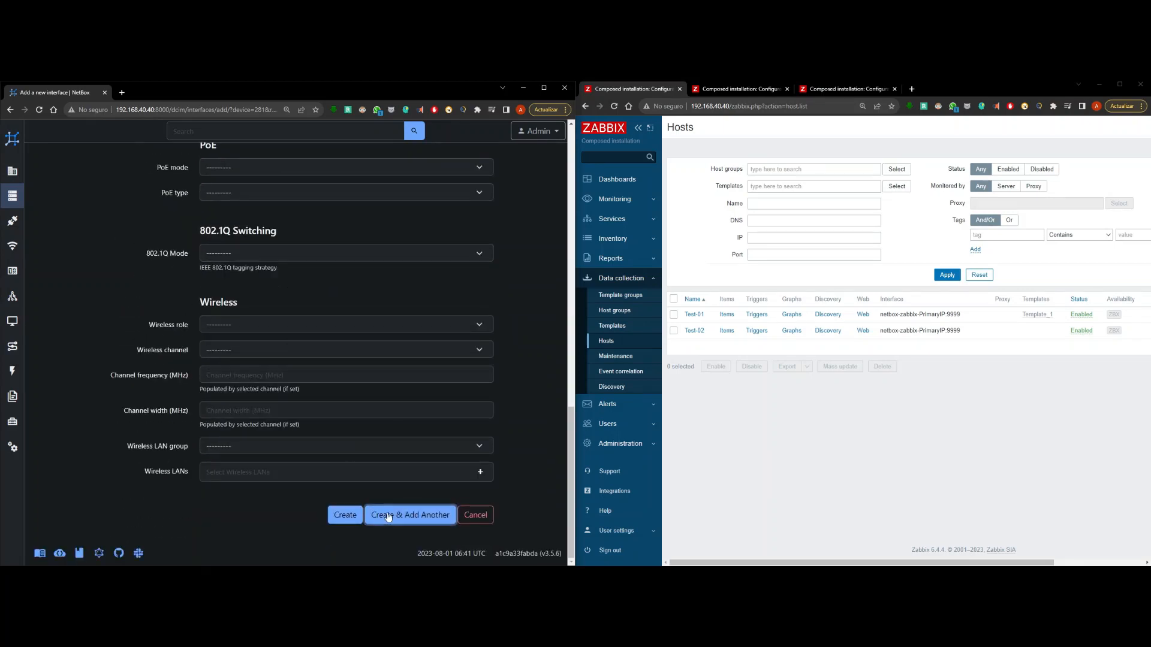
click(388, 518)
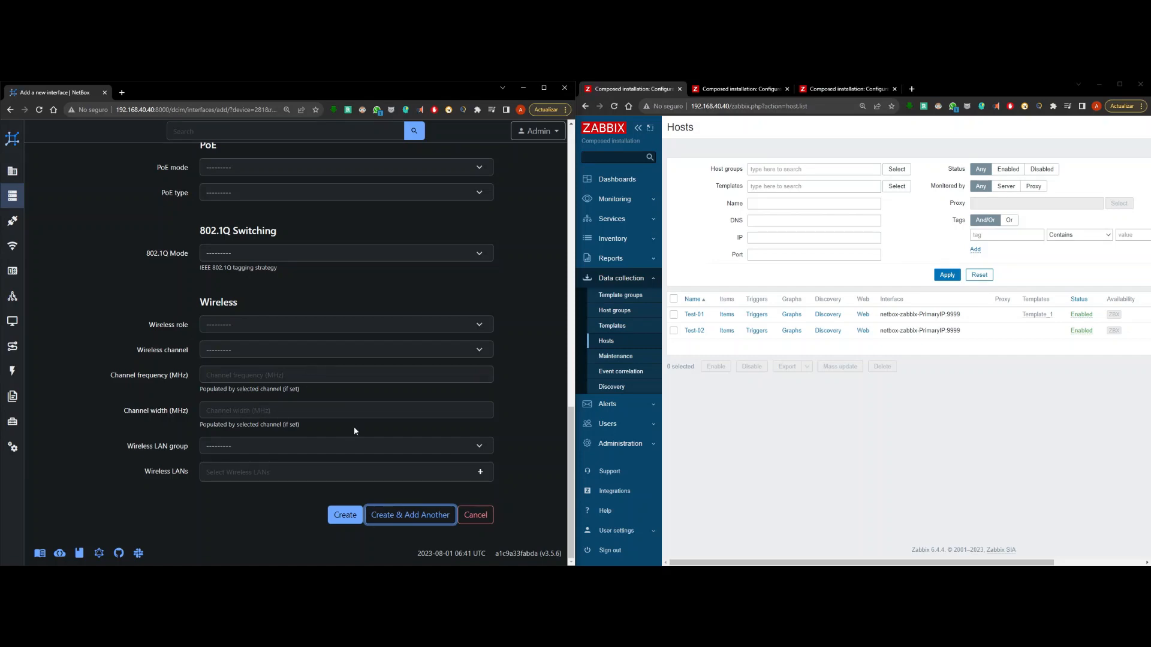
scroll(353, 426, up, 12)
click(283, 301)
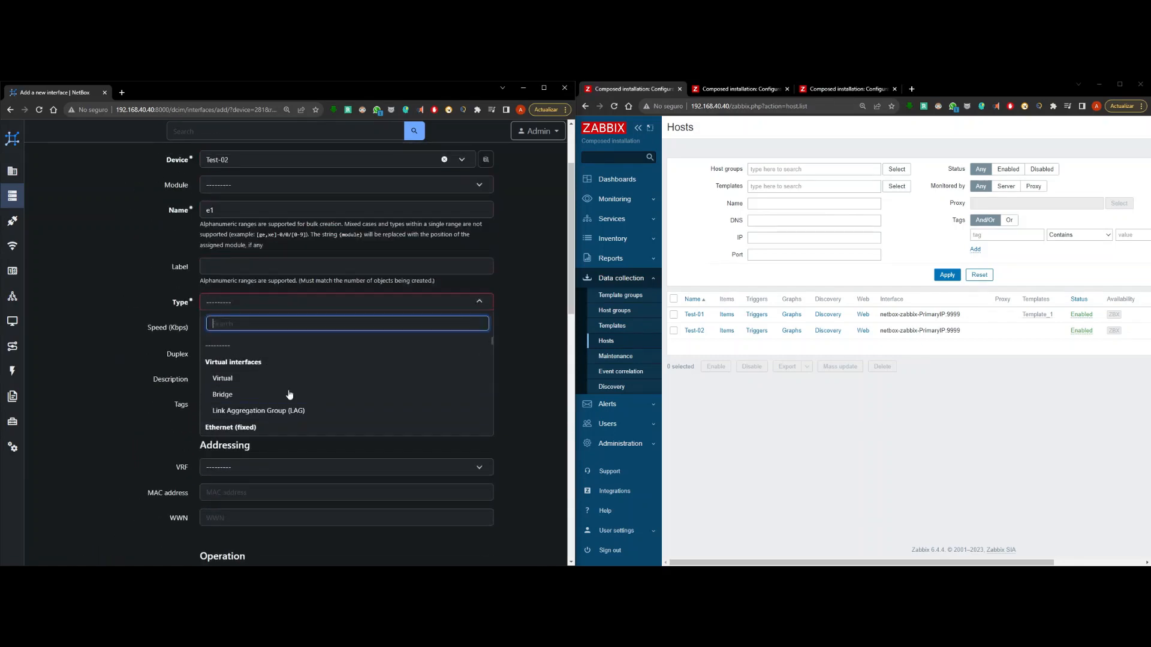
scroll(289, 395, down, 5)
click(284, 355)
scroll(546, 313, down, 12)
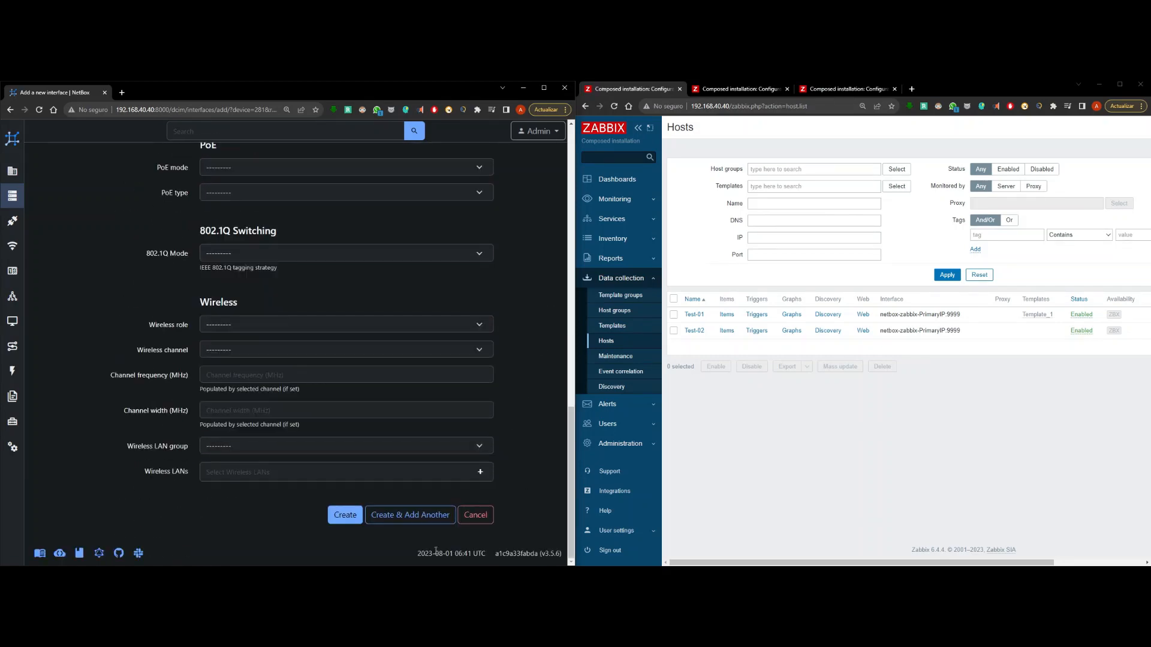
click(412, 516)
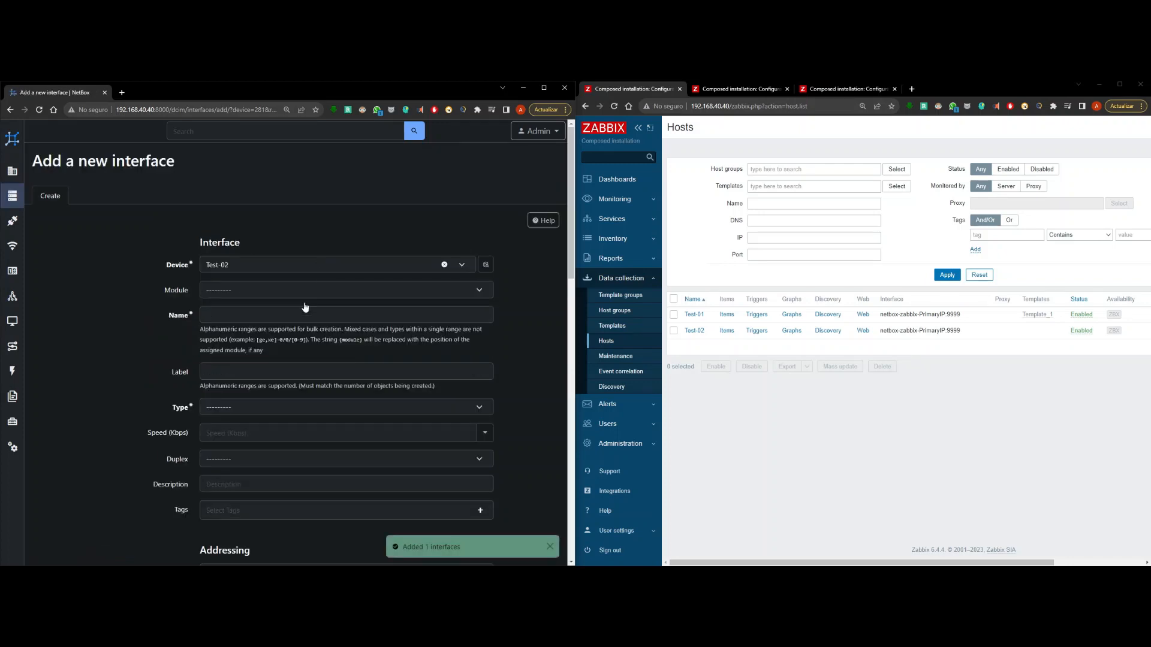
Create a second interface named e2 on Test-02 with the type 100BASE-FX (10/100ME FIBER)
click(251, 316)
text(e2)
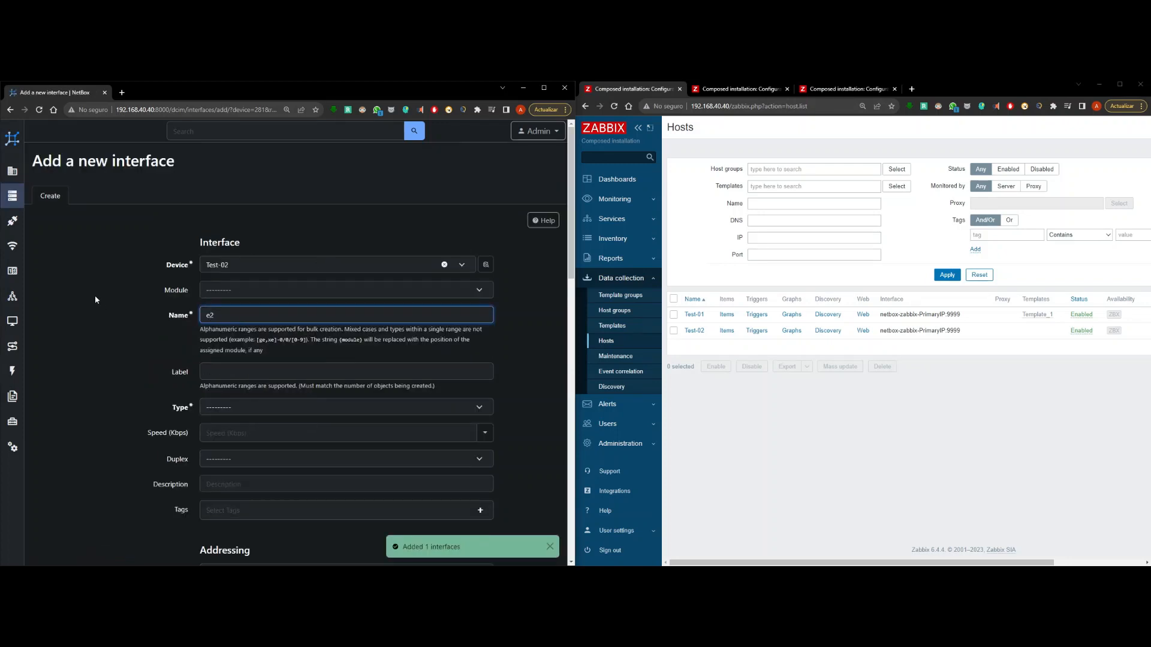
scroll(96, 300, down, 15)
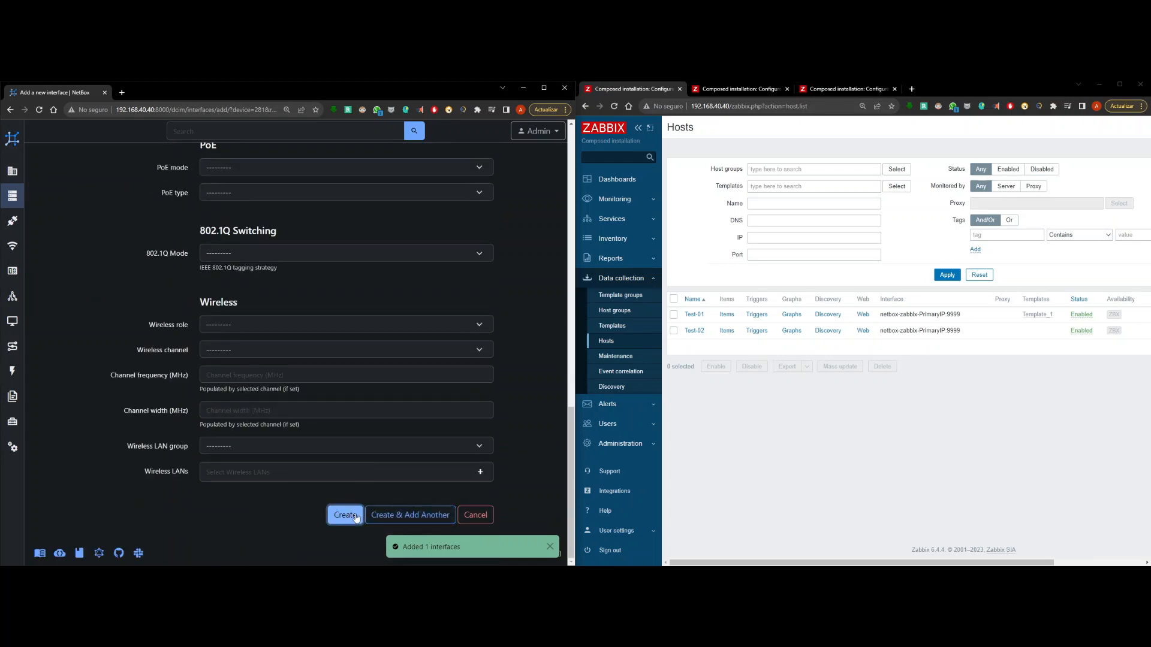
scroll(500, 498, up, 15)
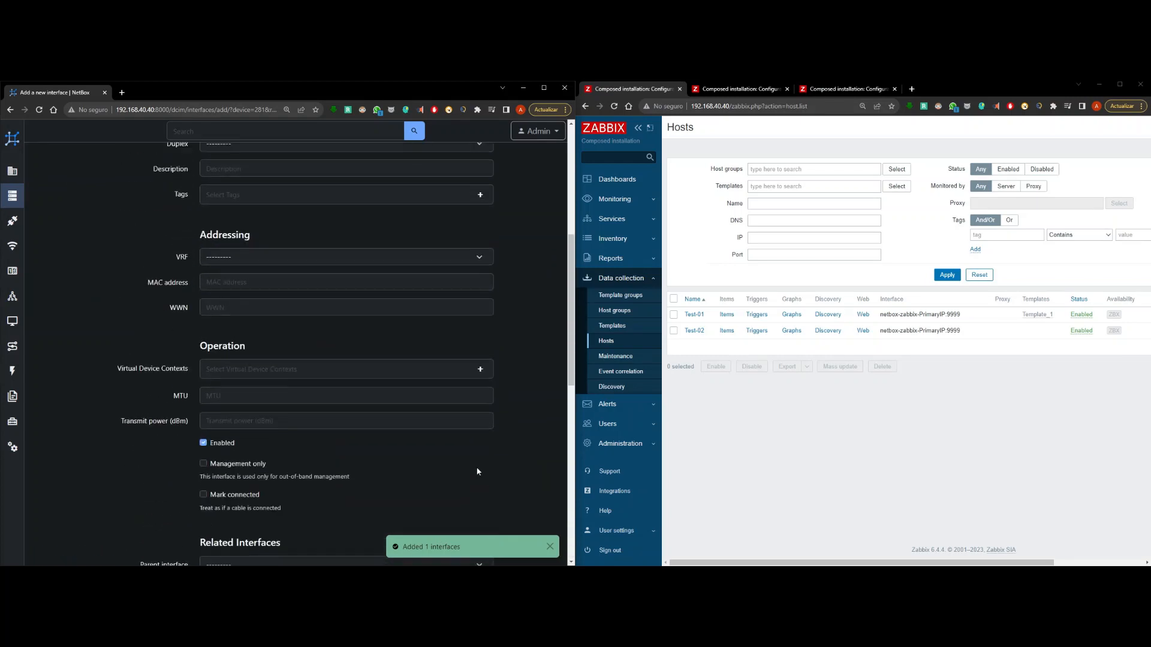
click(380, 263)
scroll(313, 358, down, 2)
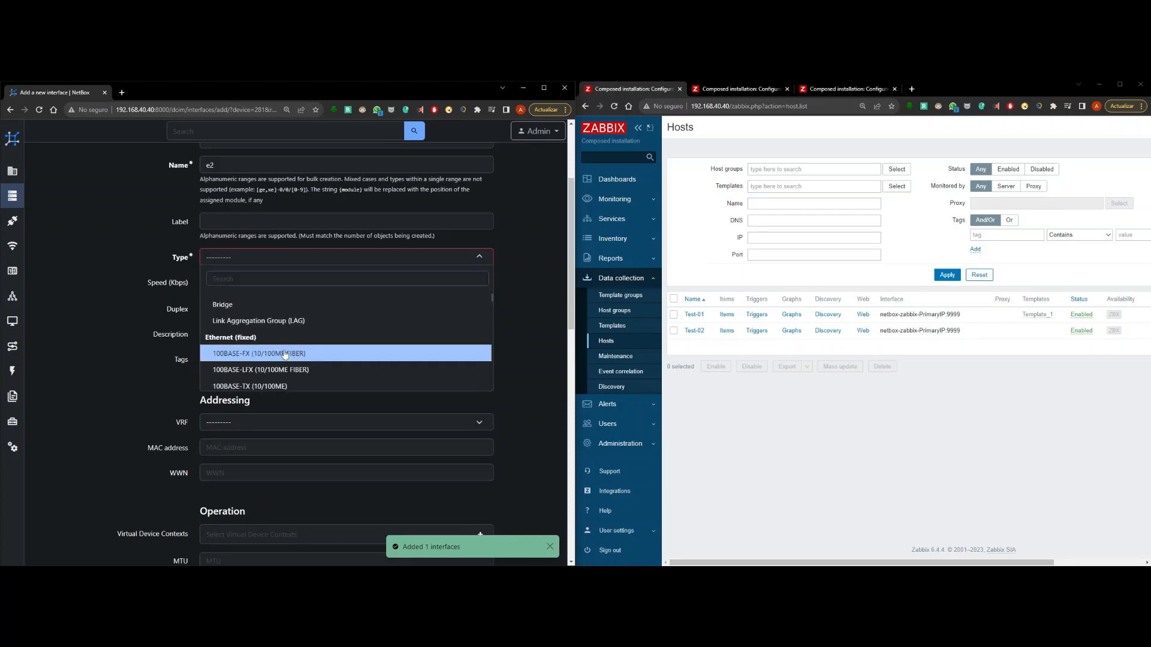
click(313, 354)
scroll(522, 463, down, 15)
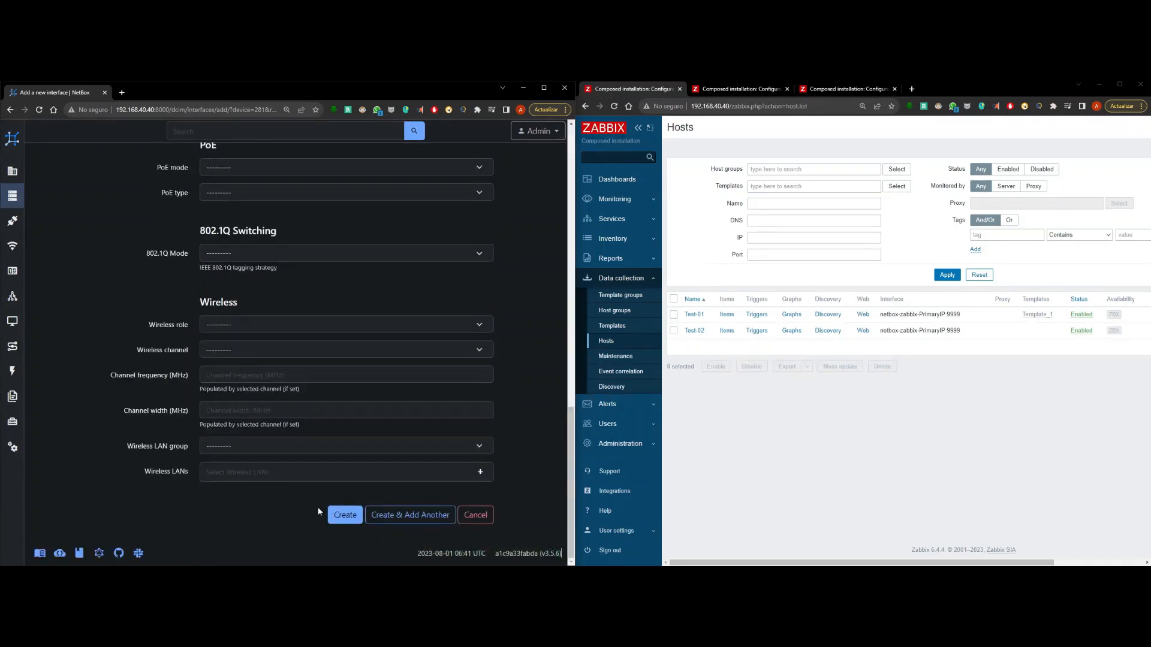
click(342, 515)
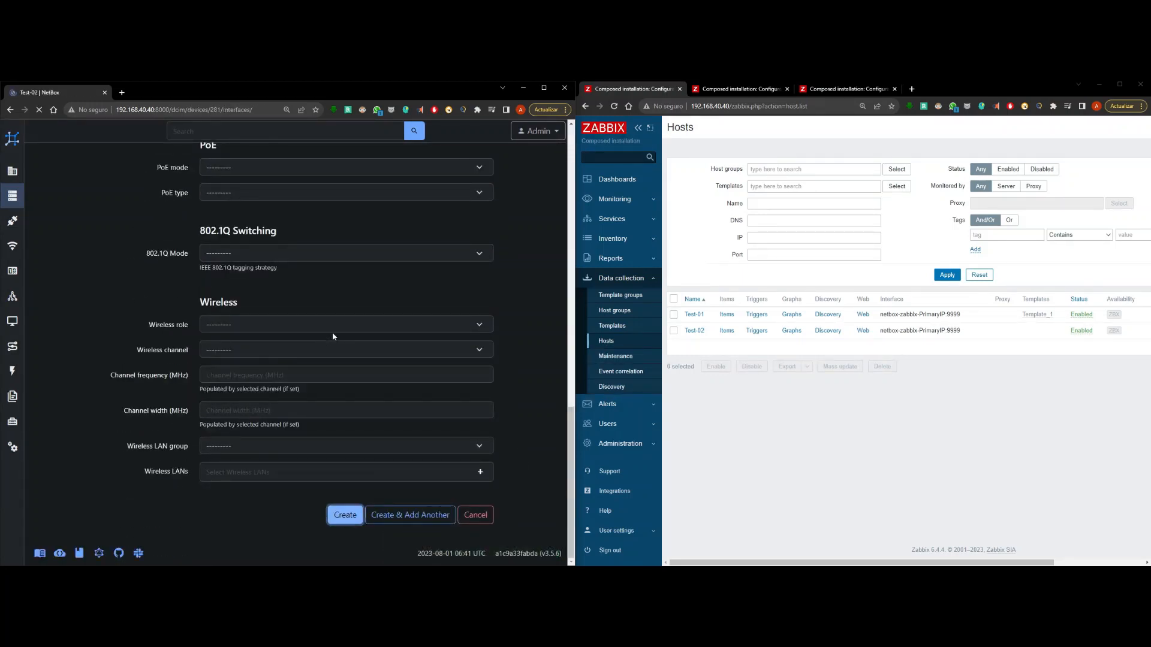
Start a new IP address for Test-02's e1 interface and enter 1.1.1.1/24 as the address
click(456, 303)
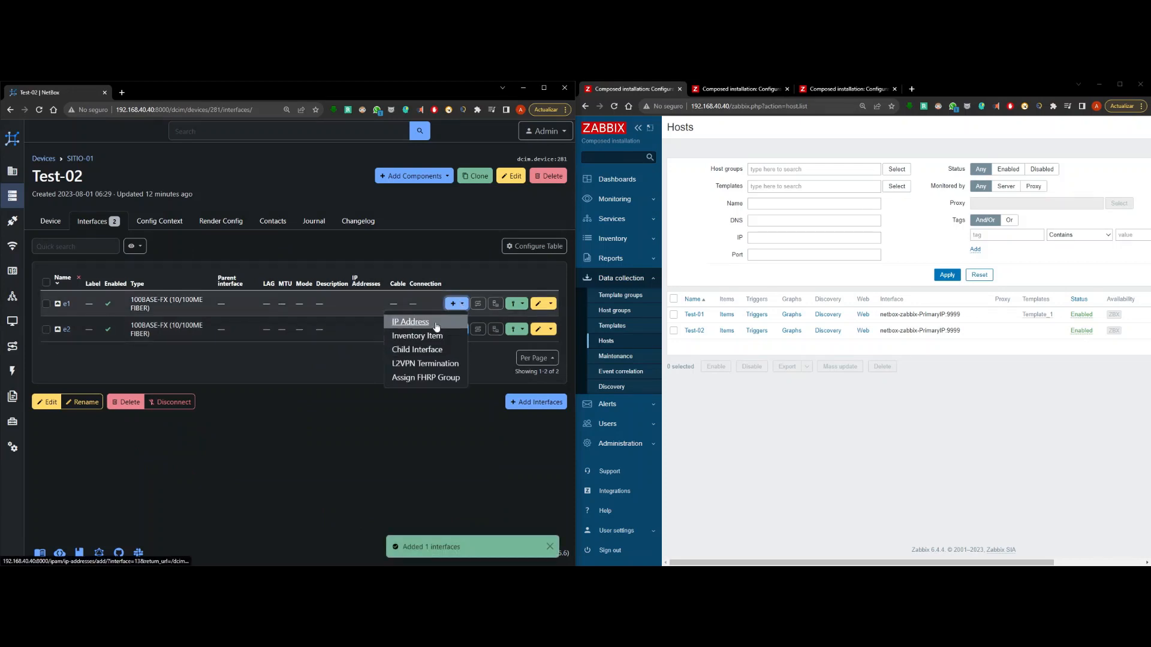
click(420, 322)
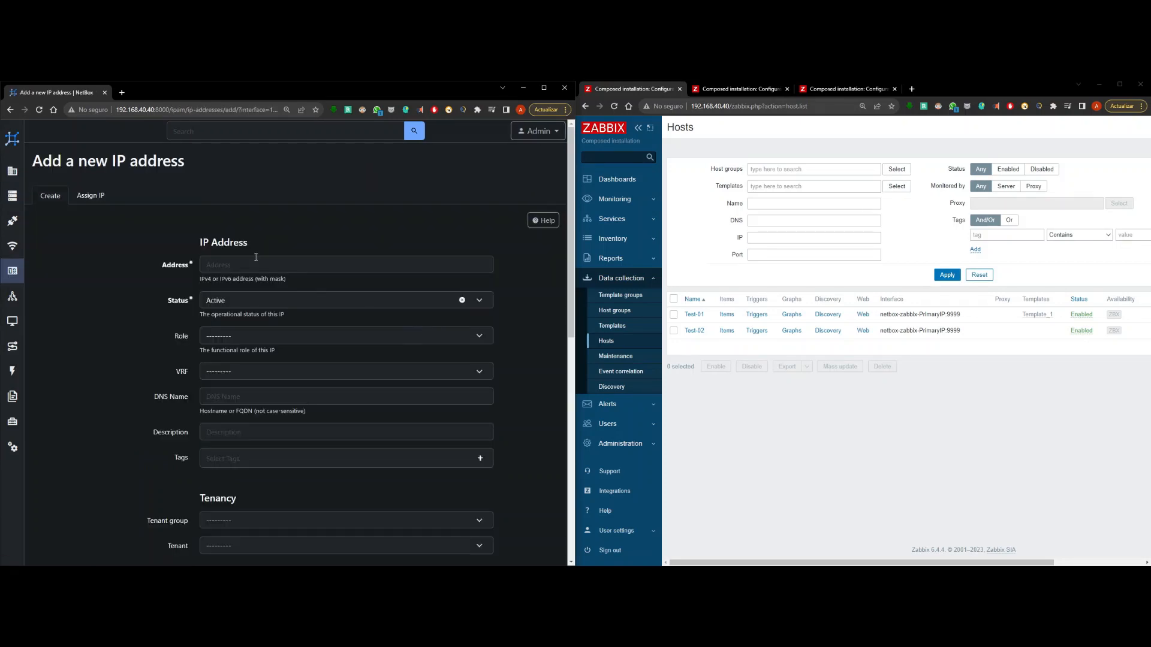
click(257, 259)
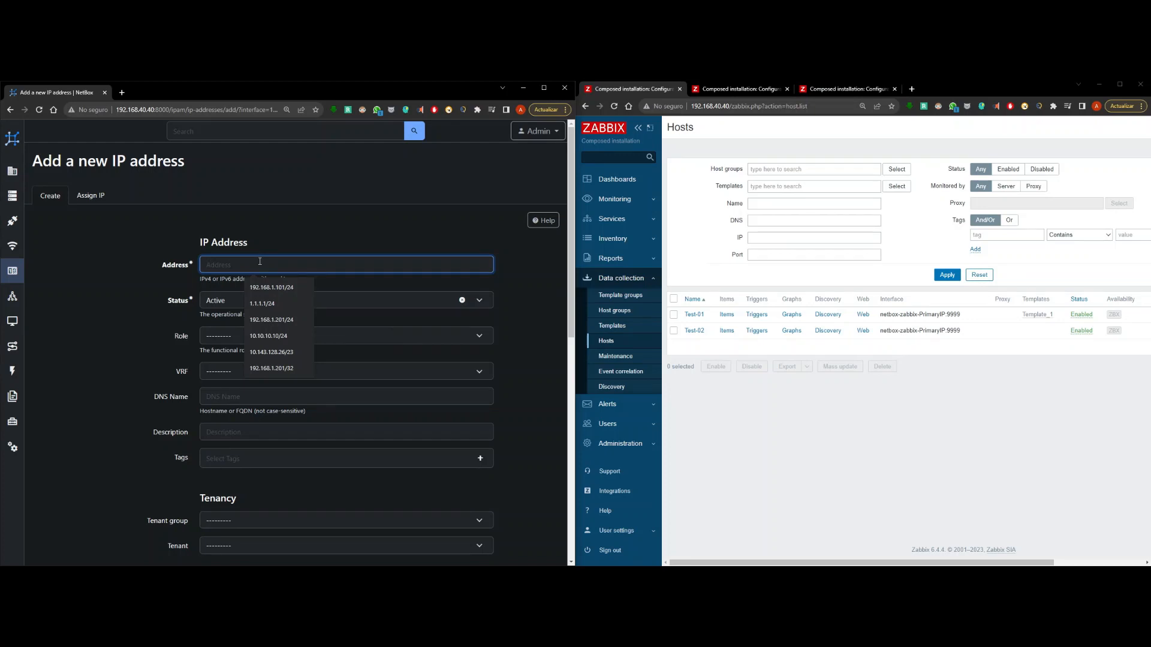
text(1.)
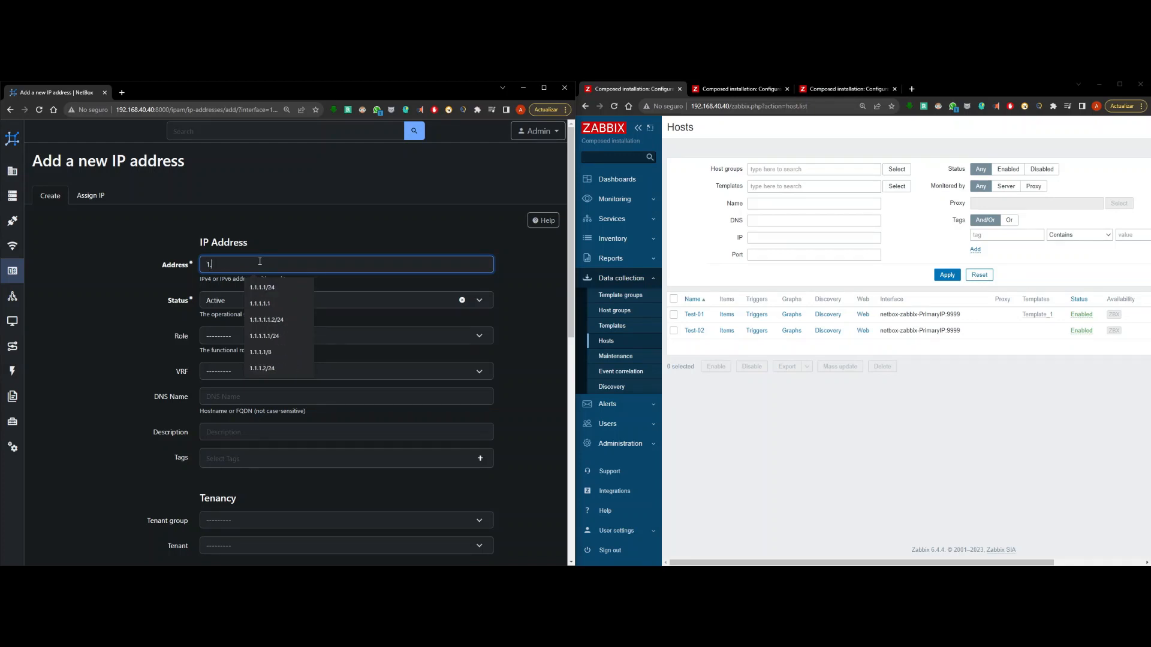
text(1)
key(Down)
key(Down)
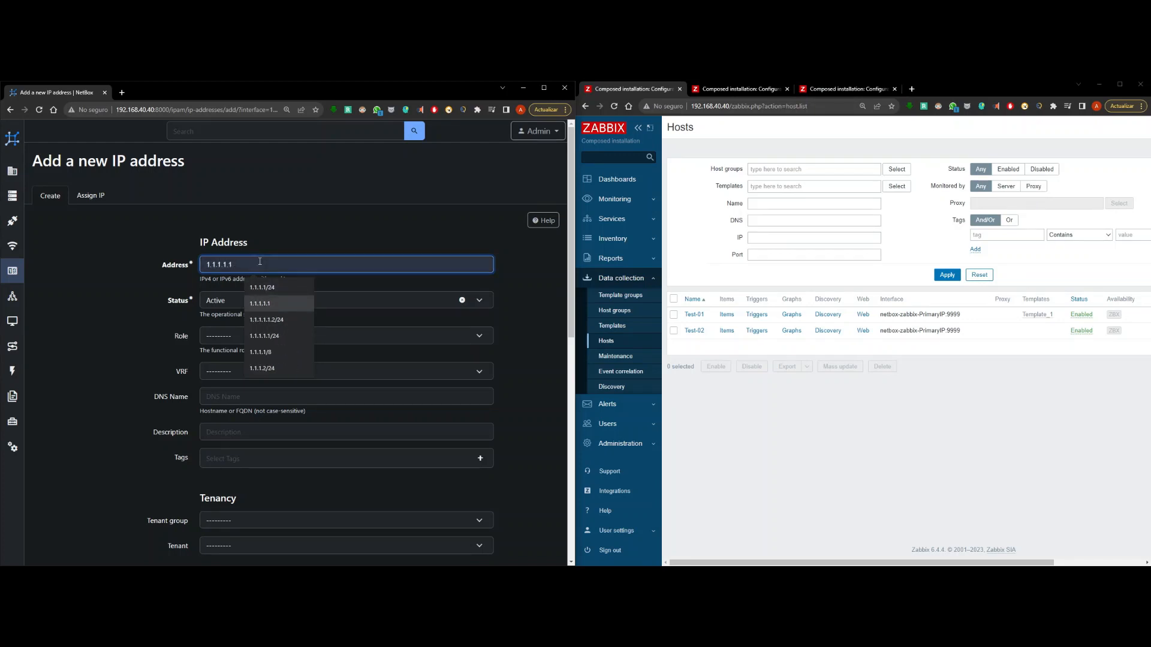
key(Up)
key(Return)
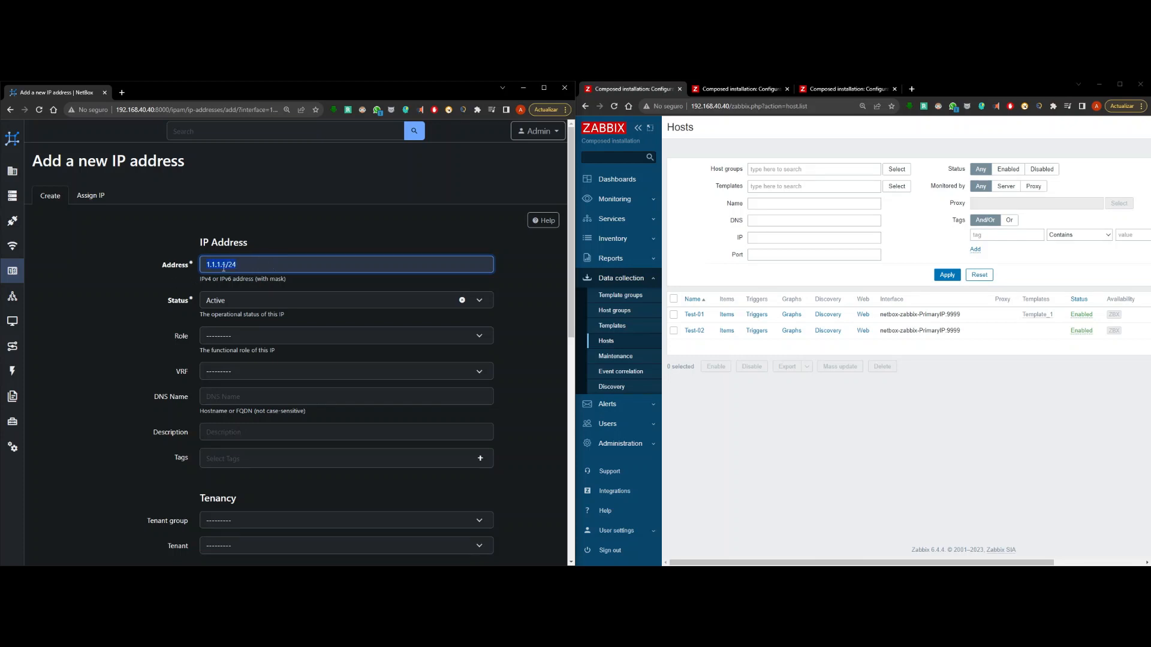
Check the primary IP option for the e1 address, leave it disabled, and create the IP address
scroll(223, 268, down, 10)
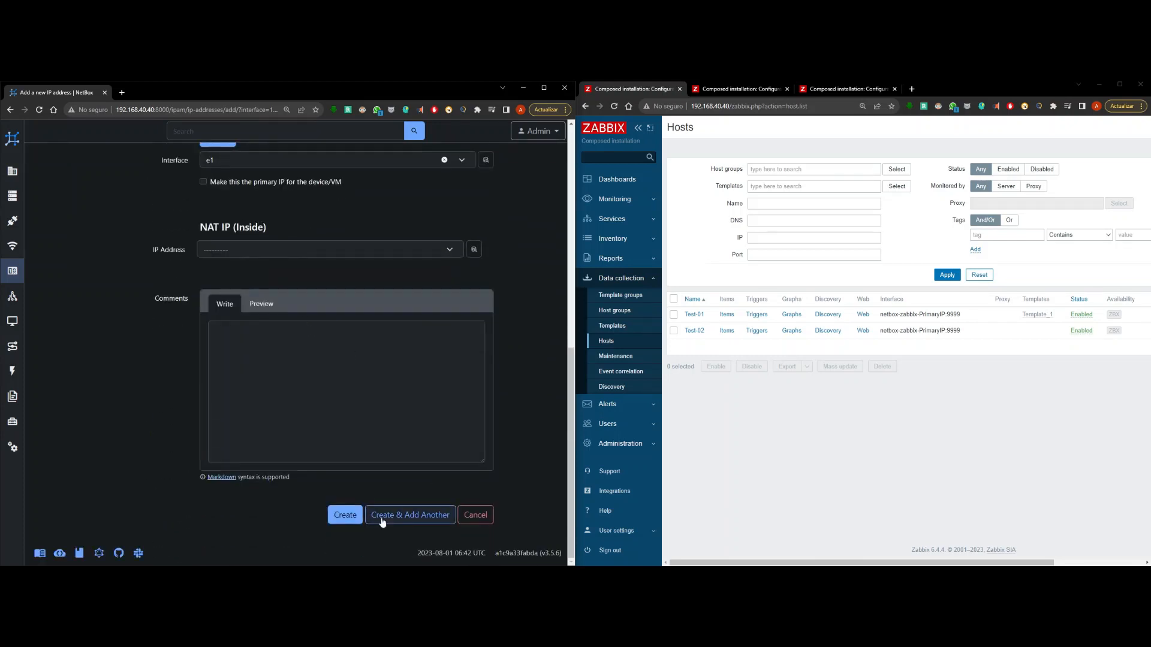
scroll(358, 293, up, 2)
drag(341, 318, 154, 329)
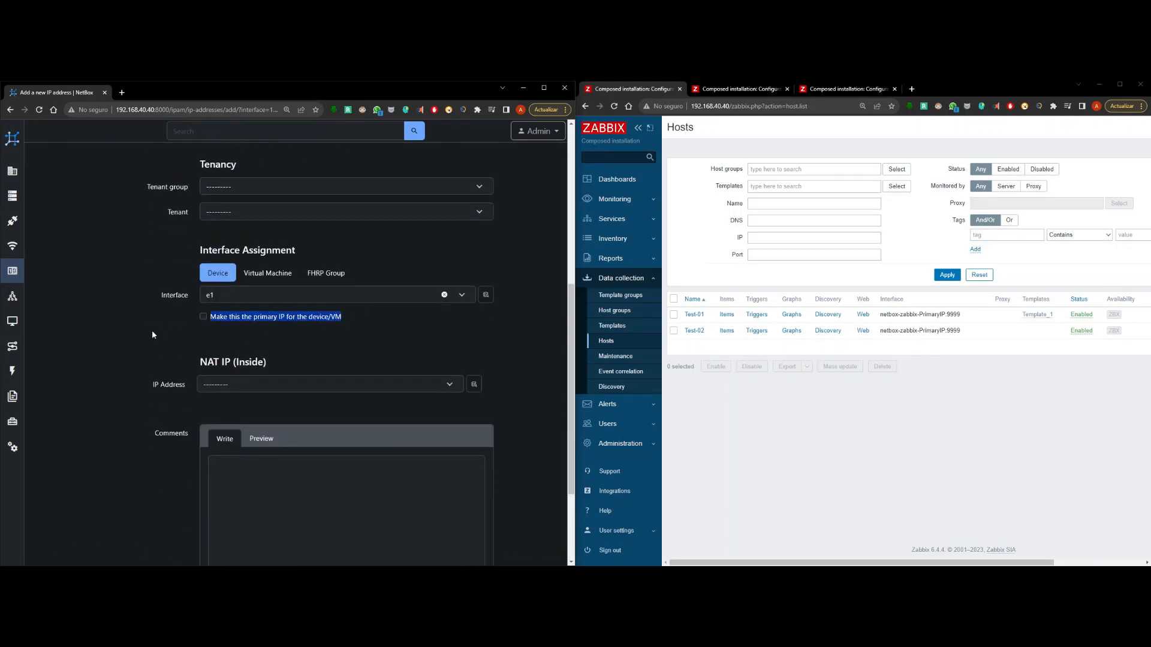
click(223, 326)
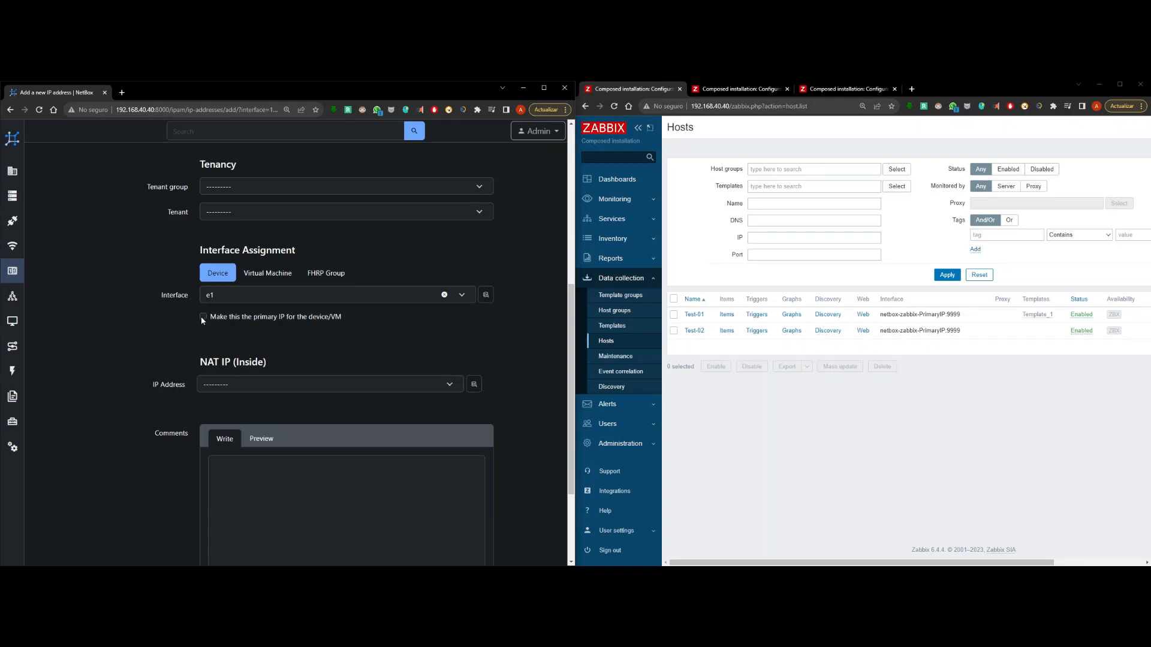
scroll(306, 361, down, 2)
click(336, 512)
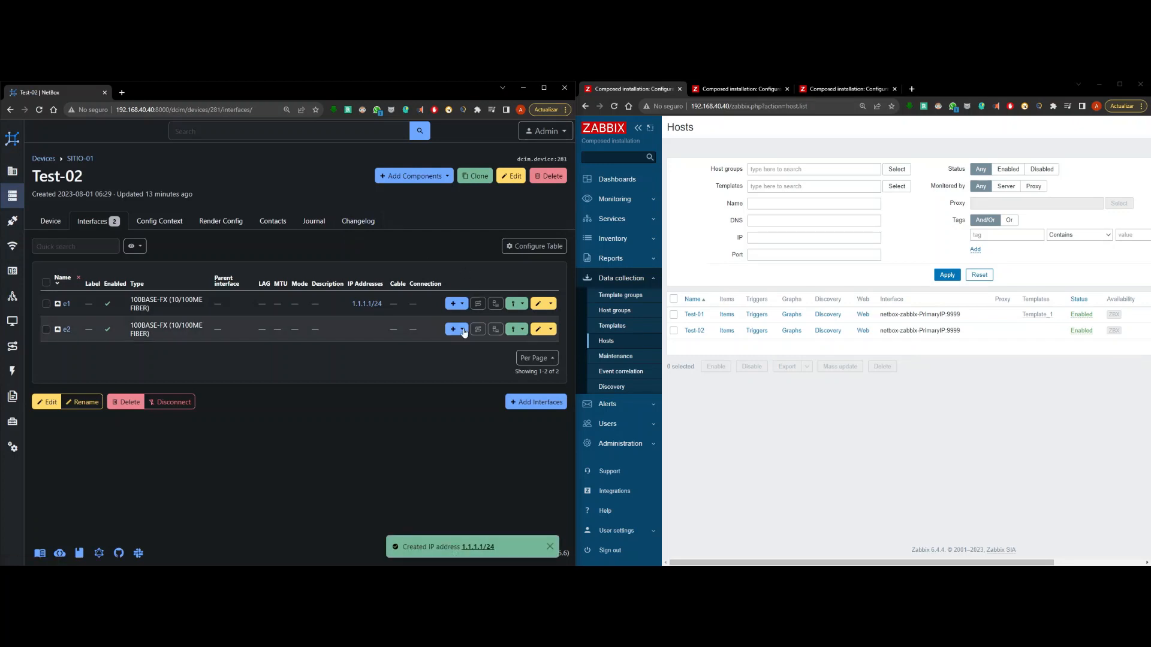
Create the IP address 2.2.2.2/24 on Test-02's e2 interface without making it the primary IP
click(456, 330)
click(434, 352)
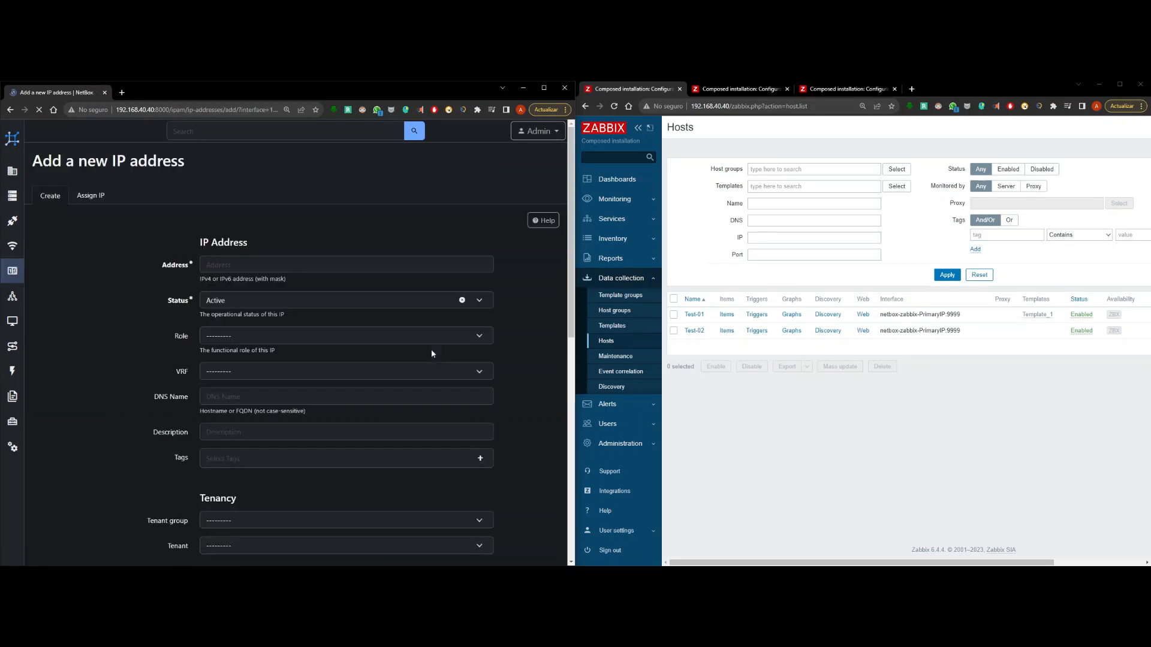
click(244, 264)
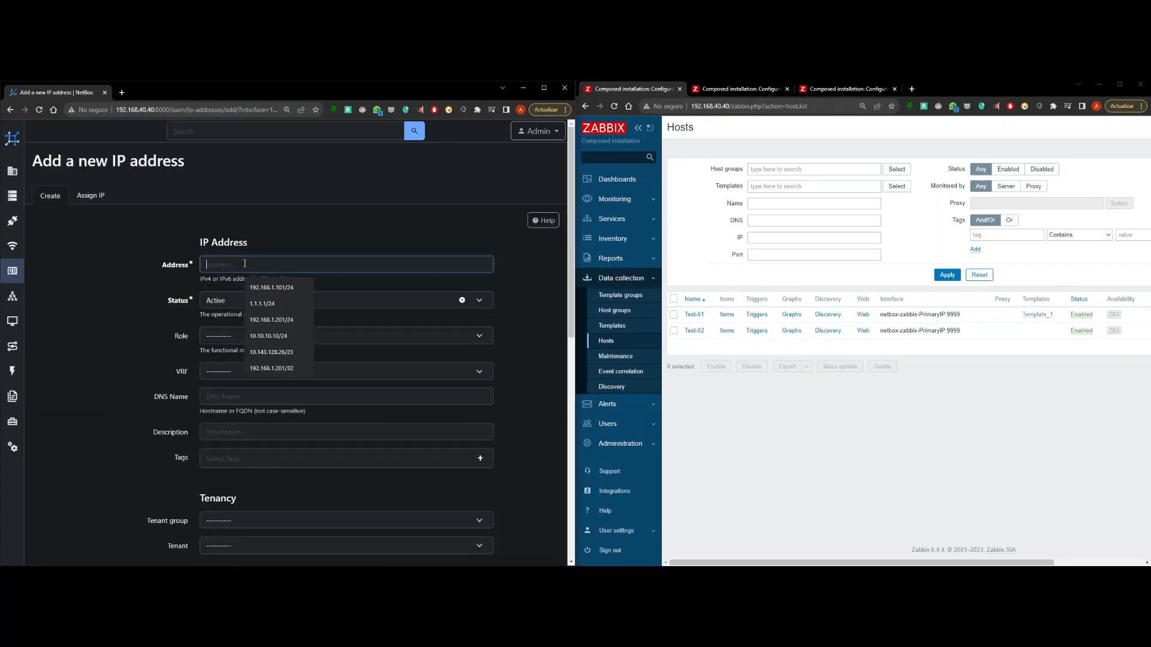
click(268, 304)
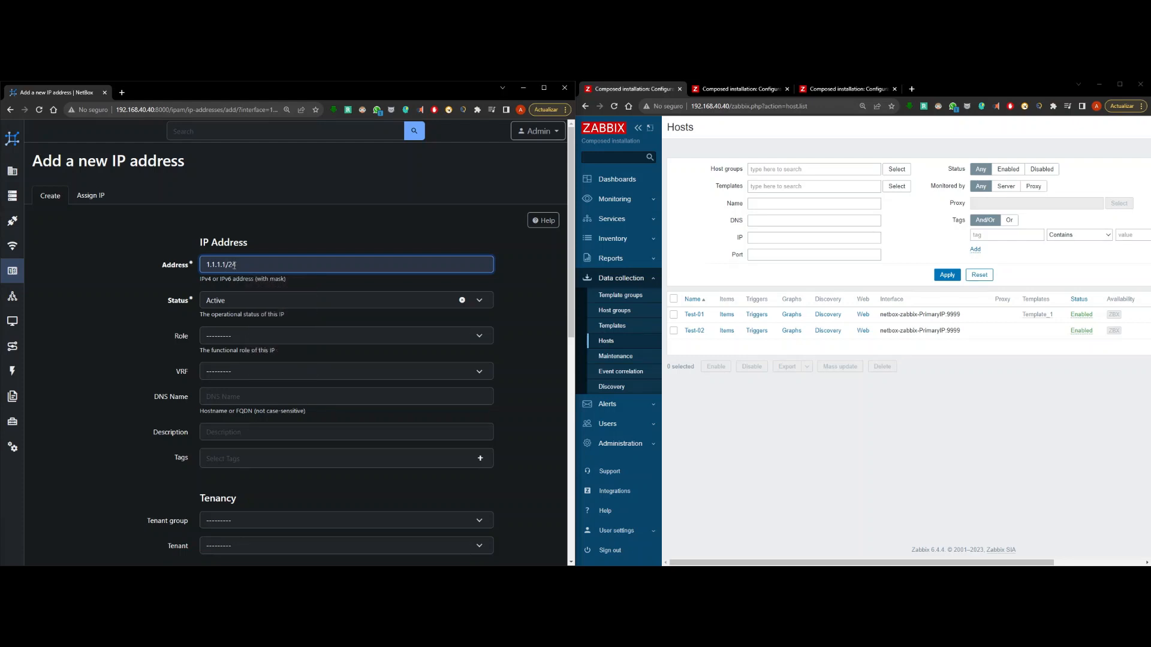
key(BackSpace)
key(BackSpace)
key(BackSpace)
key(BackSpace)
key(BackSpace)
key(BackSpace)
key(BackSpace)
text(2)
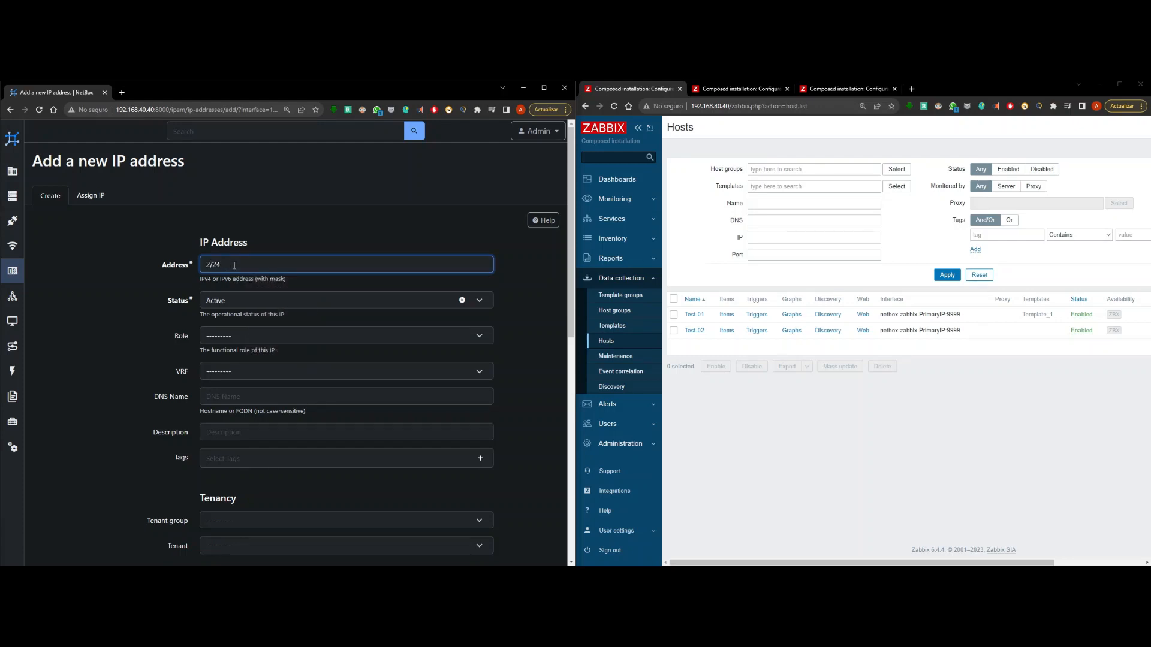
text(.2.2.)
scroll(357, 404, down, 10)
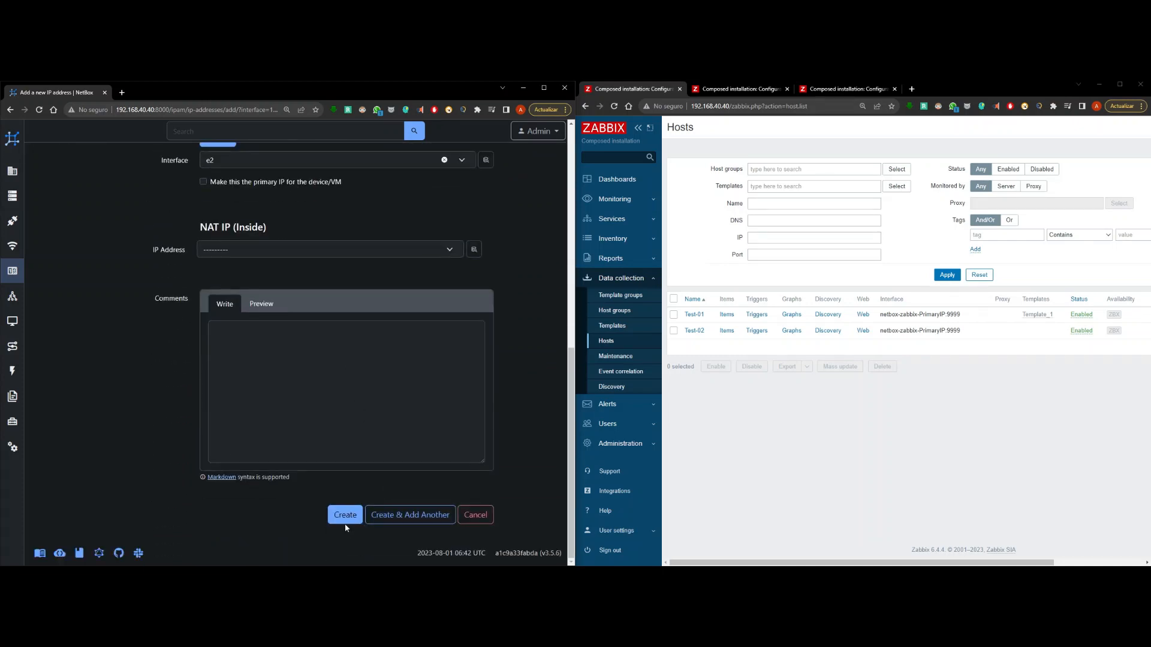
click(346, 516)
Compare the IP addresses of e1 and e2 in NetBox with the interfaces of host Test-02 in Zabbix
drag(399, 305, 340, 307)
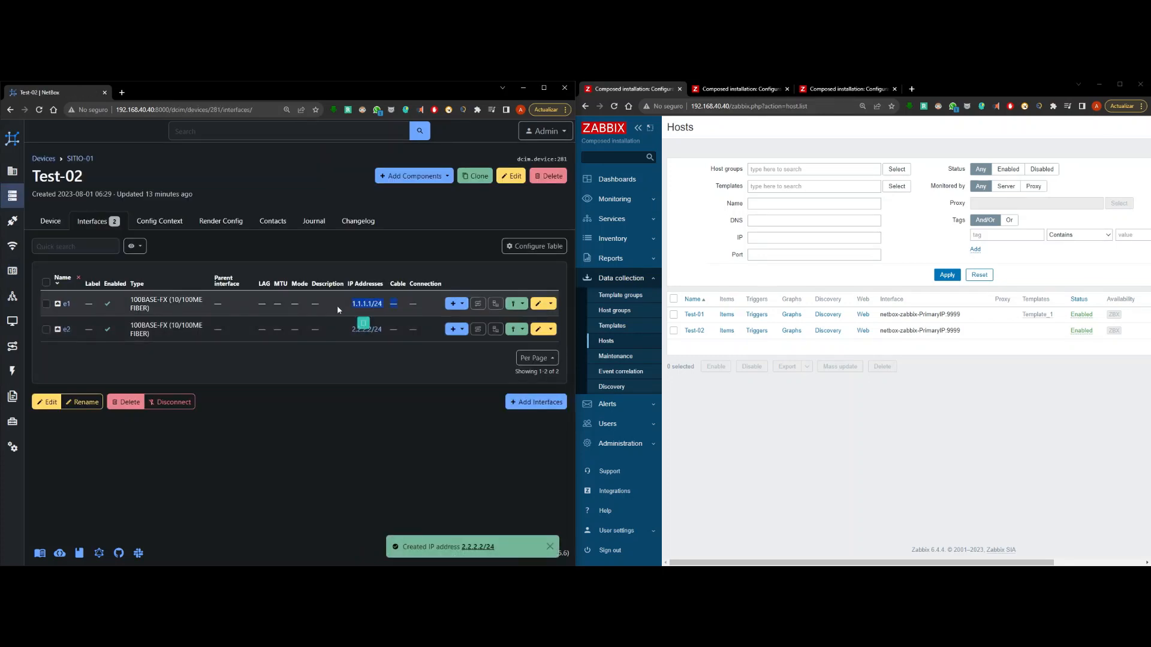
click(338, 309)
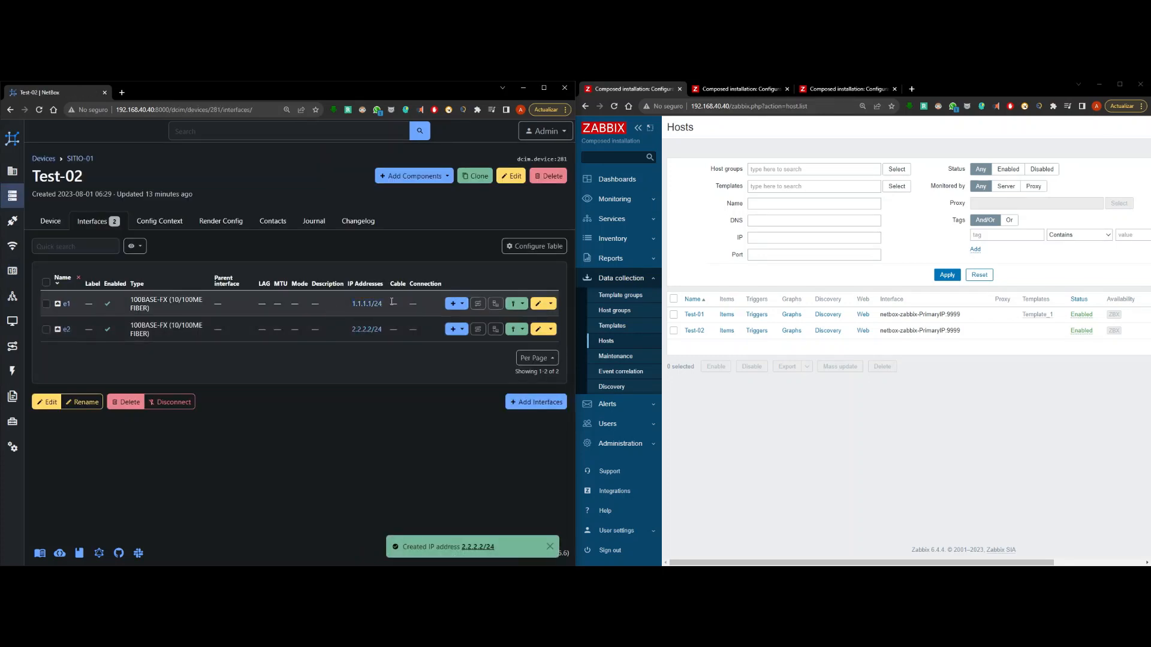
click(696, 330)
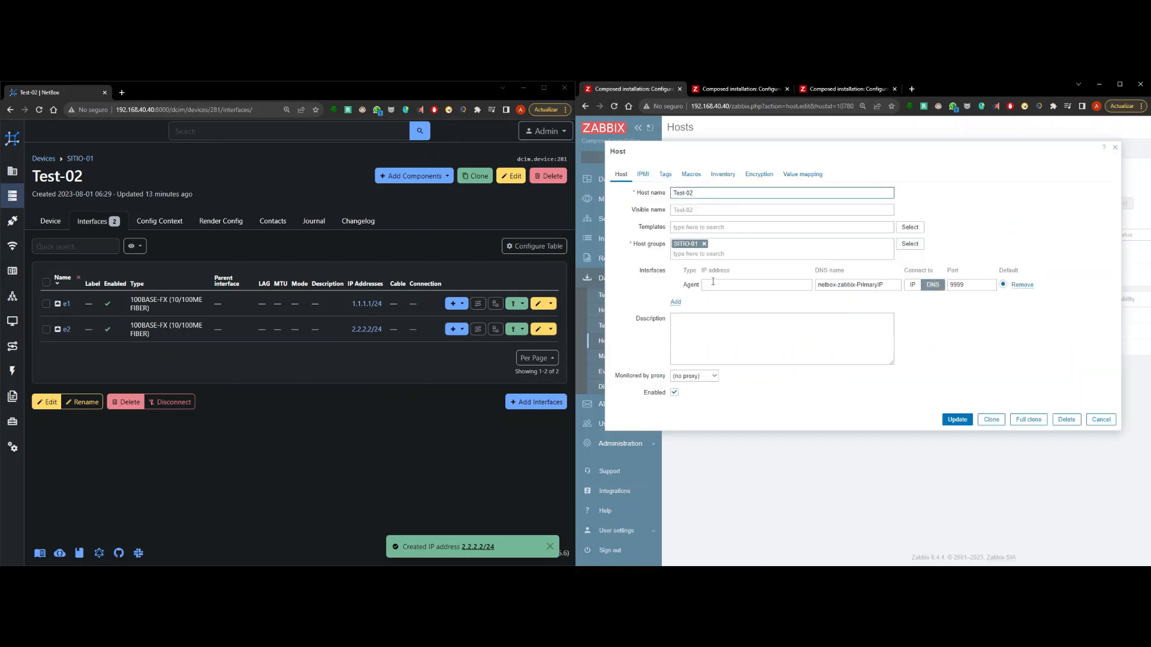
click(1116, 147)
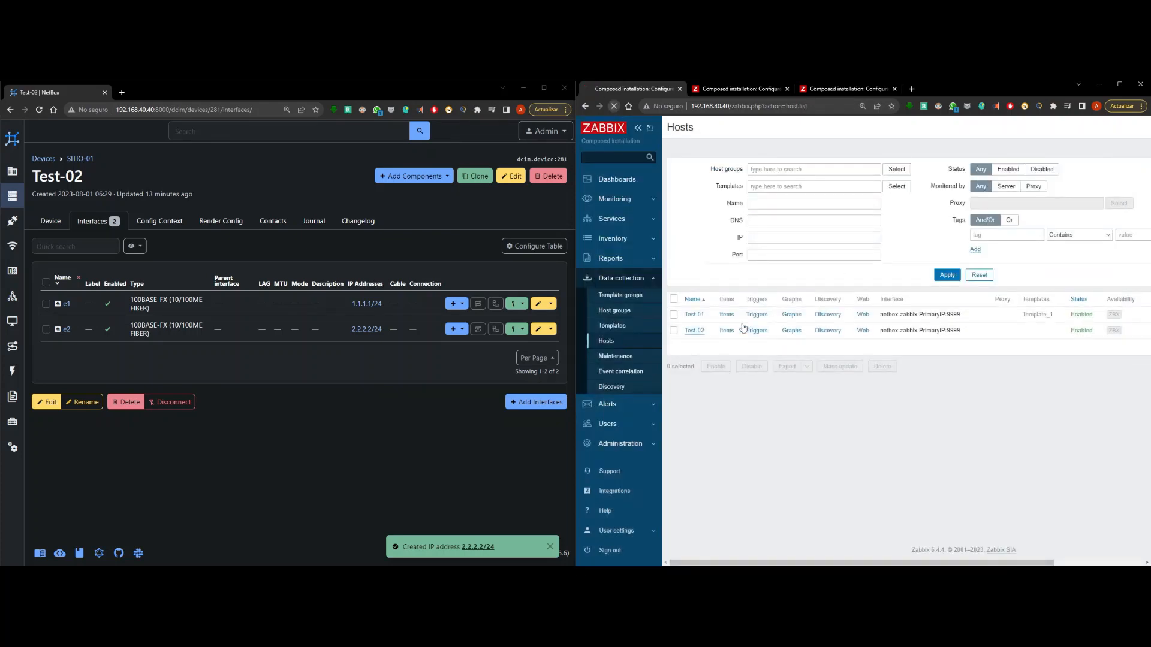
click(694, 330)
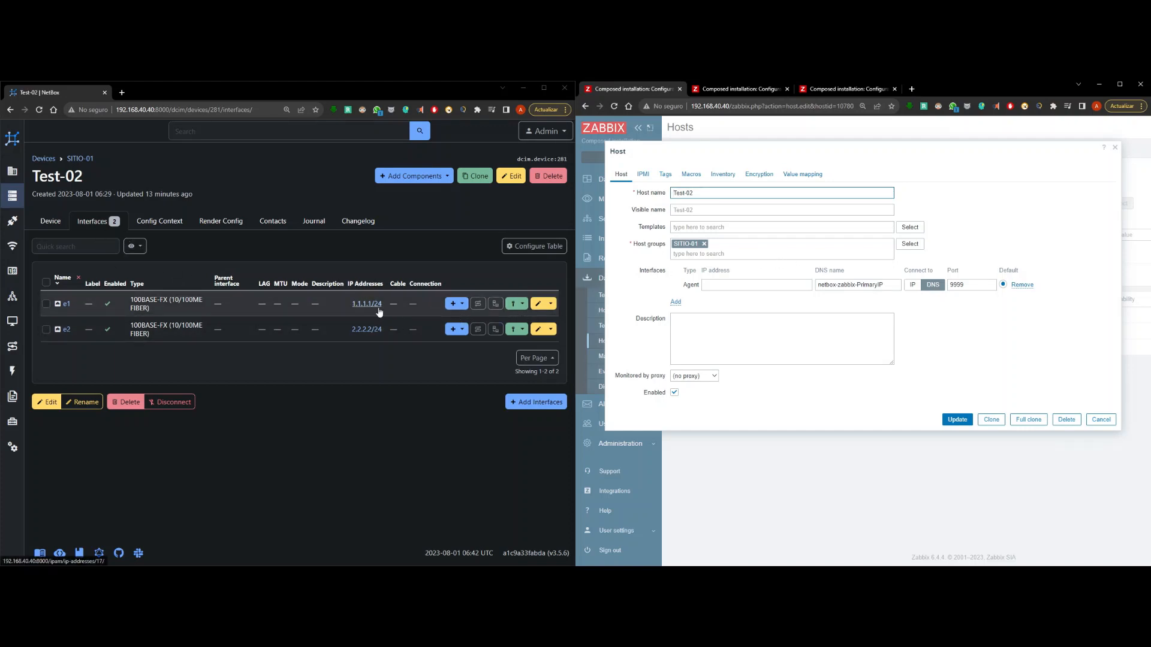
click(892, 298)
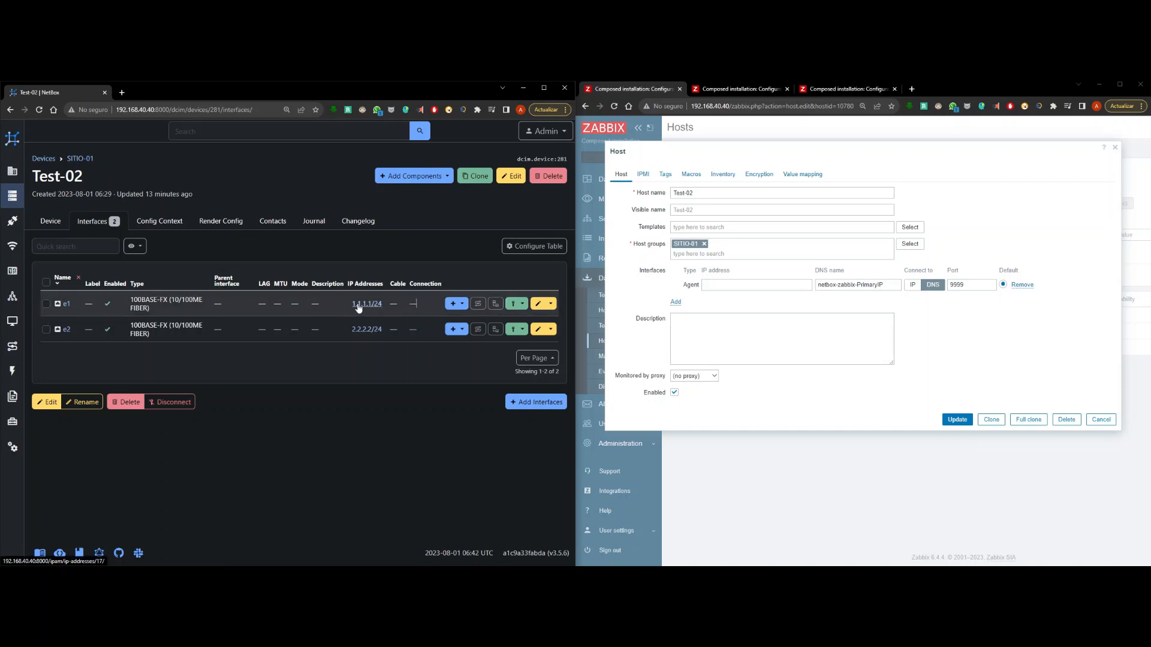
drag(405, 317, 337, 309)
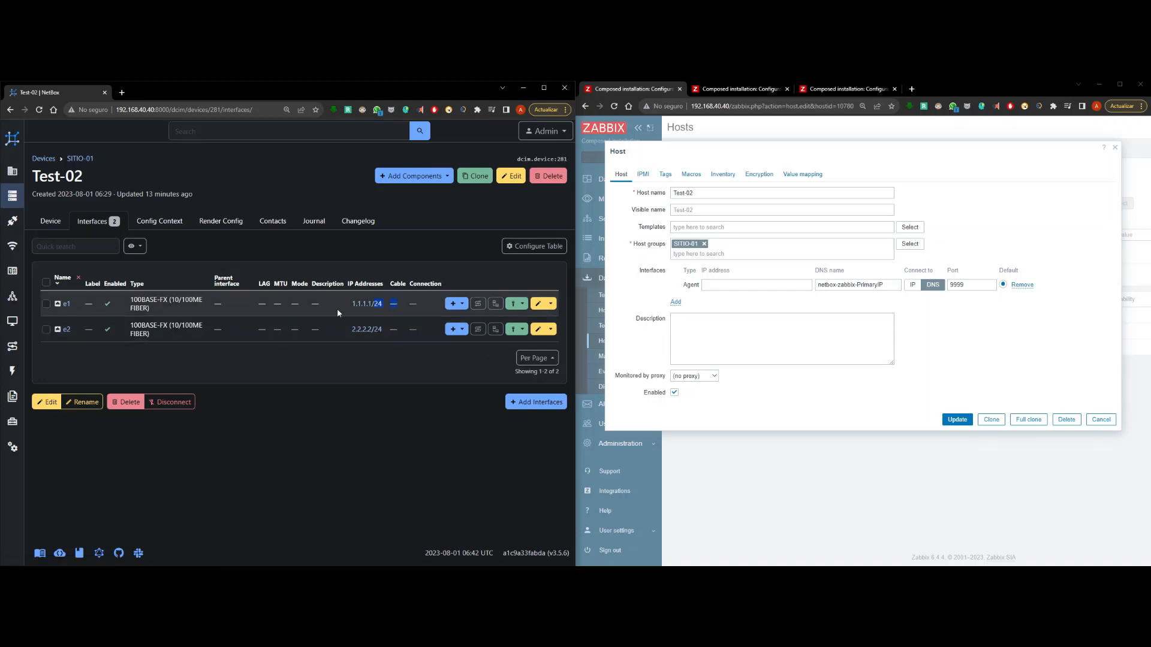
Edit the 1.1.1.1/24 address of Test-02's e1 interface in NetBox, make it the device's primary IP and save
click(367, 304)
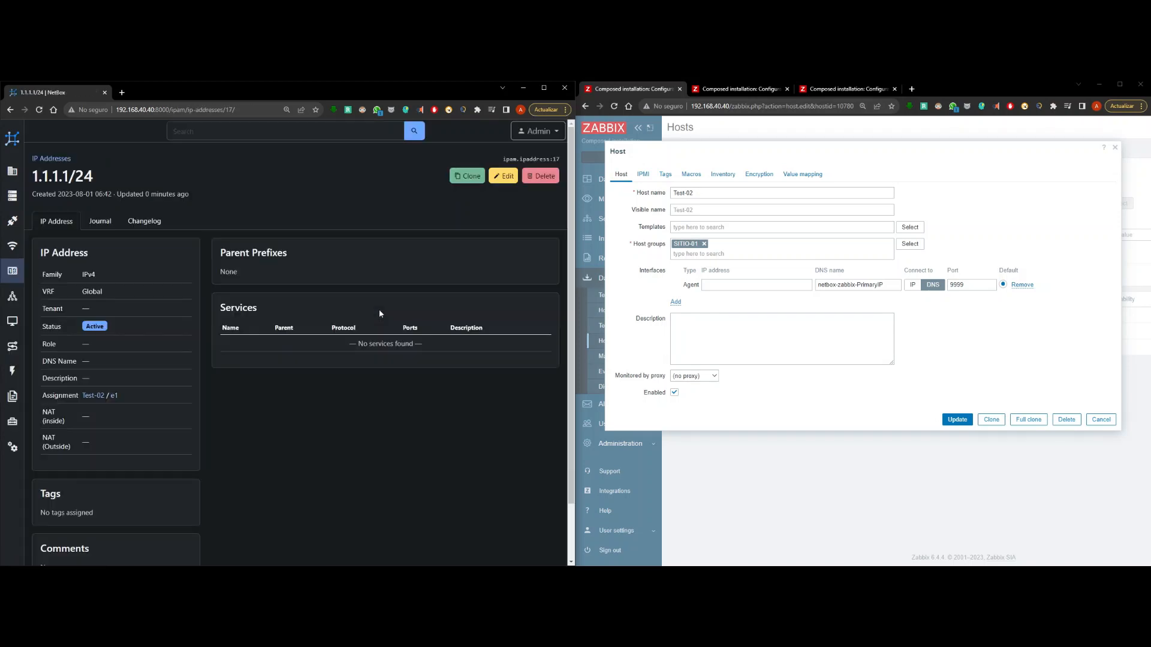
scroll(378, 312, down, 1)
scroll(378, 311, up, 1)
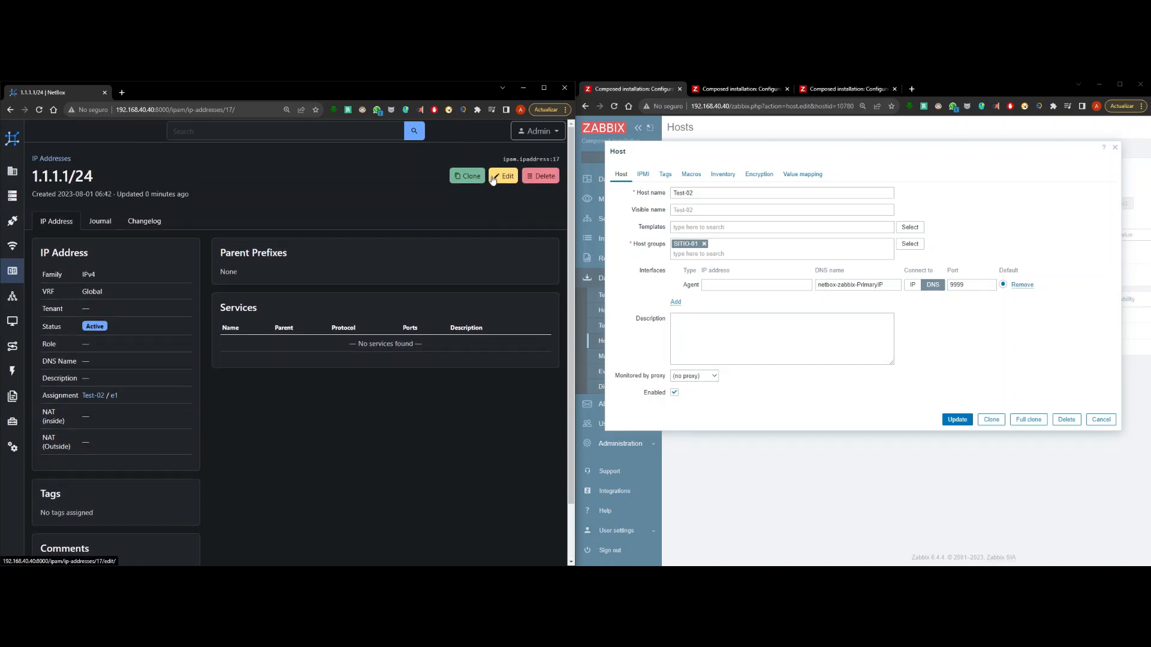
click(504, 176)
scroll(249, 305, down, 5)
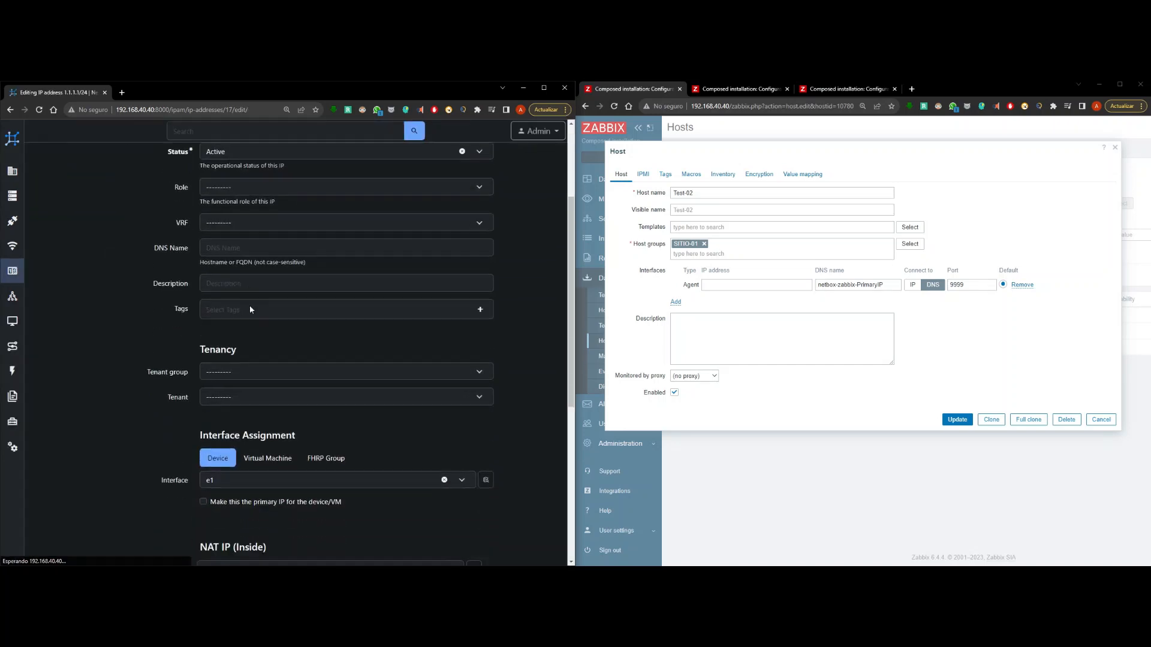
scroll(289, 374, down, 1)
click(227, 293)
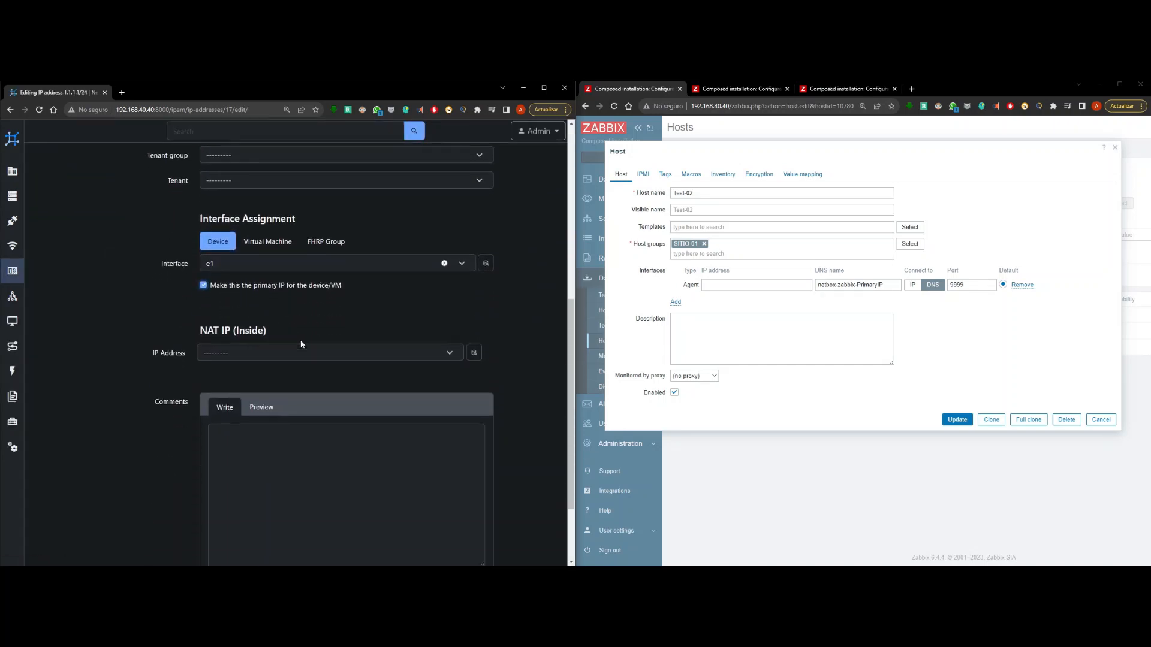
scroll(183, 175, down, 3)
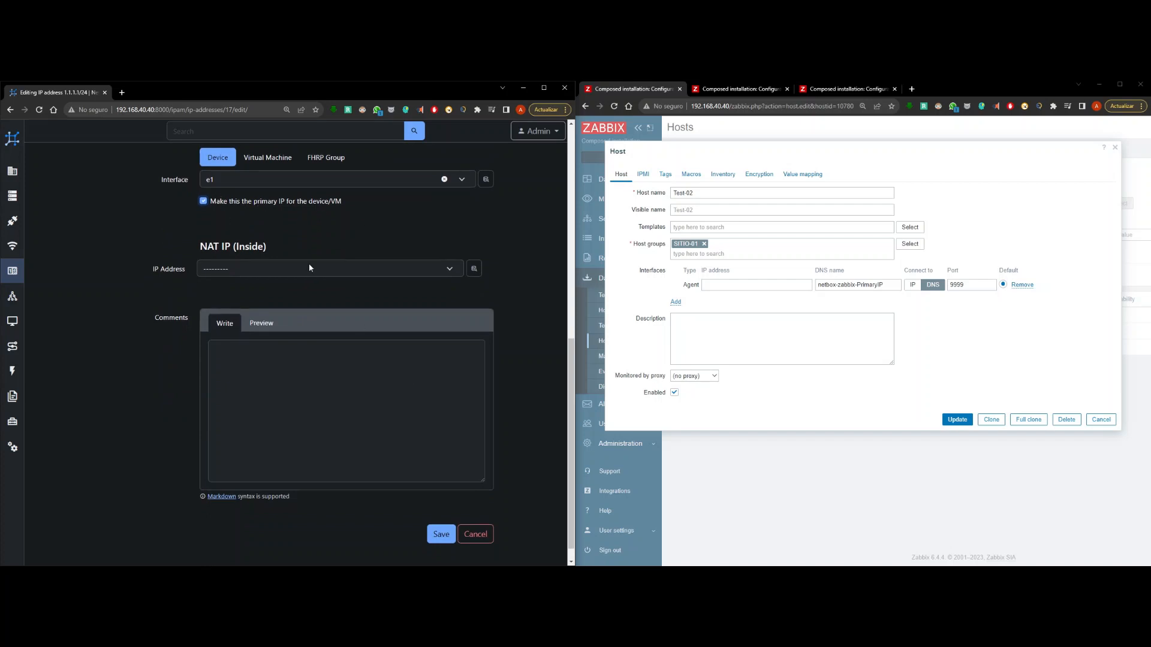
click(448, 542)
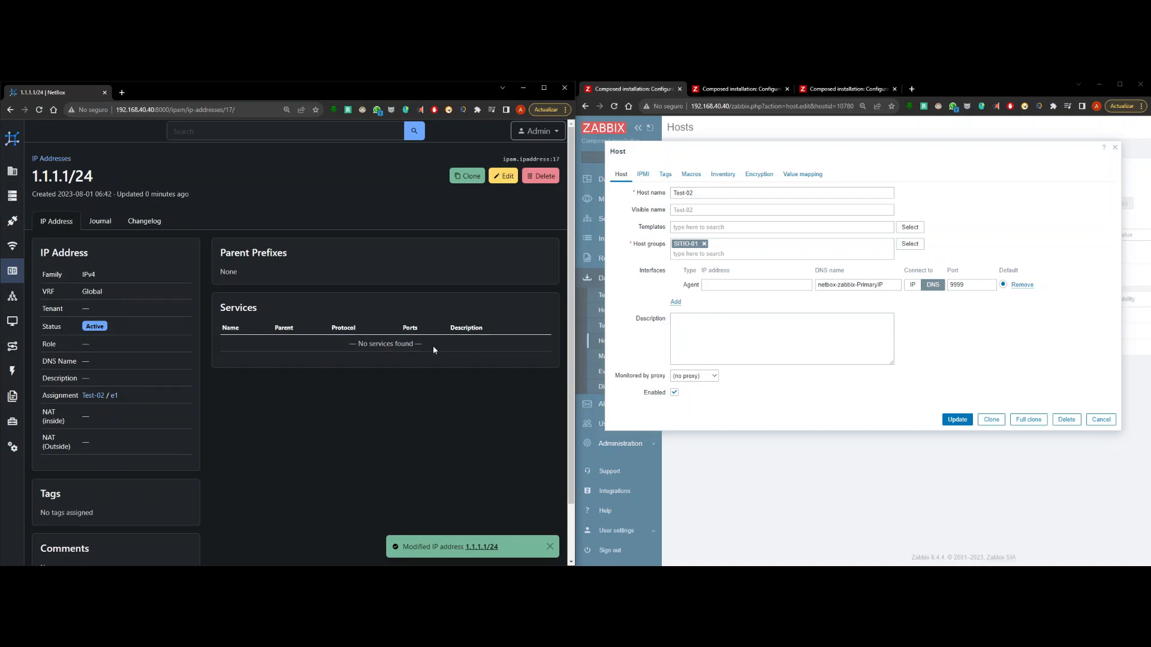
Switch to Zabbix, reload the host list, check Test-02's interface address and open that host's configuration
click(1114, 147)
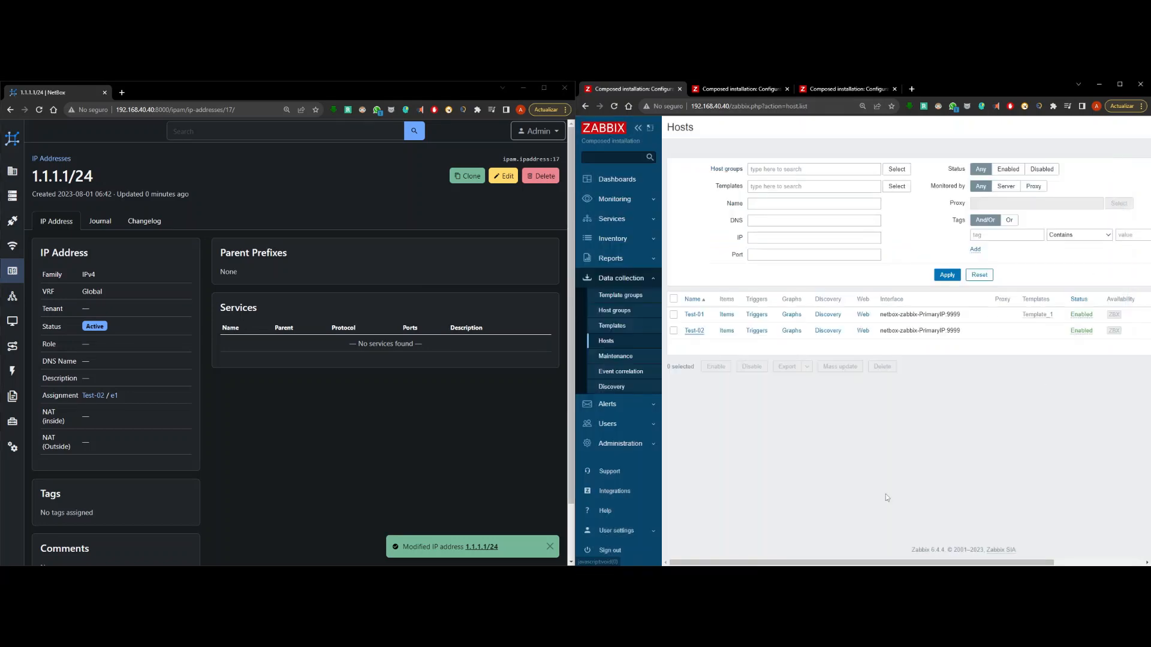
click(614, 107)
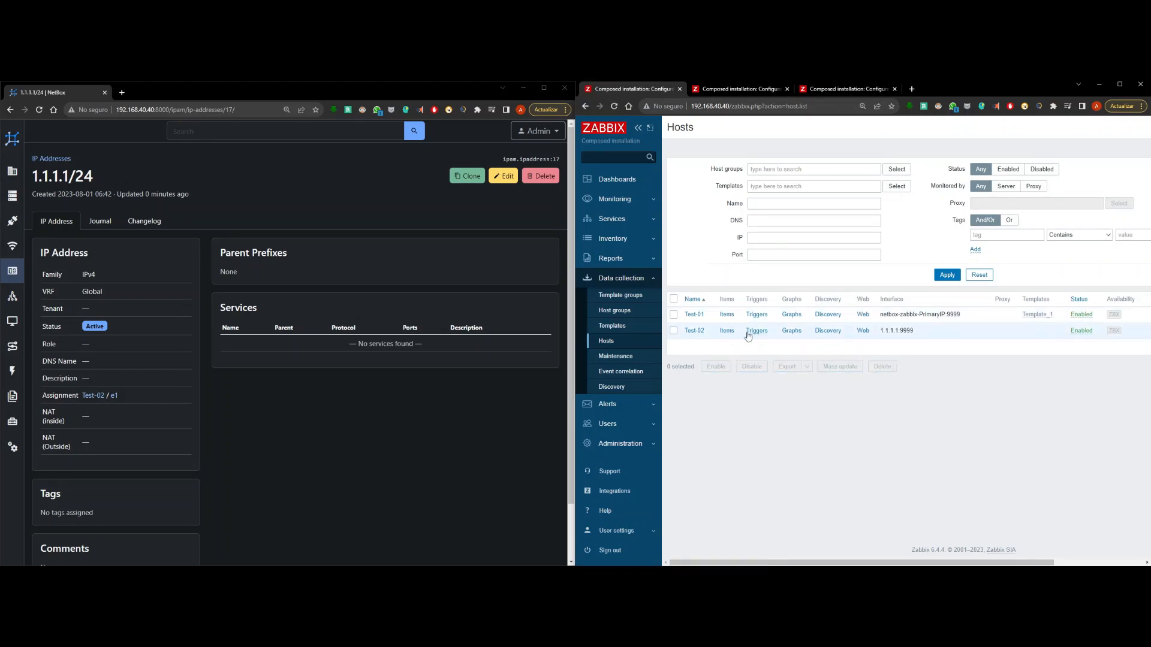
drag(917, 331, 881, 331)
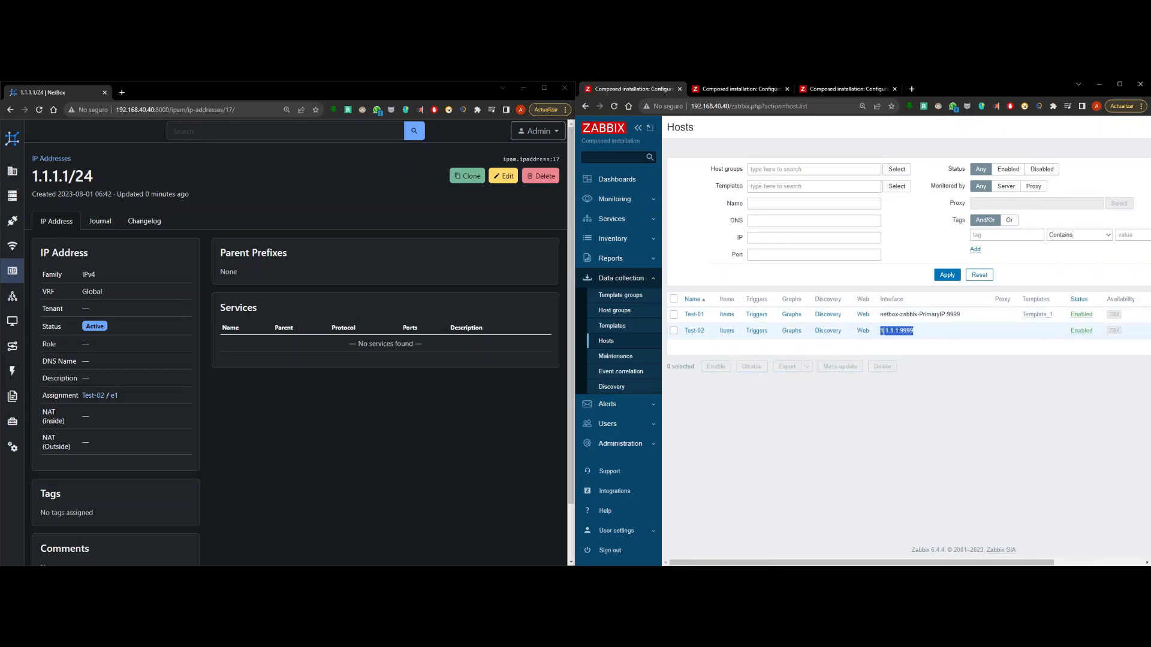
click(926, 334)
click(698, 331)
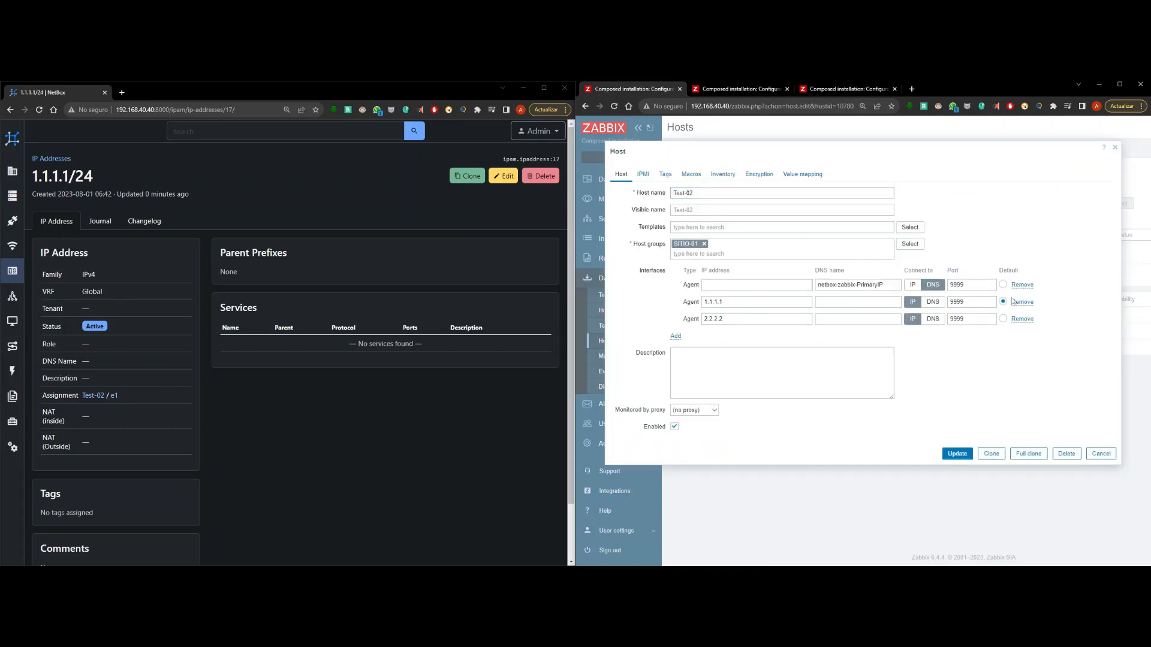
Examine the Test-02 host's agent interfaces and its default interface against the 1.1.1.1/24 address in NetBox
click(810, 286)
mouse_move(817, 287)
mouse_down()
mouse_move(885, 287)
mouse_move(817, 286)
mouse_up()
click(829, 287)
click(781, 305)
drag(95, 178, 32, 179)
click(36, 180)
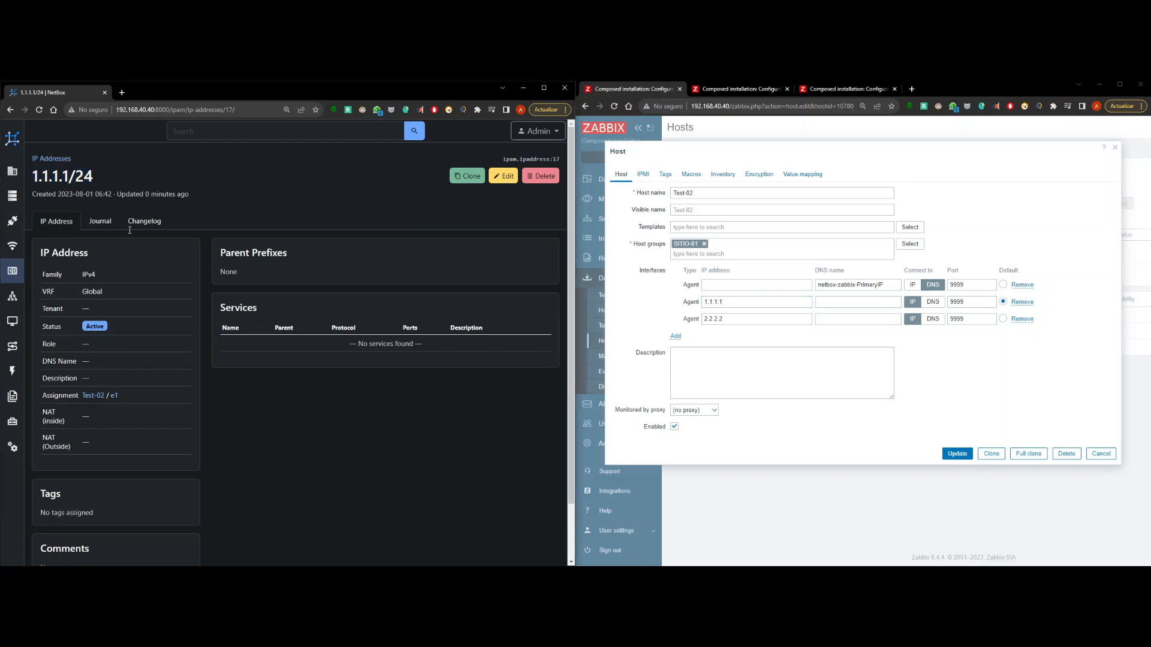
Open the Test-02 device in NetBox and examine its primary IPv4 against the Zabbix host's interfaces
click(93, 396)
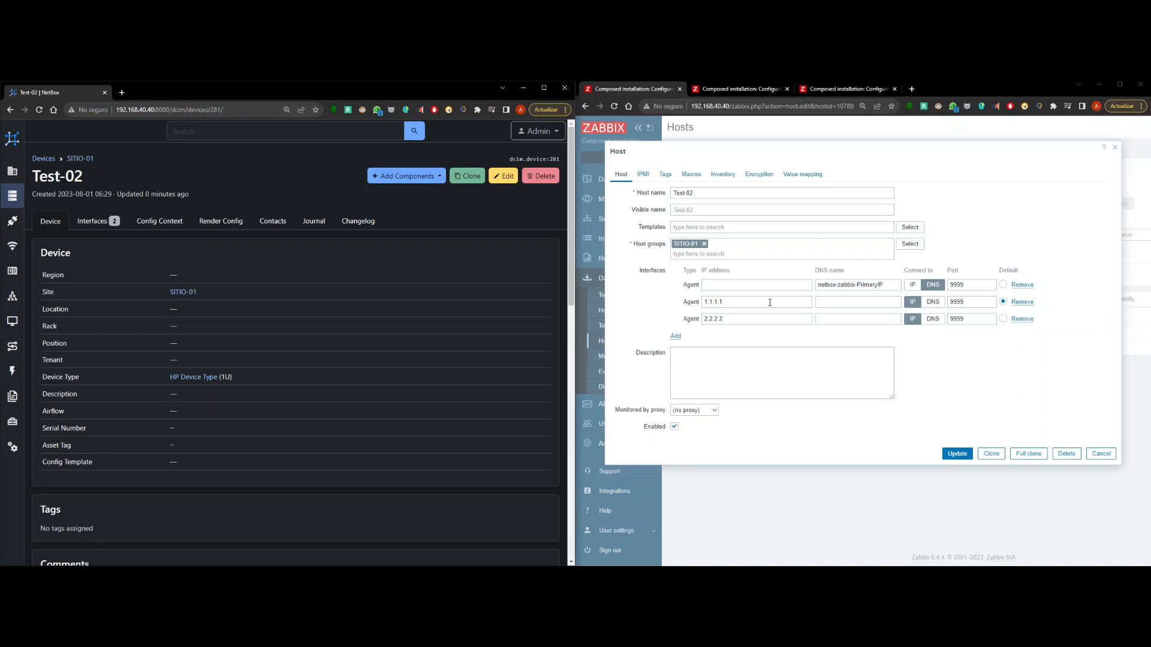
click(738, 322)
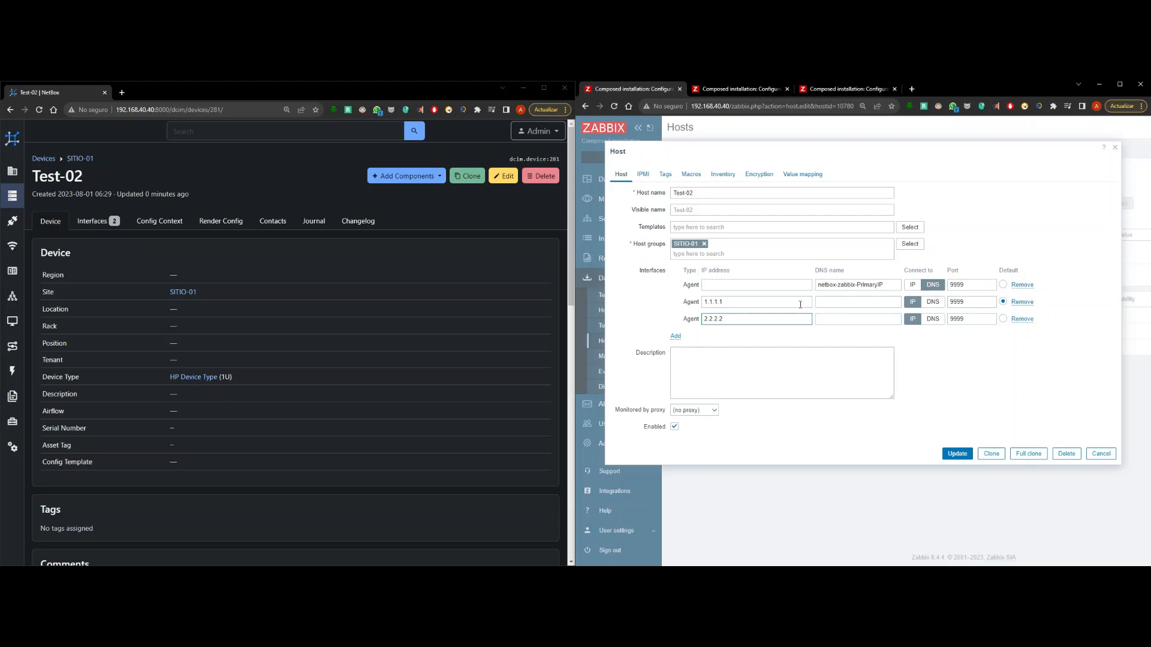
scroll(413, 307, down, 3)
scroll(414, 307, up, 3)
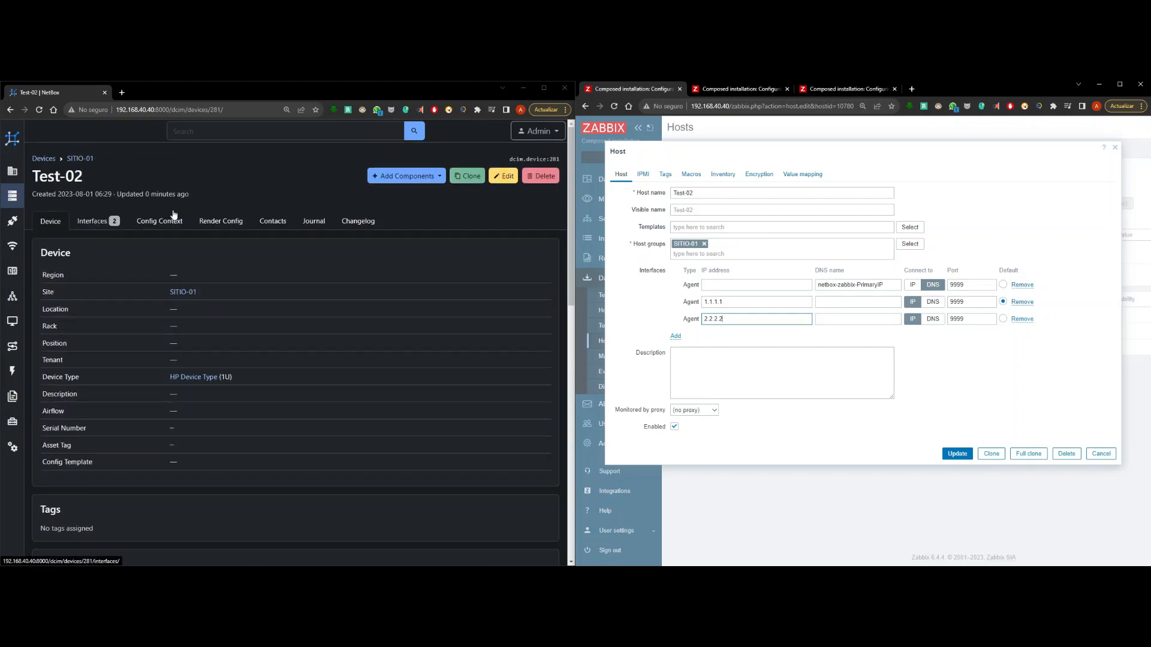
scroll(210, 276, down, 8)
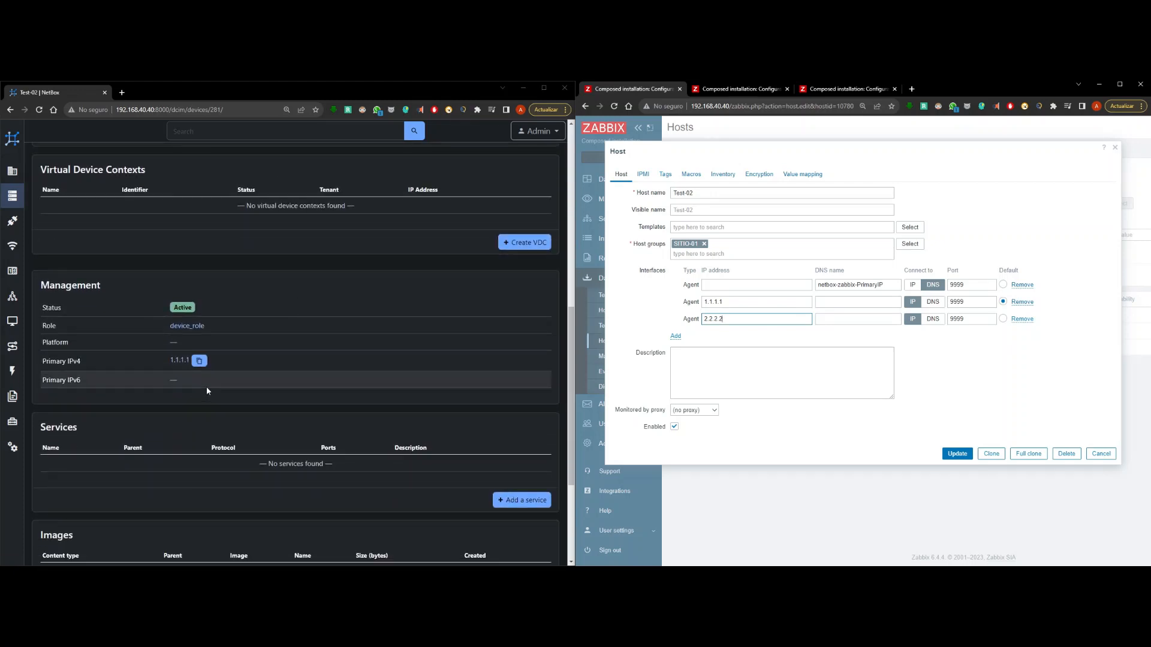
scroll(225, 379, down, 2)
scroll(424, 301, up, 10)
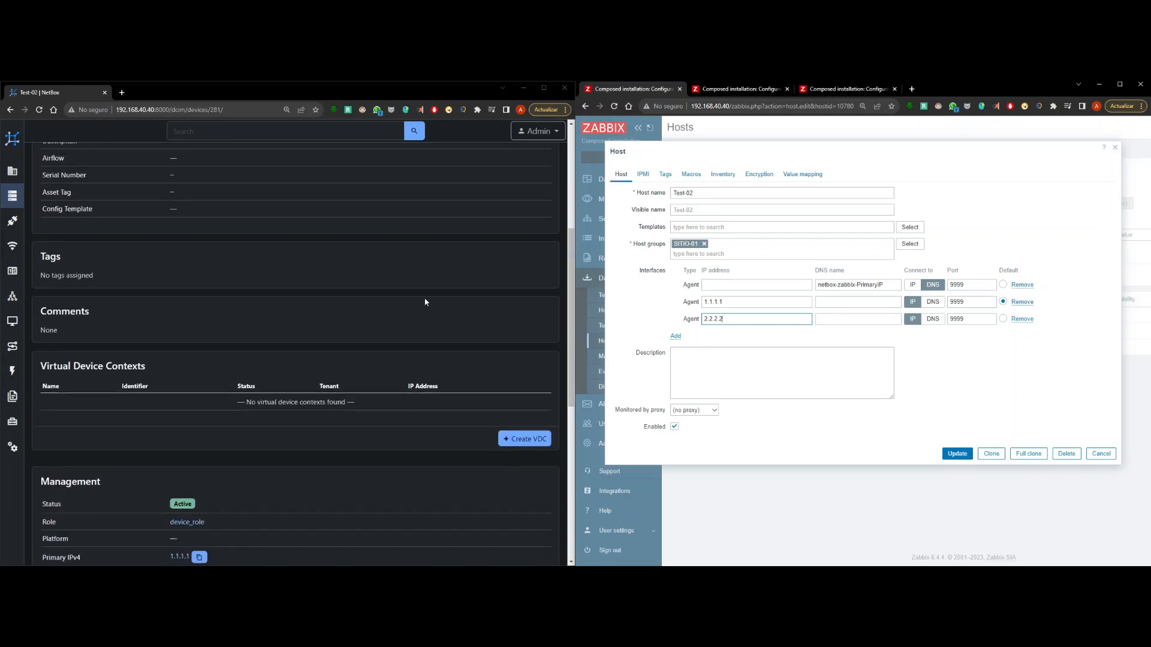
Edit the Test-02 device, set its primary IPv4 to 2.2.2.2/24 (e2) and save
scroll(513, 186, up, 2)
click(502, 175)
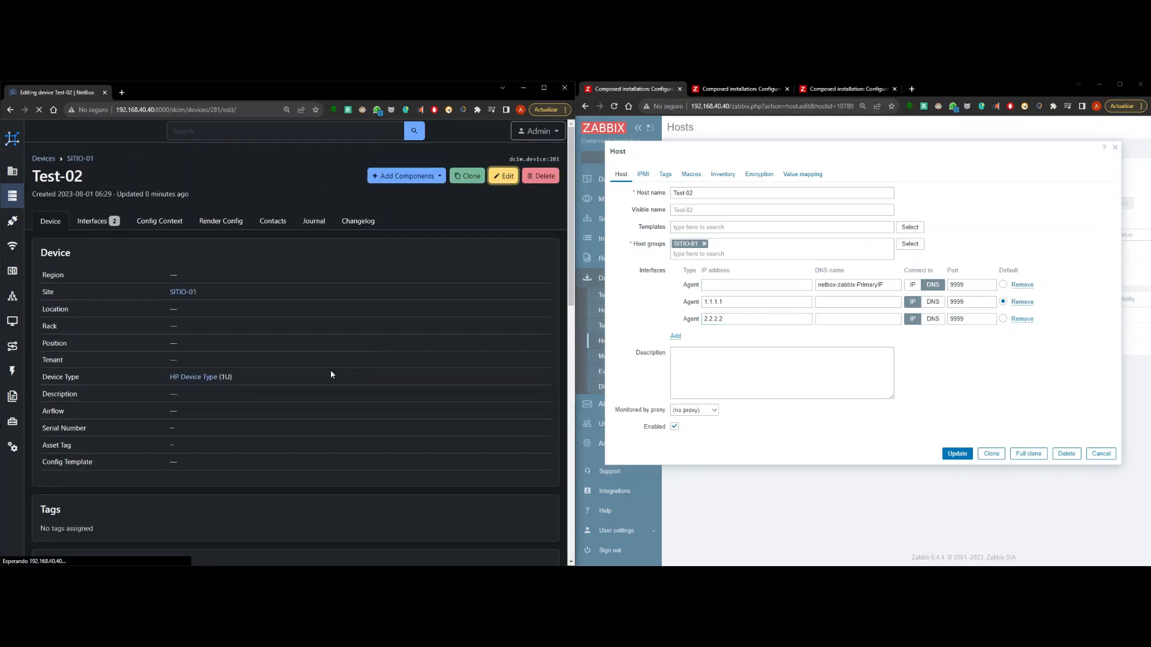
scroll(298, 376, down, 8)
click(298, 360)
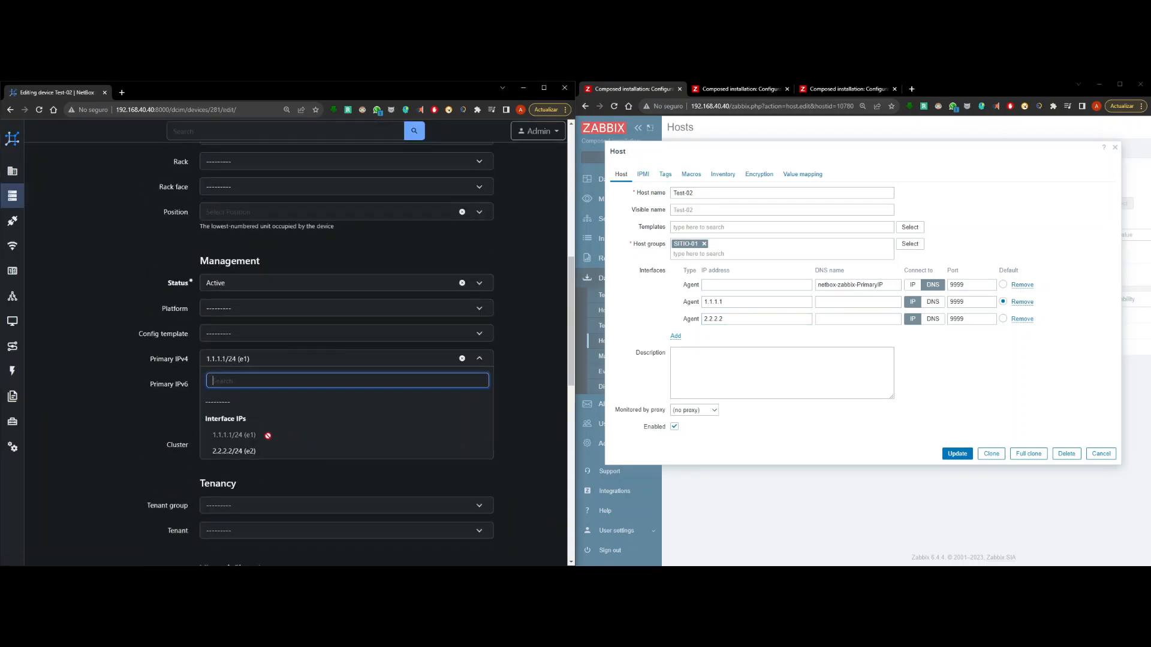
click(263, 459)
scroll(159, 498, down, 15)
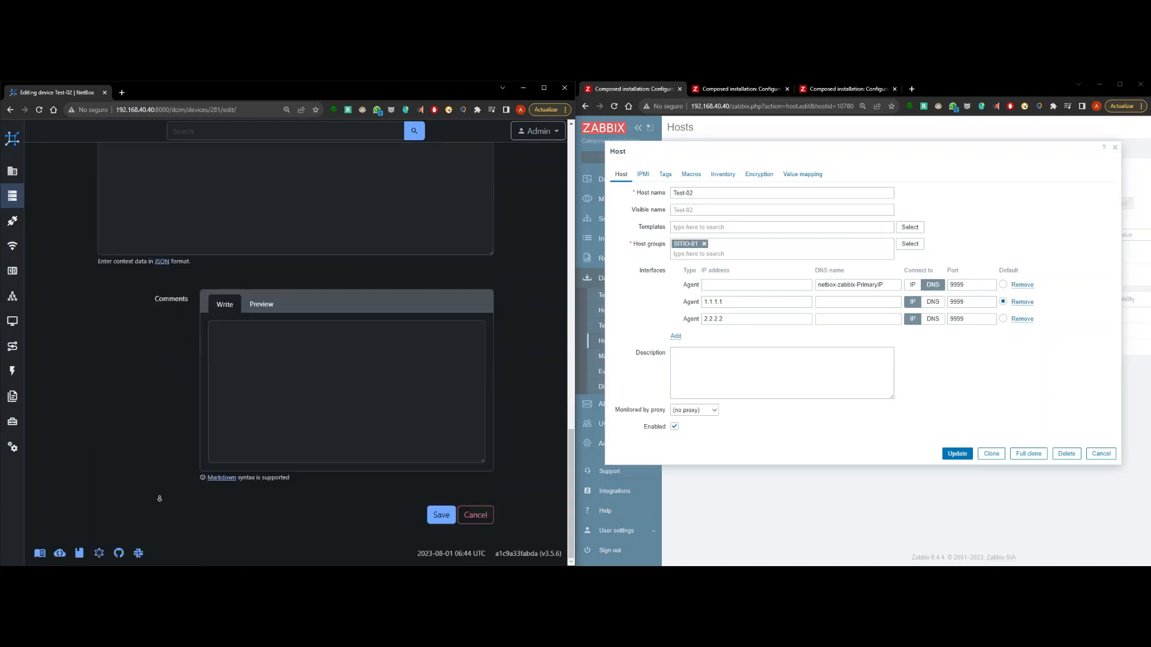
click(444, 517)
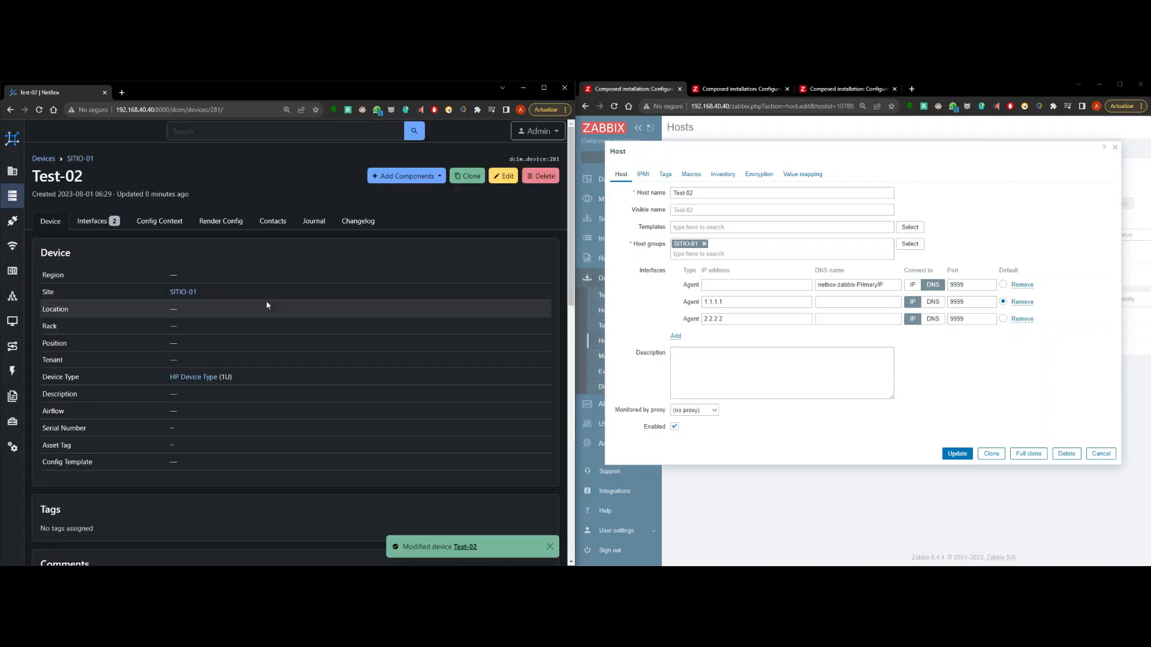
Check Test-02's primary IPv4 in the management details and reload the host's configuration page in Zabbix, confirming the reload
scroll(268, 306, down, 10)
drag(161, 358, 190, 360)
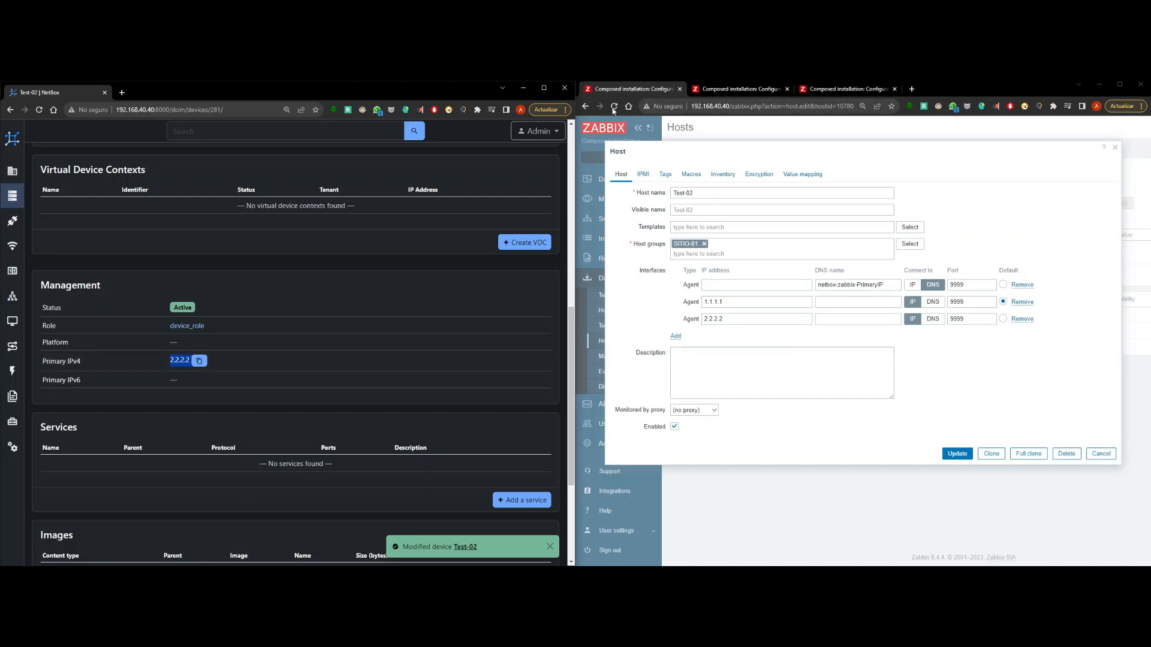
click(614, 110)
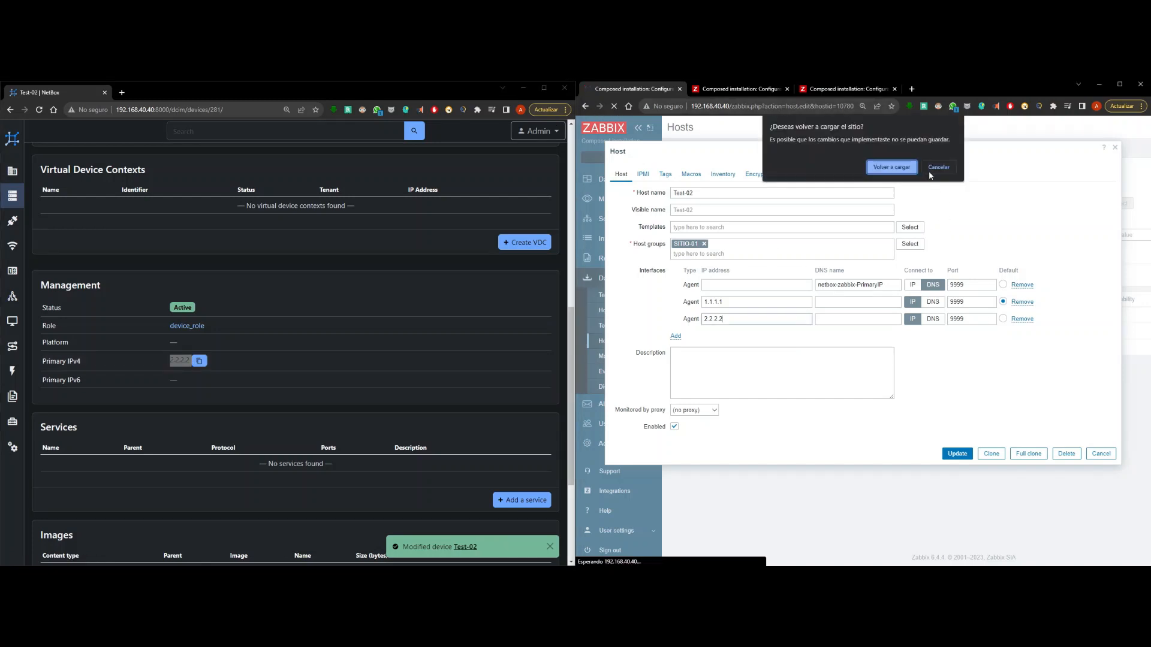
click(884, 169)
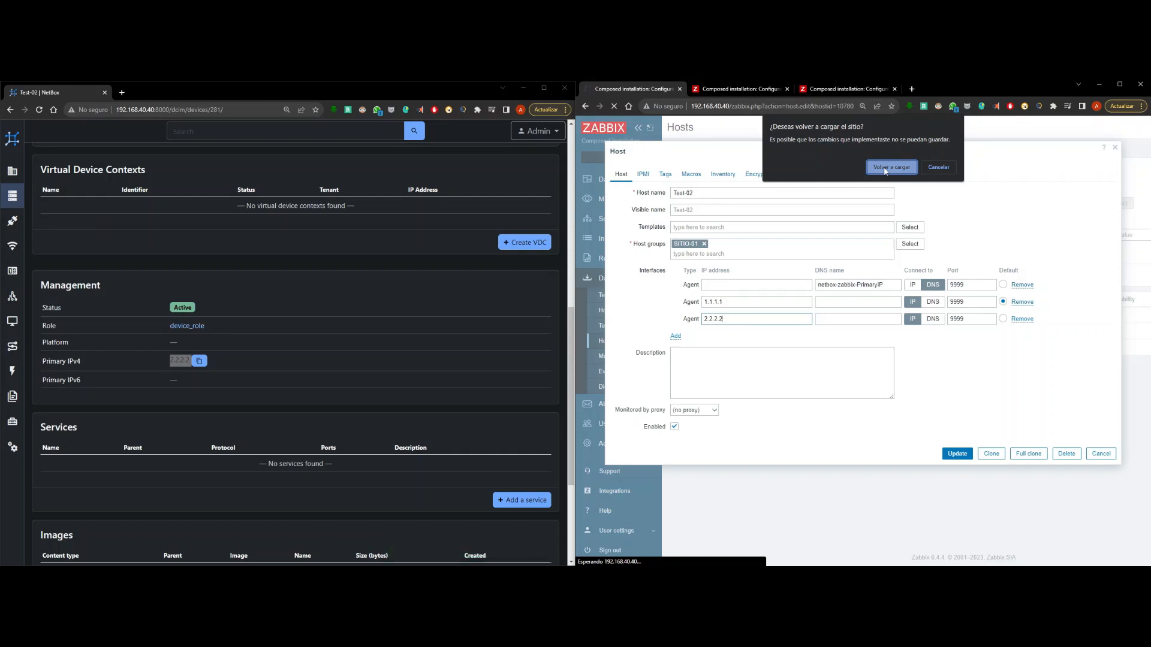
Reload the Test-02 host's configuration page and examine the 2.2.2.2 agent interface and the default selection
click(885, 169)
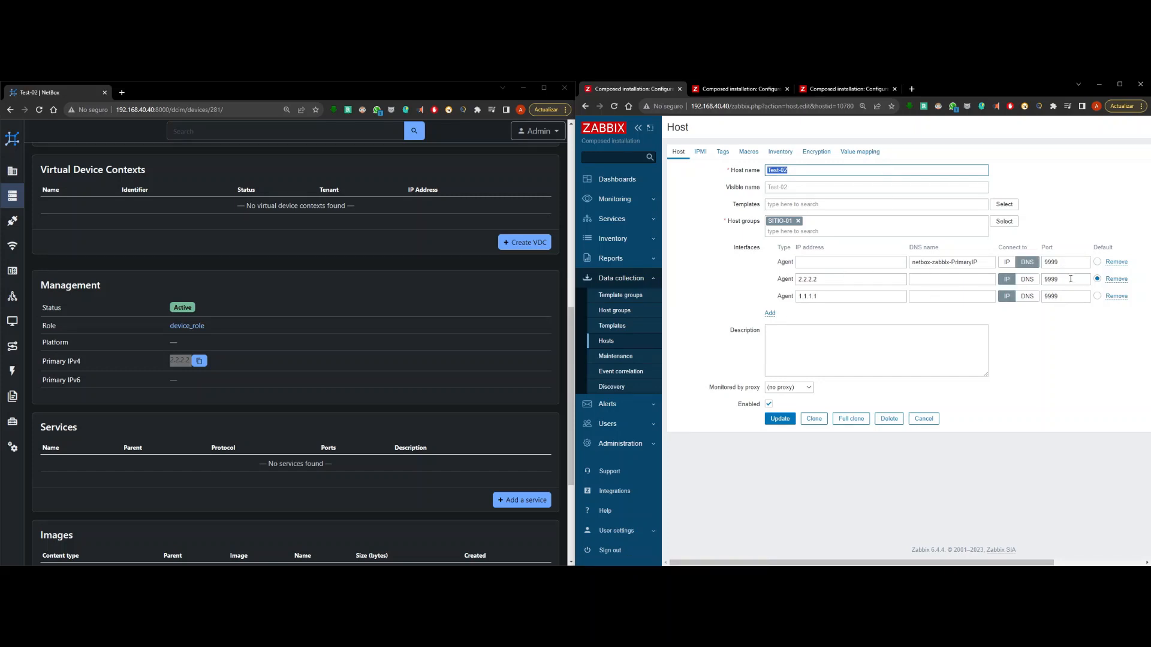
drag(841, 278, 776, 288)
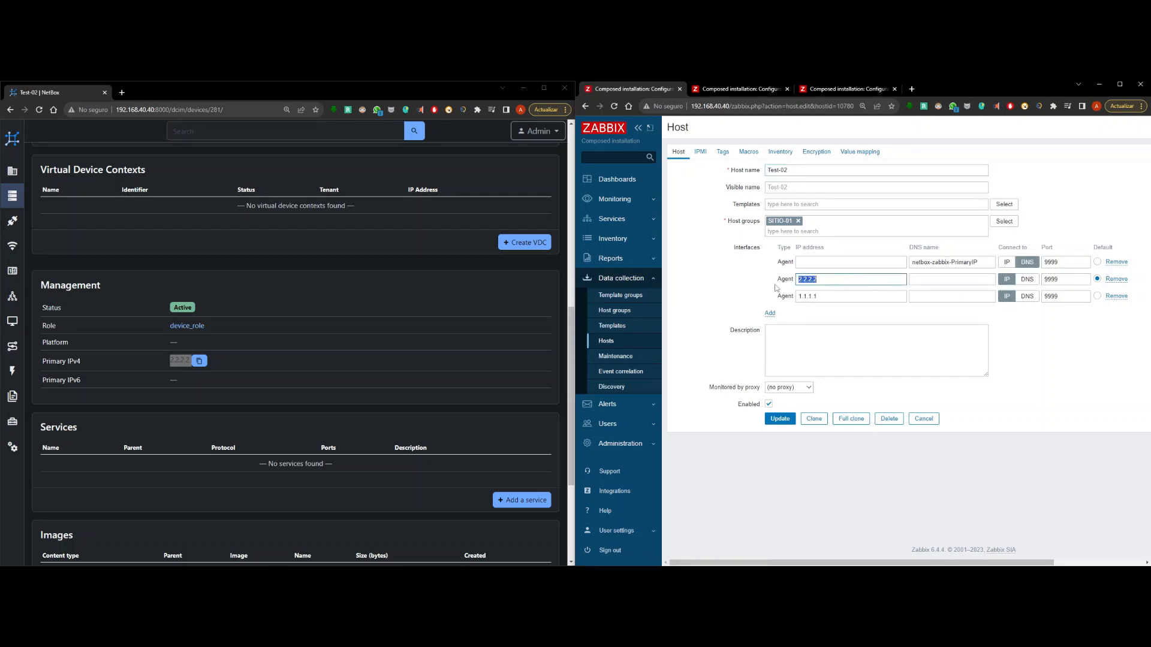
click(850, 280)
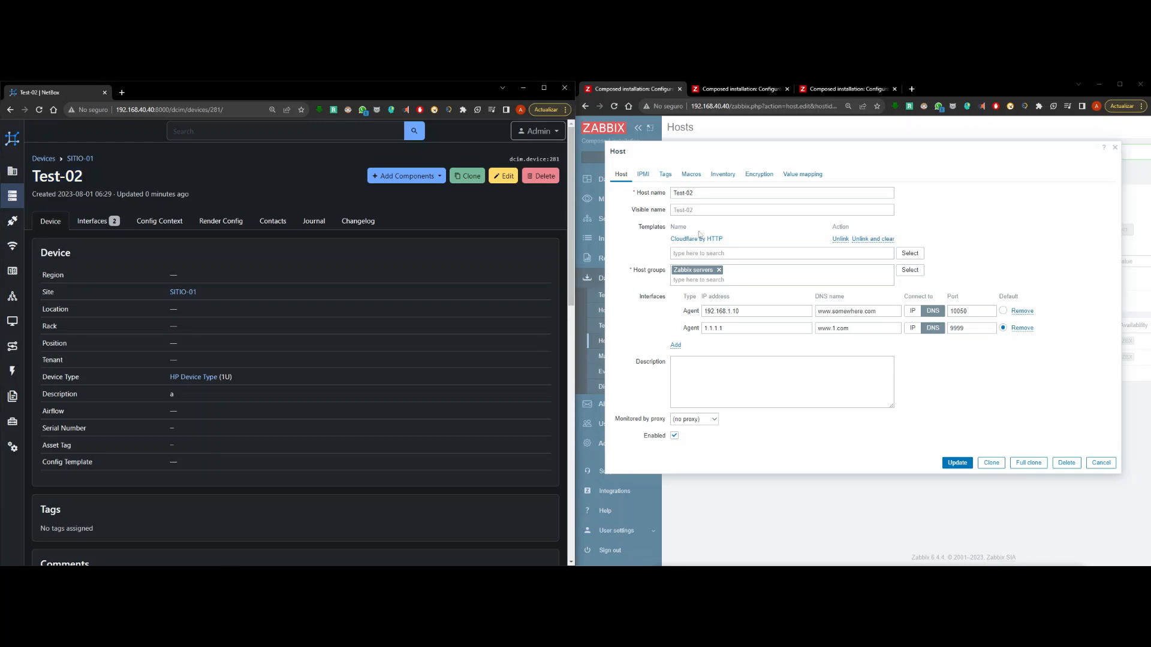
Examine the Test-02 device's site, platform and primary IPv4 in NetBox against the Zabbix host's settings
scroll(390, 362, down, 1)
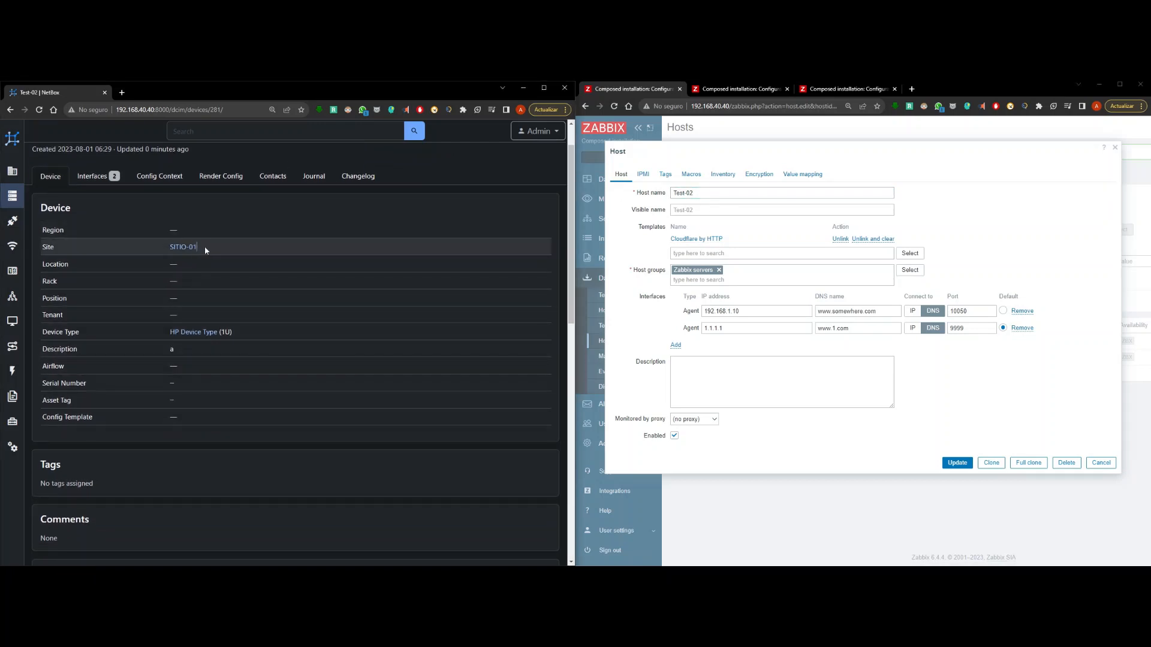
drag(215, 247, 112, 253)
click(149, 257)
click(114, 254)
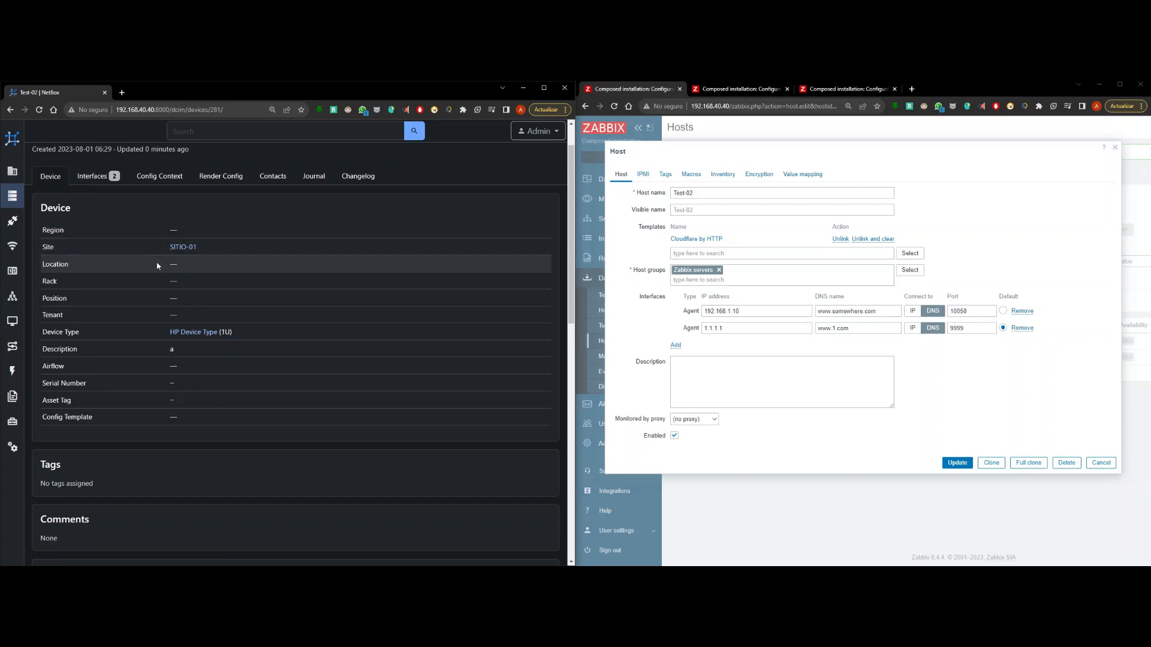
scroll(190, 307, down, 7)
scroll(203, 324, down, 2)
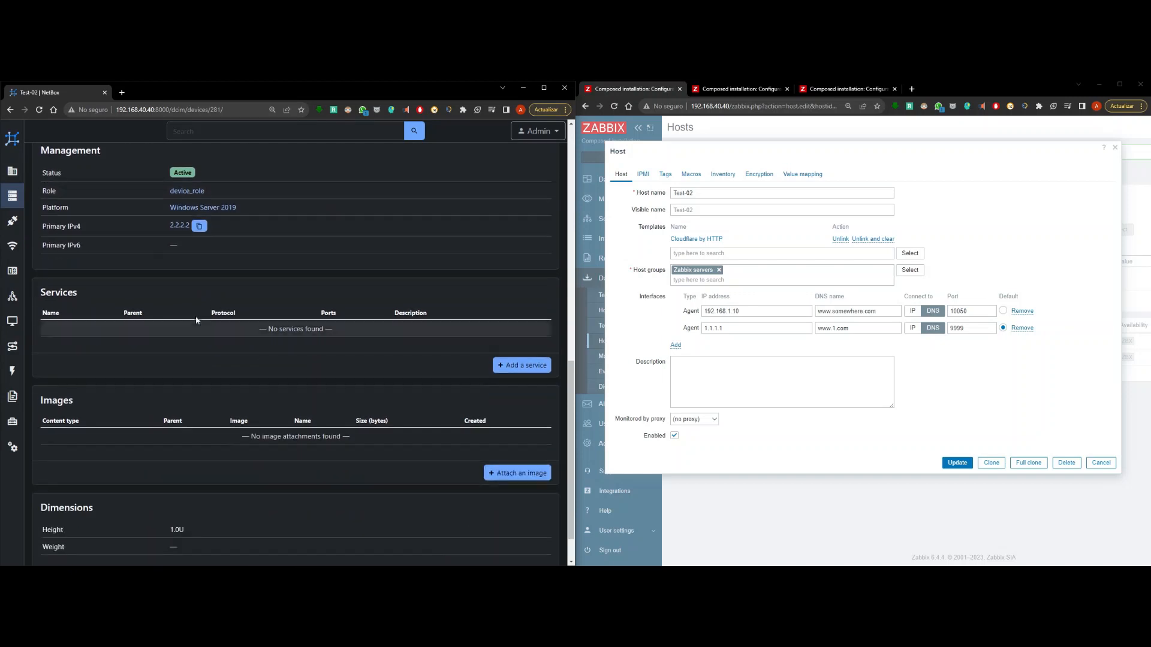
scroll(273, 304, up, 1)
drag(225, 308, 114, 305)
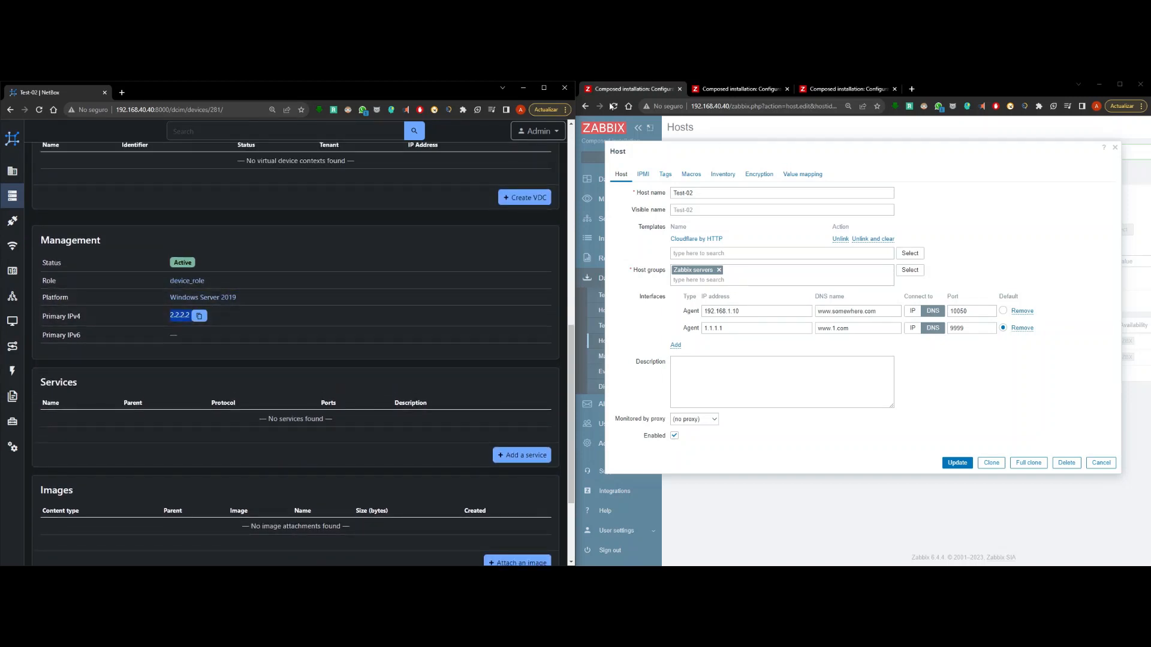
Reload the Test-02 host's configuration page in Zabbix and examine the IP addresses and DNS names of its agent interfaces
click(613, 107)
click(887, 166)
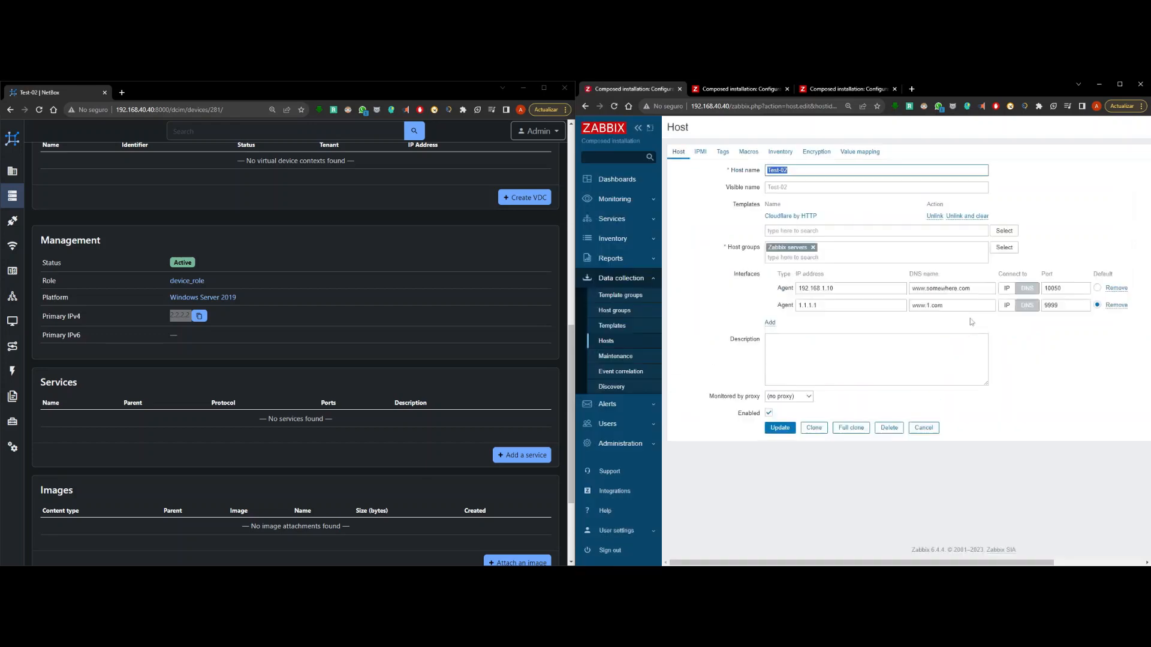
click(924, 292)
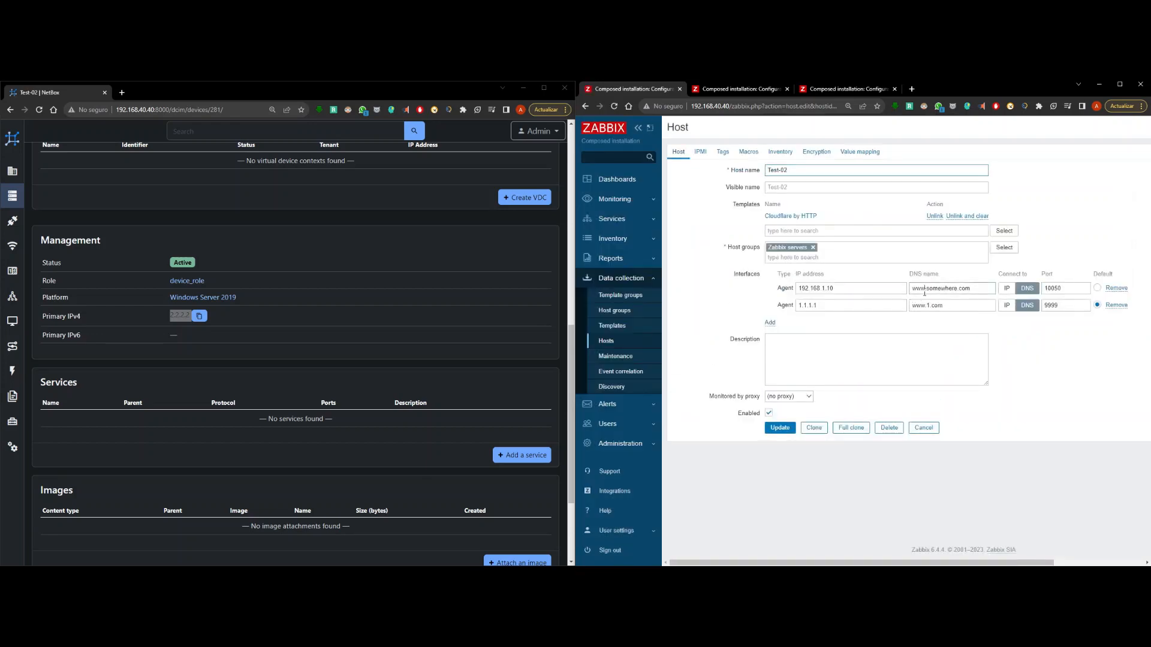
triple_click(924, 293)
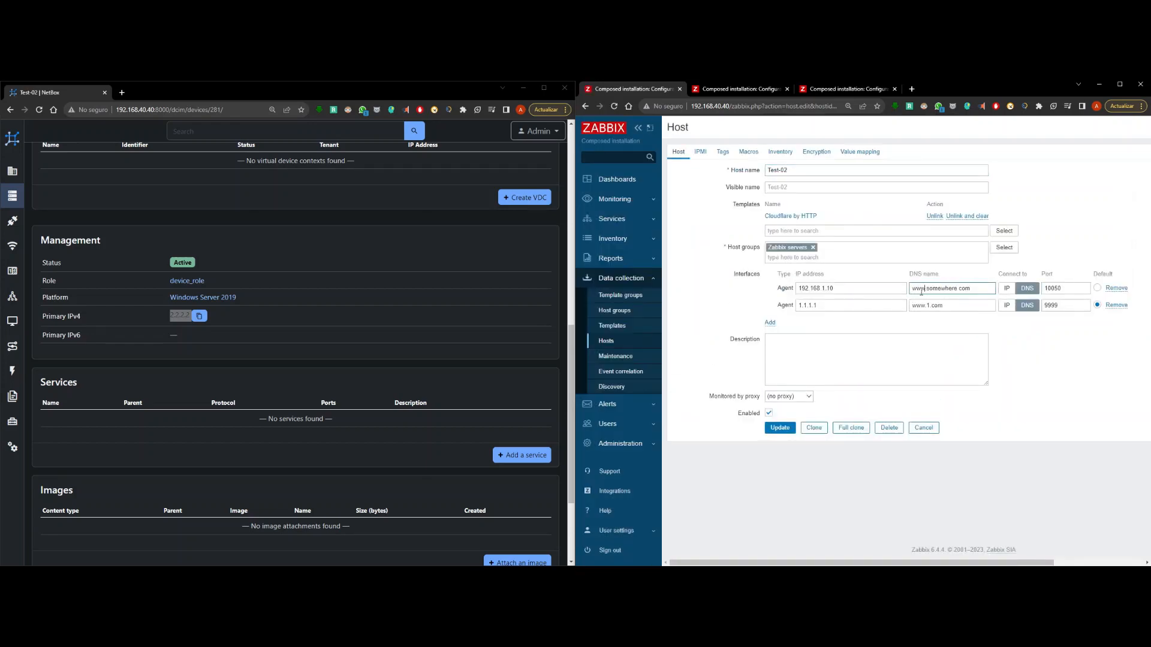
drag(846, 306, 787, 306)
click(841, 307)
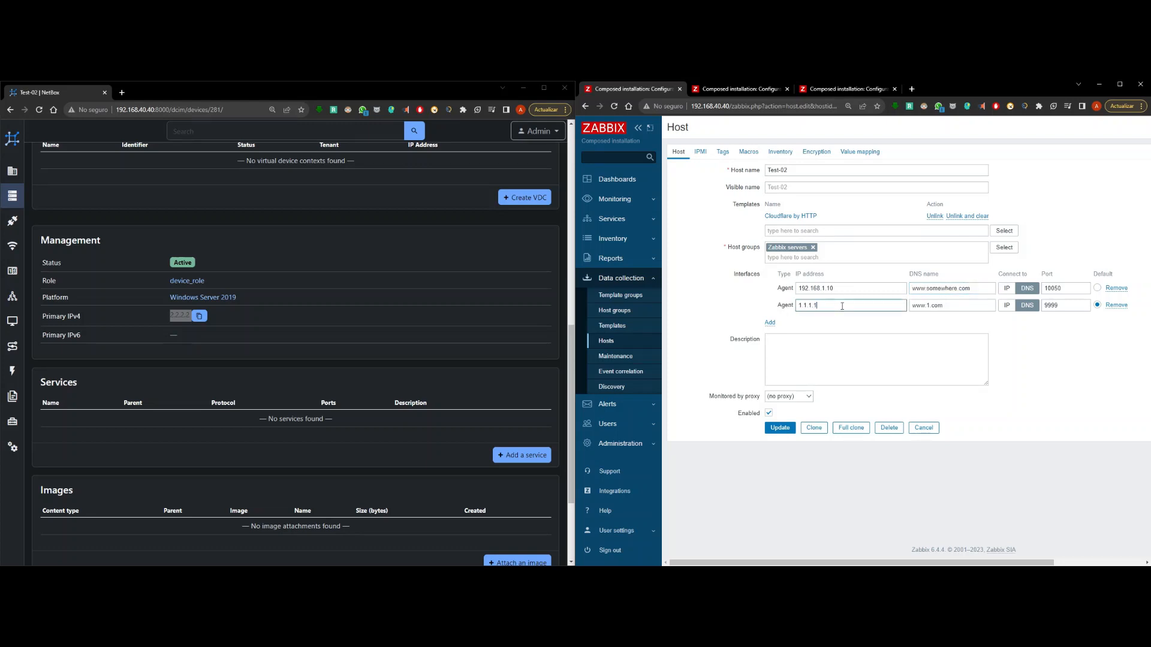
drag(952, 306, 909, 307)
click(922, 307)
drag(833, 307, 788, 307)
Check the IP addresses on Test-02's interfaces in NetBox and return to the device details
scroll(214, 217, up, 9)
click(89, 224)
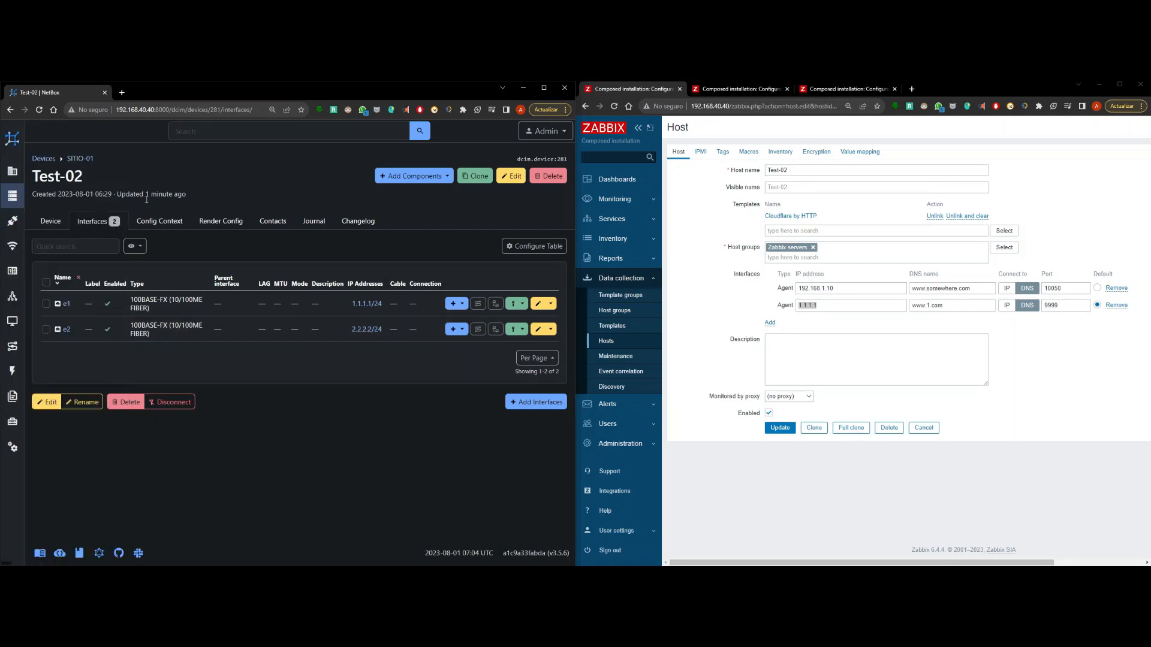
click(56, 222)
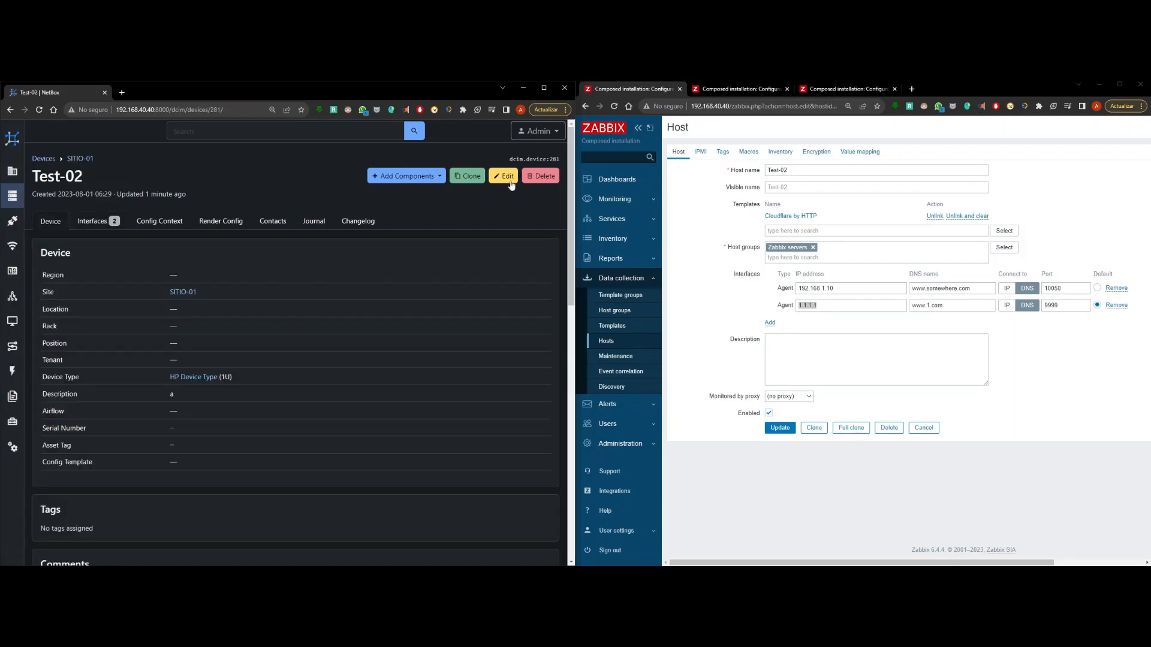
Edit the Test-02 device, clear its description and save
scroll(259, 287, down, 5)
scroll(259, 286, up, 5)
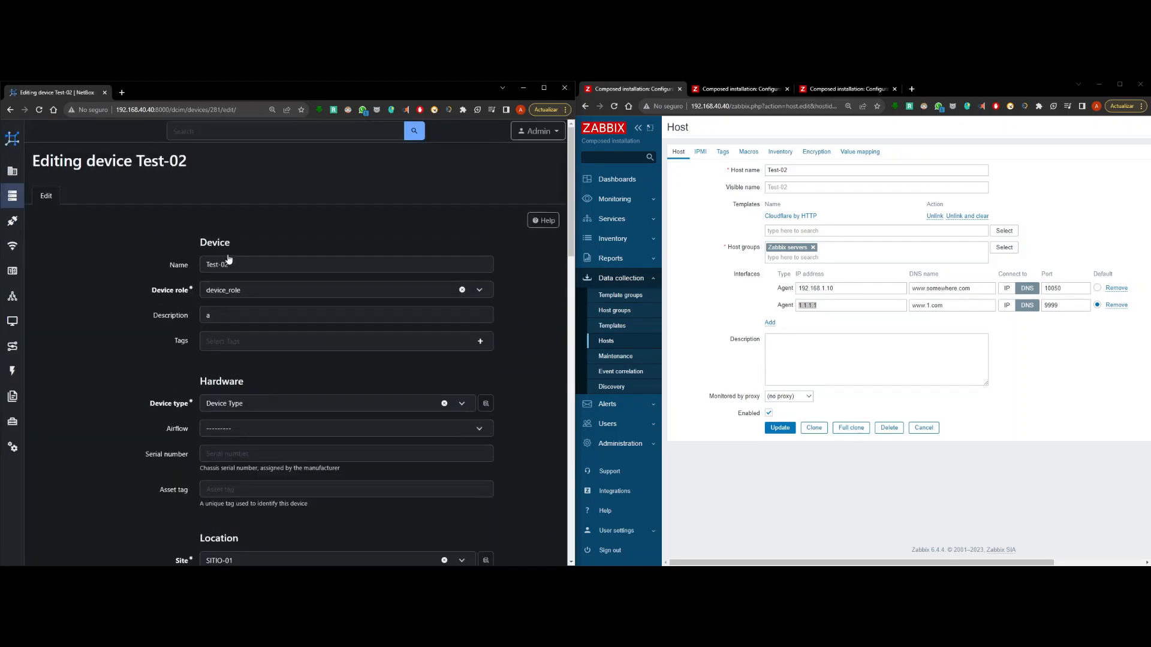
click(239, 323)
key(BackSpace)
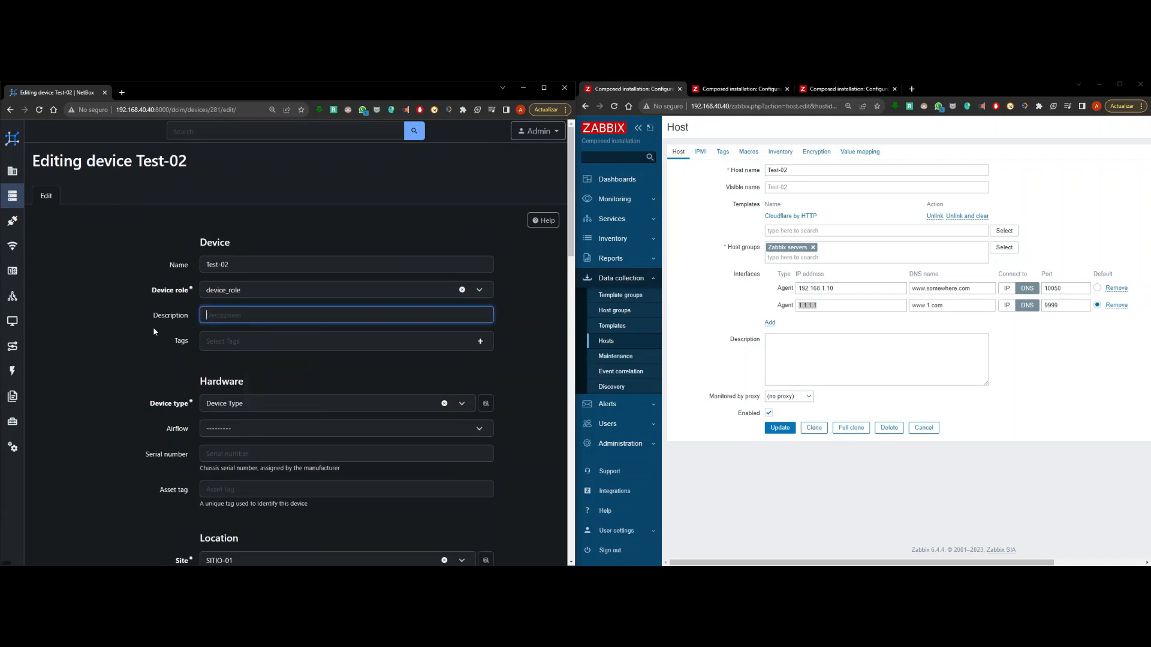
scroll(153, 332, down, 1)
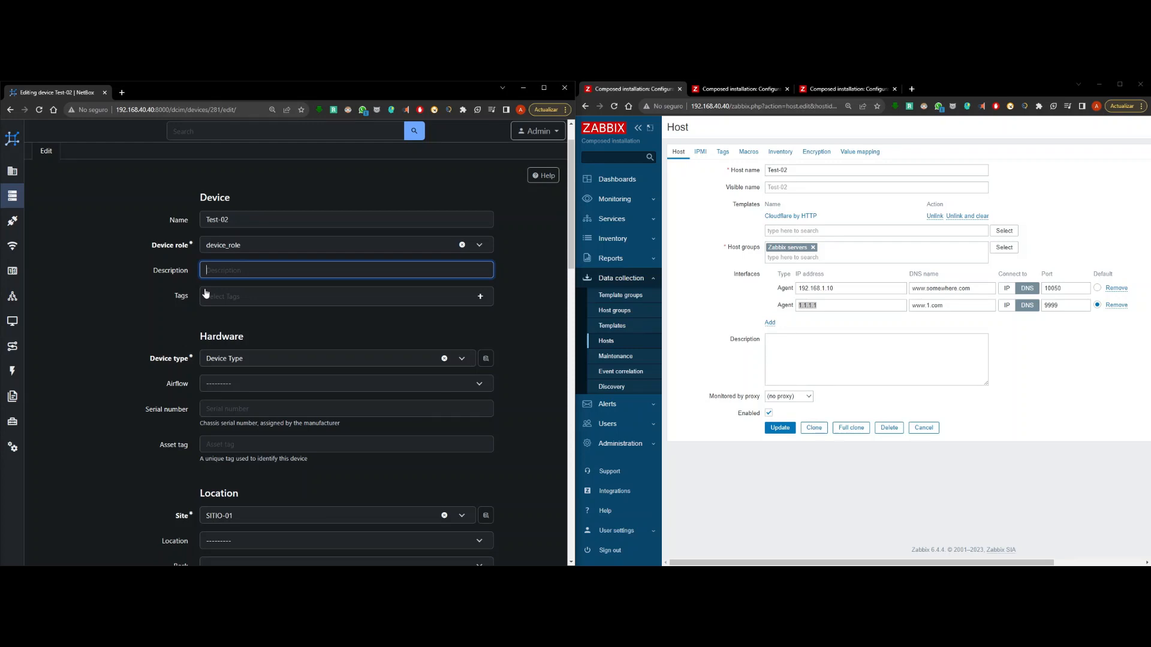
scroll(205, 292, down, 20)
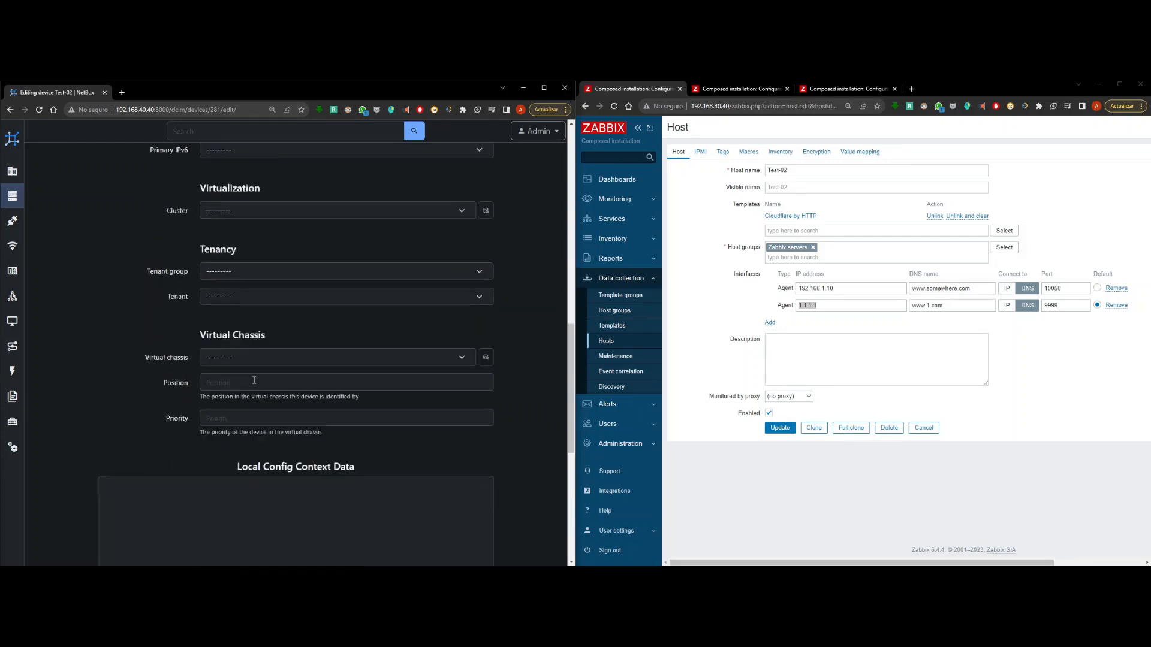
scroll(444, 524, up, 15)
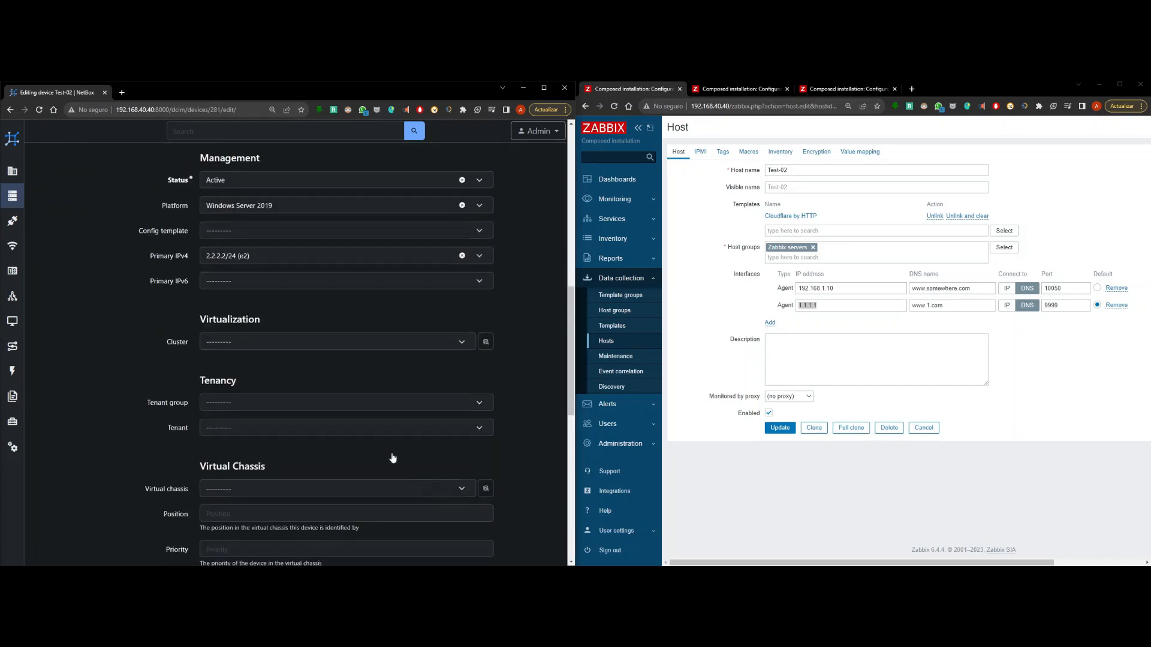
scroll(301, 327, down, 15)
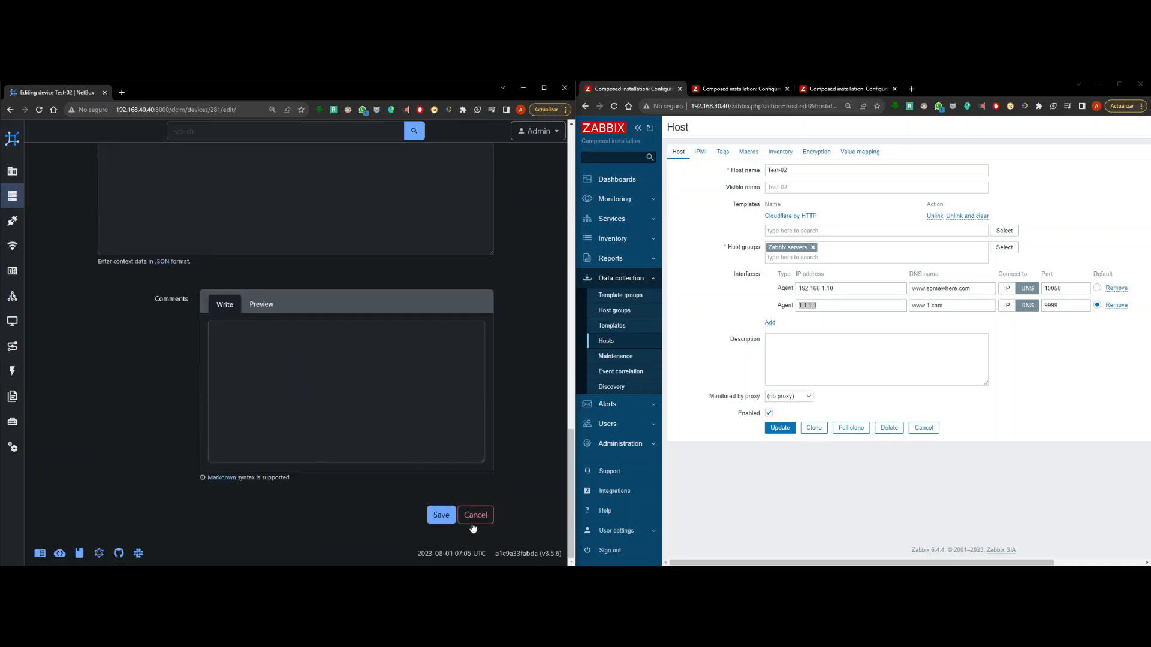
click(442, 515)
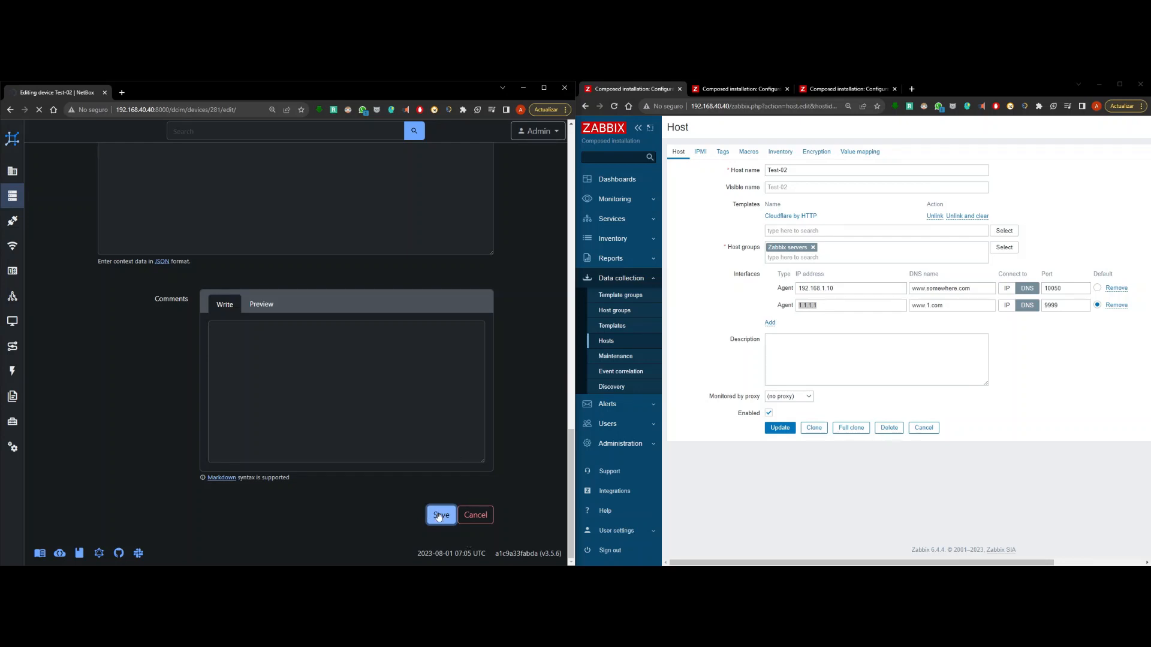
Review the saved Test-02 device's platform and primary IPv4 in its management details
scroll(66, 283, up, 8)
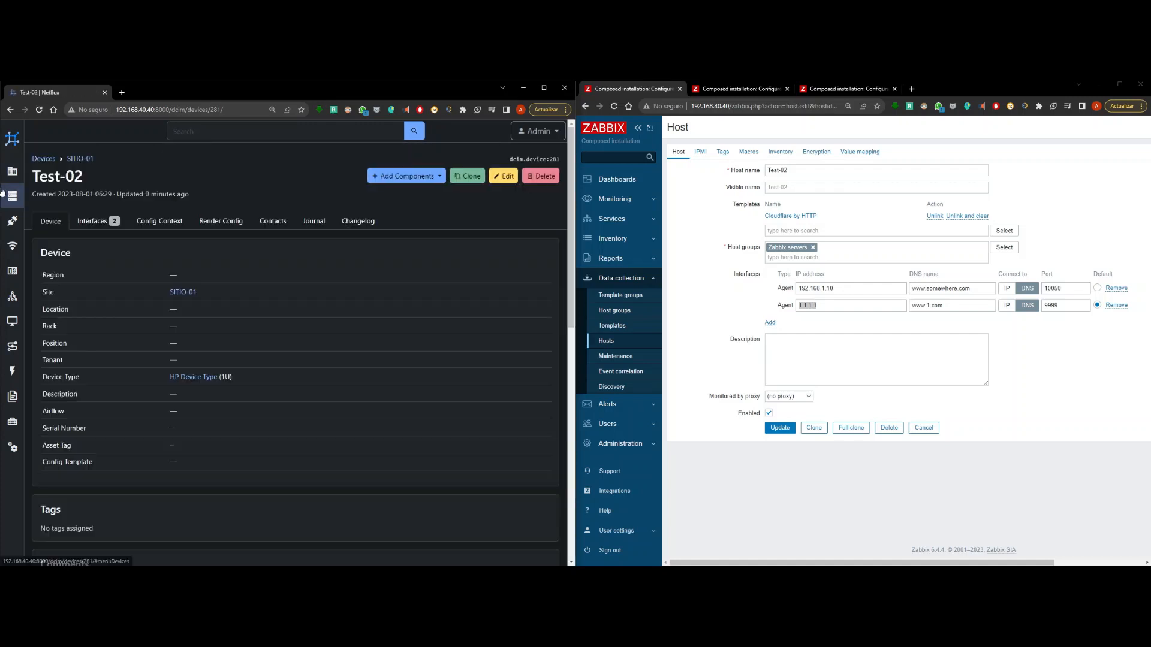
scroll(290, 322, down, 10)
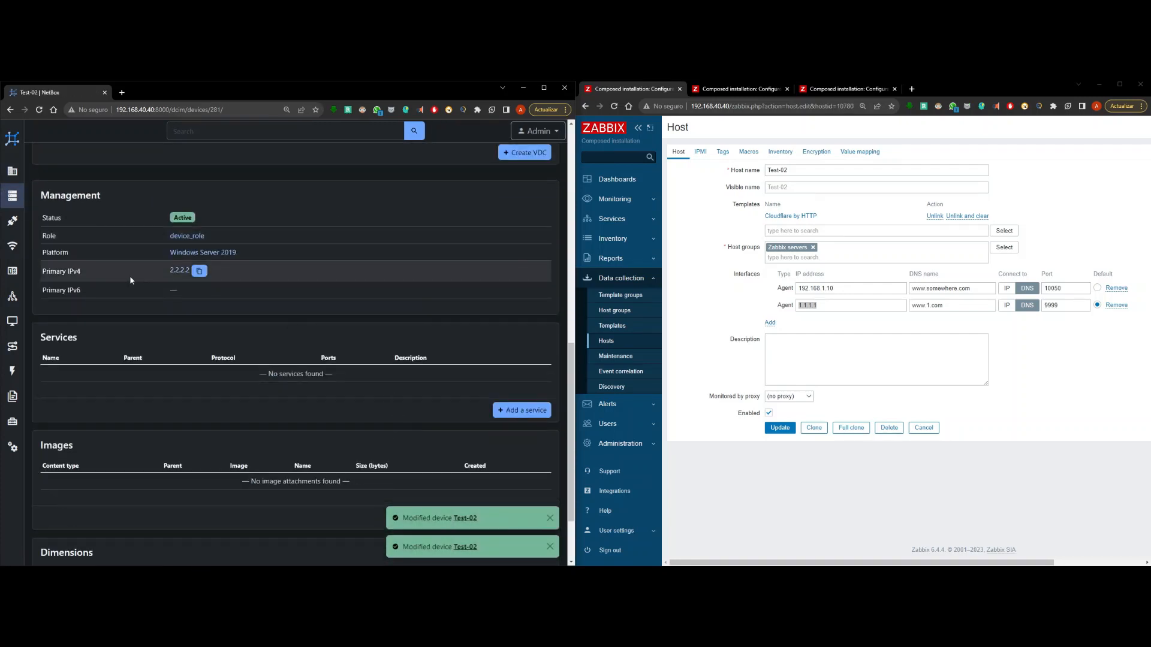
scroll(293, 283, up, 10)
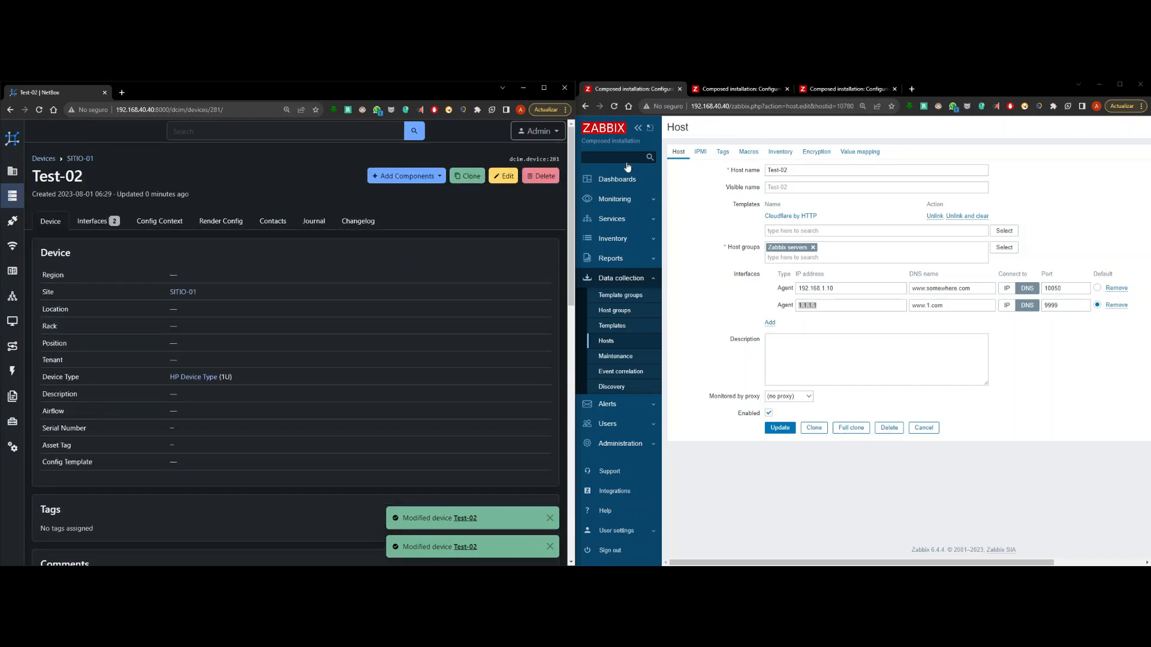
Reload the Test-02 host's configuration page in Zabbix and examine its linked templates, host groups and agent interfaces
click(614, 106)
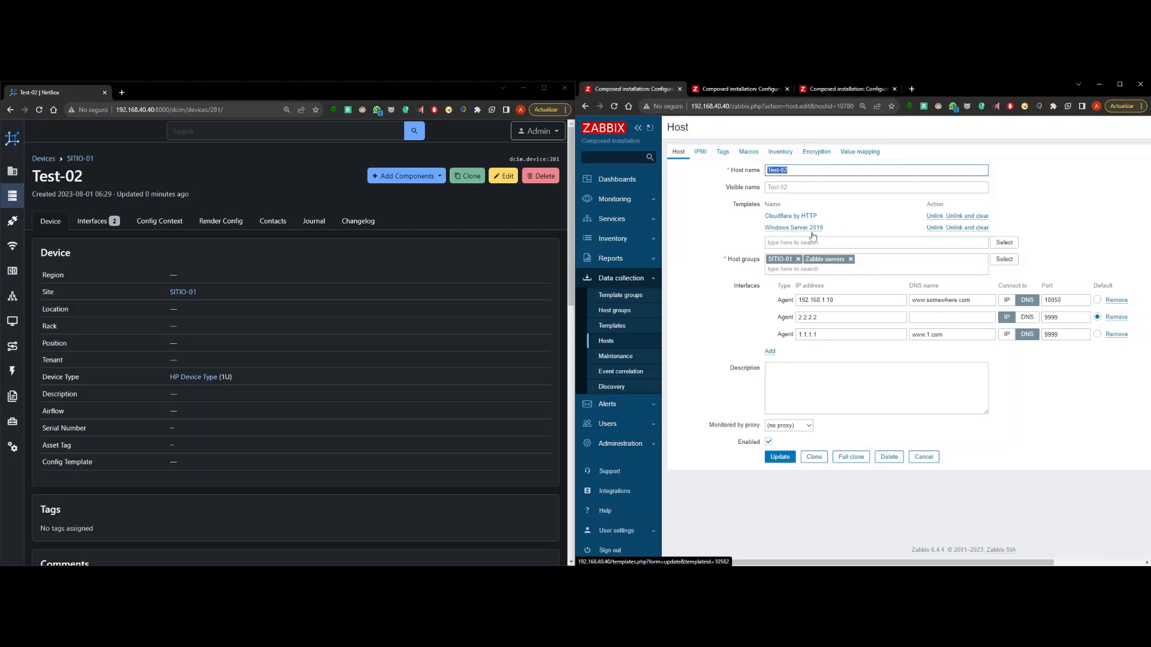
drag(837, 233, 764, 237)
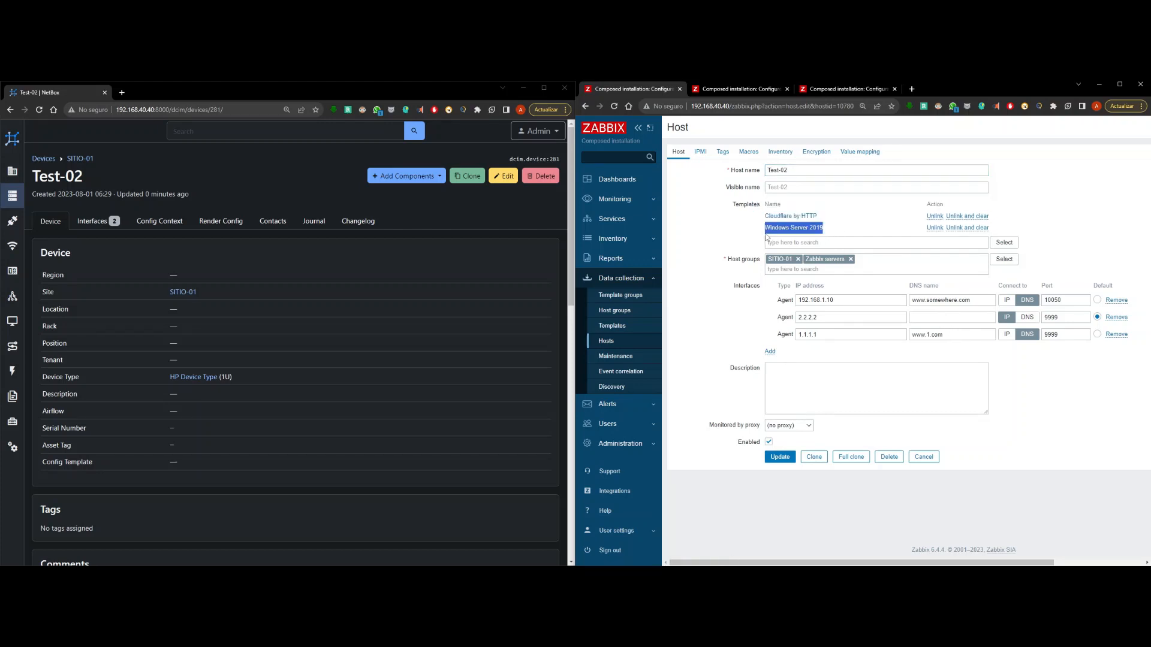
drag(768, 238, 823, 230)
drag(728, 259, 741, 260)
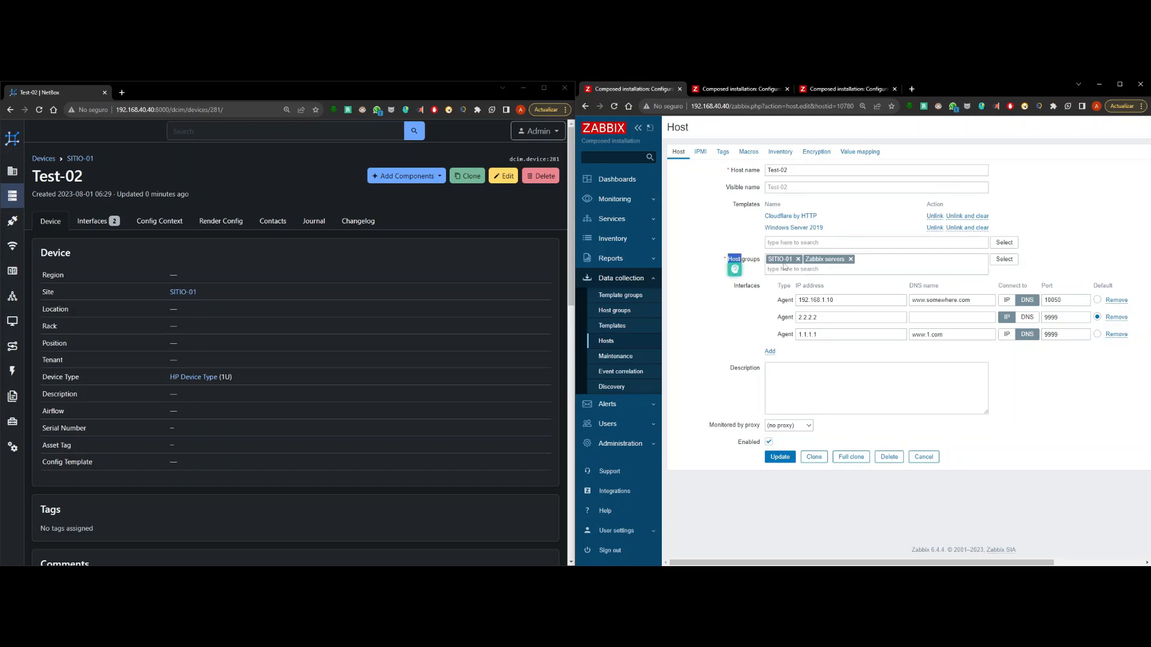
click(752, 311)
drag(977, 302, 911, 311)
click(980, 339)
drag(980, 339, 914, 337)
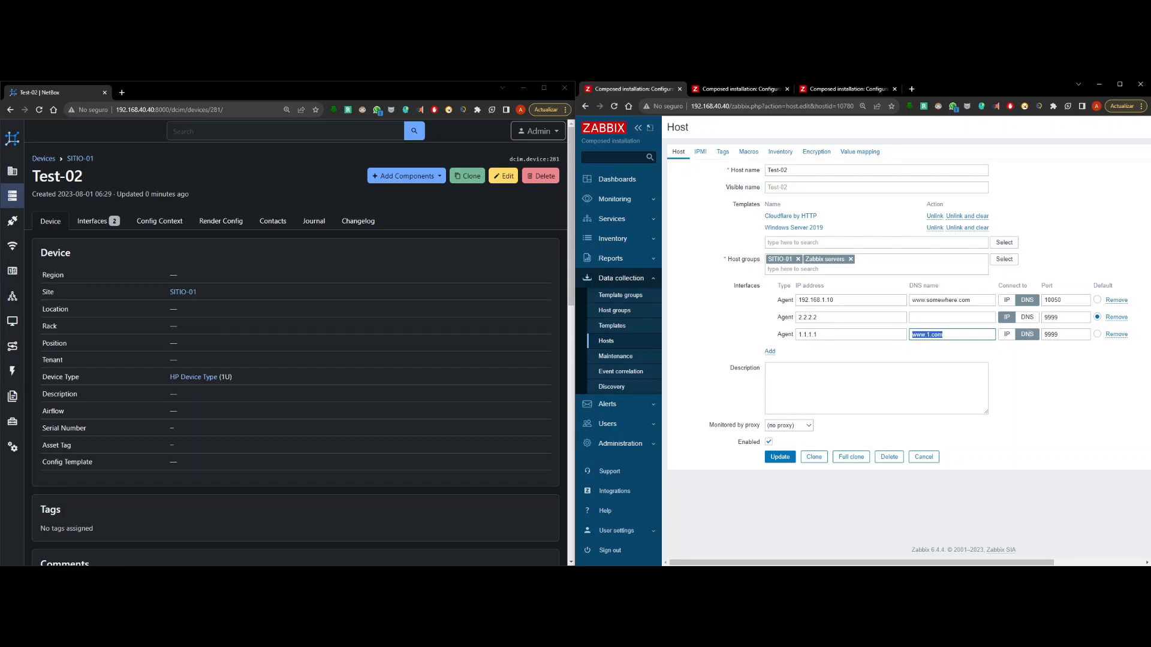
click(837, 314)
Open the Test-02 device for editing in NetBox and set its primary IPv4 to 1.1.1.1/24 (e1)
scroll(330, 335, down, 6)
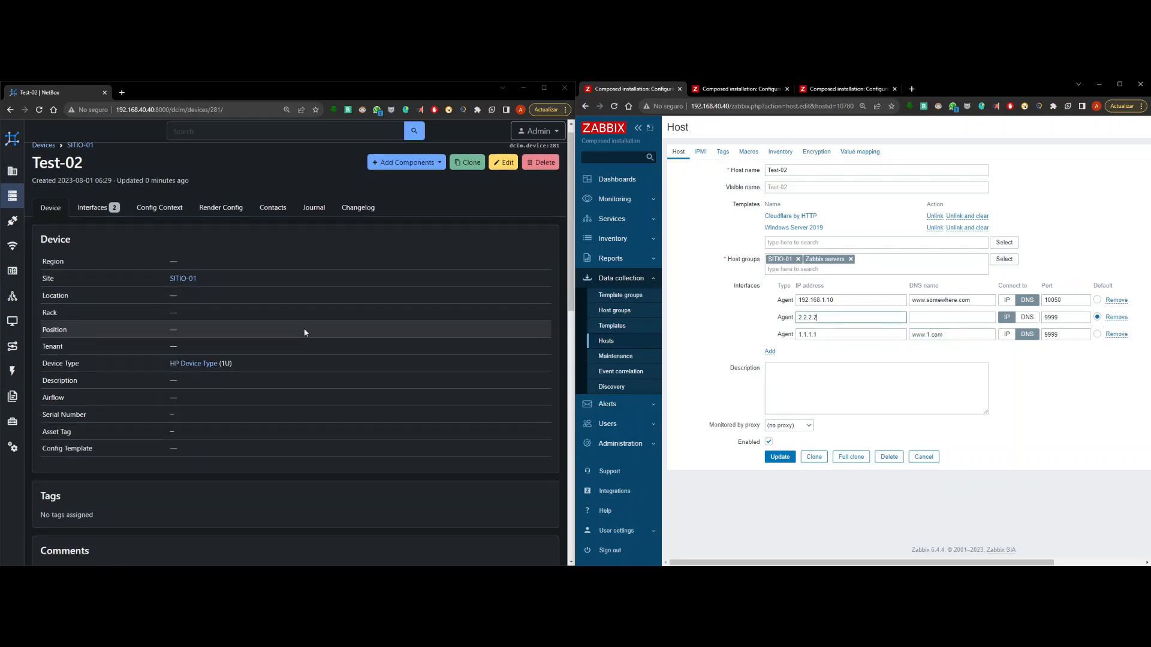
scroll(331, 335, down, 2)
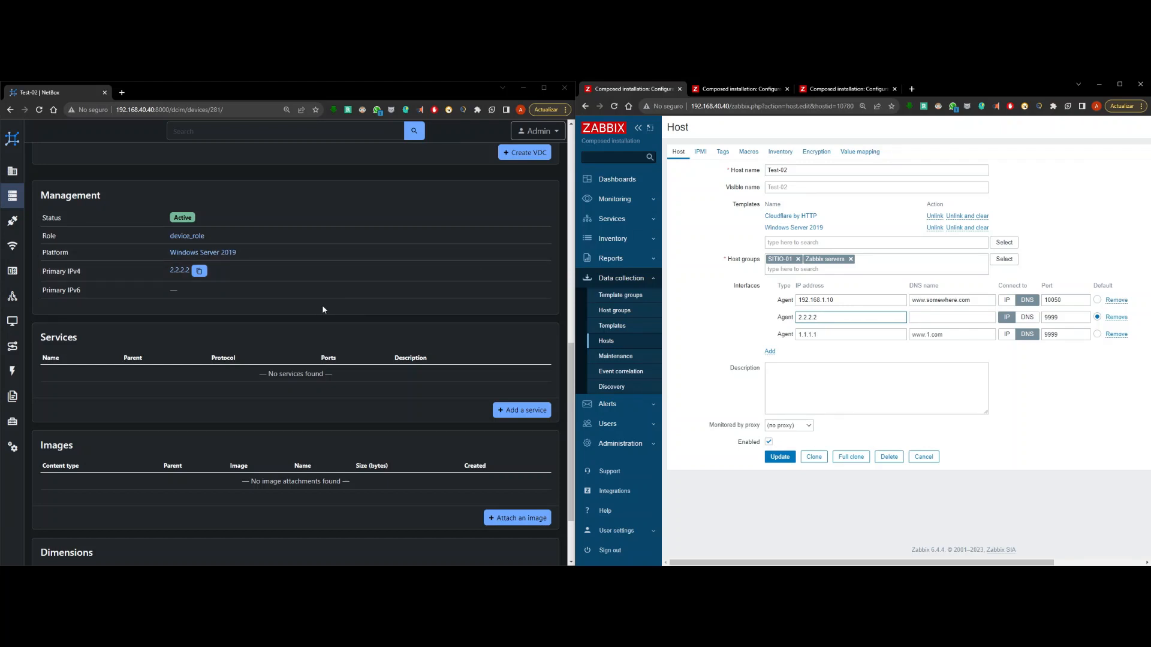
scroll(324, 307, down, 1)
scroll(329, 311, down, 1)
scroll(362, 326, up, 8)
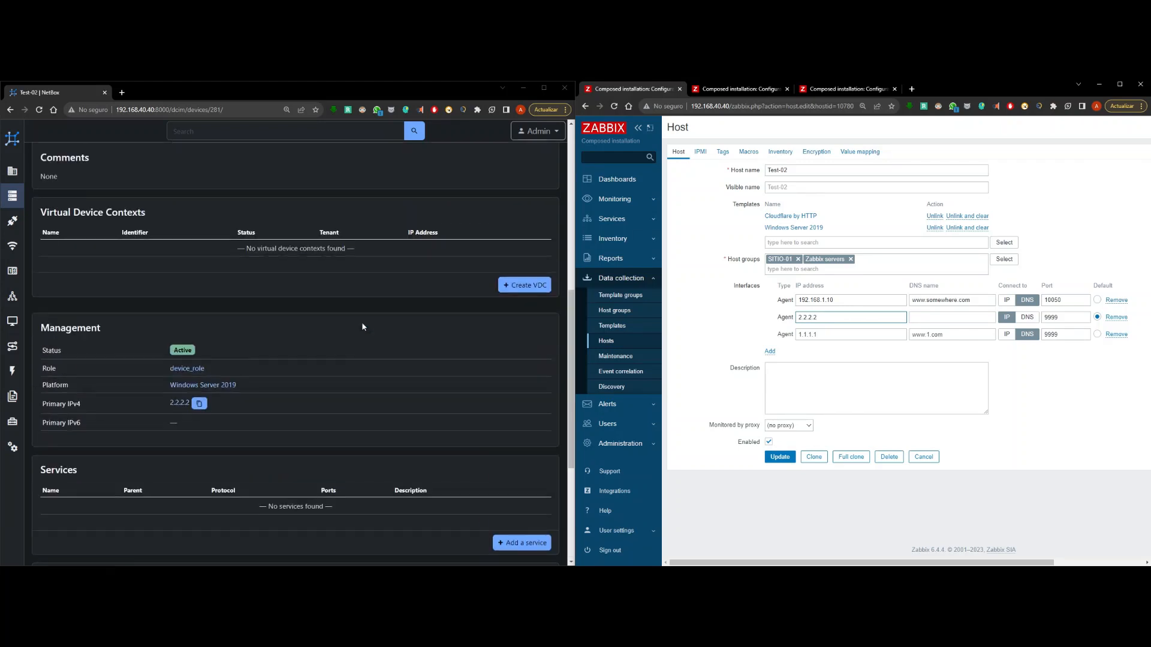
scroll(362, 326, up, 3)
click(503, 176)
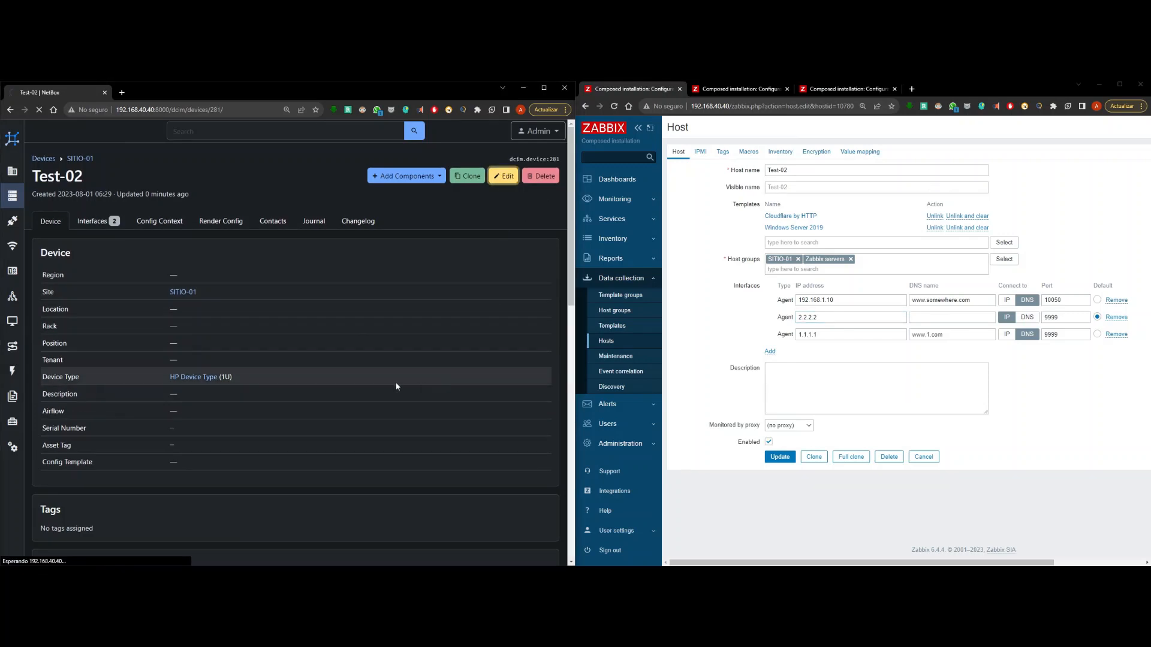
scroll(405, 385, down, 7)
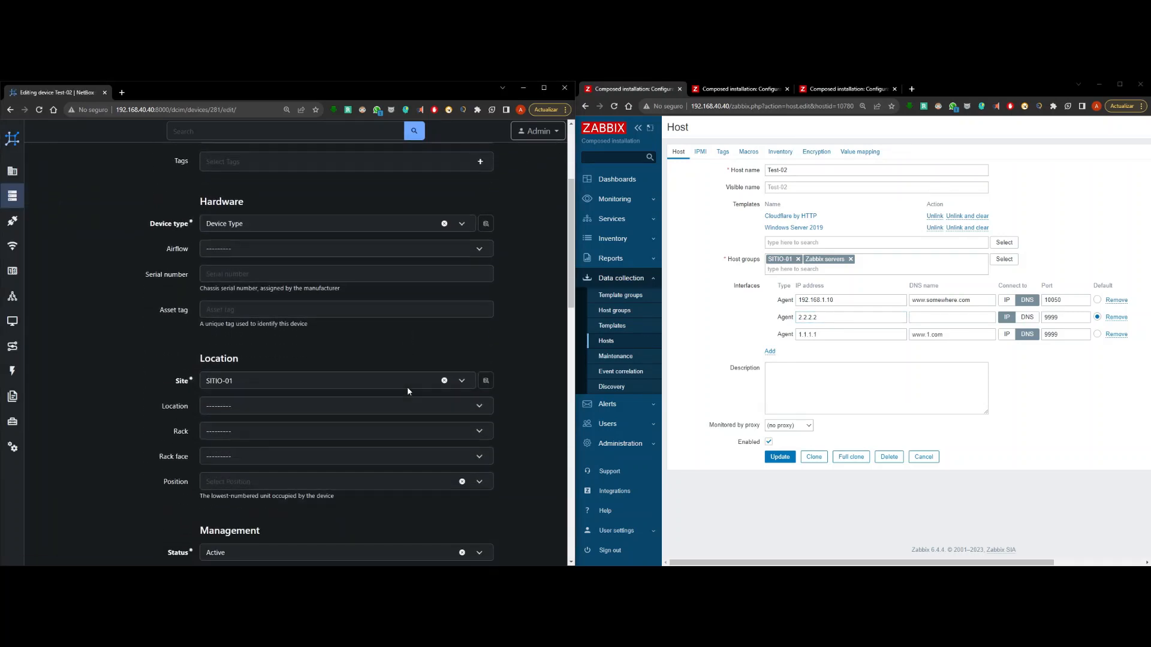
scroll(414, 395, down, 1)
click(357, 403)
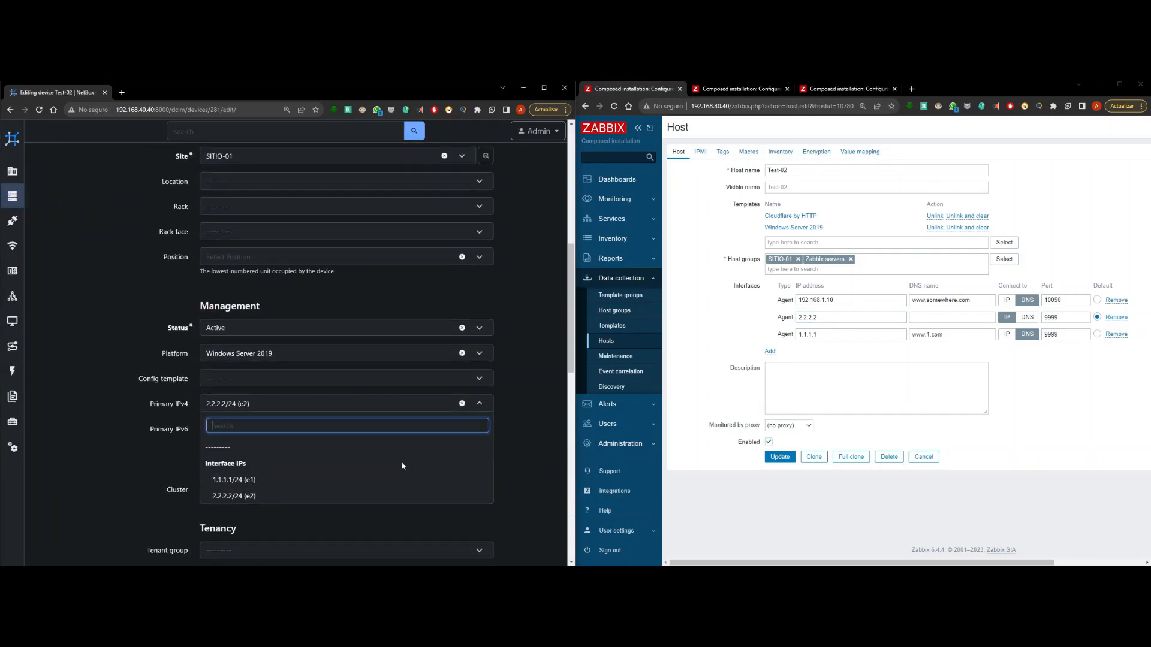
click(348, 487)
Change the Test-02 device's site to SITIO-02
scroll(347, 487, up, 3)
click(303, 291)
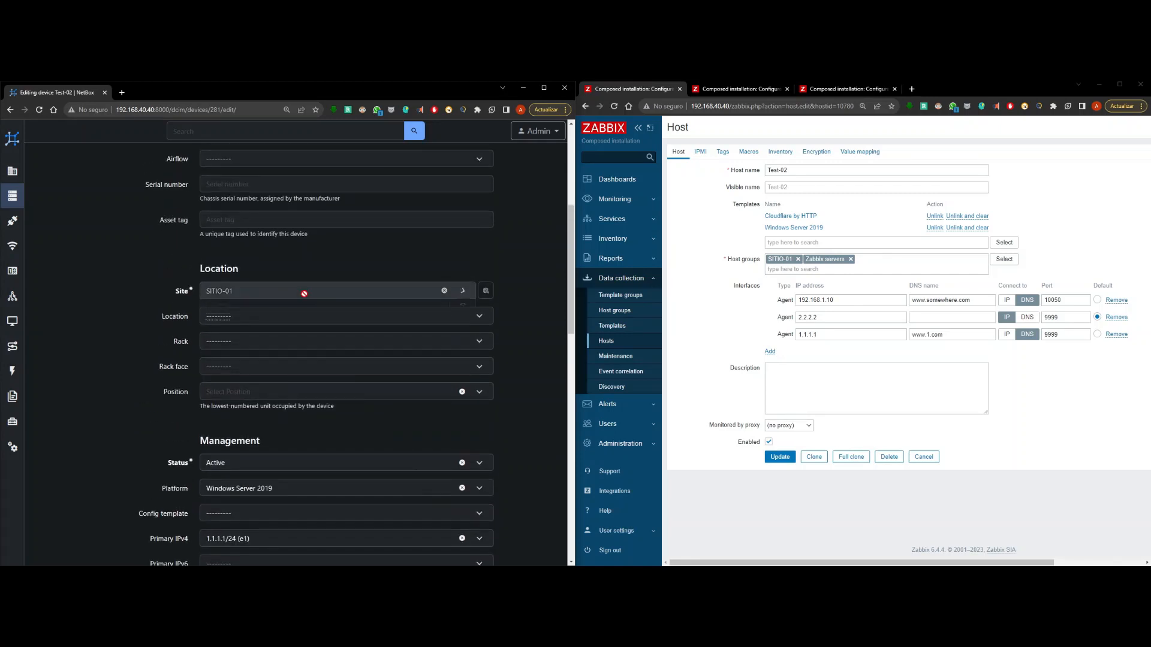
click(296, 352)
scroll(351, 400, down, 4)
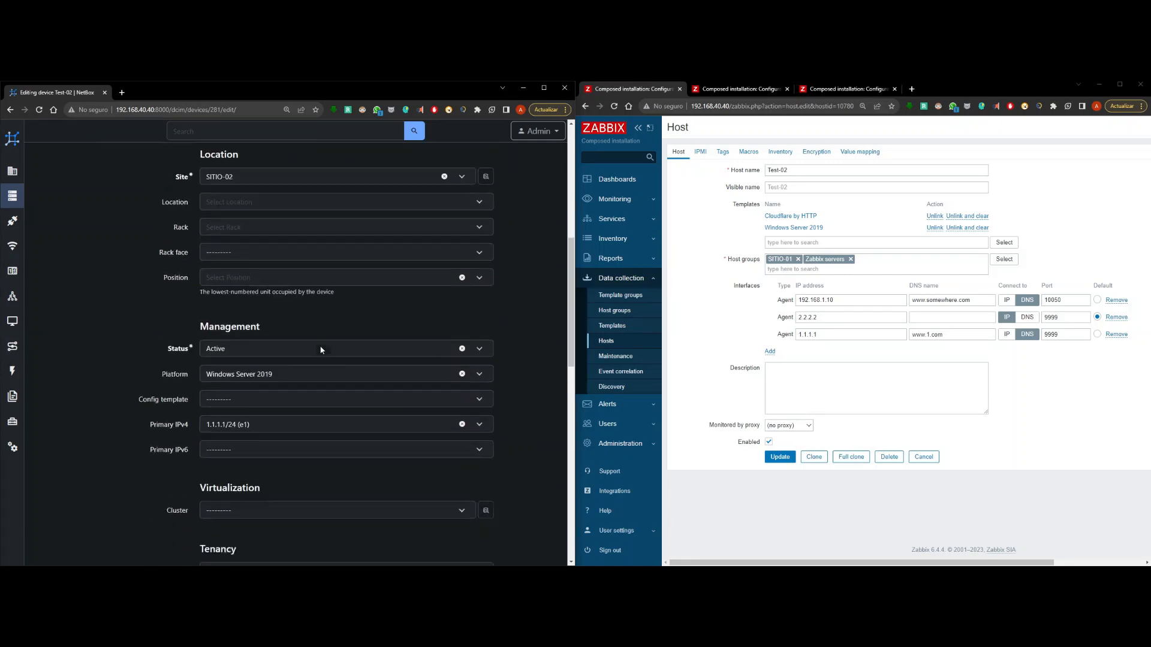
Set the Test-02 device's platform to Template_1 and save the device
click(292, 259)
click(274, 324)
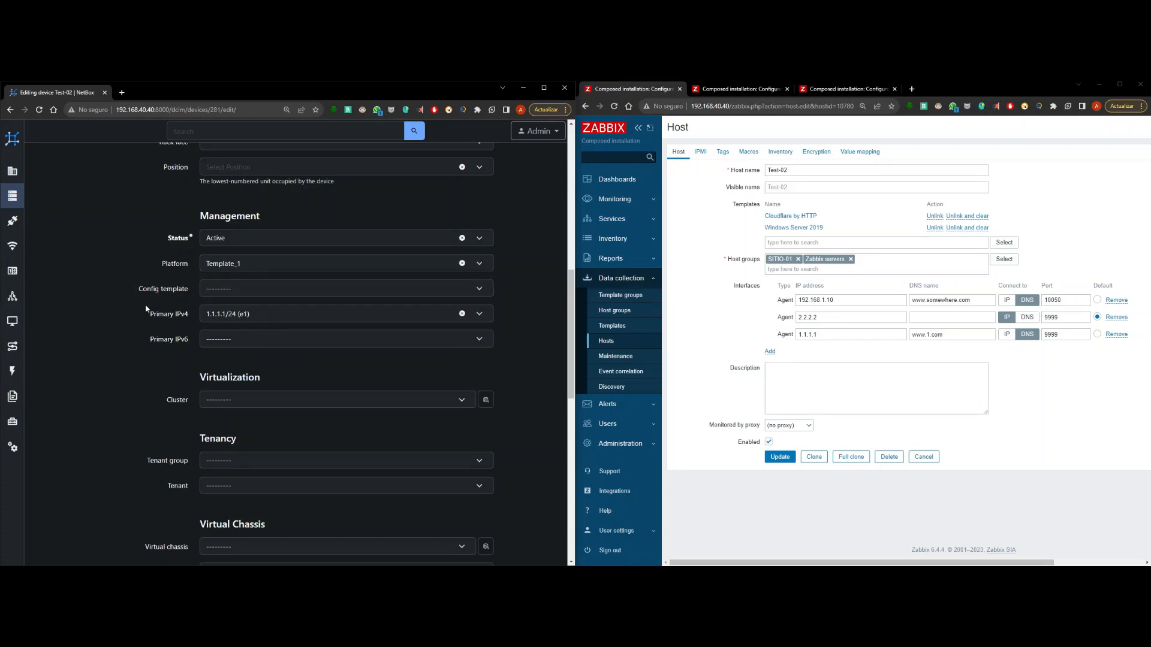
scroll(167, 327, down, 5)
scroll(166, 327, down, 5)
click(439, 514)
Review the saved Test-02 device's site, platform and primary IPv4 in NetBox
scroll(424, 329, up, 9)
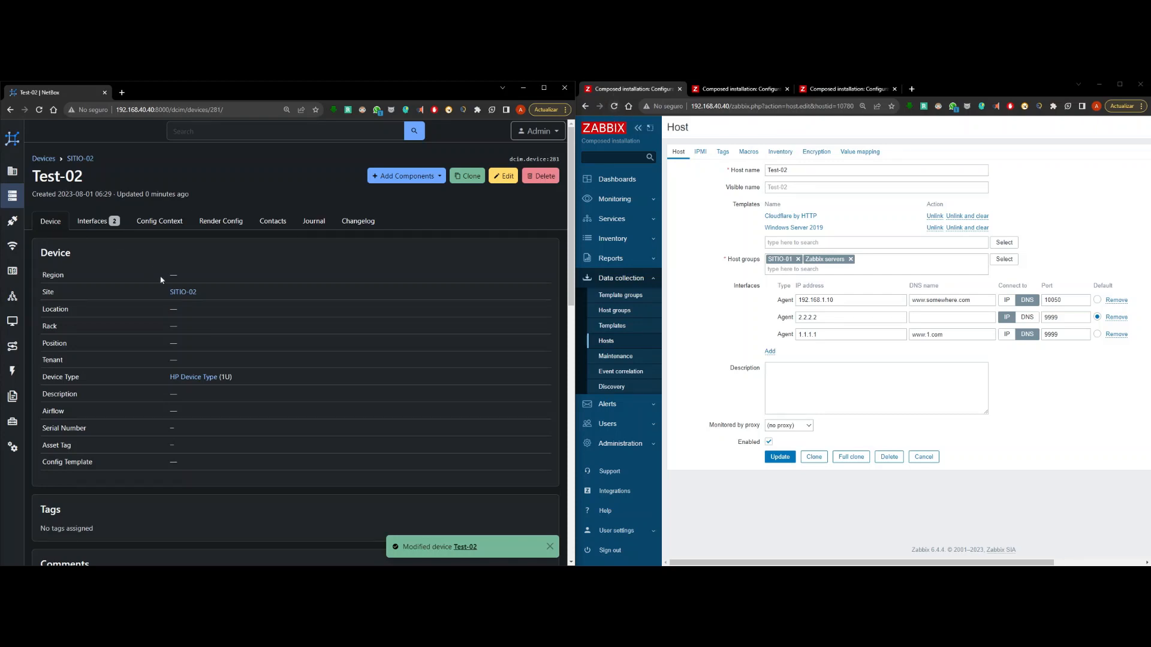
scroll(174, 276, down, 3)
scroll(206, 264, up, 2)
scroll(239, 288, down, 8)
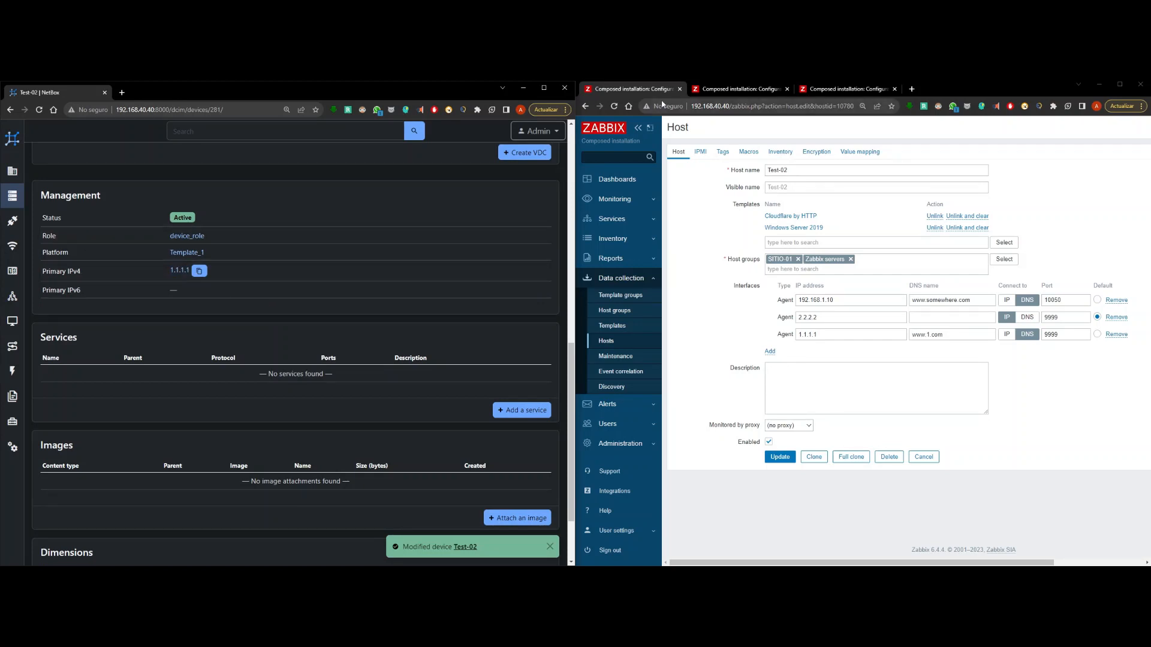
Reload the Test-02 host in Zabbix and examine its updated templates, host groups and agent interface addresses and DNS names
click(614, 107)
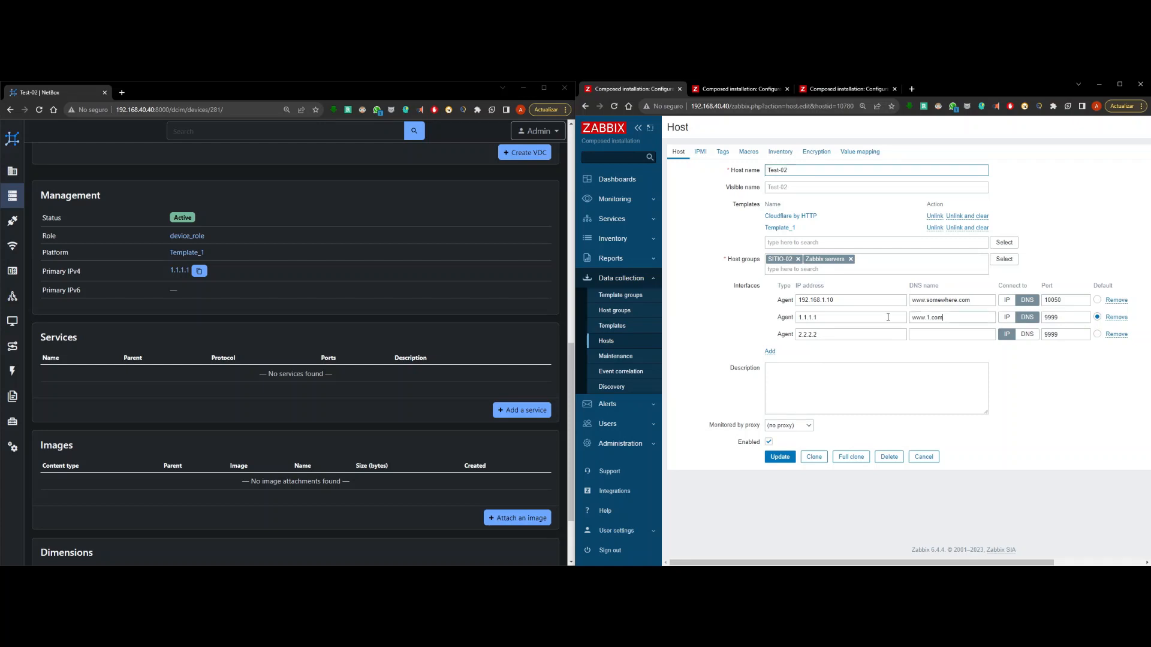
click(933, 317)
drag(785, 233, 768, 215)
click(825, 220)
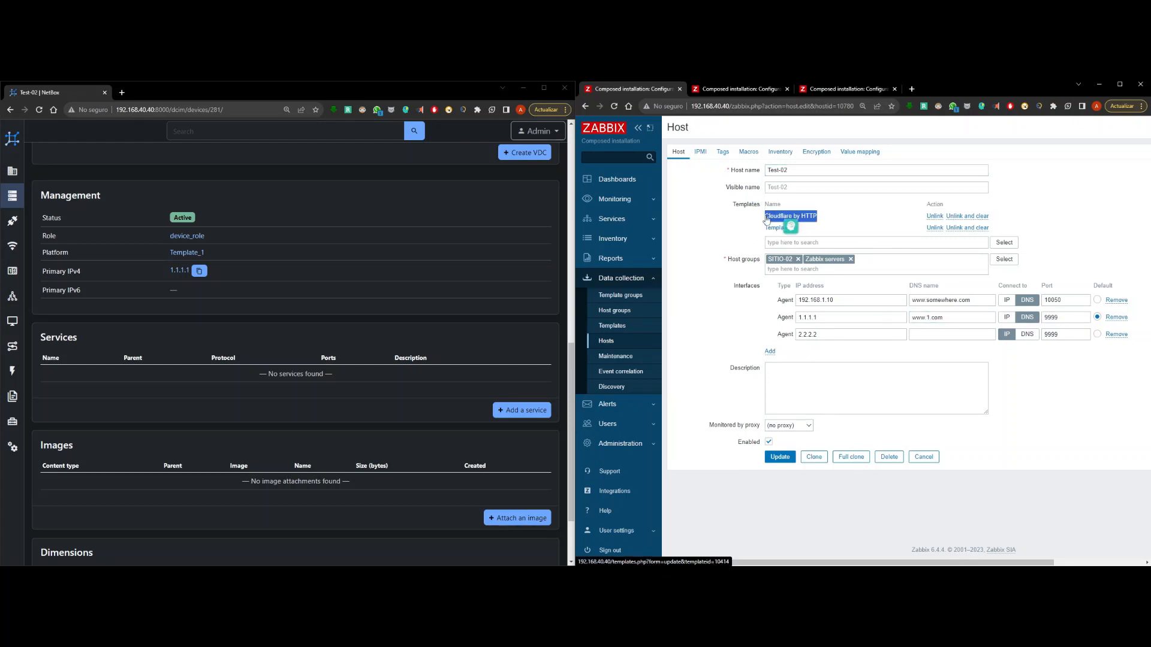
click(834, 219)
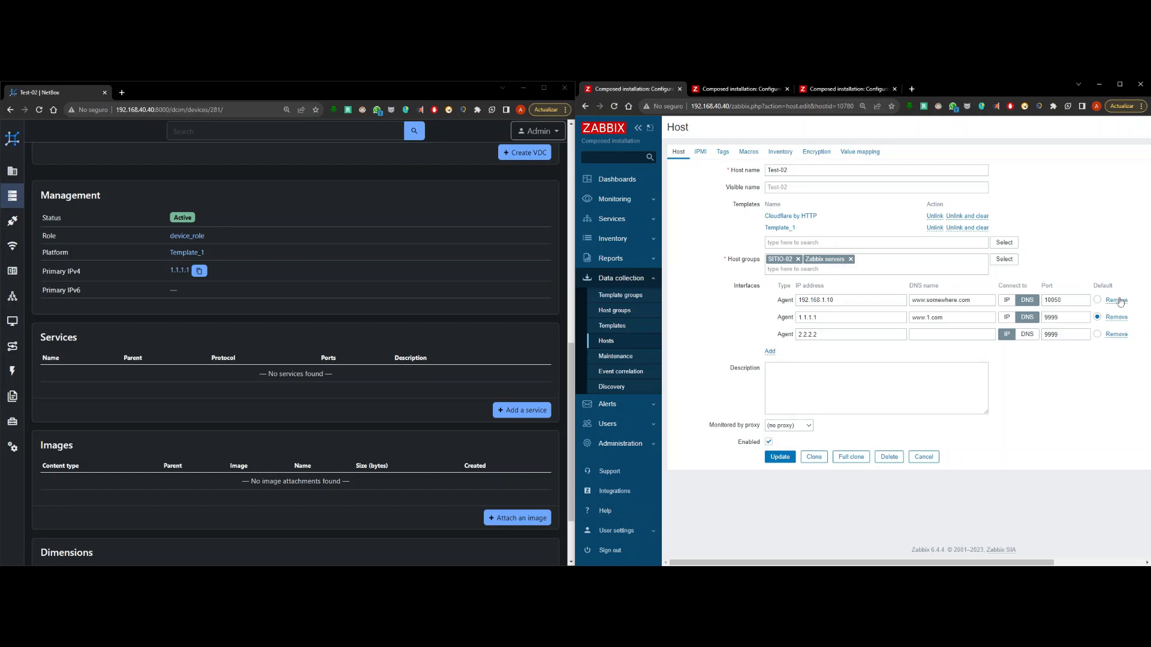
click(865, 302)
drag(865, 302, 752, 304)
click(852, 298)
click(992, 302)
click(860, 319)
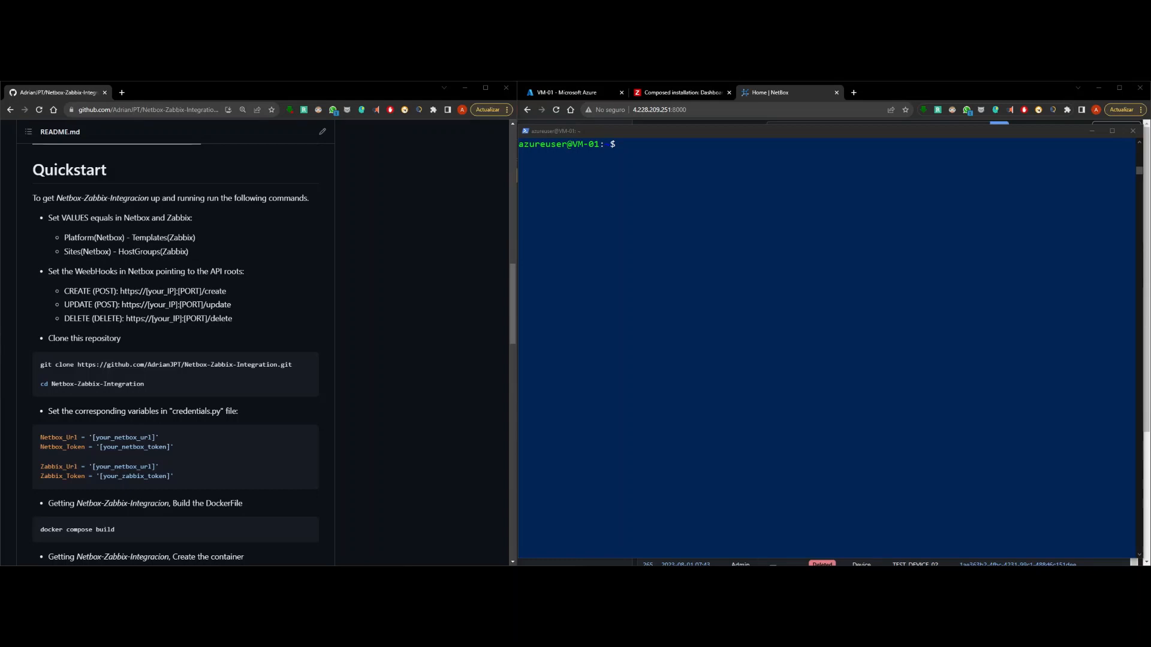
Examine the Netbox-Zabbix-Integration repository on GitHub, including its file list and the README's list of functionalities from NetBox to Zabbix
scroll(387, 503, up, 15)
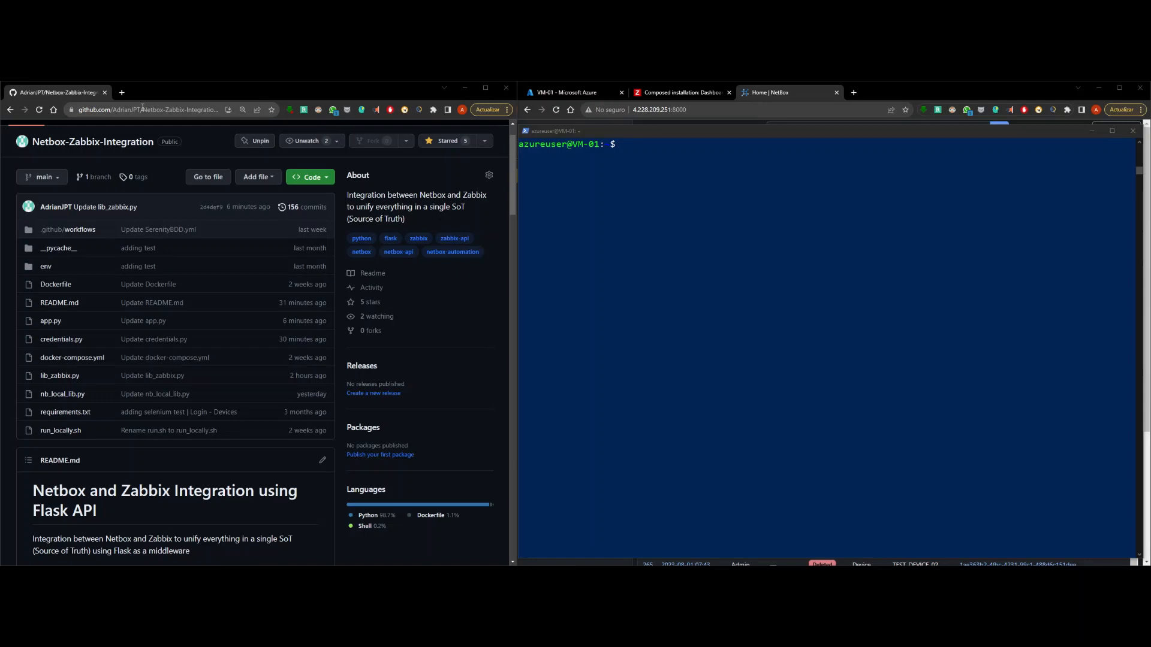
scroll(171, 316, down, 6)
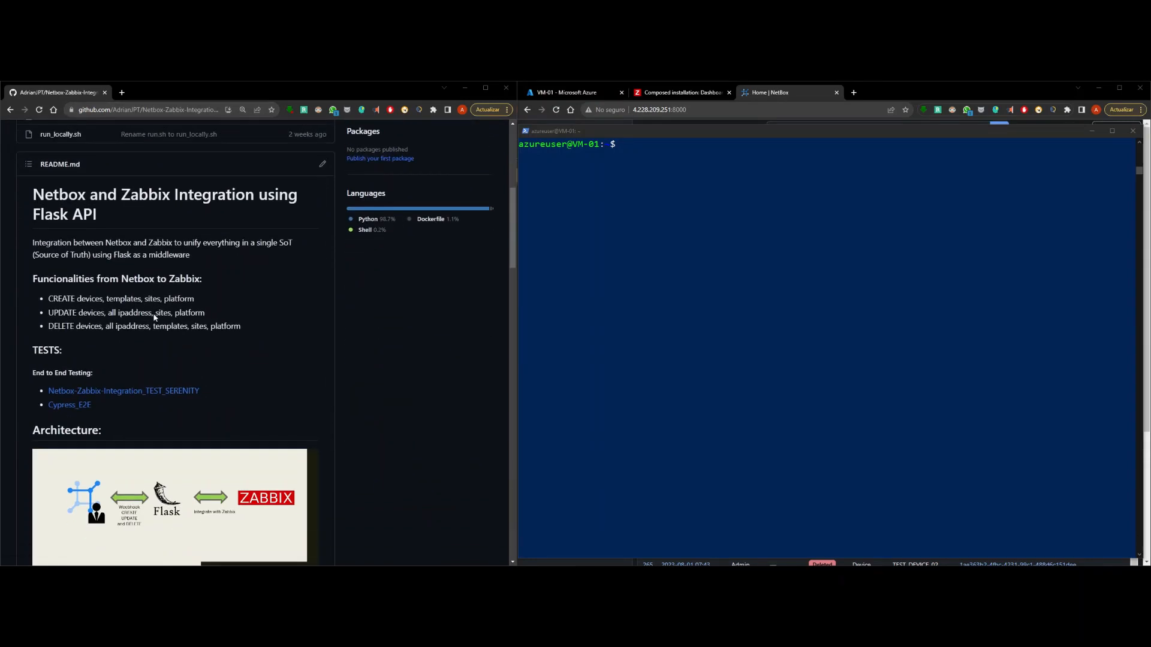
scroll(171, 316, up, 4)
scroll(62, 325, down, 3)
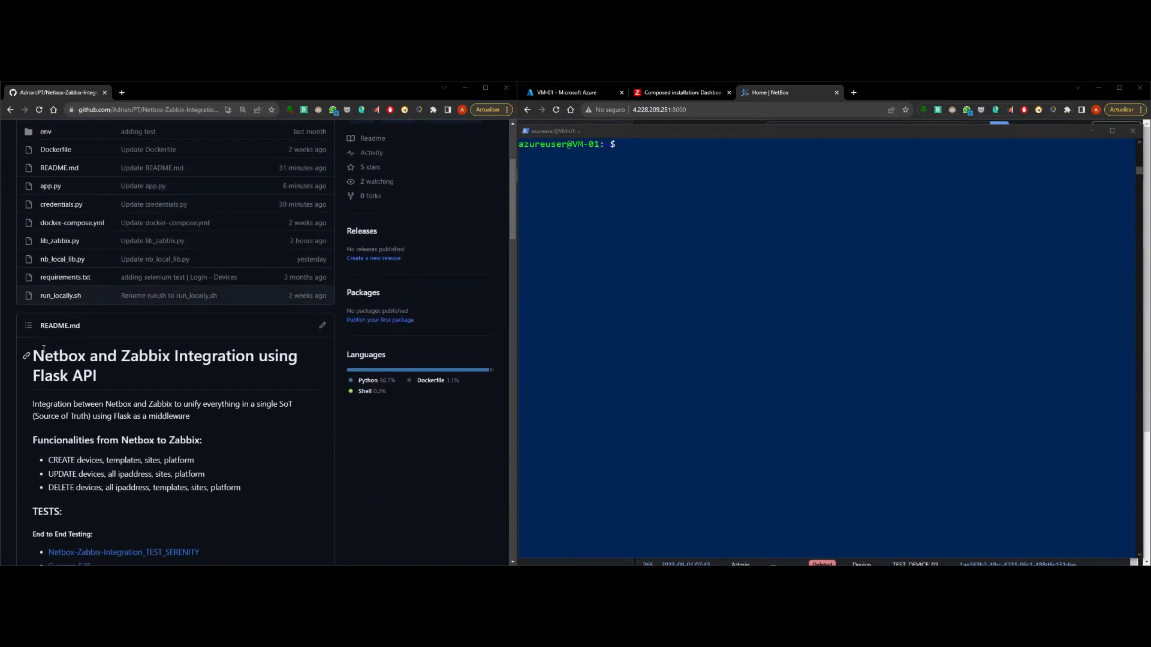
scroll(63, 324, down, 3)
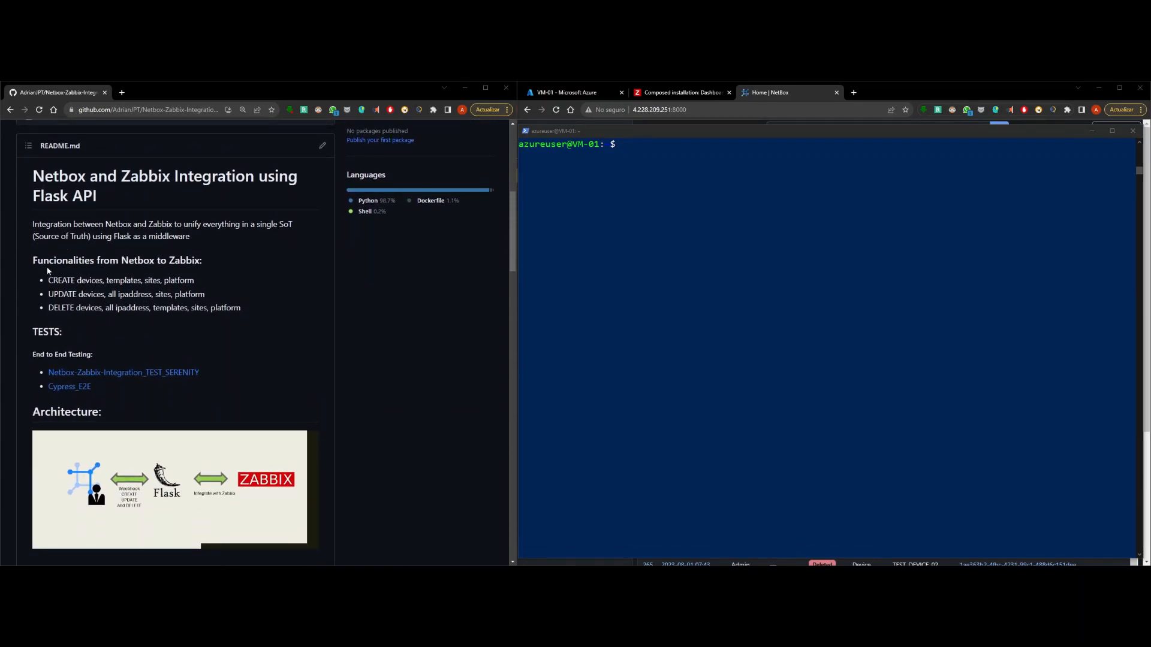
drag(33, 261, 180, 292)
click(216, 309)
scroll(227, 339, down, 1)
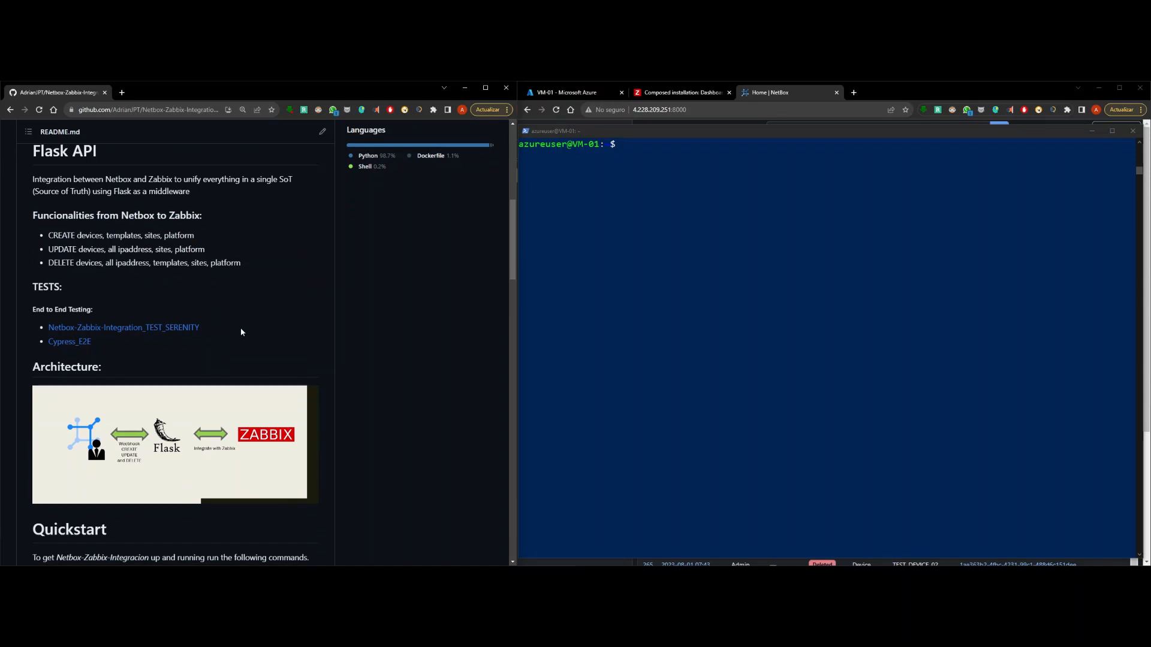
View the workflow runs of the linked Netbox-Zabbix-Integration_TEST_SERENITY repository, then return to the README
ctrl+click(174, 328)
click(131, 95)
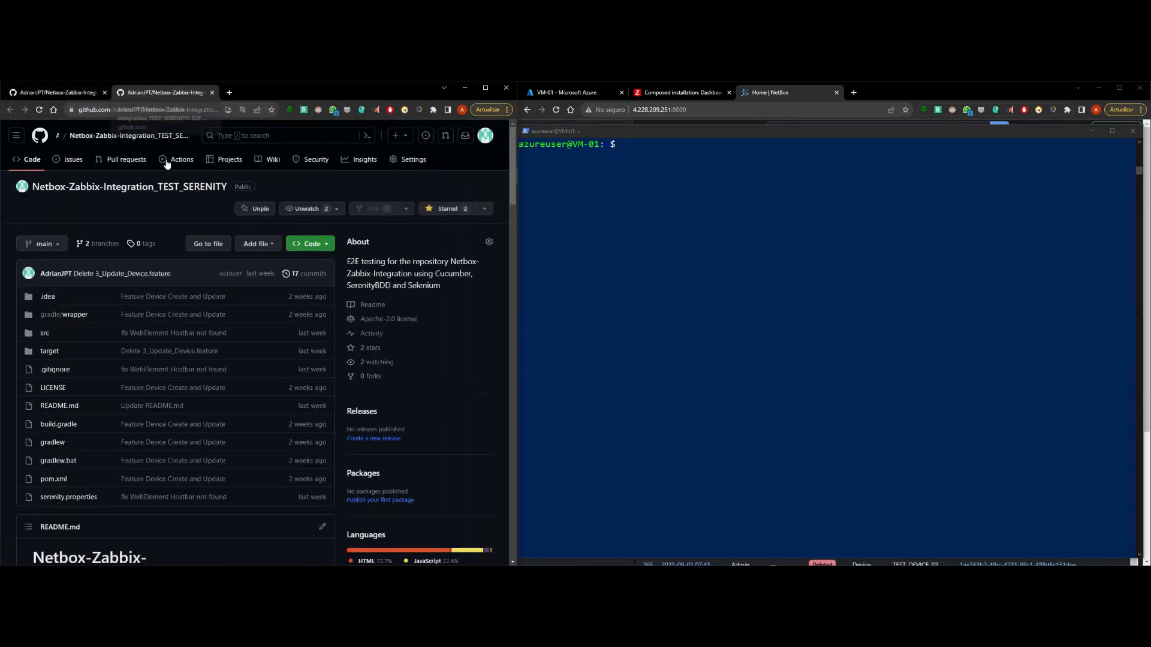
click(168, 160)
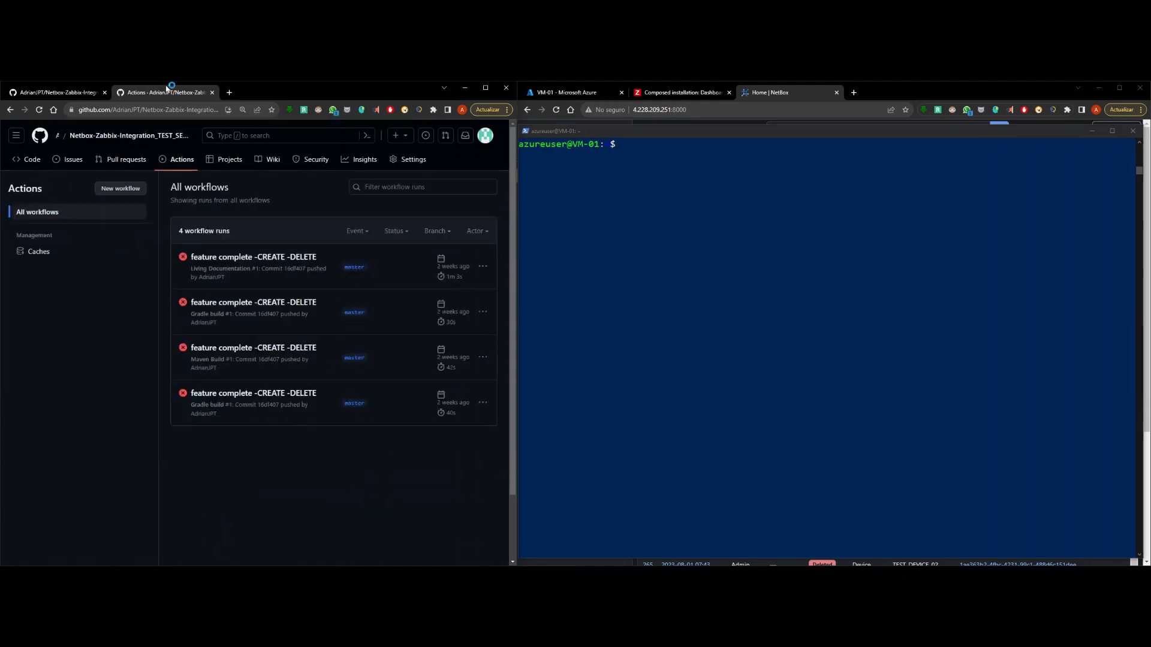
middle_click(168, 88)
View the linked Cypress_E2E repository and return to the integration README
scroll(116, 270, down, 1)
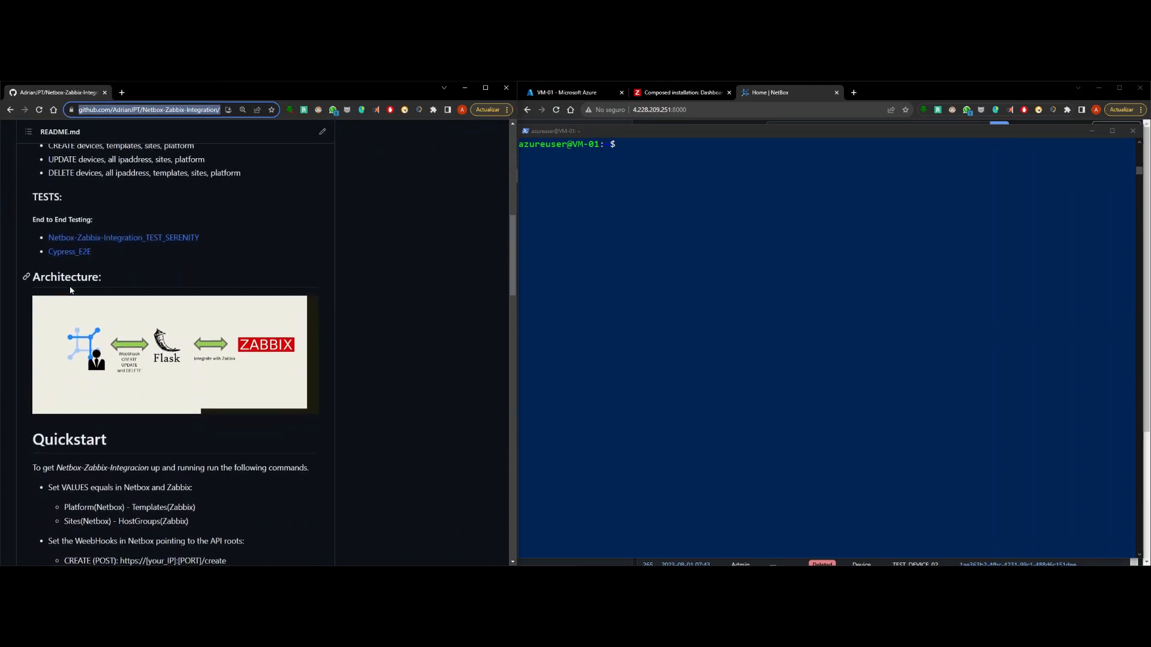
middle_click(84, 255)
click(150, 87)
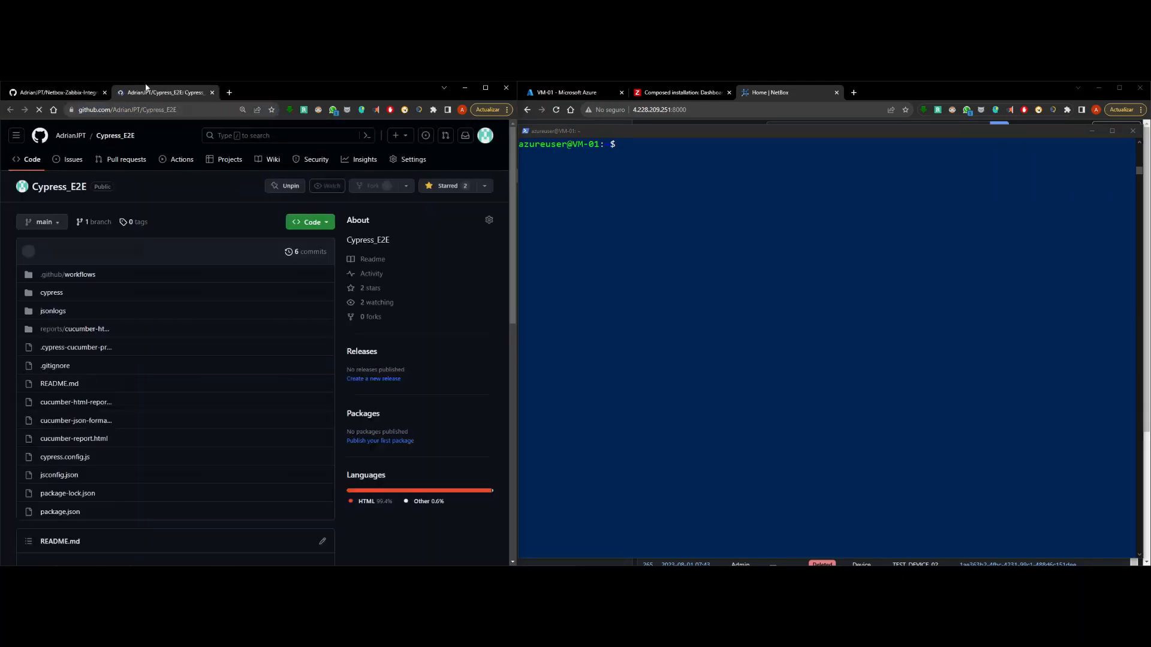
middle_click(142, 95)
Examine the README's architecture diagram and the Quickstart rules matching platforms to templates and sites to host groups
scroll(65, 291, down, 2)
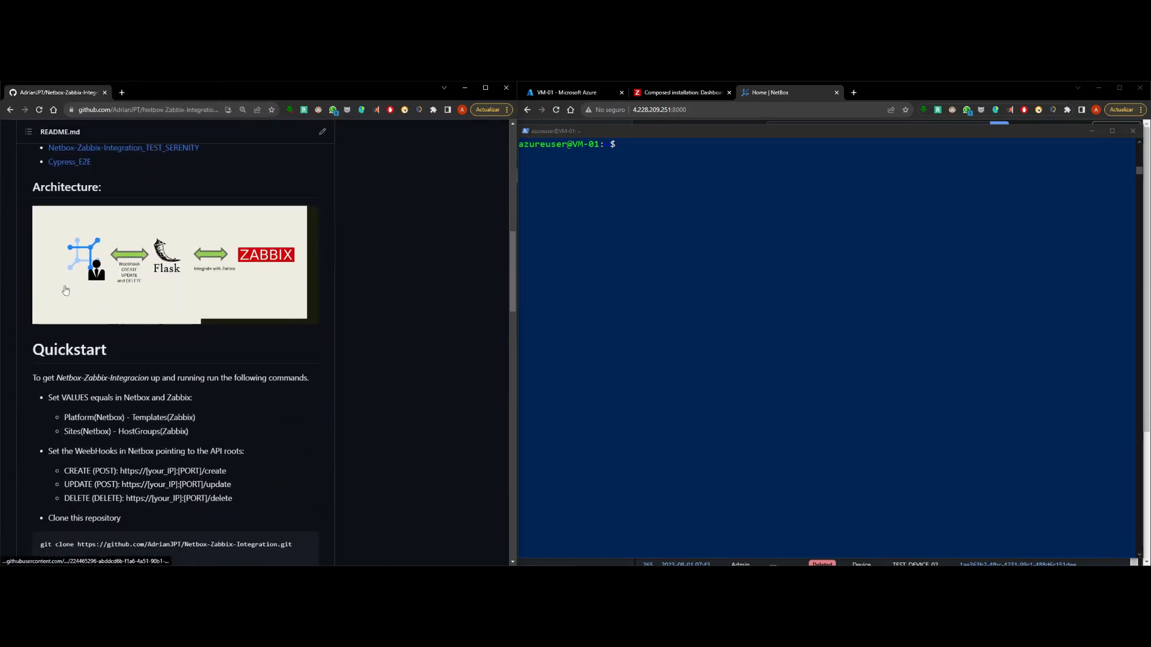
scroll(111, 312, down, 1)
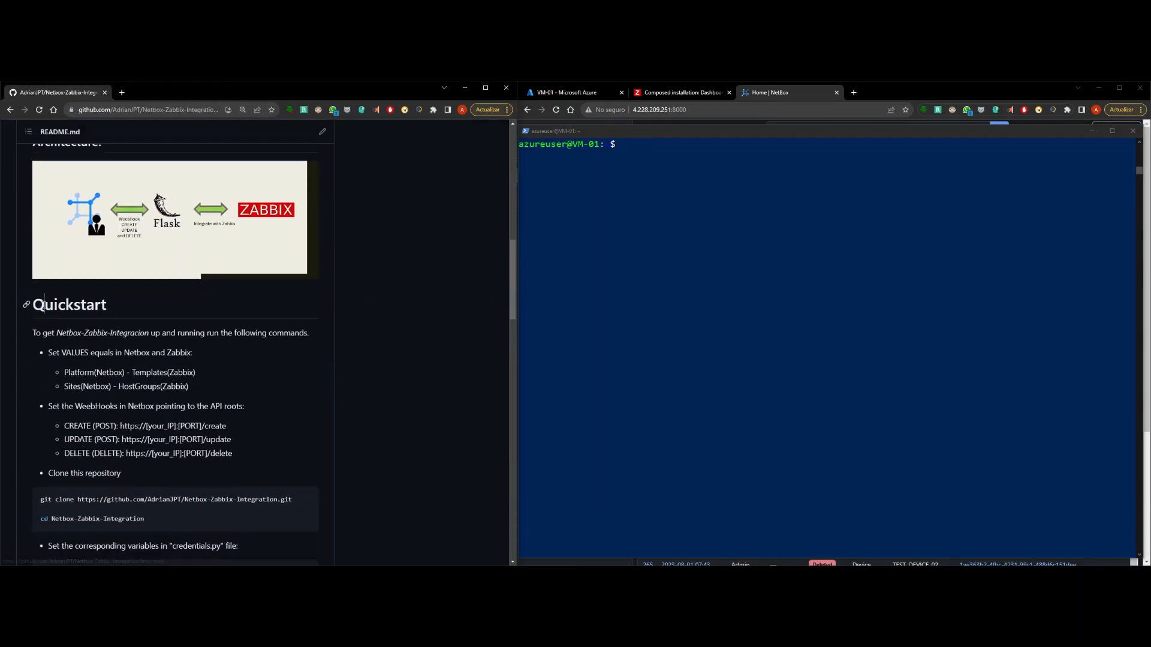
double_click(118, 309)
click(63, 361)
drag(48, 353, 199, 357)
click(72, 365)
double_click(79, 373)
double_click(150, 374)
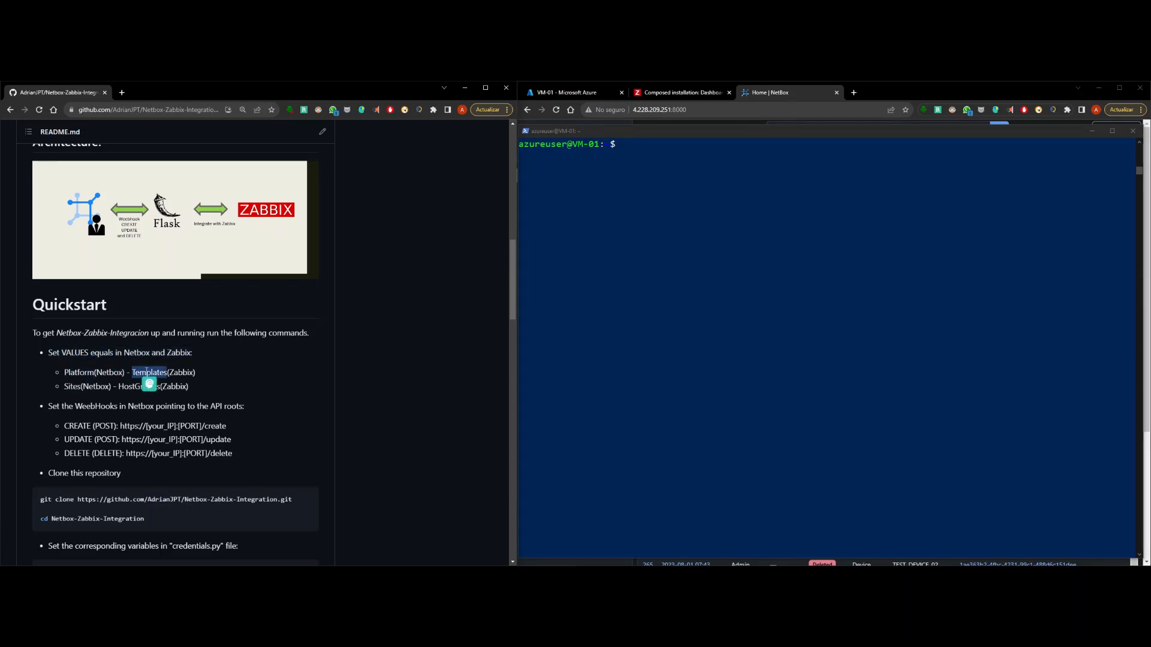
double_click(69, 388)
double_click(135, 387)
scroll(135, 387, down, 1)
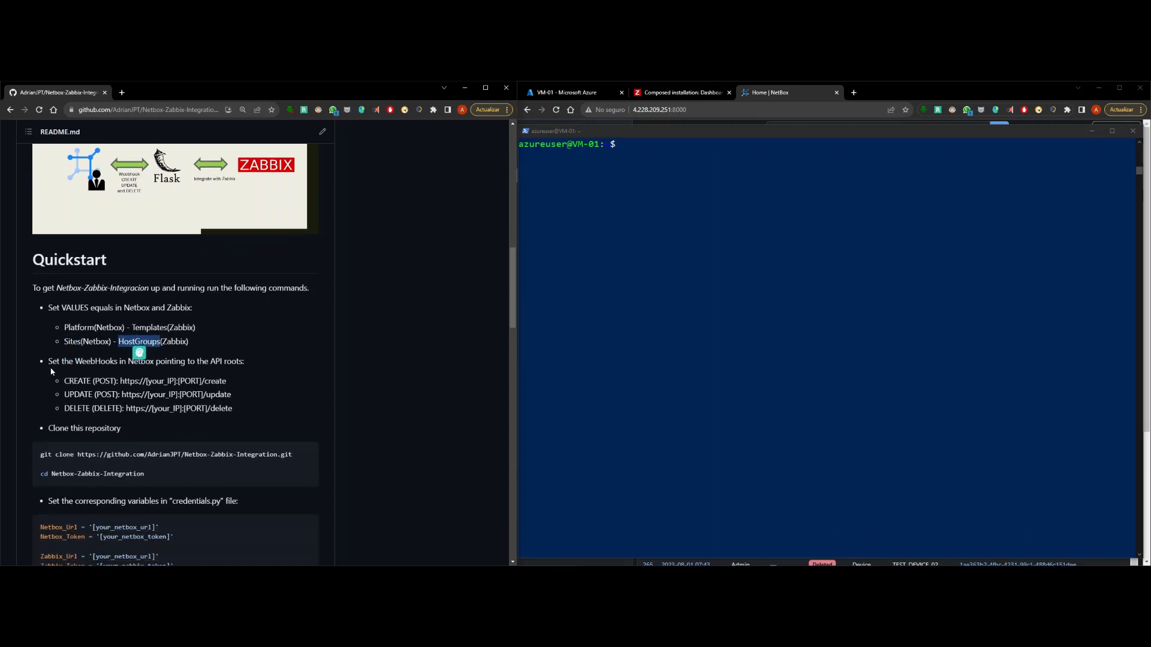
Examine the Quickstart instructions for the NetBox webhooks pointing to the create, update and delete API routes
click(52, 363)
scroll(52, 366, down, 1)
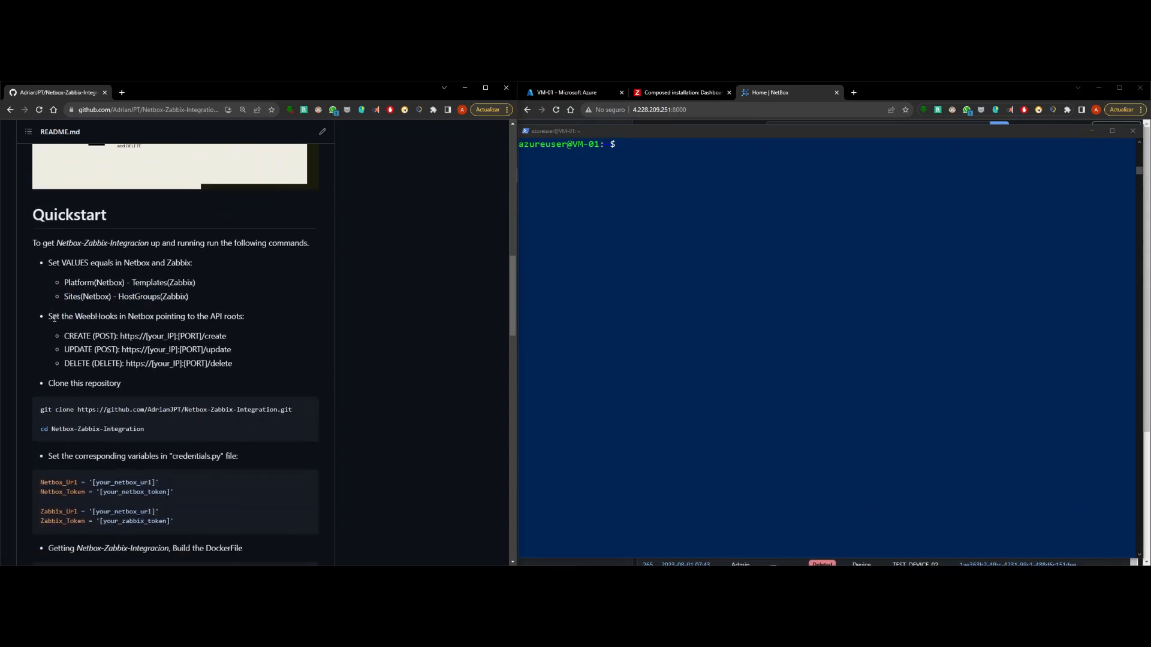
drag(49, 316, 242, 316)
click(242, 317)
scroll(252, 322, down, 1)
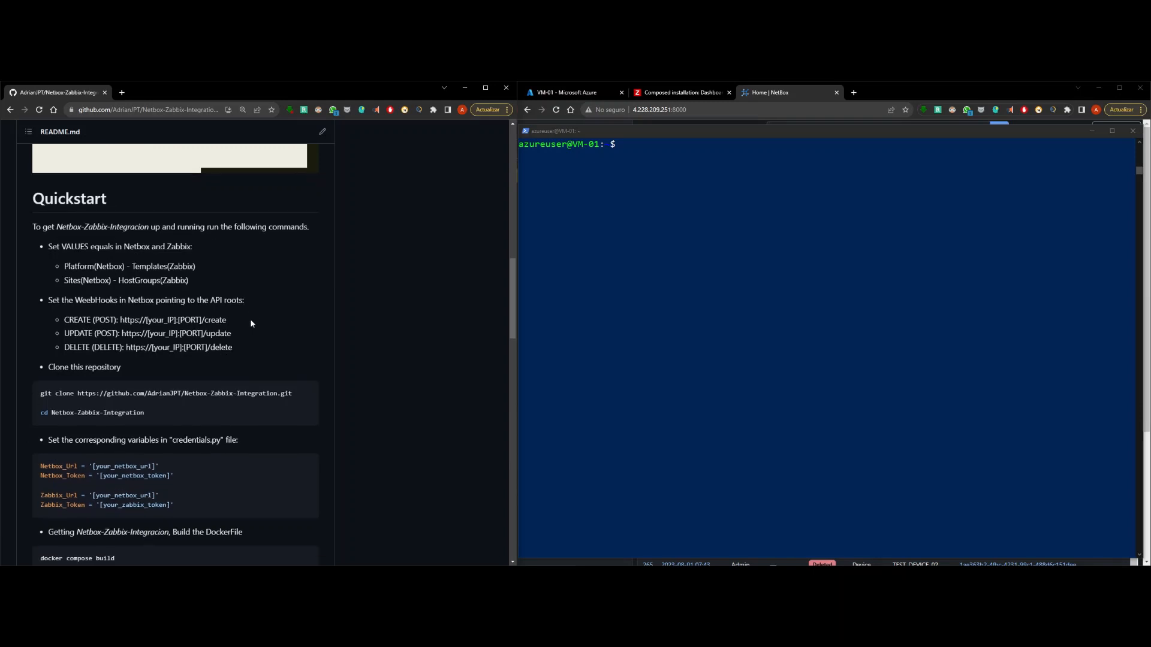
drag(120, 291, 121, 318)
click(115, 318)
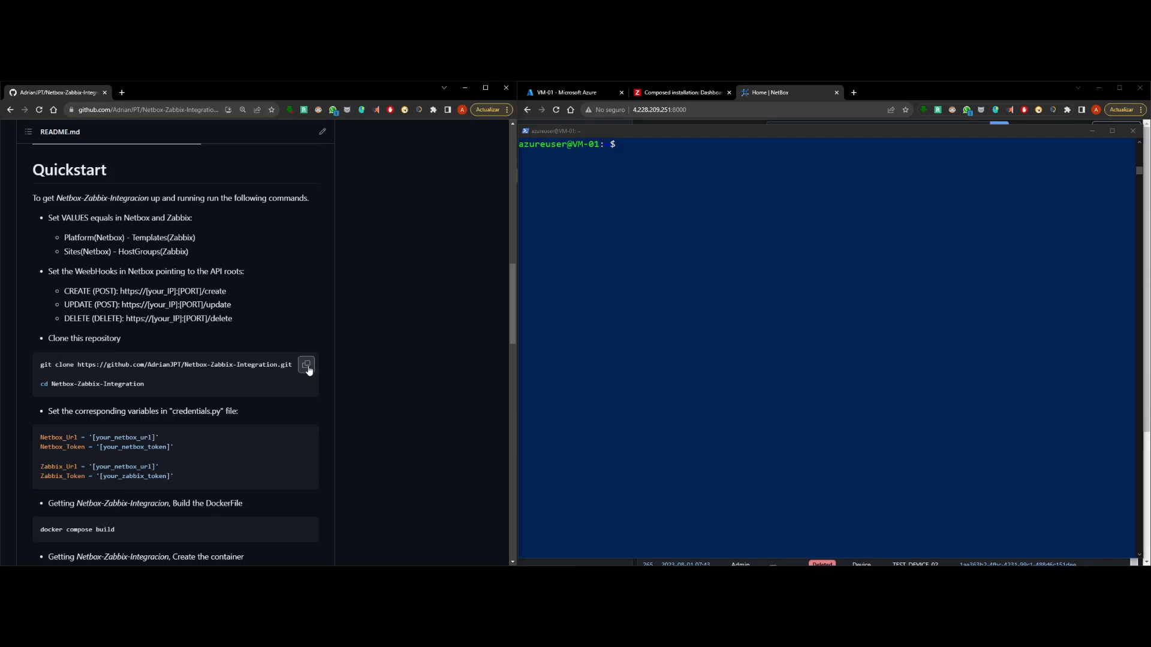
Clone the Netbox-Zabbix-Integration repository in the VM-01 terminal using the Quickstart commands and change into its directory
click(309, 368)
click(660, 204)
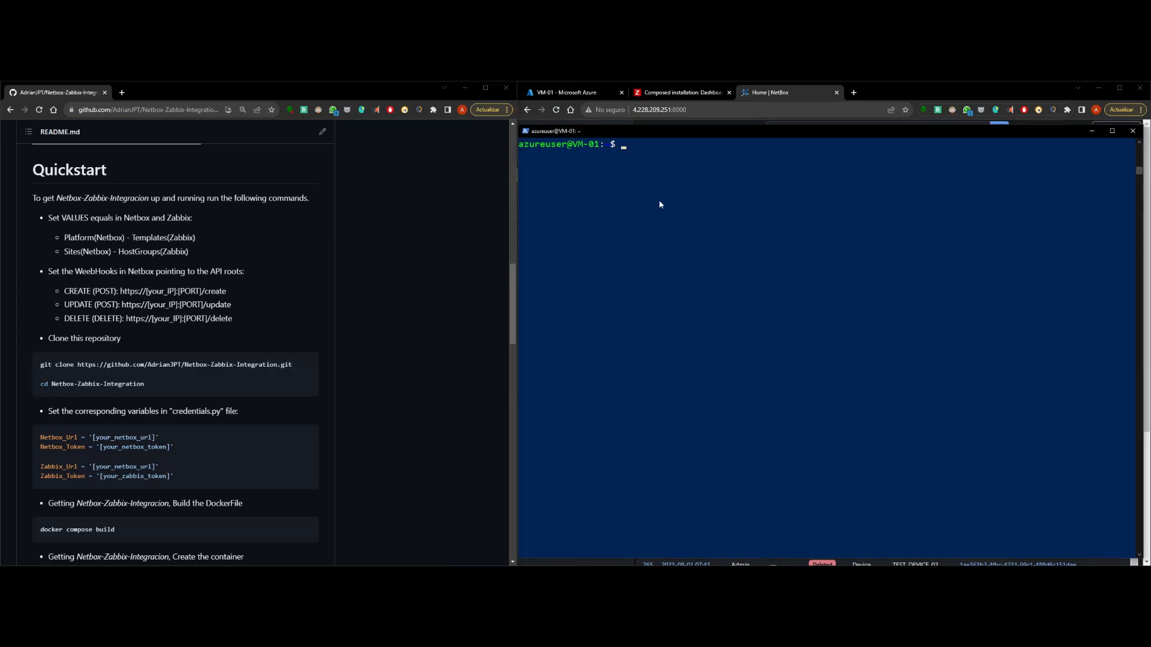
right_click(660, 204)
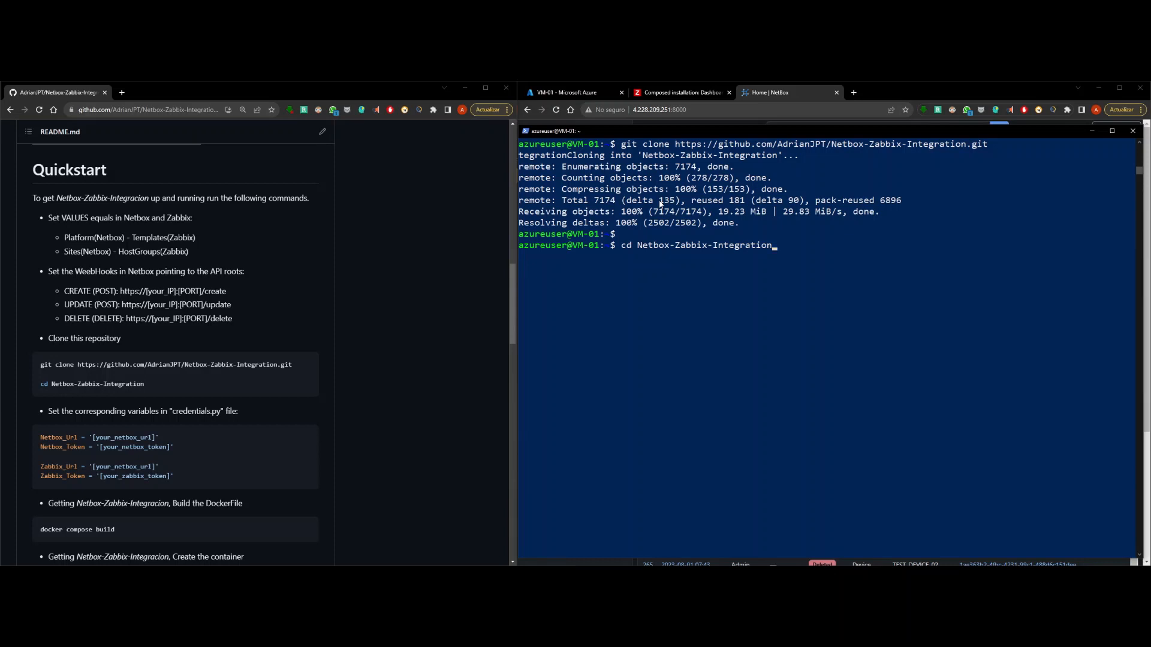
key(Return)
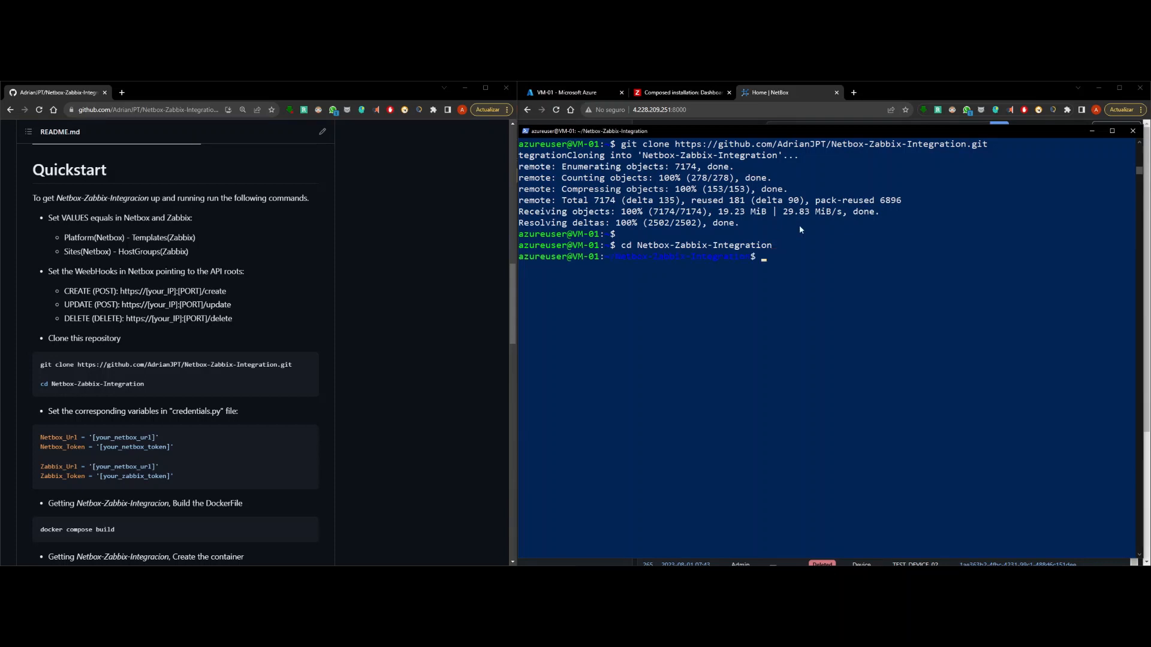
Following the README's credentials instruction, open credentials.py in Vim in the terminal and check its Netbox_Url and Netbox_Token variables
click(246, 410)
drag(54, 411, 274, 416)
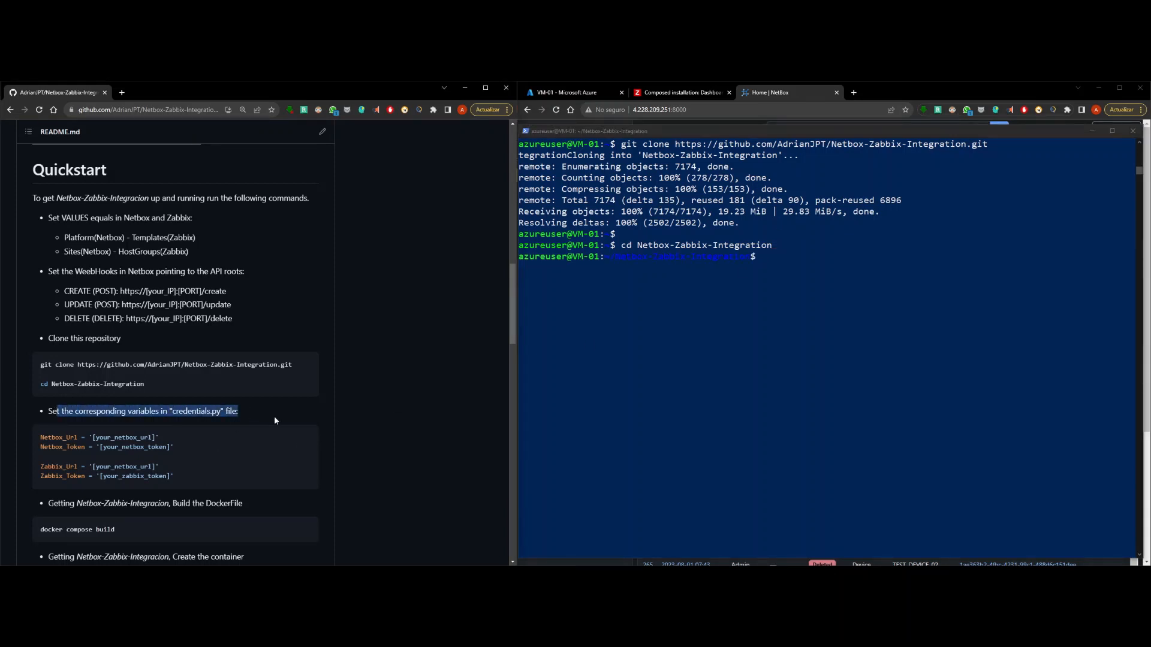
click(749, 329)
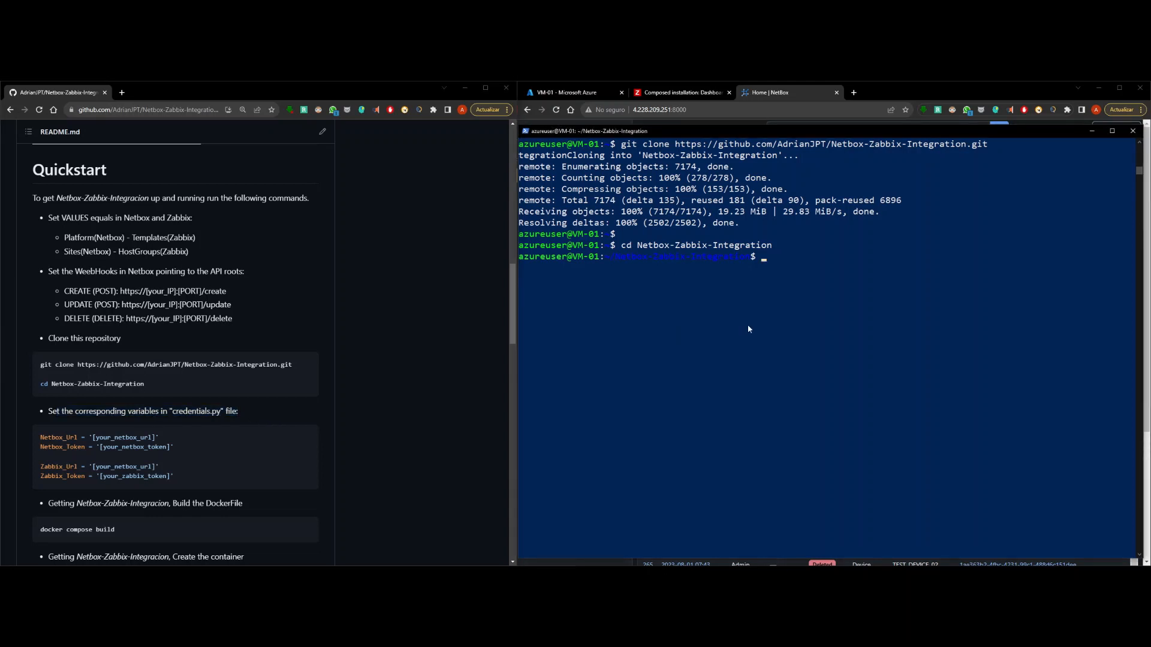
text(vim cre)
key(Tab)
key(Return)
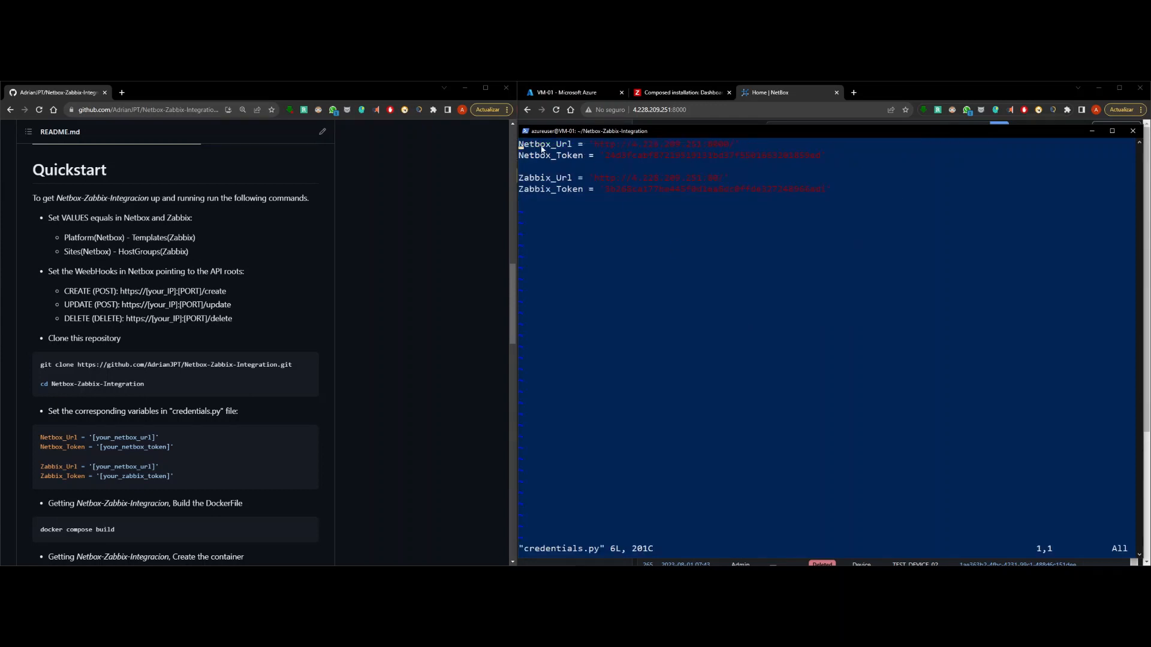
double_click(542, 148)
double_click(552, 156)
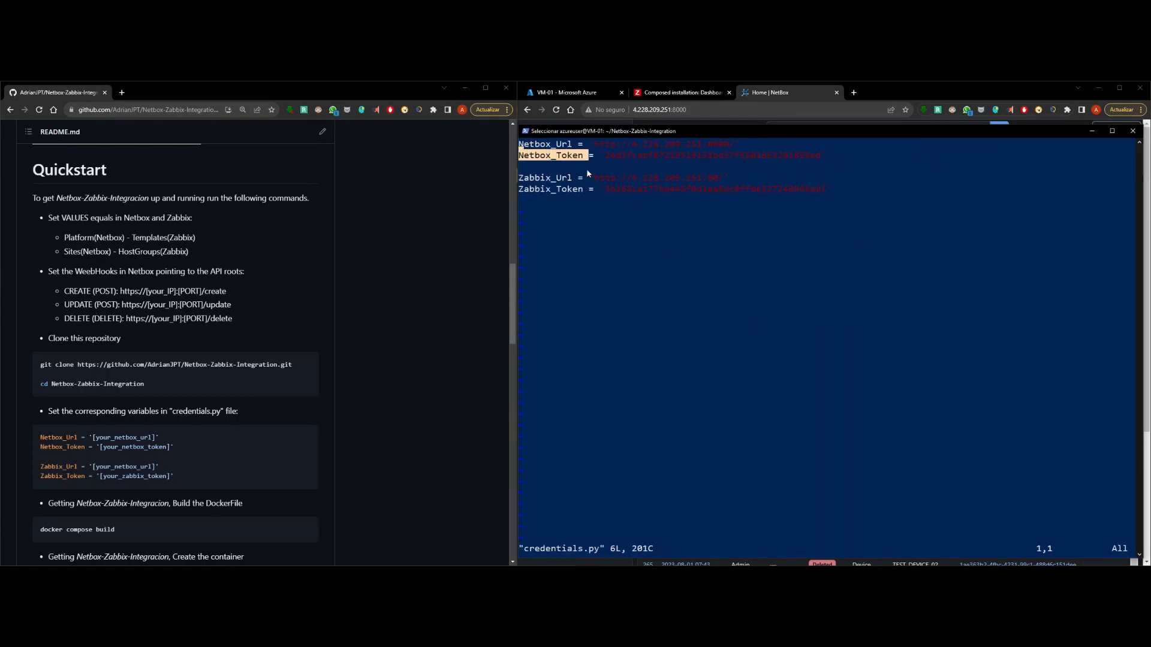
Review the Zabbix variables in credentials.py, switch to NetBox and start adding a new API token for the current account
double_click(548, 178)
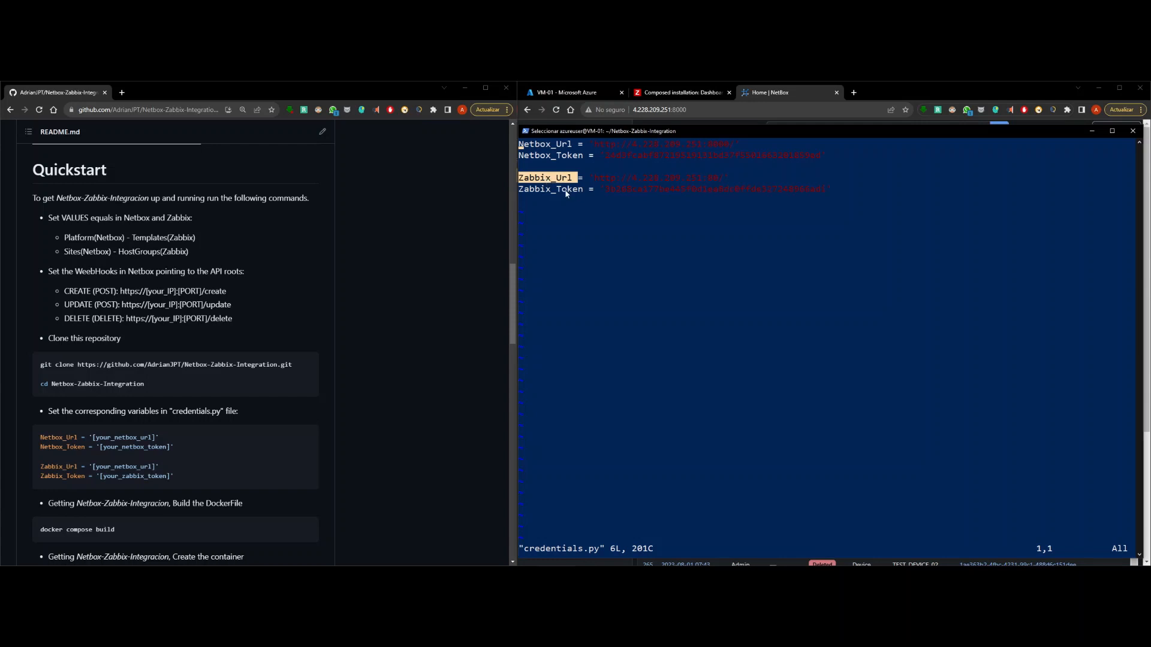
double_click(566, 190)
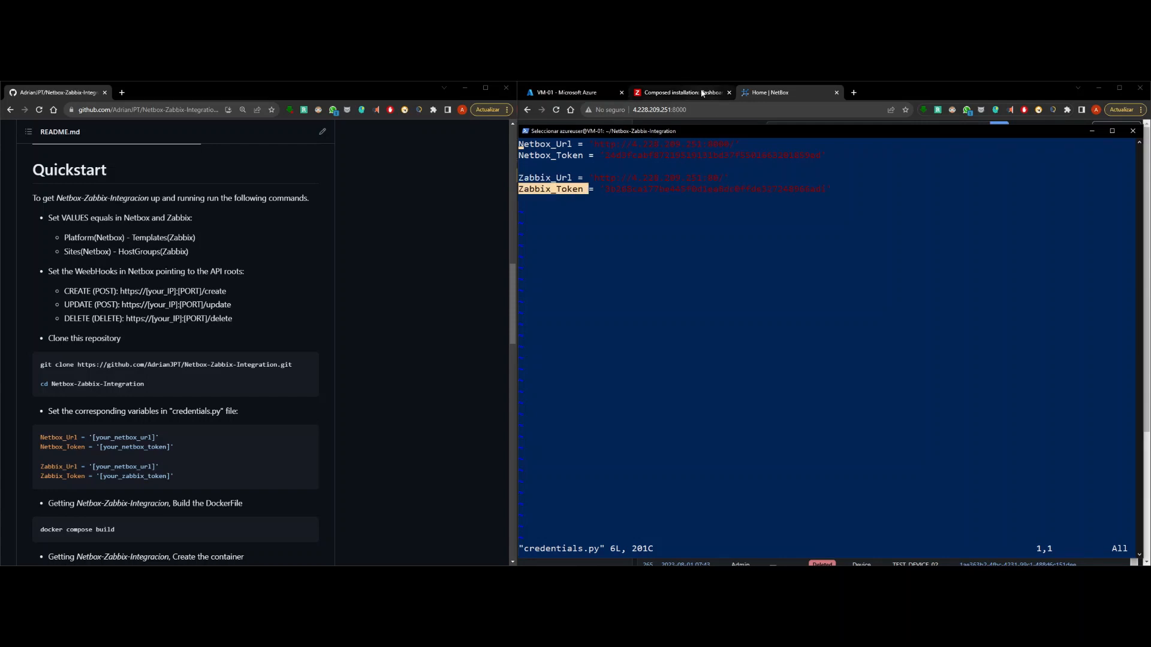
click(777, 94)
click(597, 415)
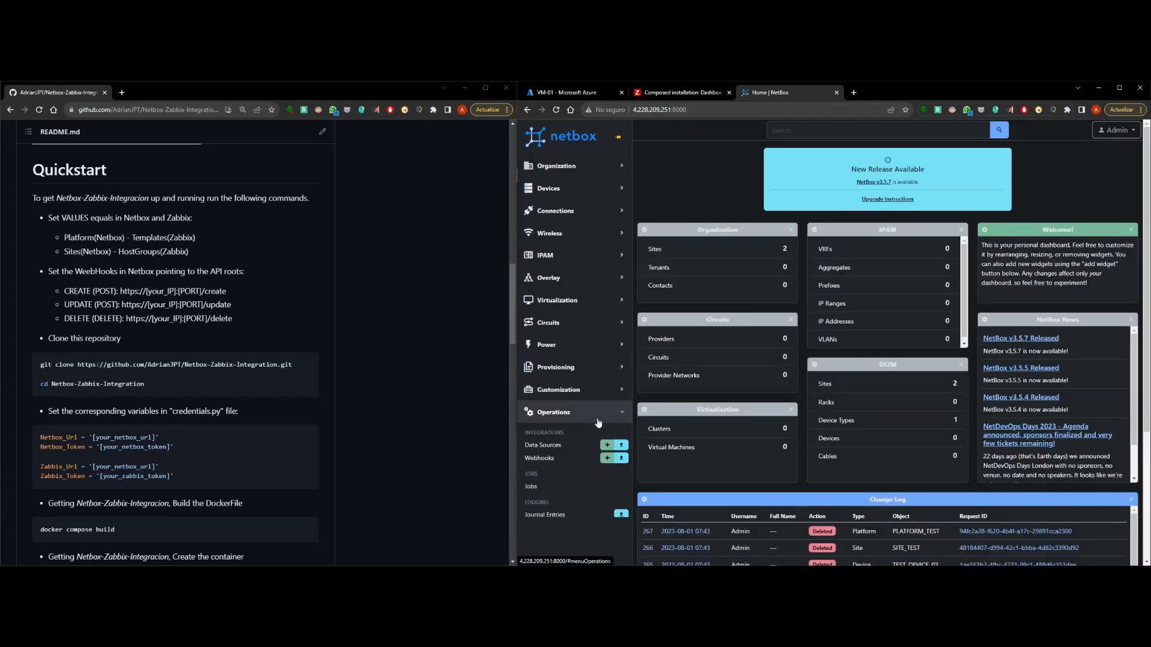
click(1117, 130)
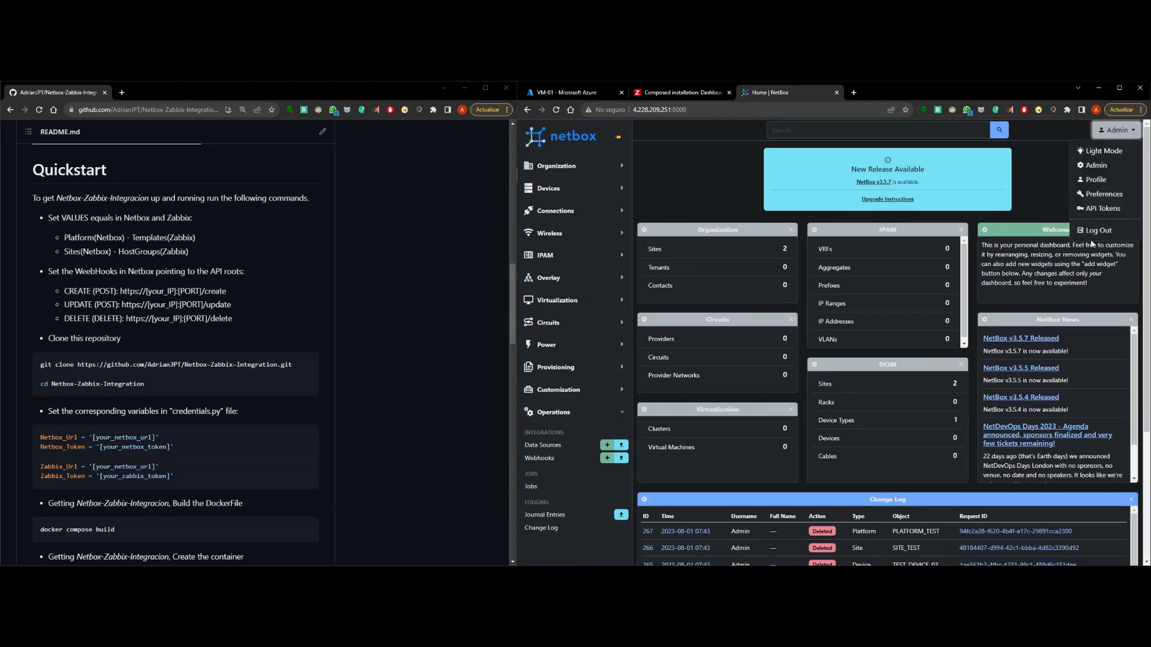
click(1100, 209)
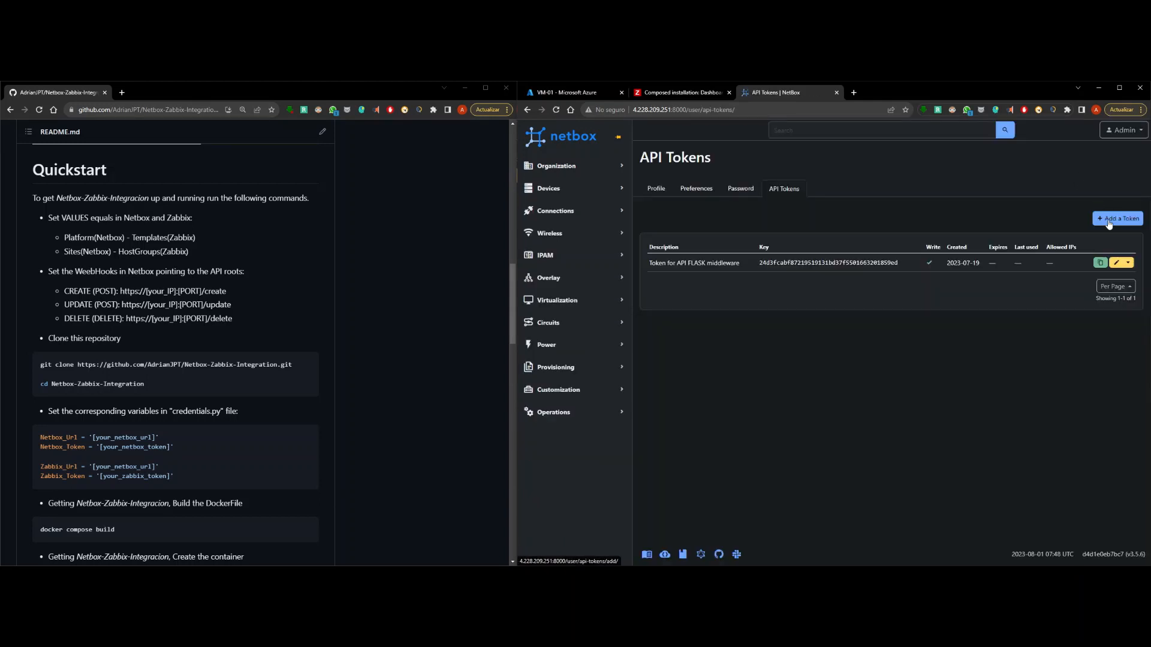
click(1109, 221)
Try to create the NetBox token with a custom value in the Key field, and clear that field
click(861, 235)
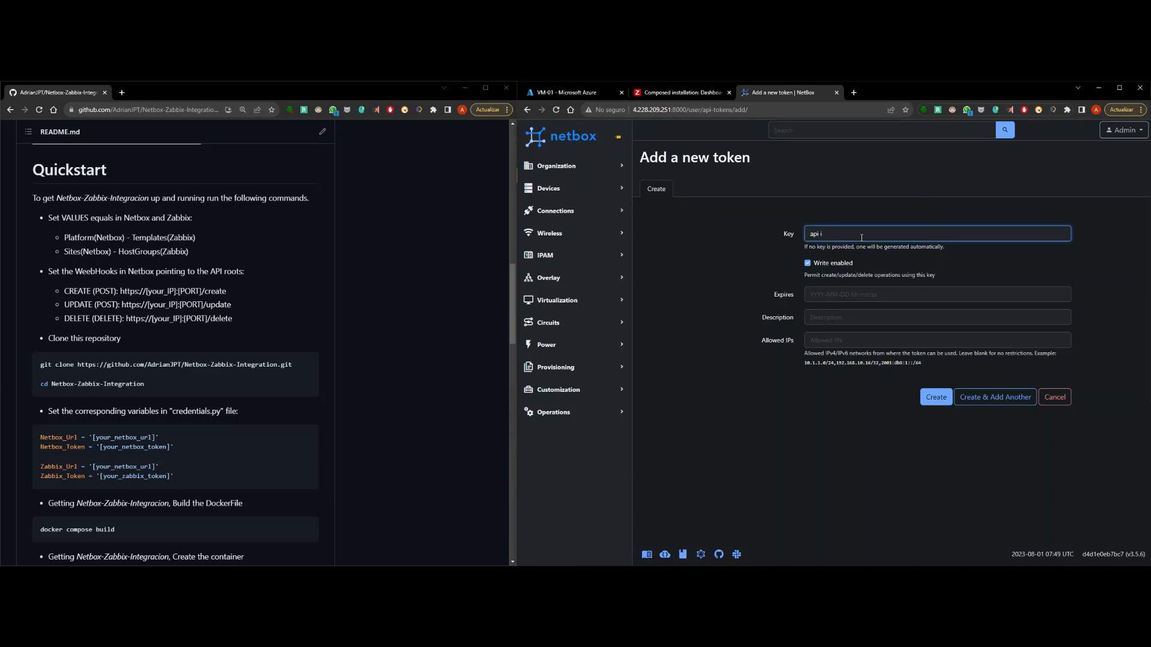
text(api integration)
click(940, 399)
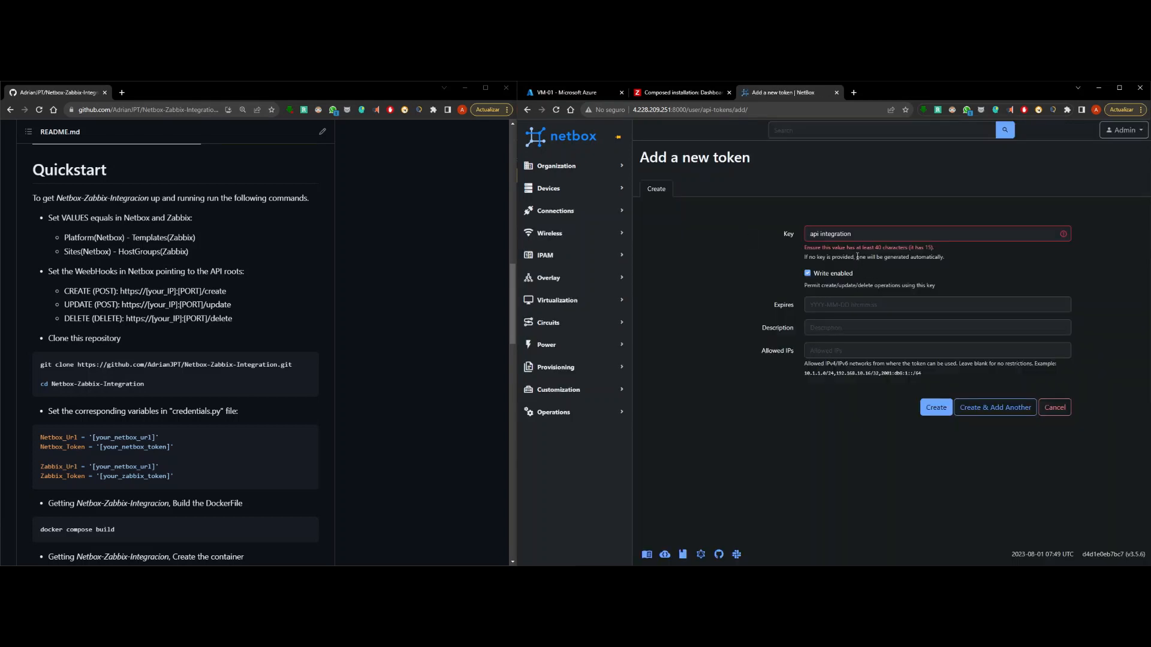
click(889, 237)
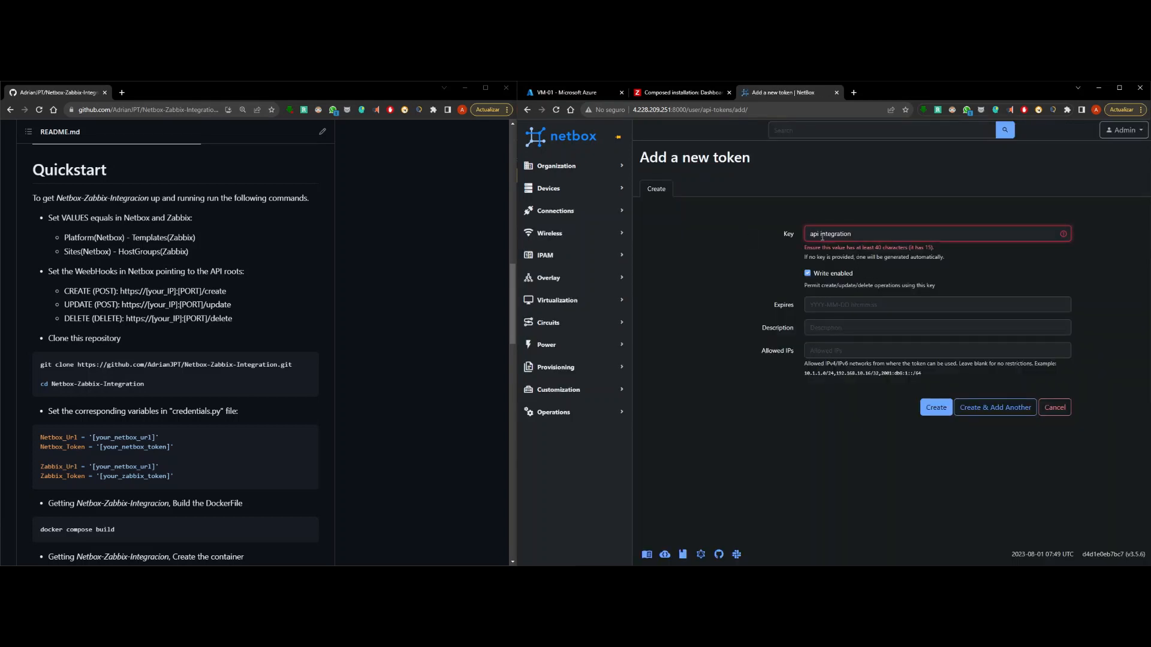
key(BackSpace)
text(-)
click(944, 412)
key(ctrl+a)
key(BackSpace)
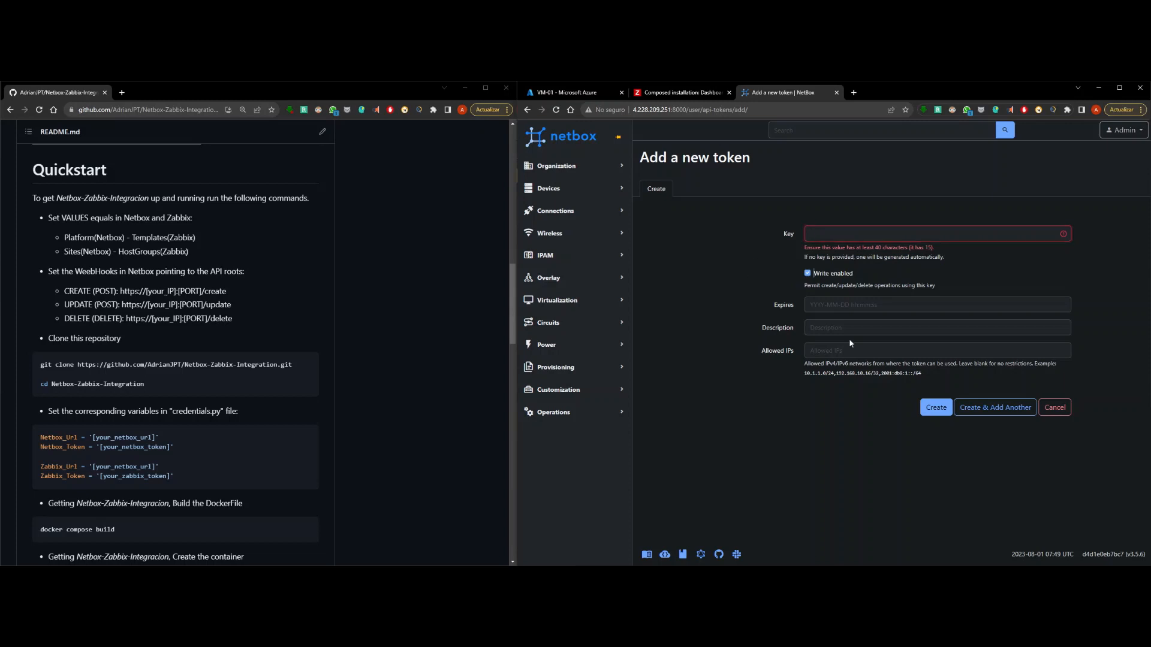
Create the write-enabled NetBox token with the key left blank and copy the generated key
click(933, 410)
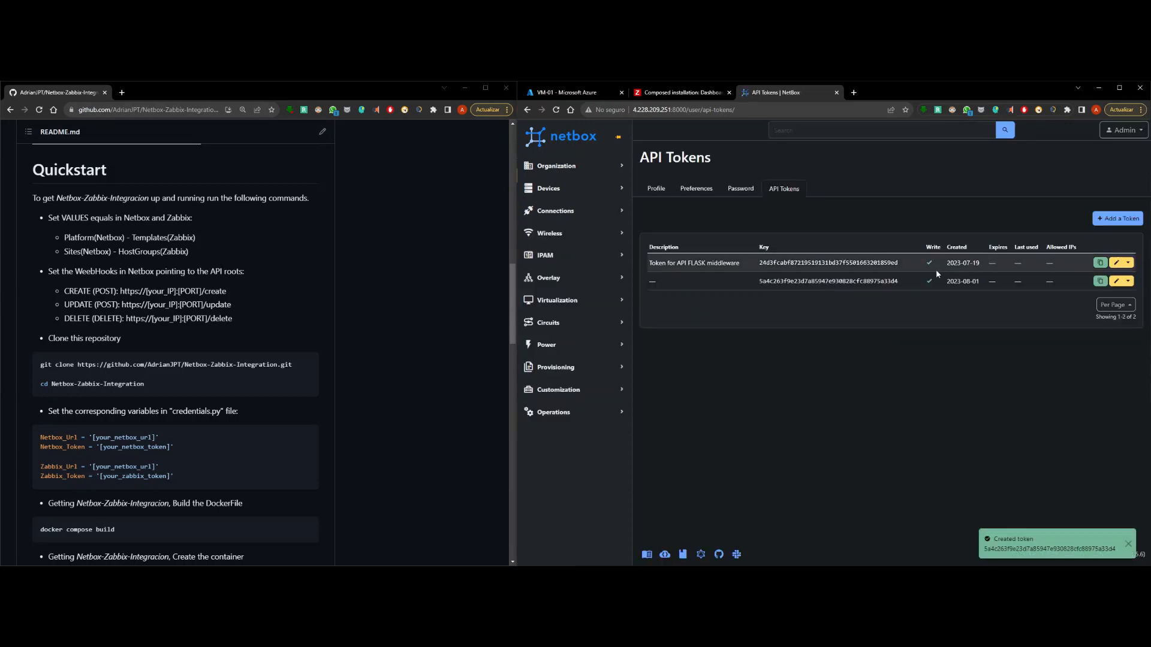
right_click(857, 285)
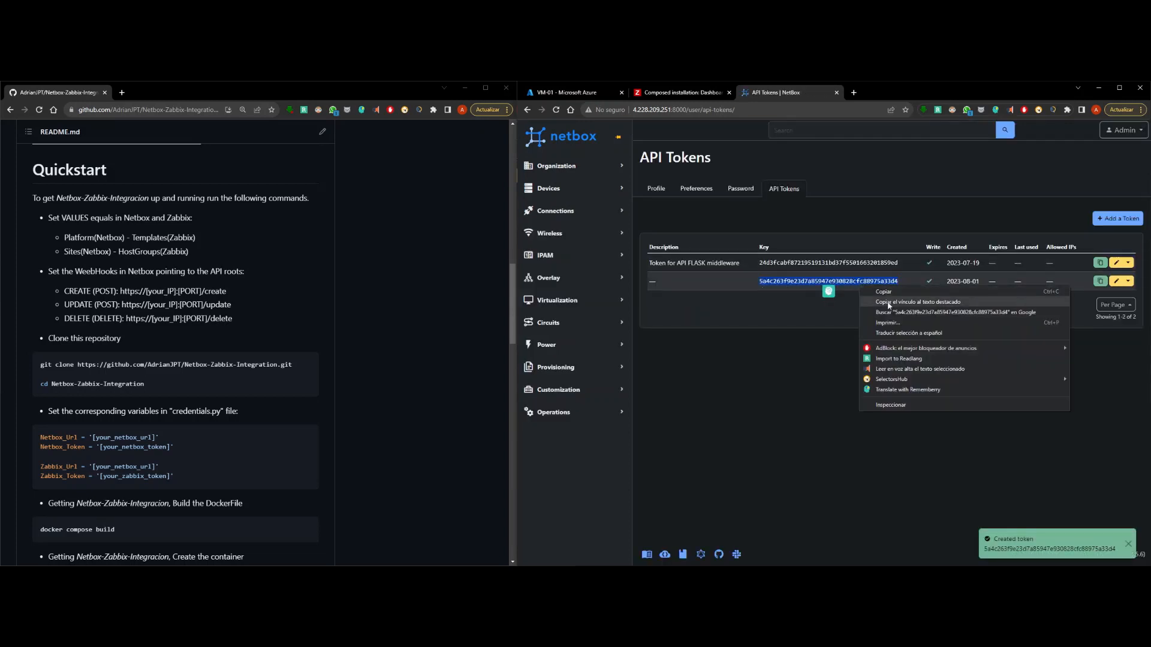
click(893, 290)
right_click(876, 283)
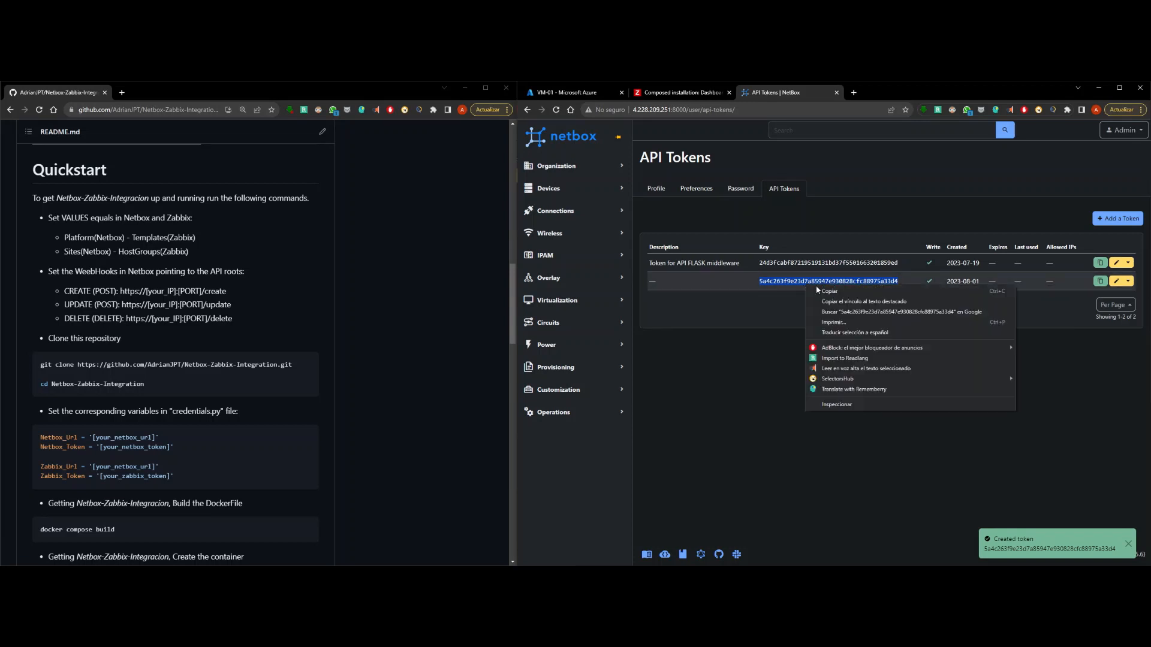
click(830, 298)
click(771, 352)
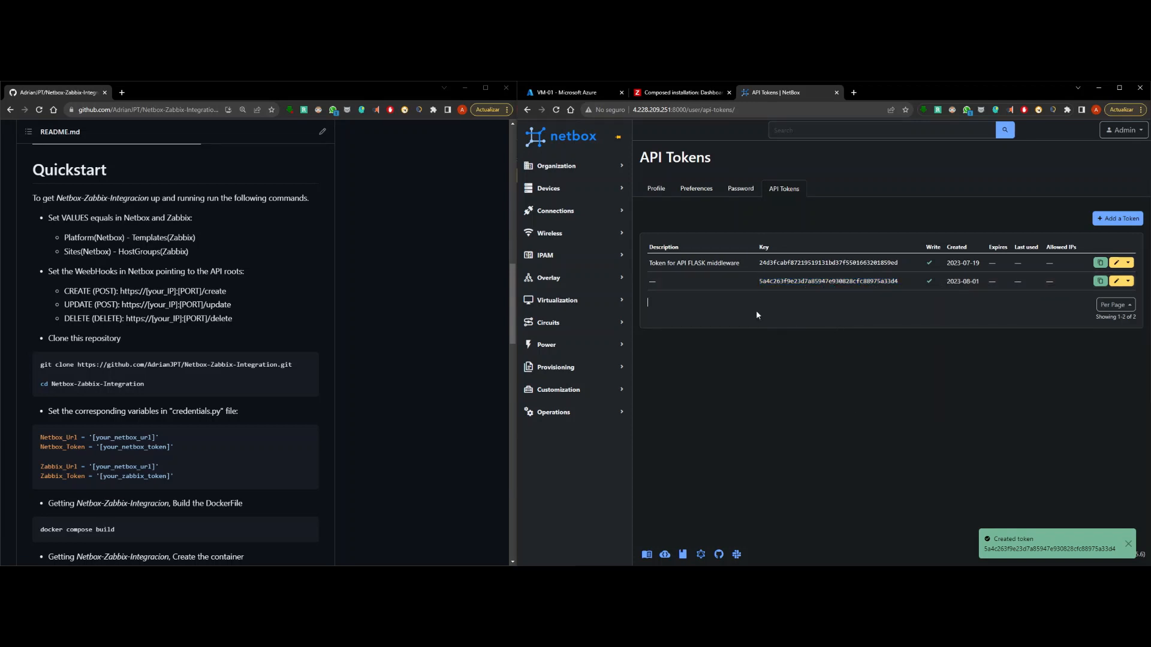
Switch to the credentials.py terminal and replace the Netbox_Token value with the copied NetBox API token
key(alt+Tab)
key(Right)
key(Right)
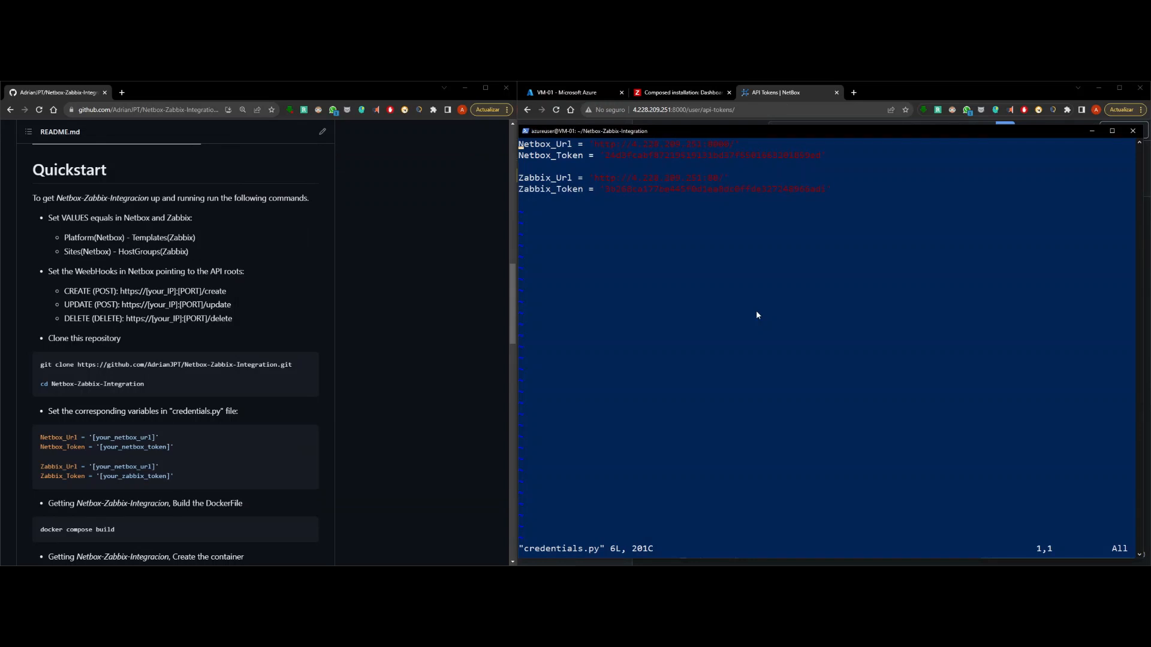
key(Down)
key(Right)
key(Right)
key(Right)
key(Right)
key(Right)
key(Right)
key(Right)
key(Right)
key(Right)
key(Right)
key(Right)
key(Right)
key(Right)
key(Right)
key(Right)
key(Right)
key(Right)
key(Right)
key(Right)
key(Right)
key(Right)
key(Right)
key(Right)
key(Right)
key(Right)
key(Right)
key(Right)
key(Right)
key(Right)
key(Right)
key(Right)
key(Right)
key(Right)
key(a)
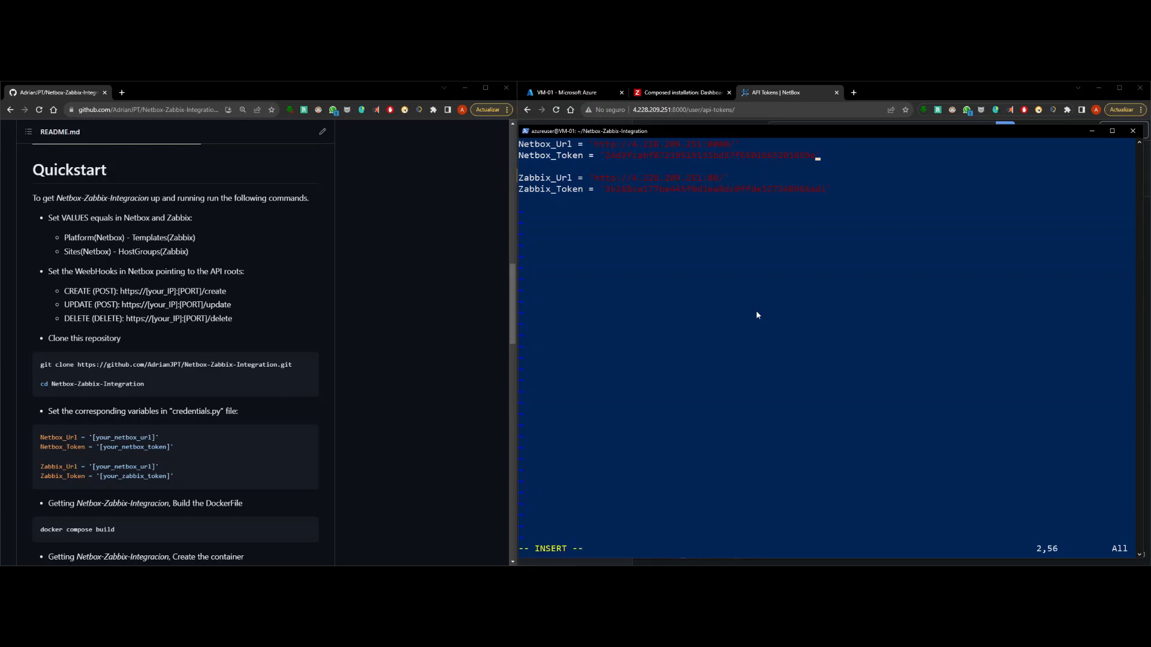
key(BackSpace)
key(BackSpace)
key(BackSpace)
key(BackSpace)
key(BackSpace)
key(BackSpace)
key(BackSpace)
key(BackSpace)
key(BackSpace)
key(BackSpace)
key(BackSpace)
key(BackSpace)
key(BackSpace)
key(BackSpace)
key(BackSpace)
key(BackSpace)
key(BackSpace)
key(BackSpace)
key(BackSpace)
key(BackSpace)
key(BackSpace)
key(BackSpace)
key(BackSpace)
key(BackSpace)
key(BackSpace)
key(BackSpace)
key(BackSpace)
right_click(757, 314)
Compare the NetBox and Zabbix server addresses in the browser with the URL values in credentials.py
drag(592, 146, 738, 151)
click(738, 146)
click(779, 168)
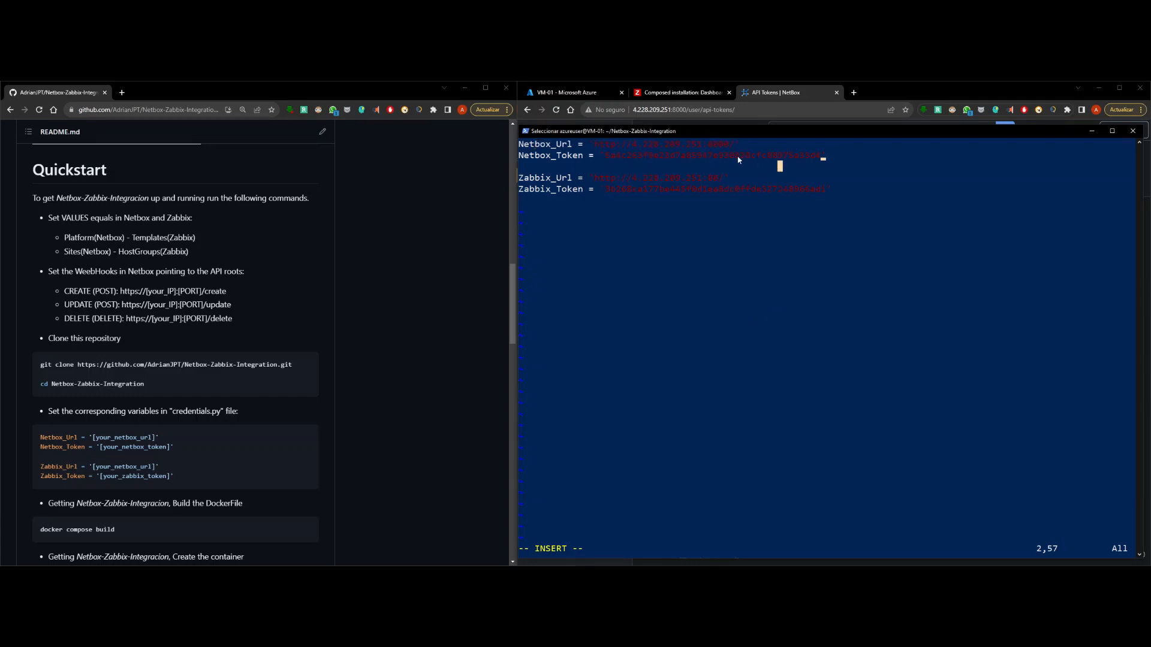
click(683, 92)
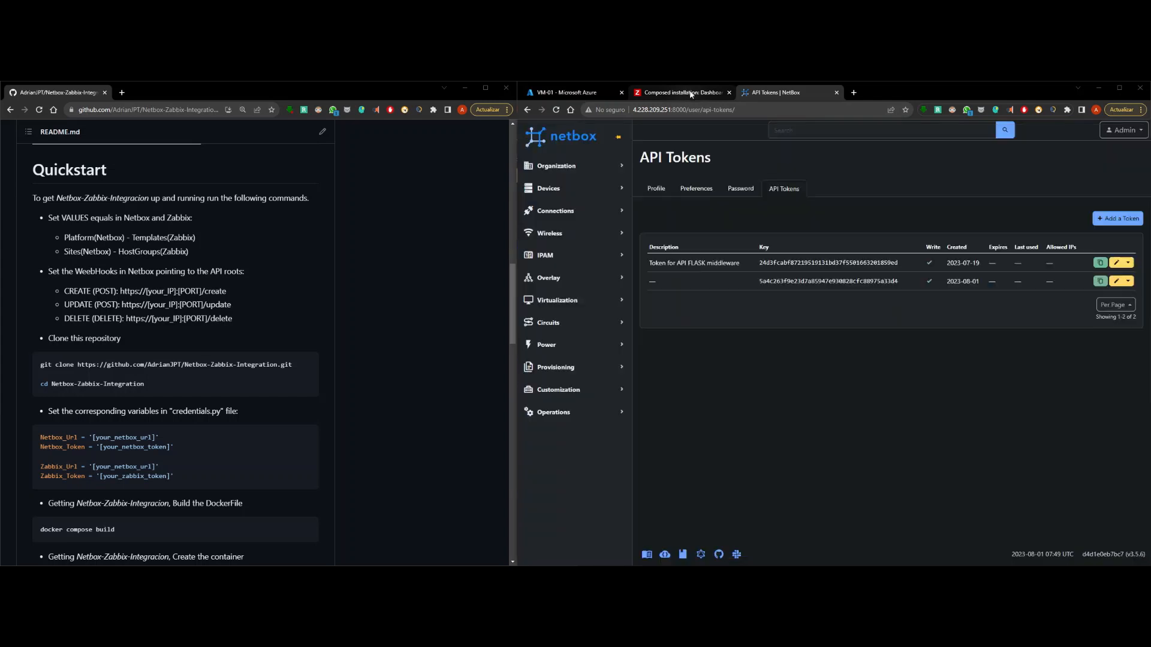
click(673, 111)
drag(671, 111, 634, 113)
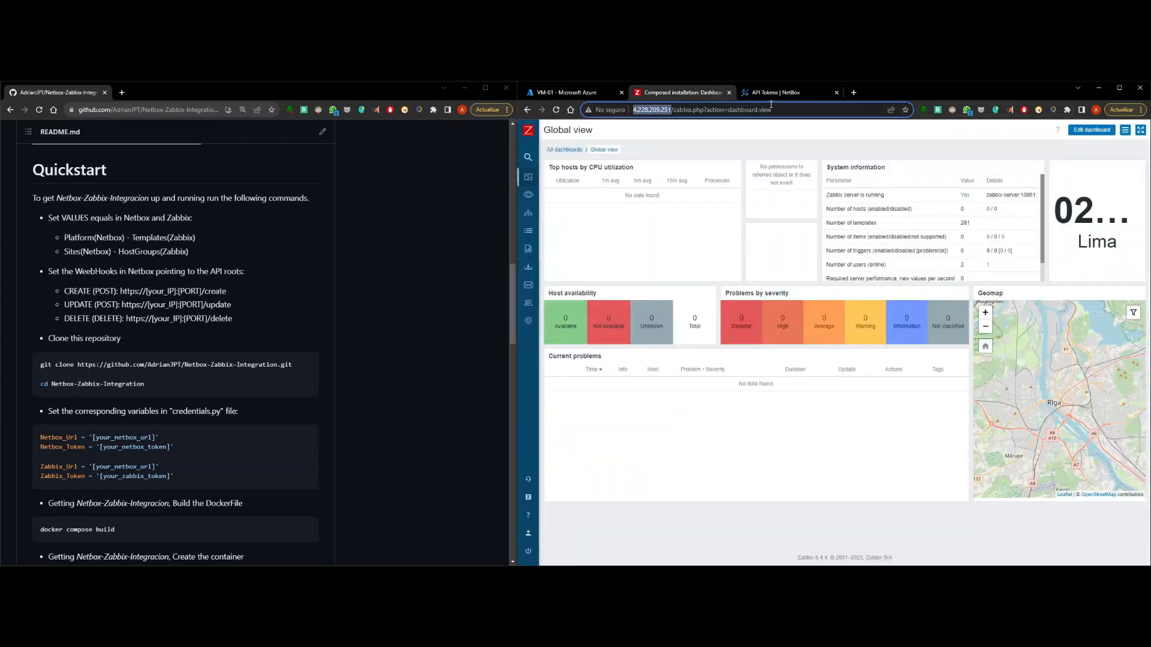
click(777, 94)
click(717, 94)
key(alt+Tab)
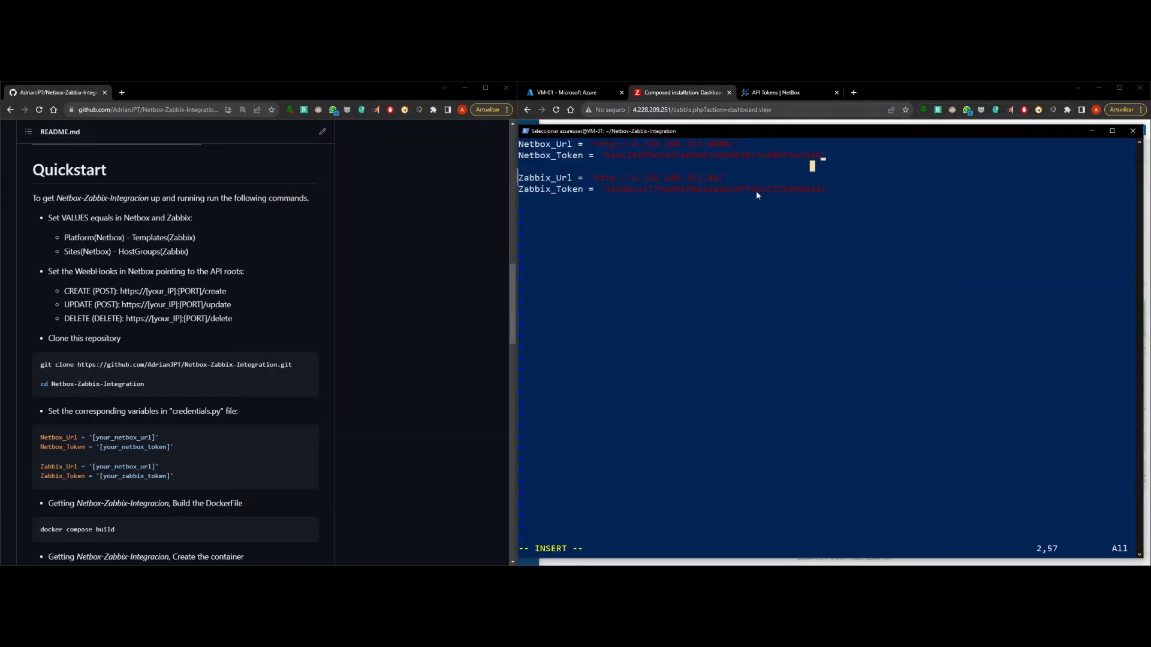
click(662, 111)
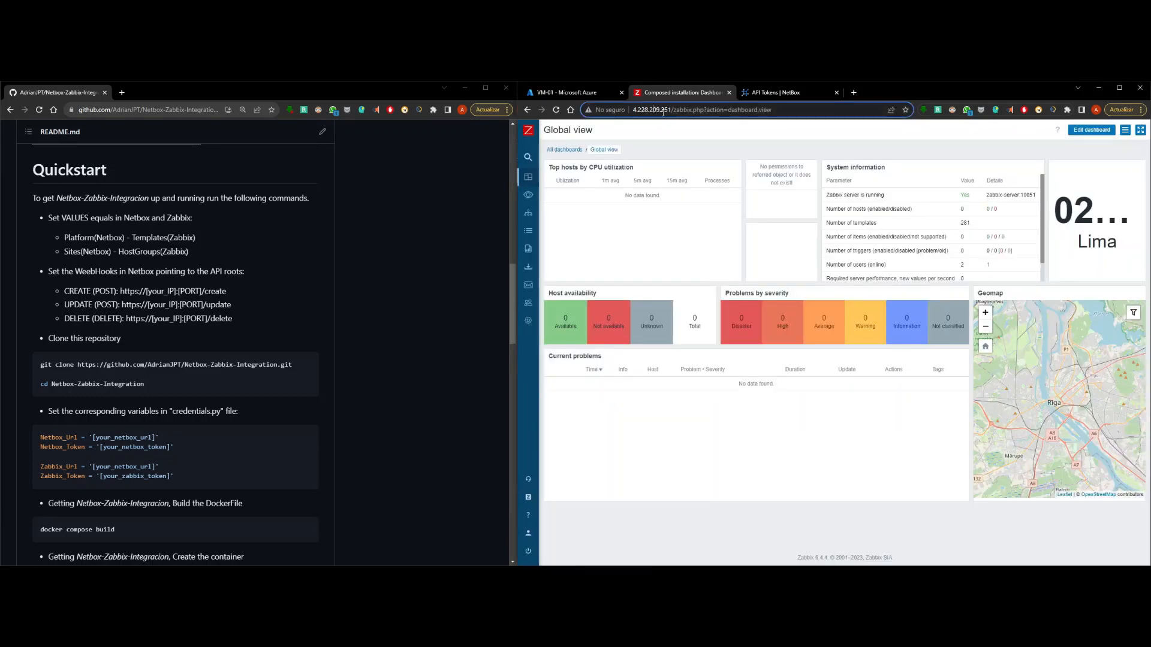
key(alt+Tab)
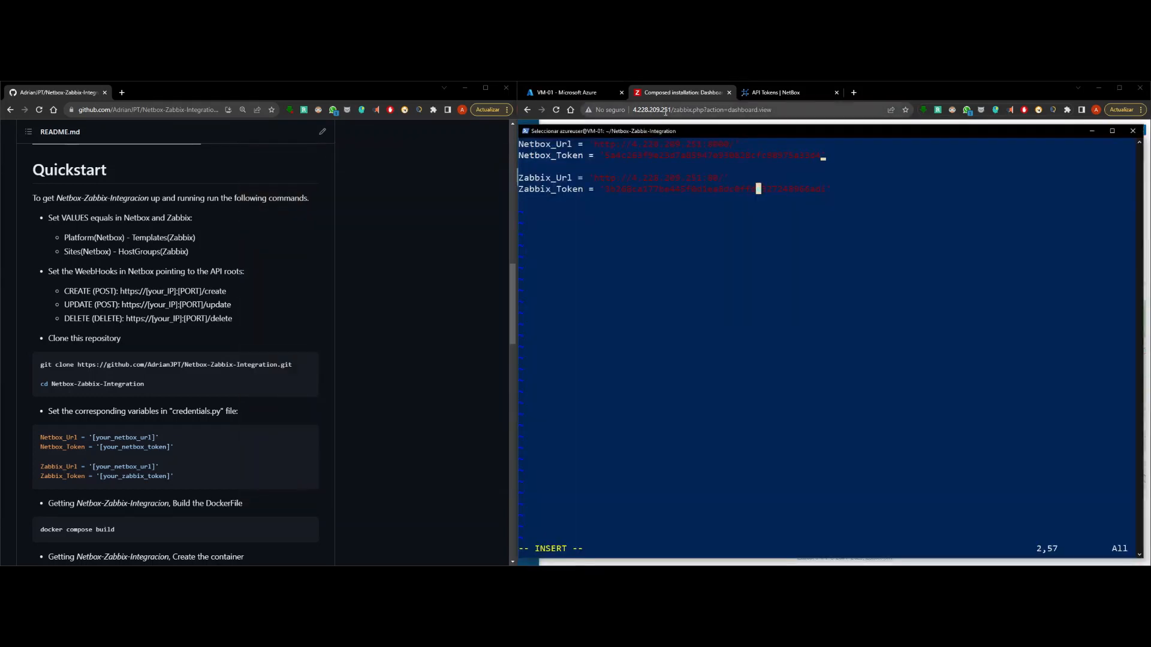
Check the Zabbix_Token variable in credentials.py and open the current user's API tokens list in Zabbix
drag(519, 190, 591, 196)
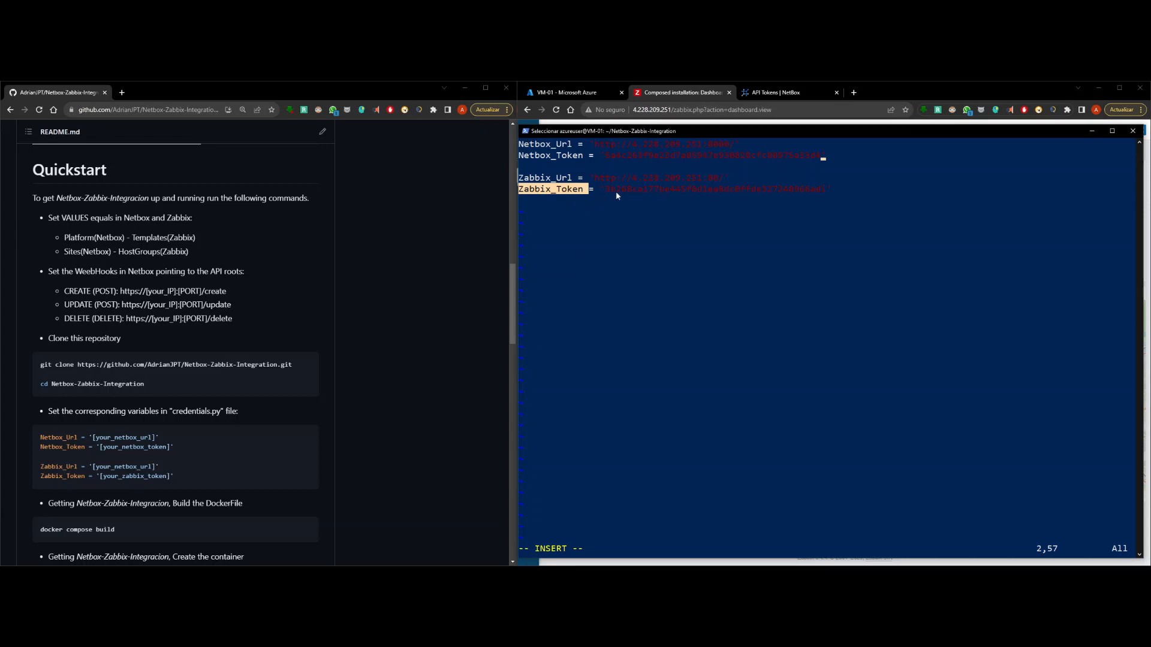
click(679, 100)
mouse_move(519, 416)
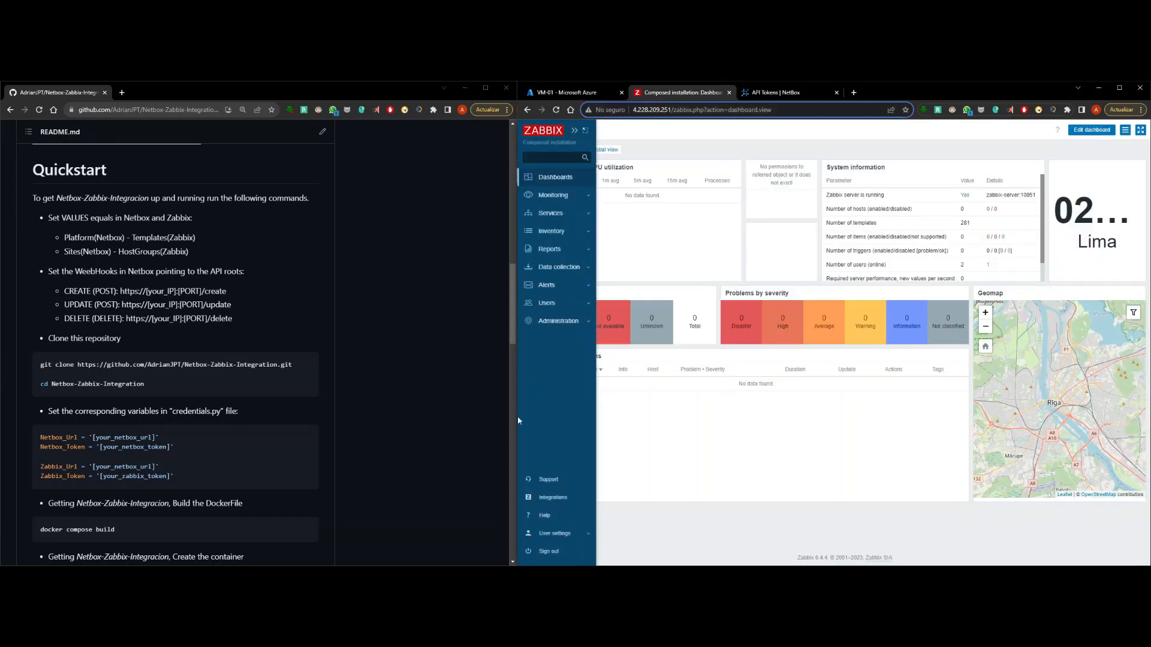
click(565, 536)
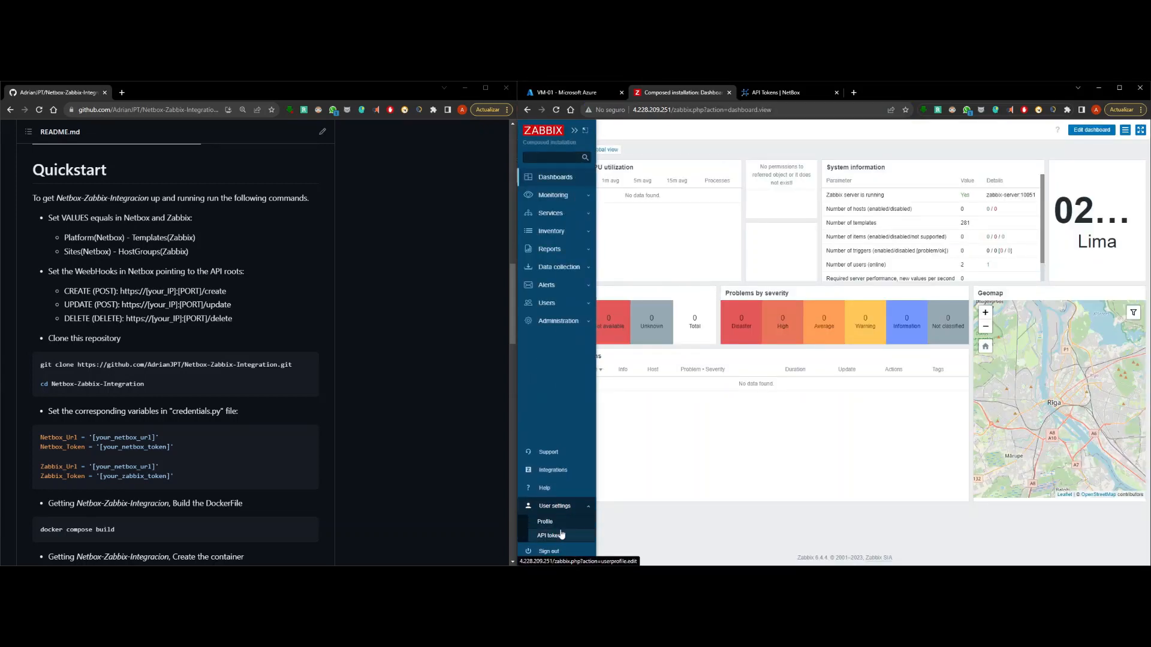
click(562, 539)
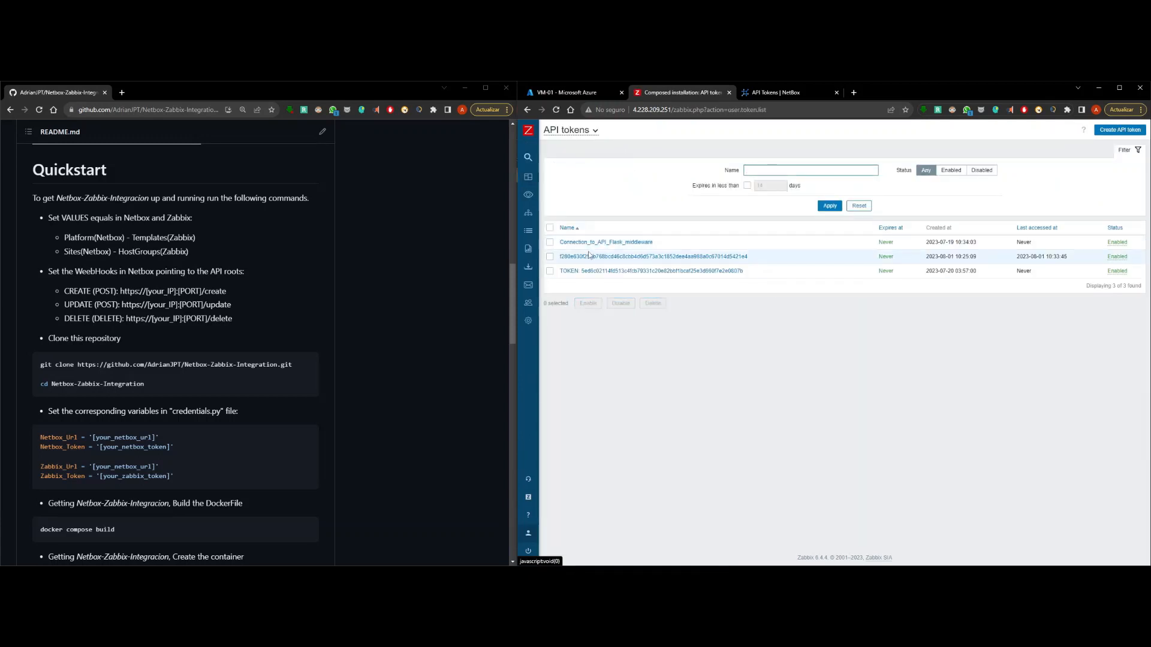
Create an enabled Zabbix API token named 1 without an expiration date and copy its auth token
click(1120, 130)
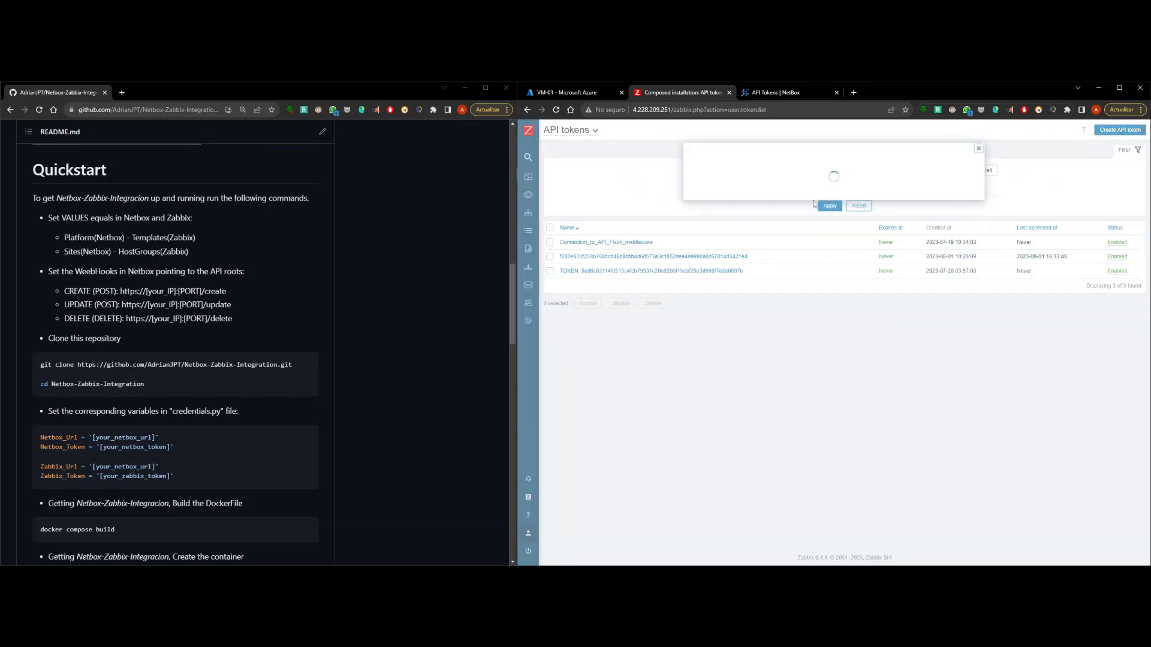
click(783, 174)
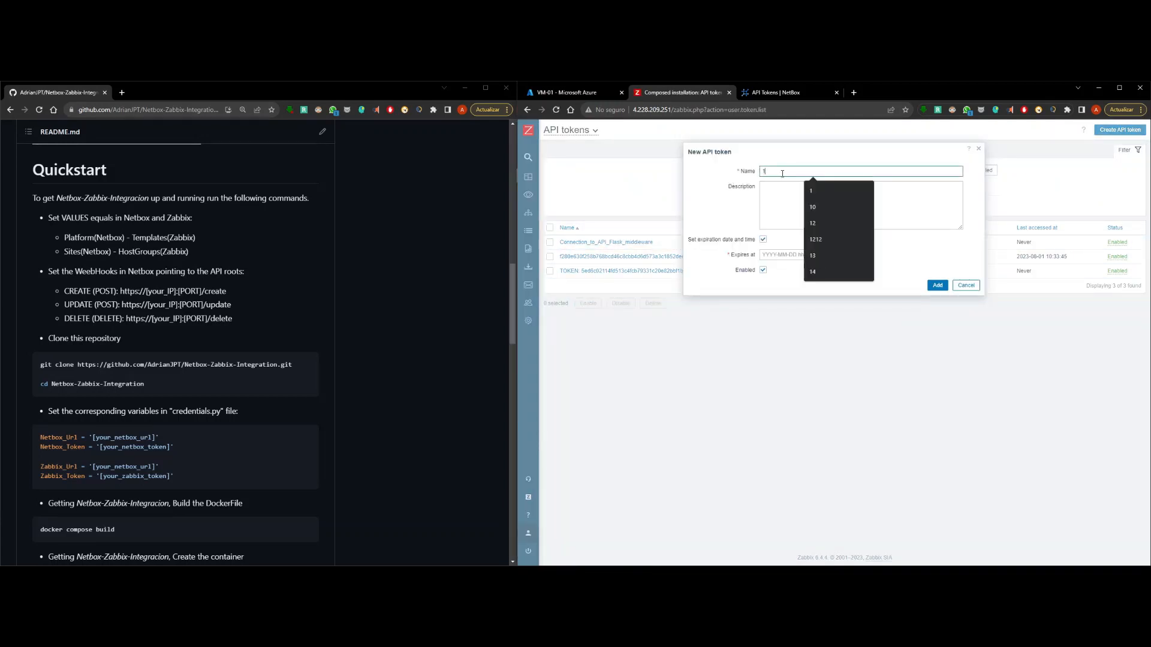
click(811, 223)
click(763, 240)
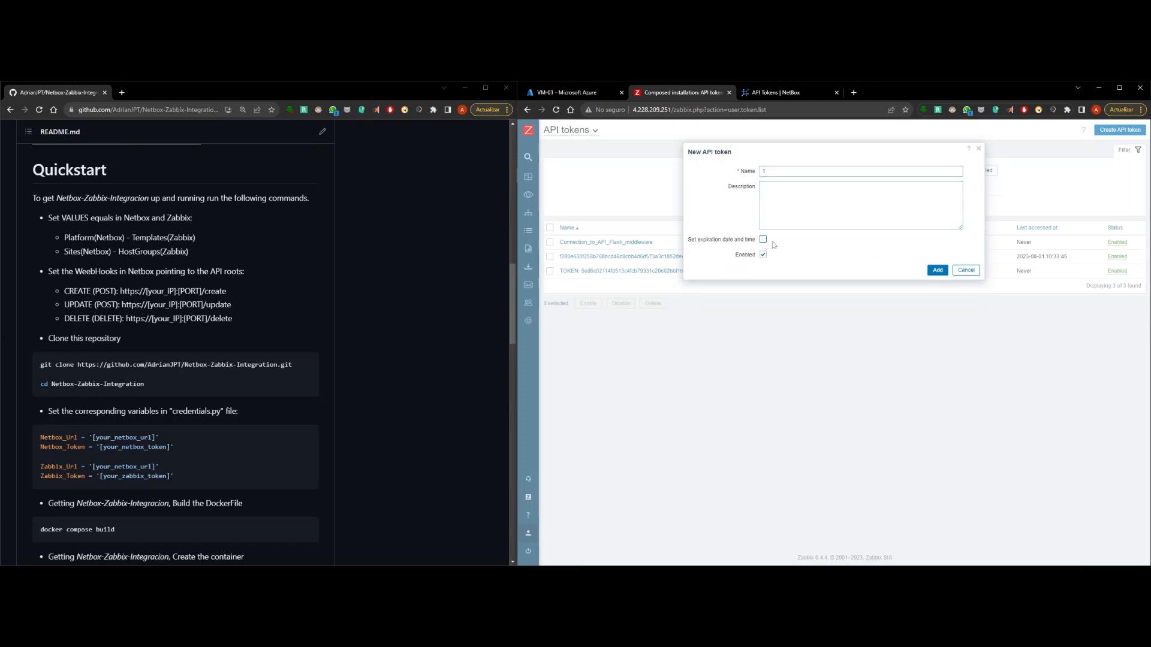
click(938, 271)
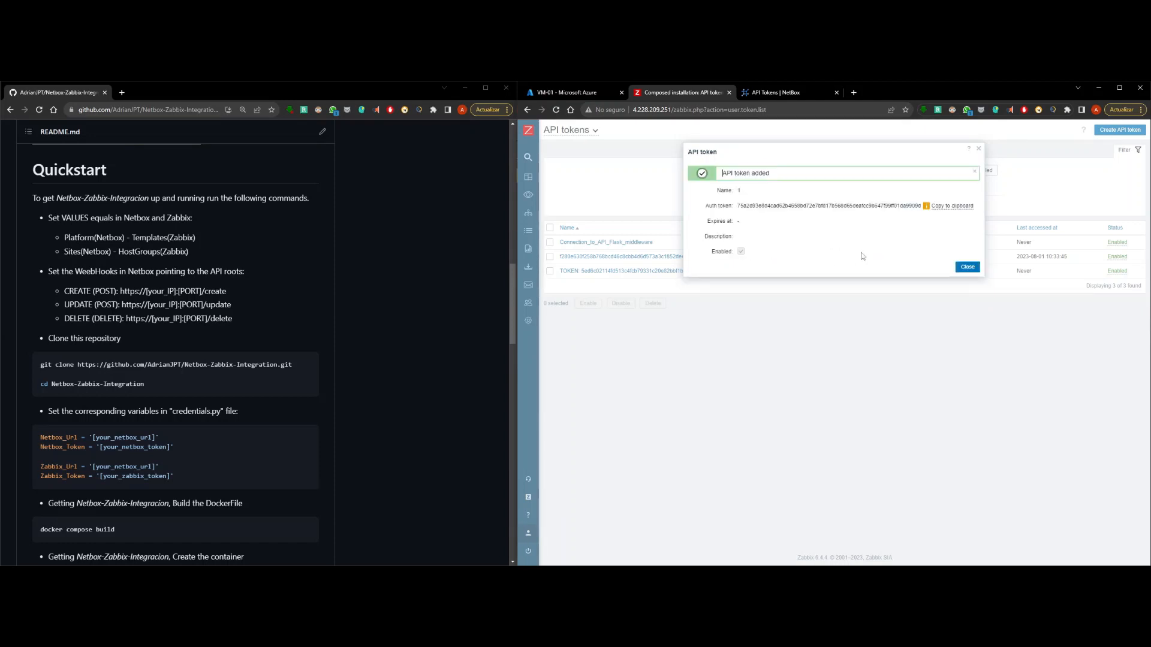
click(978, 149)
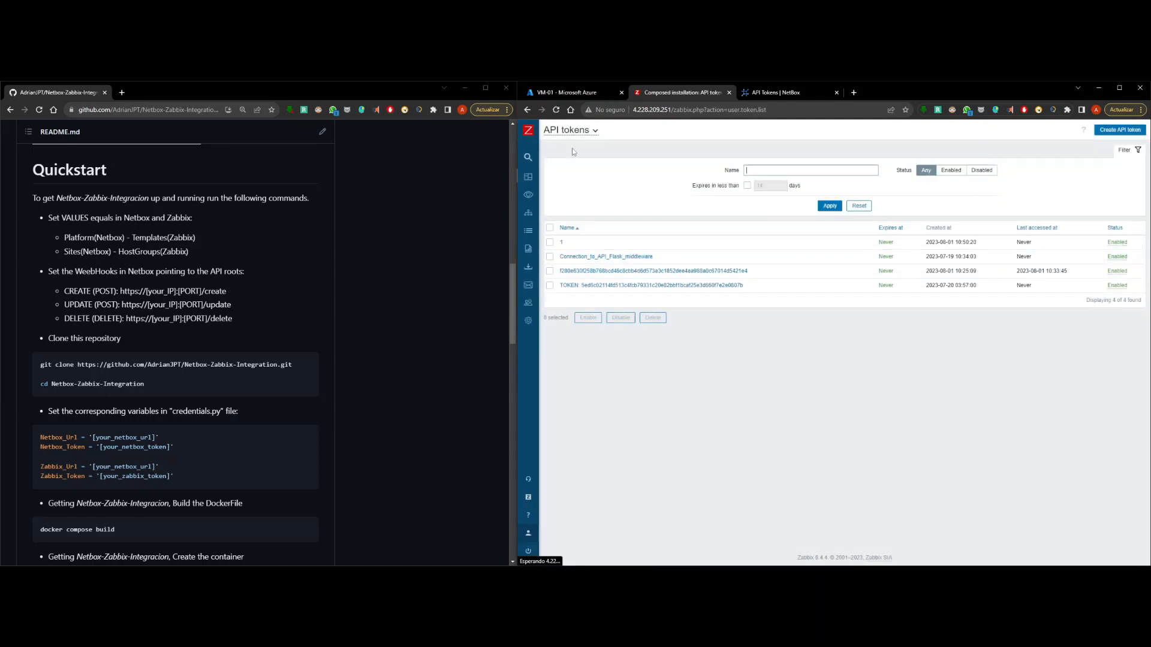
Paste the copied auth token into the description of Zabbix API token 1 and update it
click(559, 242)
click(808, 195)
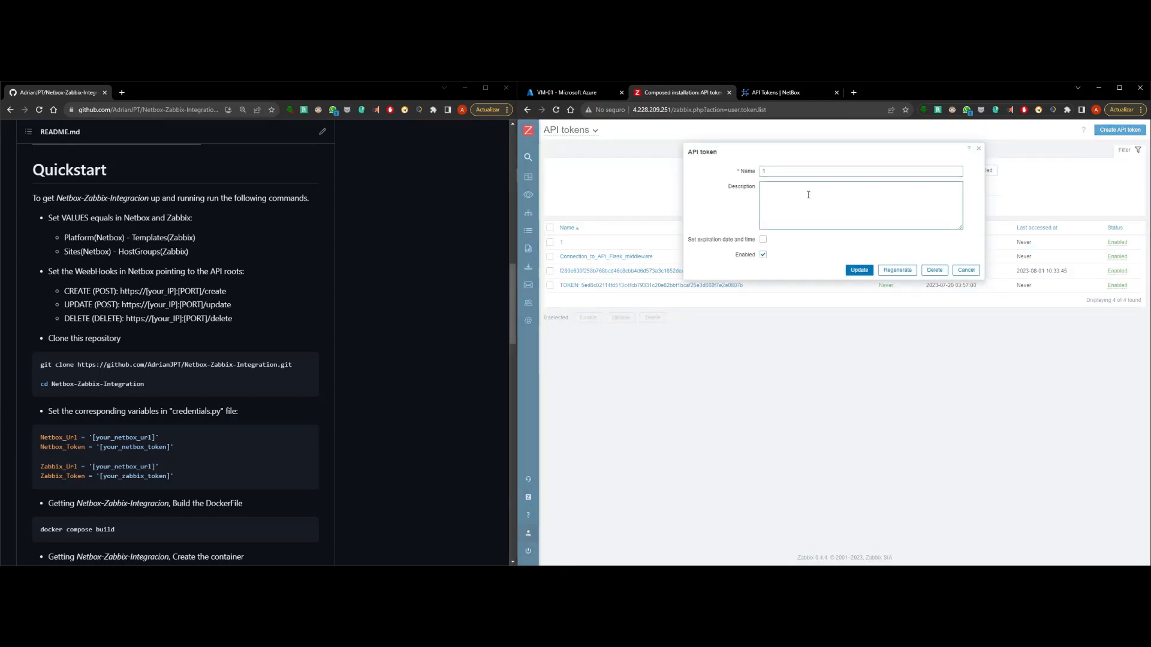
key(ctrl+v)
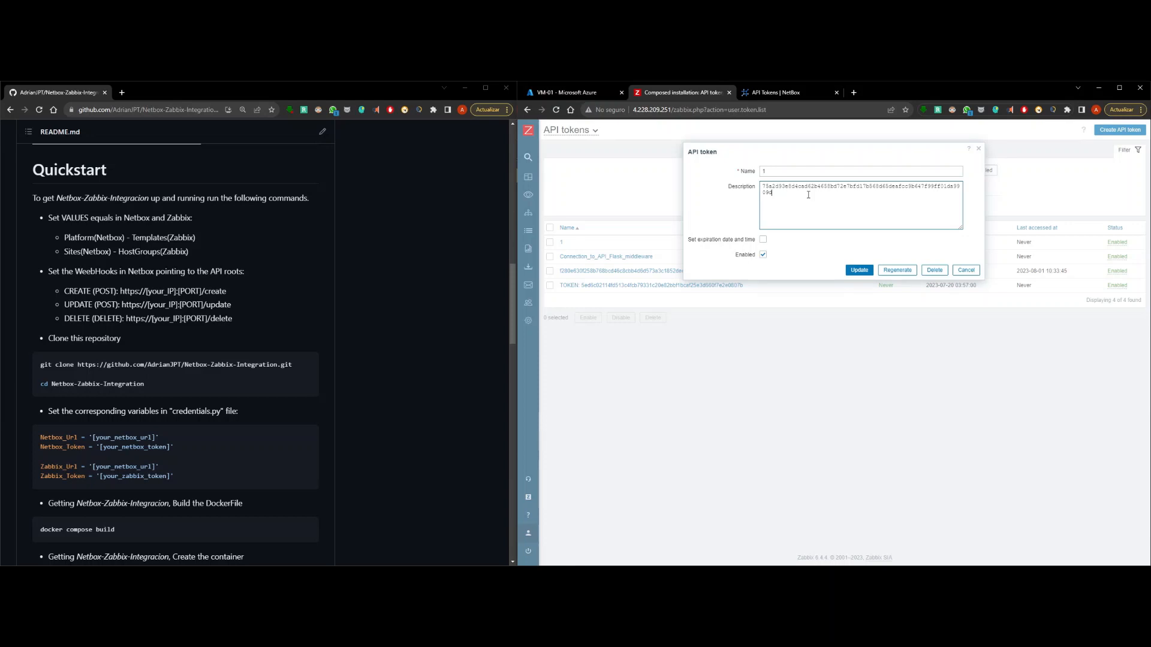
click(864, 273)
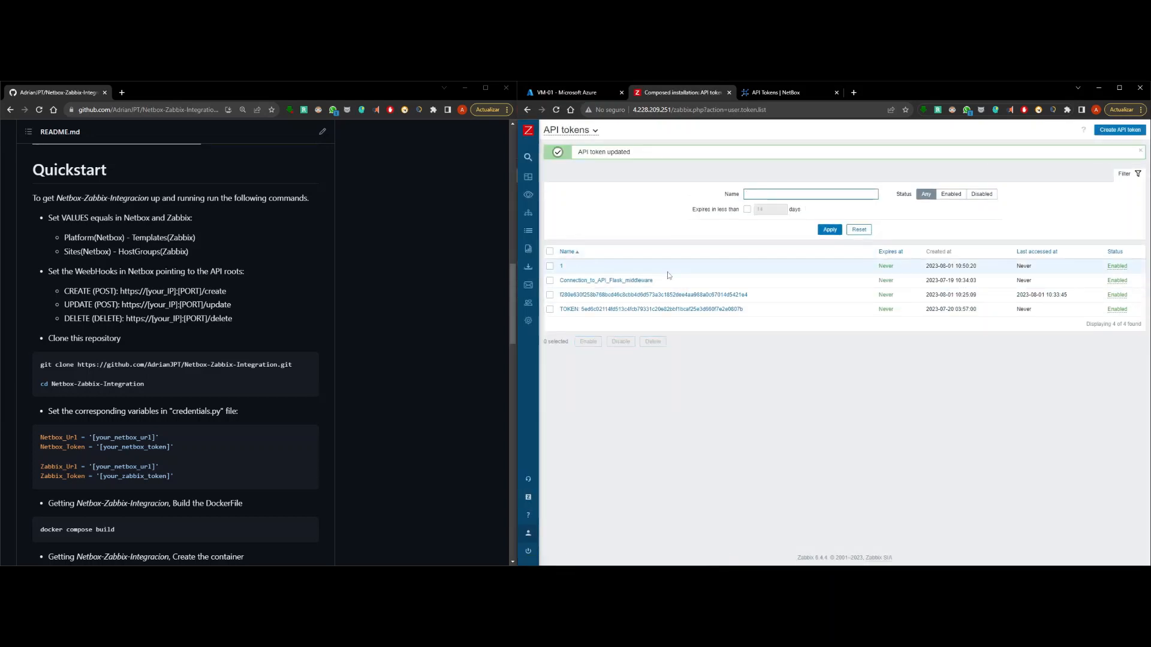
Replace the Zabbix_Token value in credentials.py with the copied Zabbix API token
key(alt+Tab)
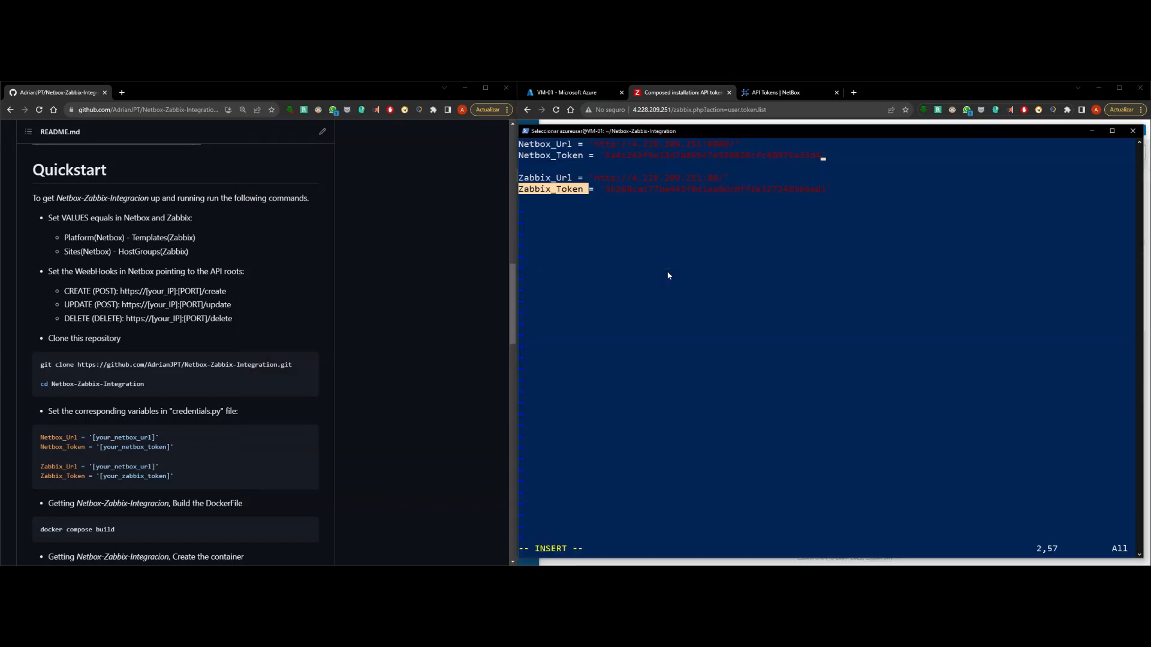
key(Escape)
key(Down)
key(Down)
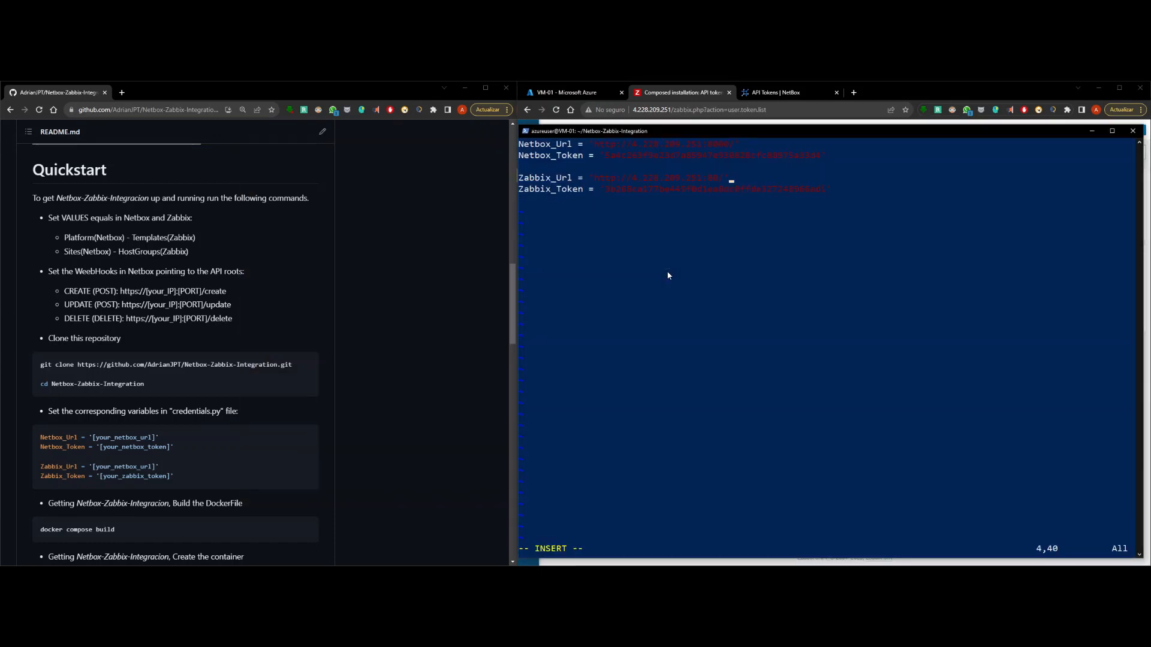
key(Down)
key(BackSpace)
key(BackSpace)
key(BackSpace)
key(BackSpace)
key(BackSpace)
key(BackSpace)
key(BackSpace)
key(BackSpace)
key(BackSpace)
key(BackSpace)
key(BackSpace)
key(BackSpace)
key(BackSpace)
key(BackSpace)
key(BackSpace)
key(BackSpace)
key(BackSpace)
key(BackSpace)
key(BackSpace)
key(BackSpace)
key(BackSpace)
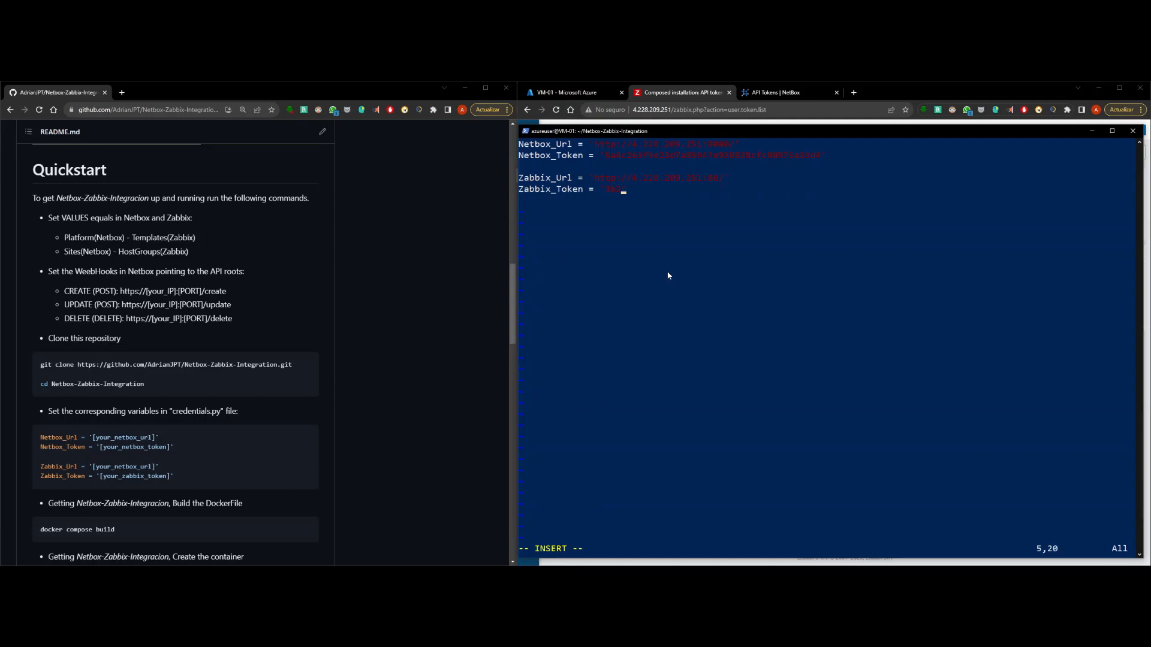
key(BackSpace)
key(BackSpace)
key(BackSpace)
key(ctrl+v)
key(Return)
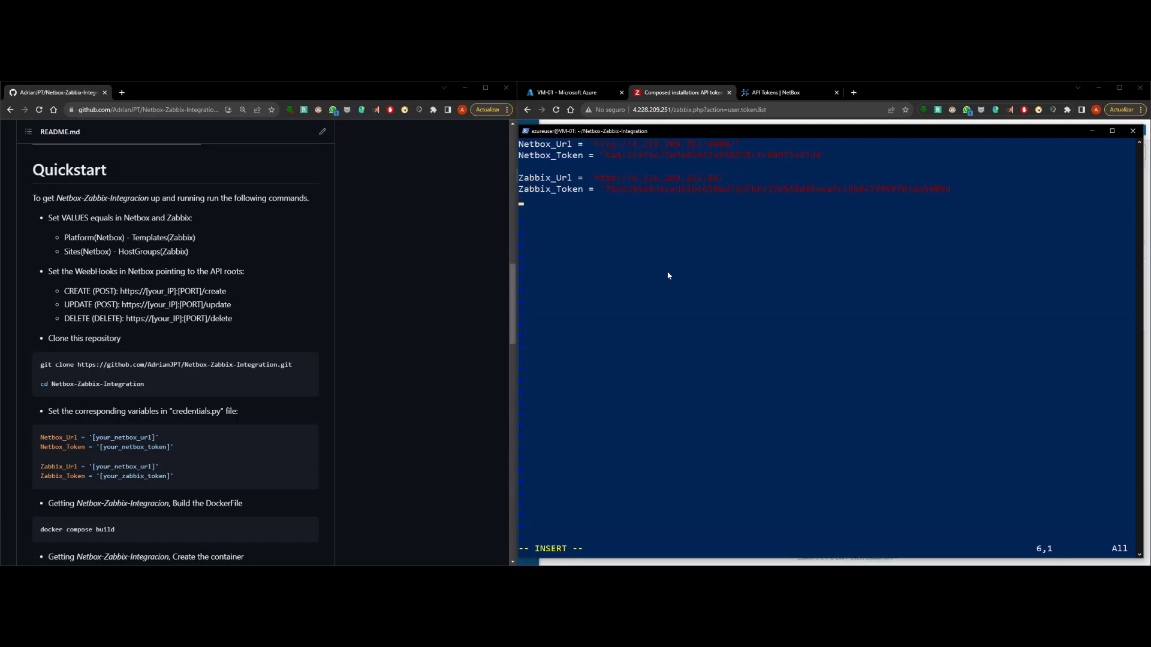
Open Zabbix API token 1 and compare the token in its description with the Zabbix_Token value in credentials.py
click(923, 83)
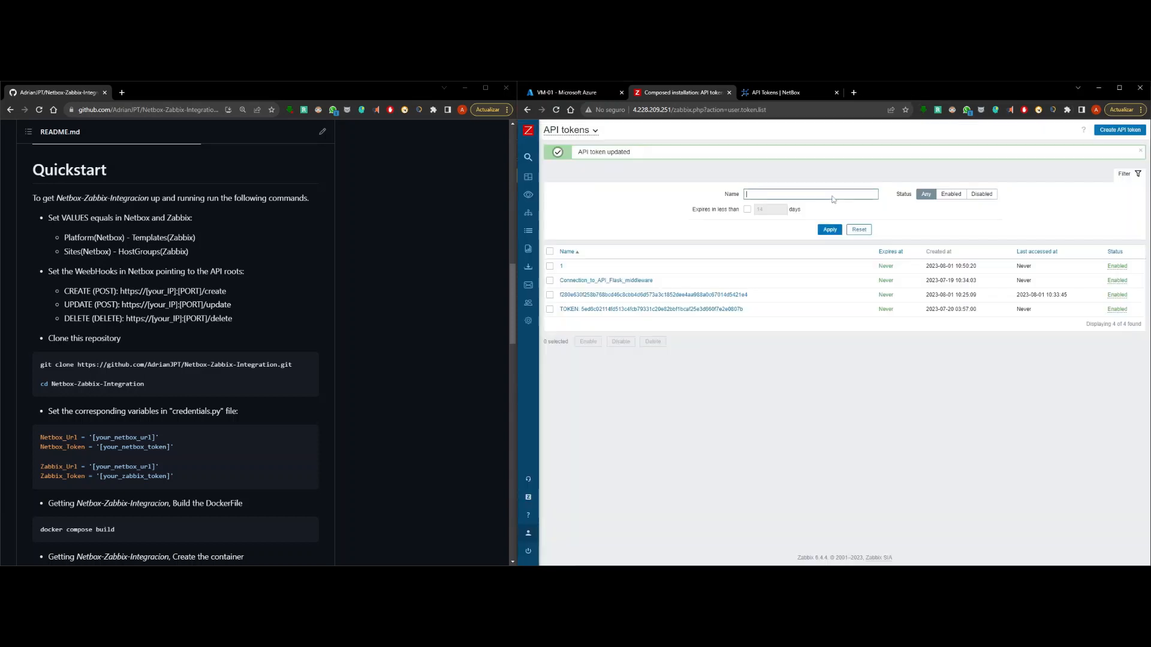
click(561, 266)
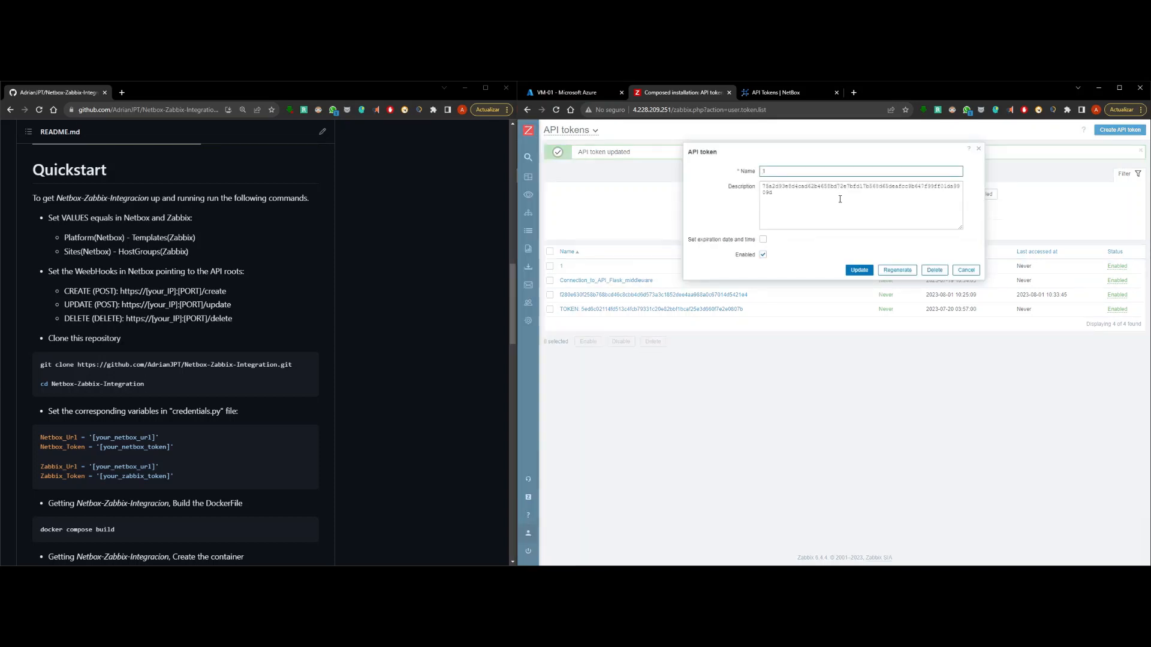
key(alt+Tab)
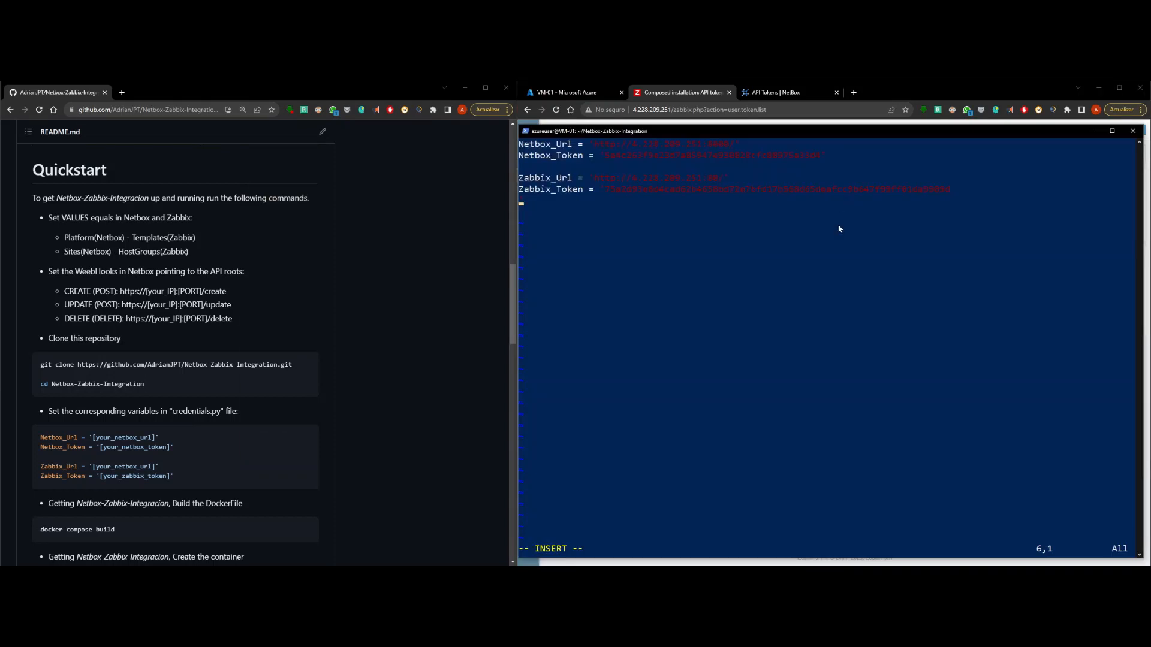
Save credentials.py and quit vim
key(Escape)
text(:wq)
key(Return)
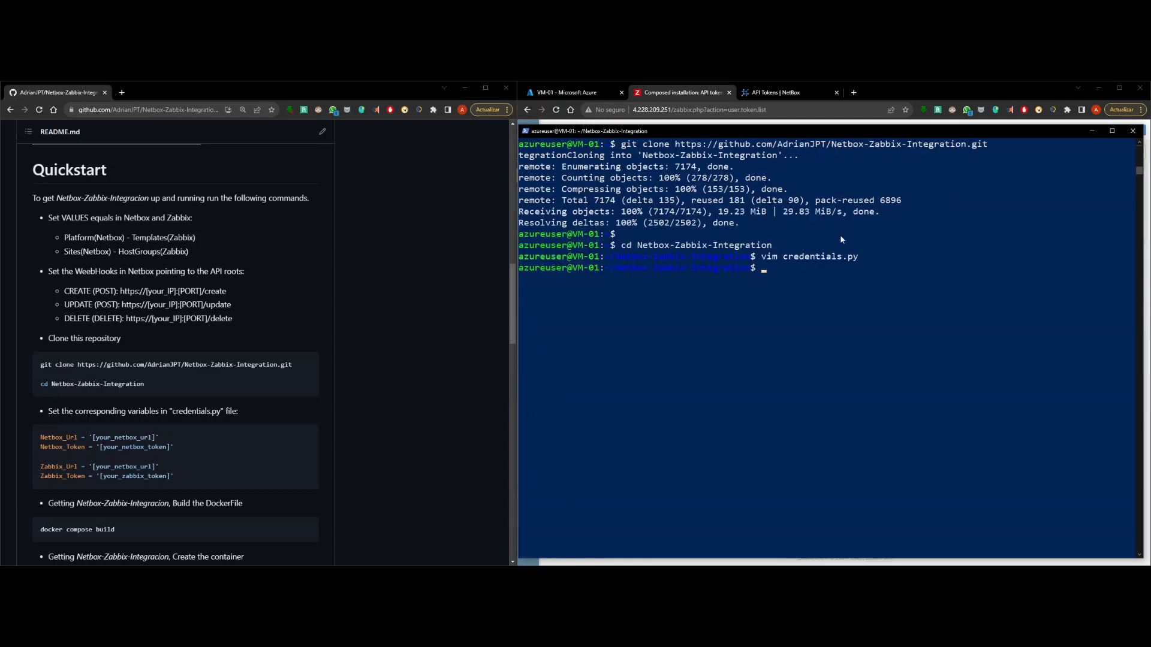
Build the Docker image by running the README's docker compose build command in the Netbox-Zabbix-Integration folder
scroll(353, 351, down, 2)
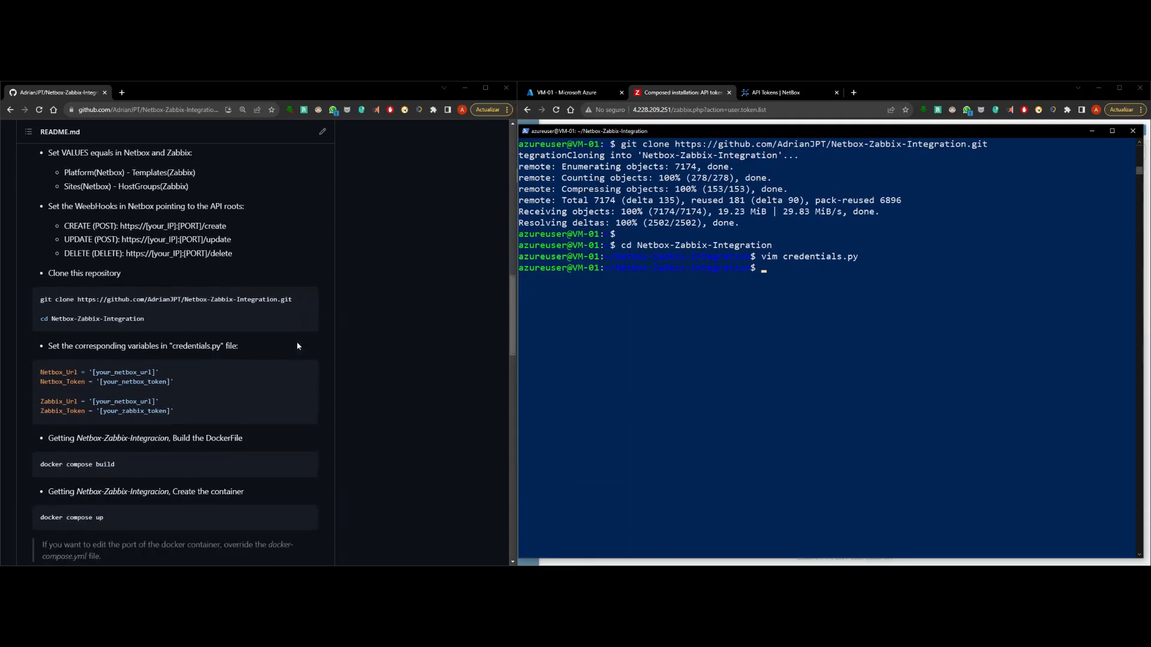
drag(48, 368, 267, 373)
click(272, 390)
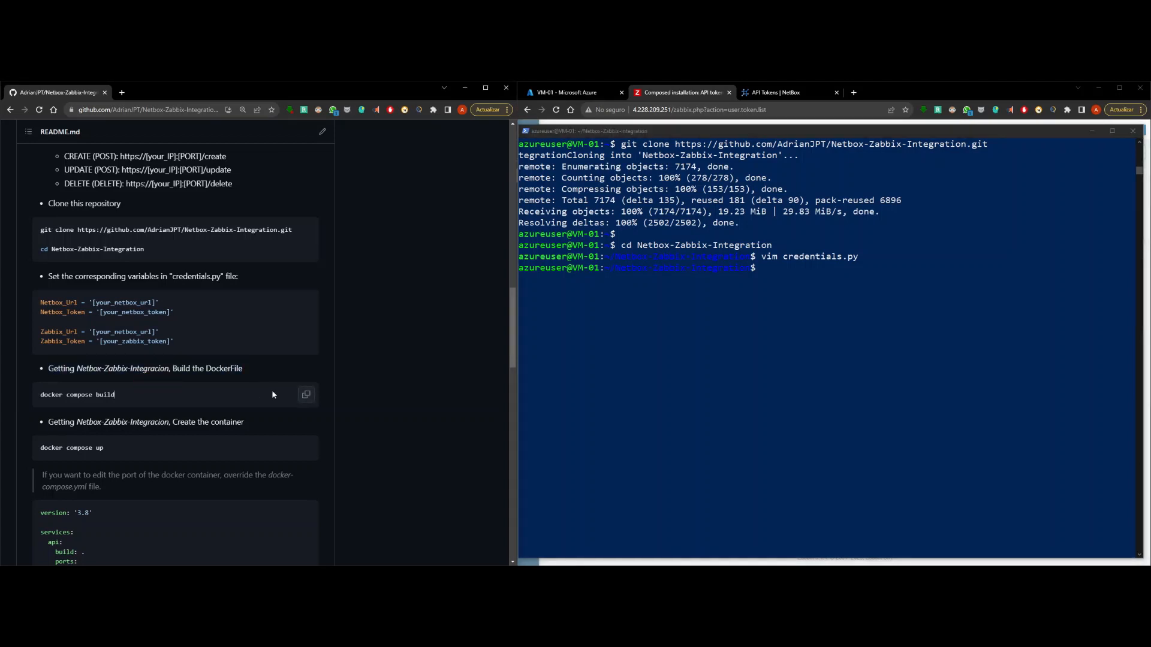
click(671, 365)
text(docker compose build)
key(Return)
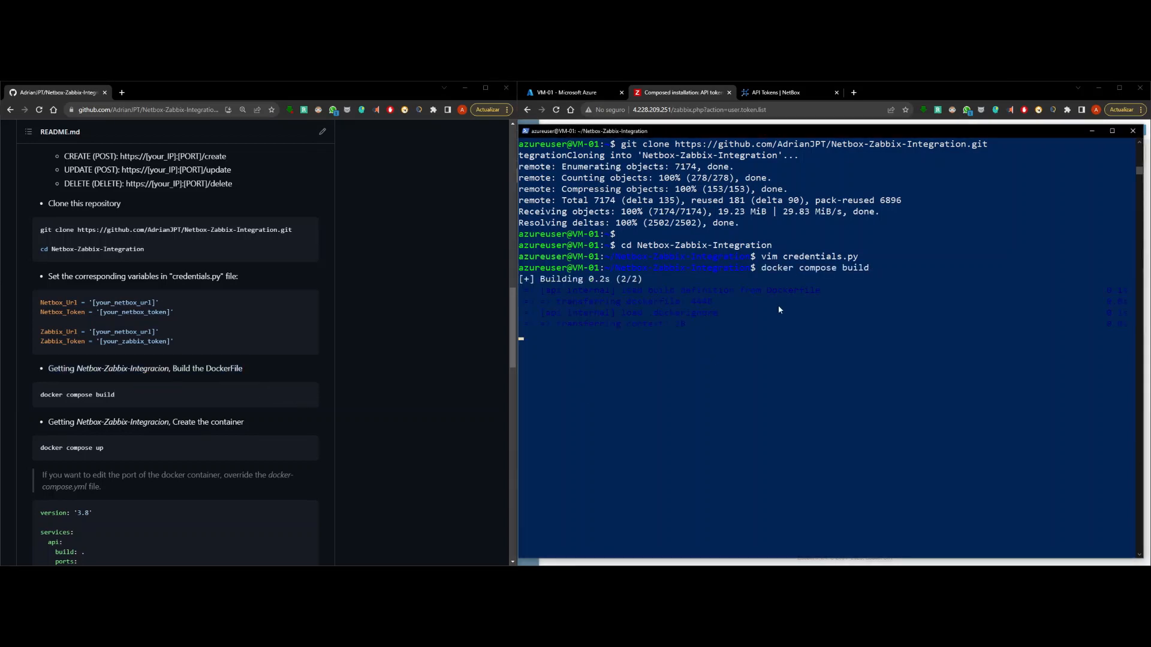
Copy the docker compose up command from the README's container creation section
scroll(376, 301, down, 2)
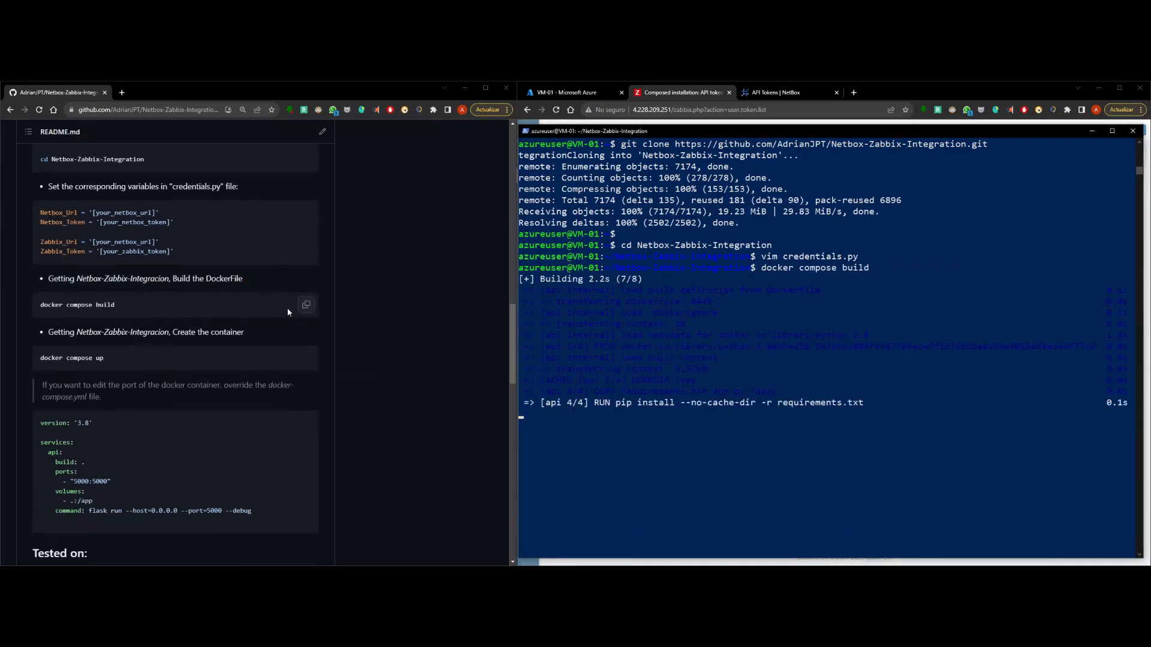
click(306, 359)
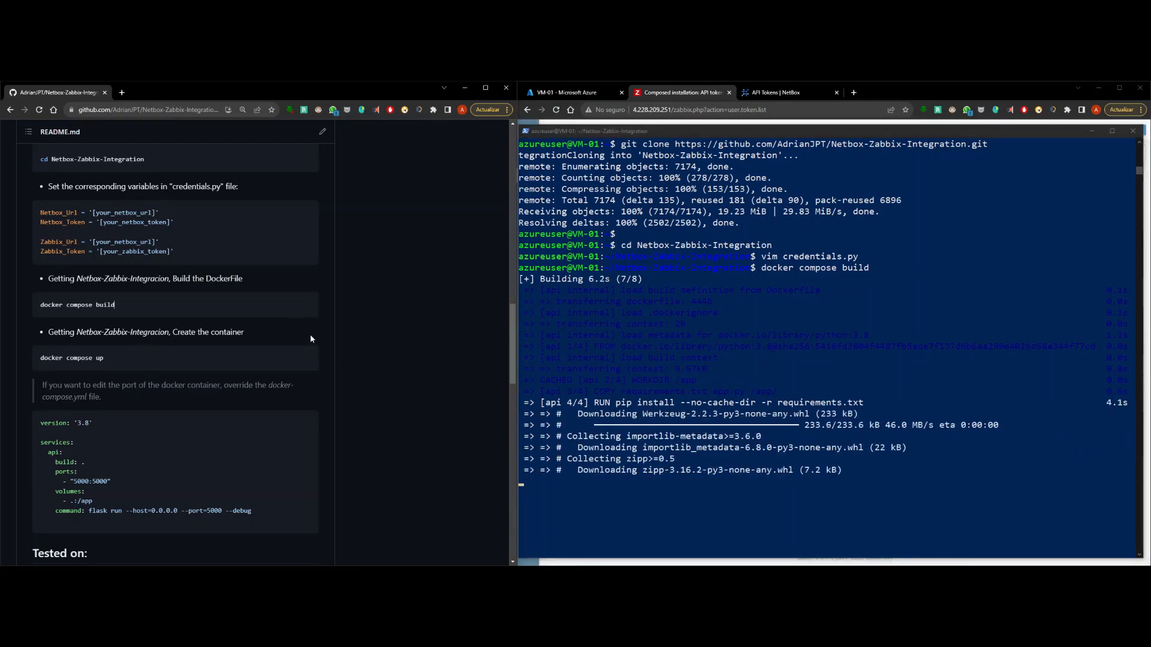
click(306, 359)
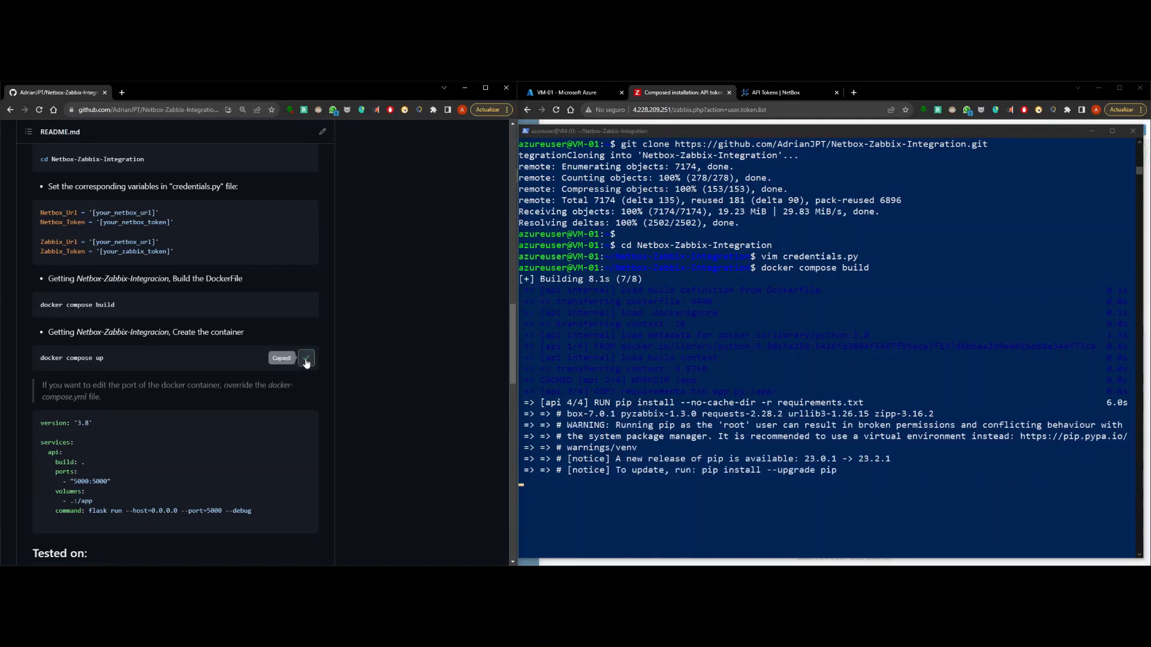
Read the README note on overriding docker-compose.yml to change the container port, including its sample ports setting
scroll(312, 361, down, 2)
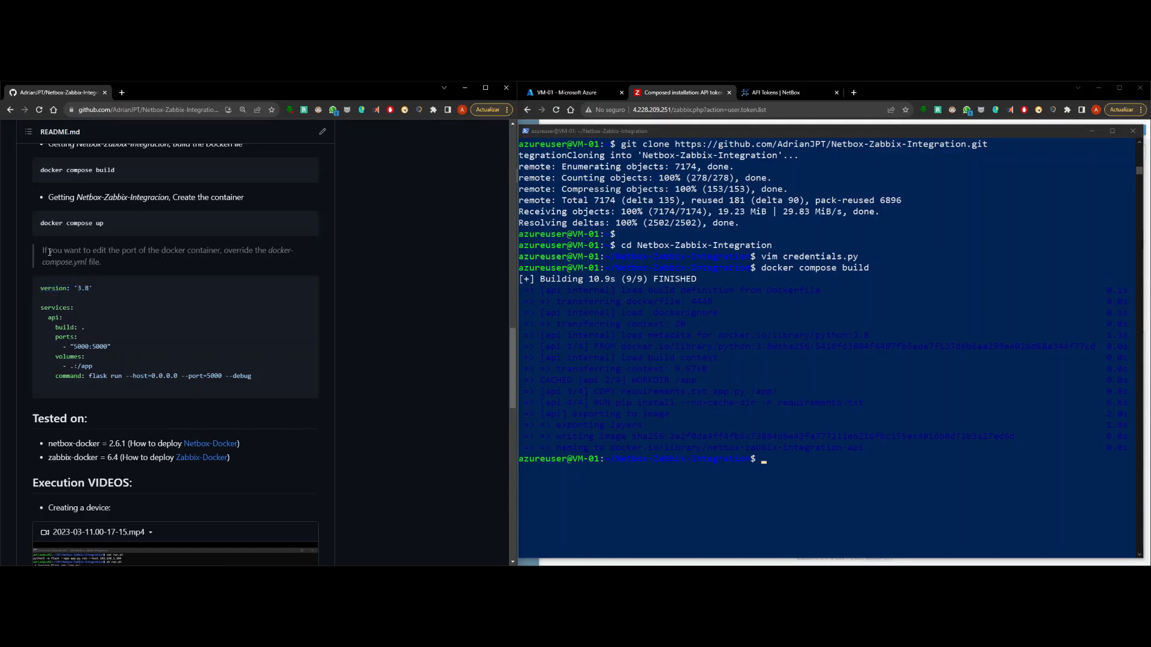
drag(43, 252, 166, 301)
click(186, 336)
drag(70, 347, 130, 347)
click(131, 346)
drag(73, 268, 270, 252)
click(271, 252)
Open docker-compose.yml from the Netbox-Zabbix-Integration folder in vim
click(760, 458)
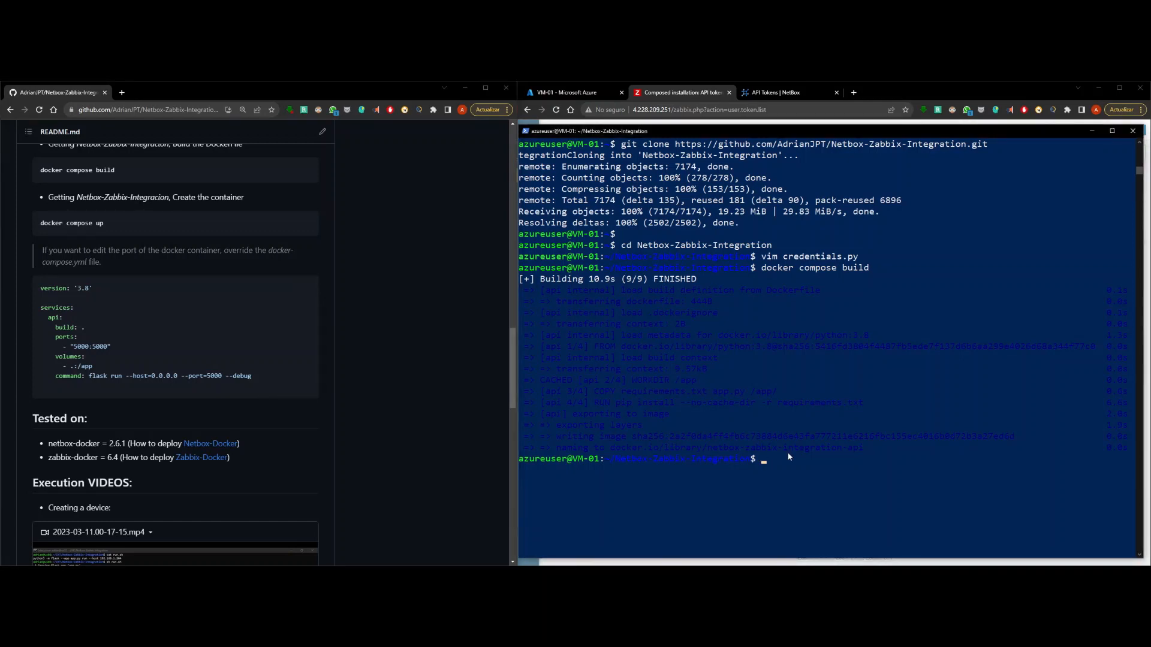
text(vum do)
key(Tab)
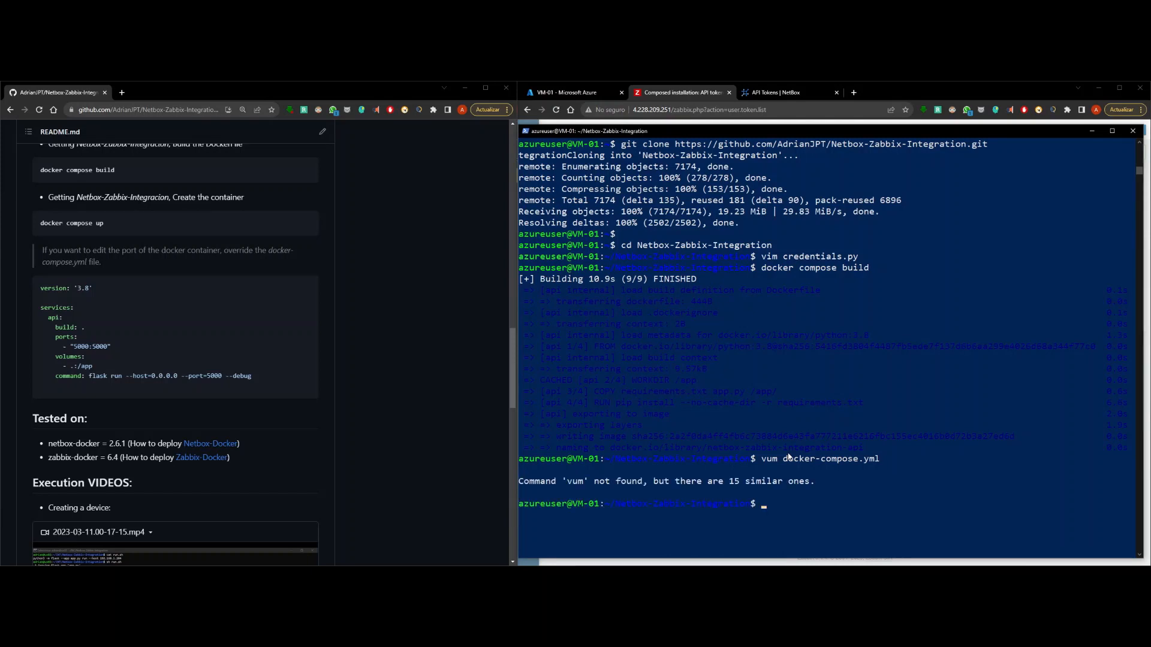
key(Up)
key(Left)
key(Left)
key(Left)
key(Left)
key(Left)
key(Left)
key(Left)
key(Left)
key(Left)
key(Left)
key(Left)
key(Left)
key(Left)
key(Left)
key(Left)
key(Left)
key(BackSpace)
text(i)
key(Return)
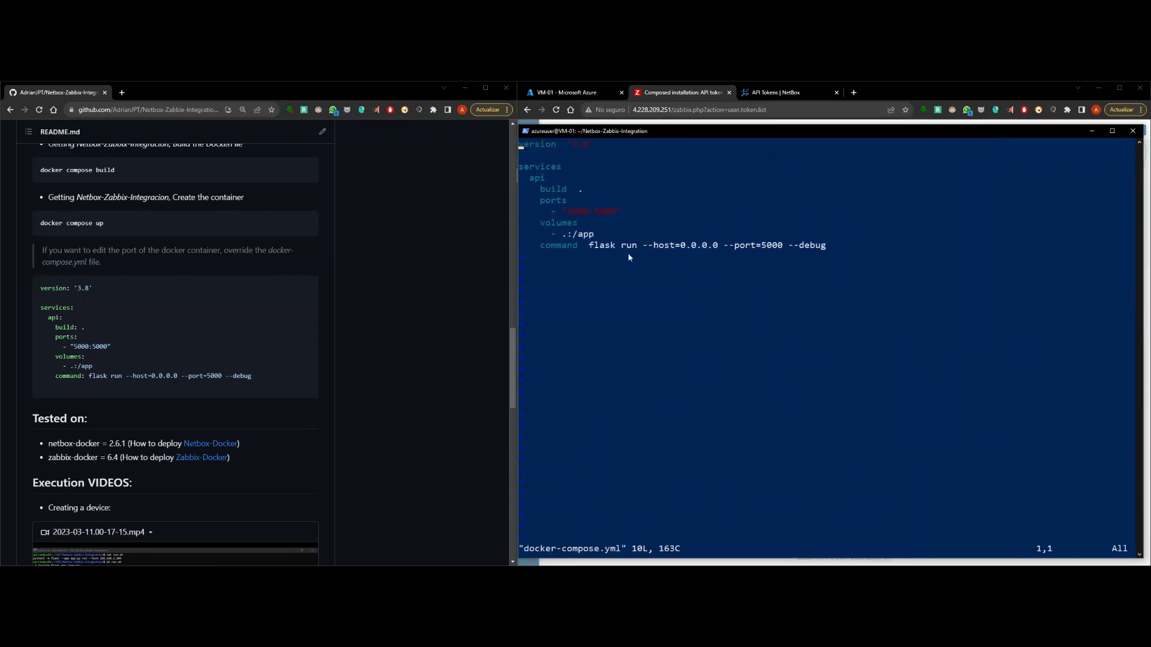
Check the api service's ports entry in docker-compose.yml and quit vim without editing the file
click(560, 213)
key(Escape)
key(shift+colon)
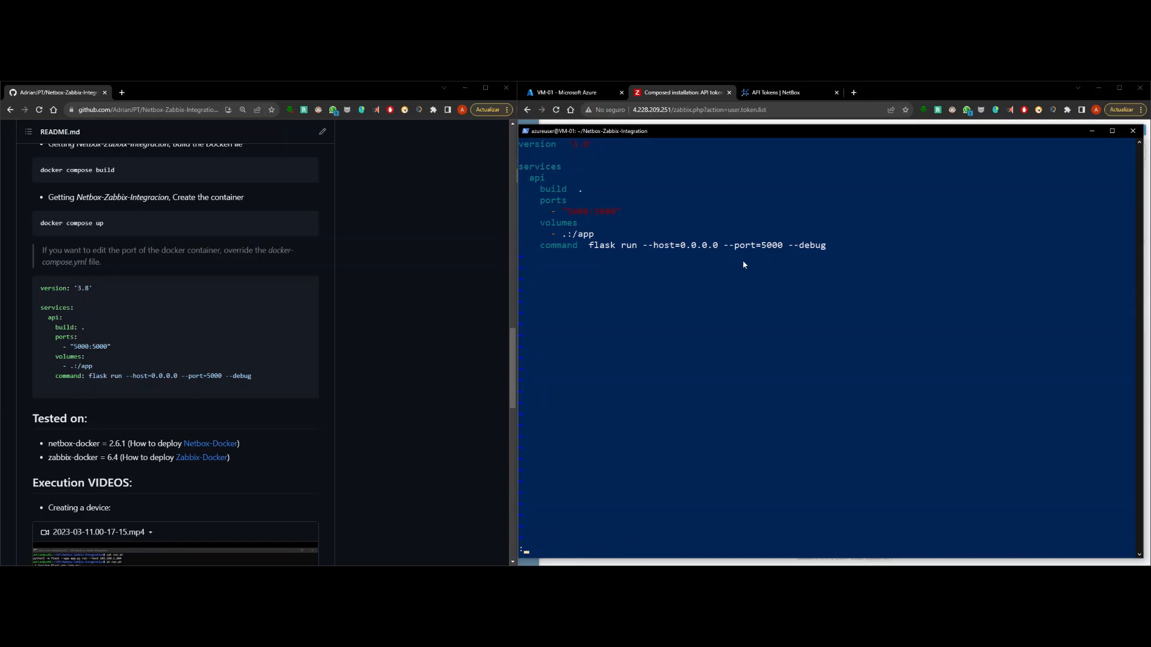
text(q)
key(Return)
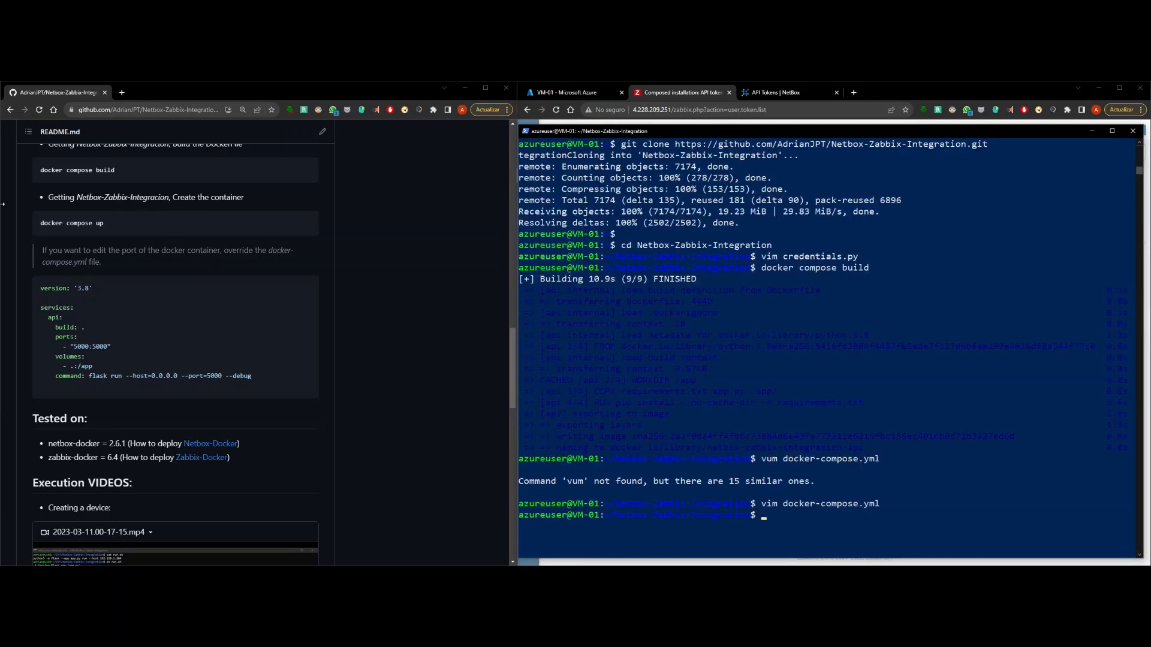
Copy docker compose up from the README and run it in the terminal to create the container
scroll(291, 275, up, 2)
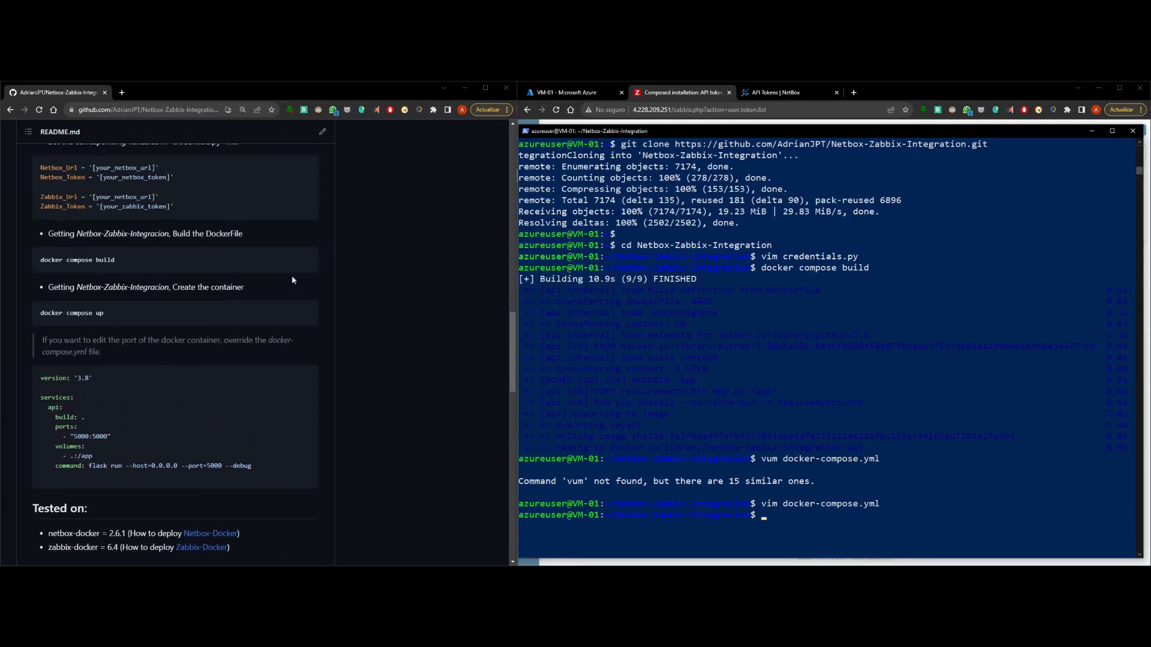
click(301, 325)
click(813, 467)
right_click(813, 467)
key(Return)
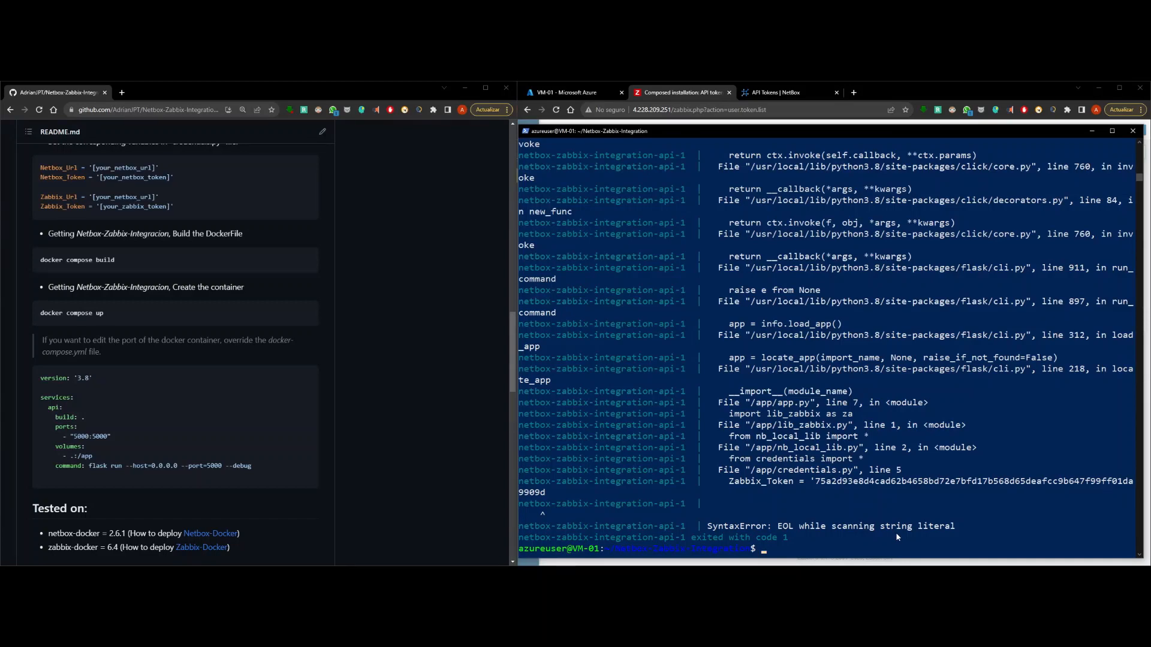
Examine the syntax error in the container output and the Zabbix_Token line of credentials.py it refers to
drag(782, 530, 953, 526)
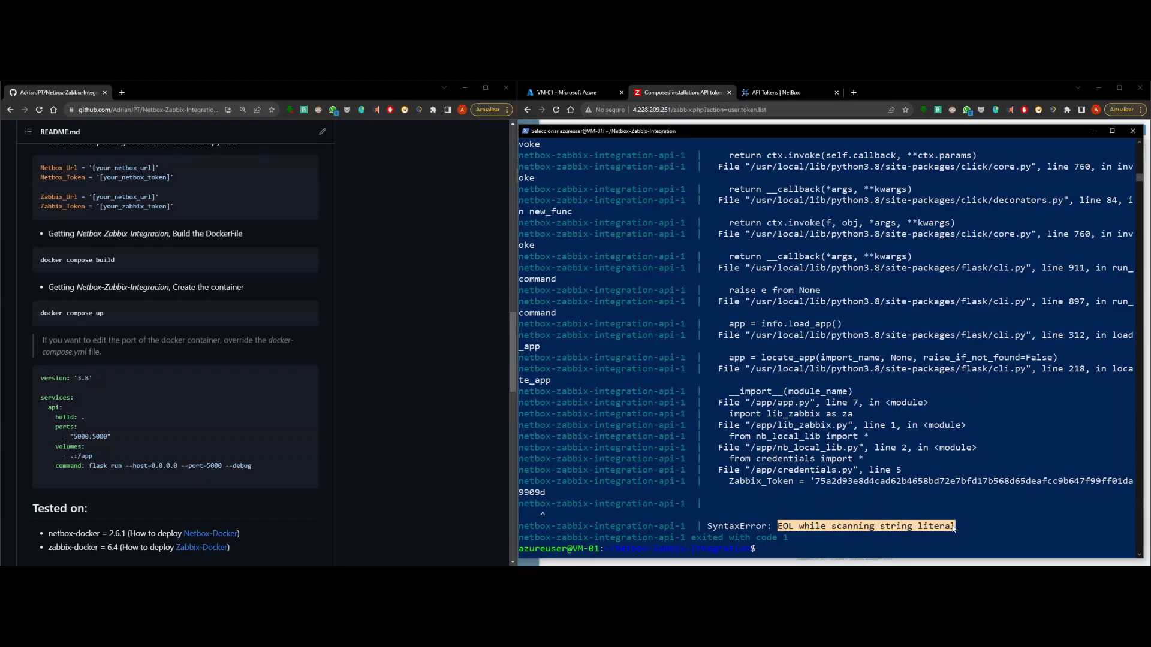
click(953, 527)
drag(724, 481, 540, 493)
click(814, 482)
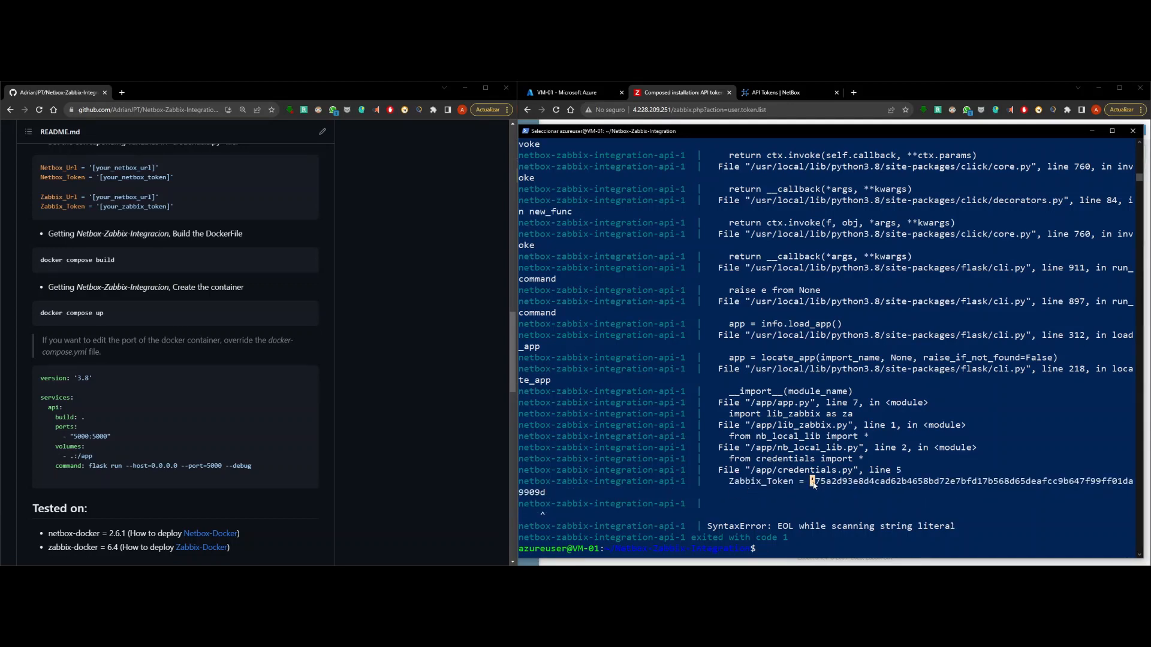
click(818, 537)
Reopen credentials.py in vim, remove the stray line break after the Zabbix_Token value, and save and quit
key(Escape)
text(vim docker-compose.yml)
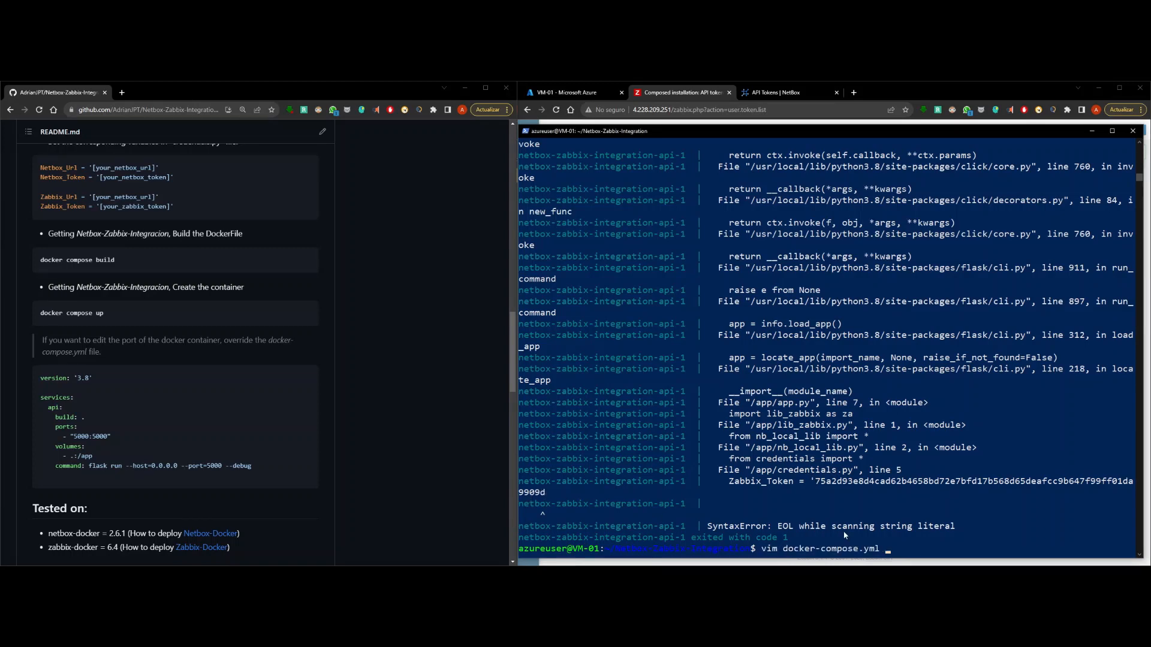
key(Up)
key(Down)
key(Up)
key(Return)
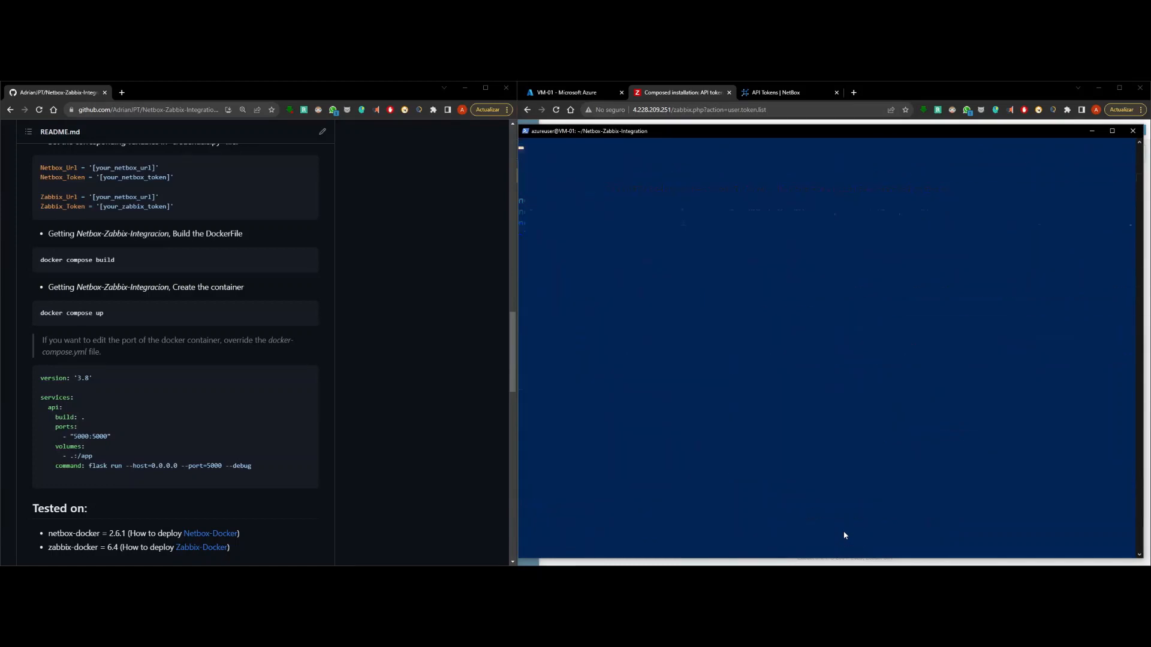
key(Up)
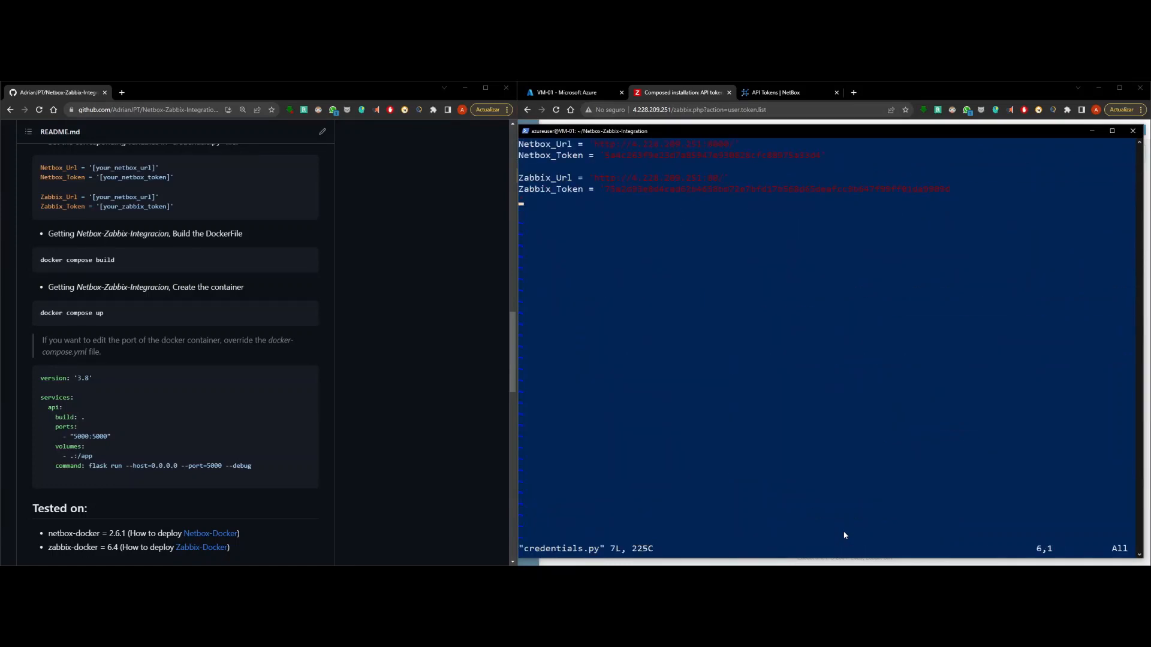
key(i)
key(BackSpace)
key(Escape)
text(:w)
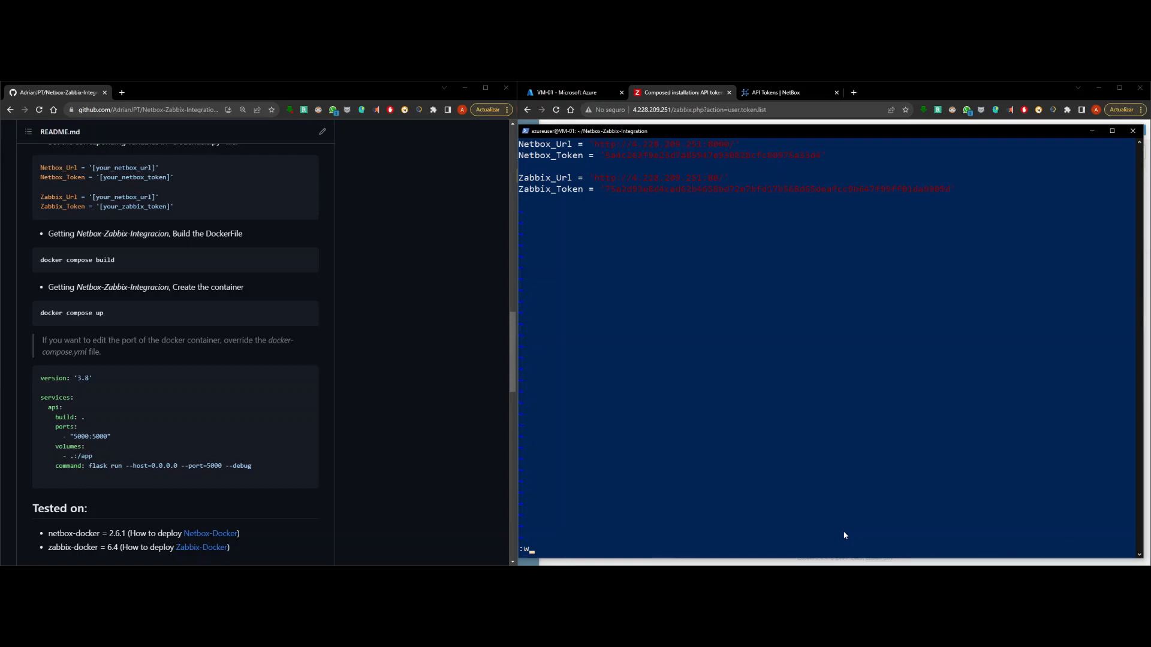
text(q)
key(Return)
Run docker compose up again to start the integration container with the corrected credentials.py
key(Return)
key(Return)
key(Up)
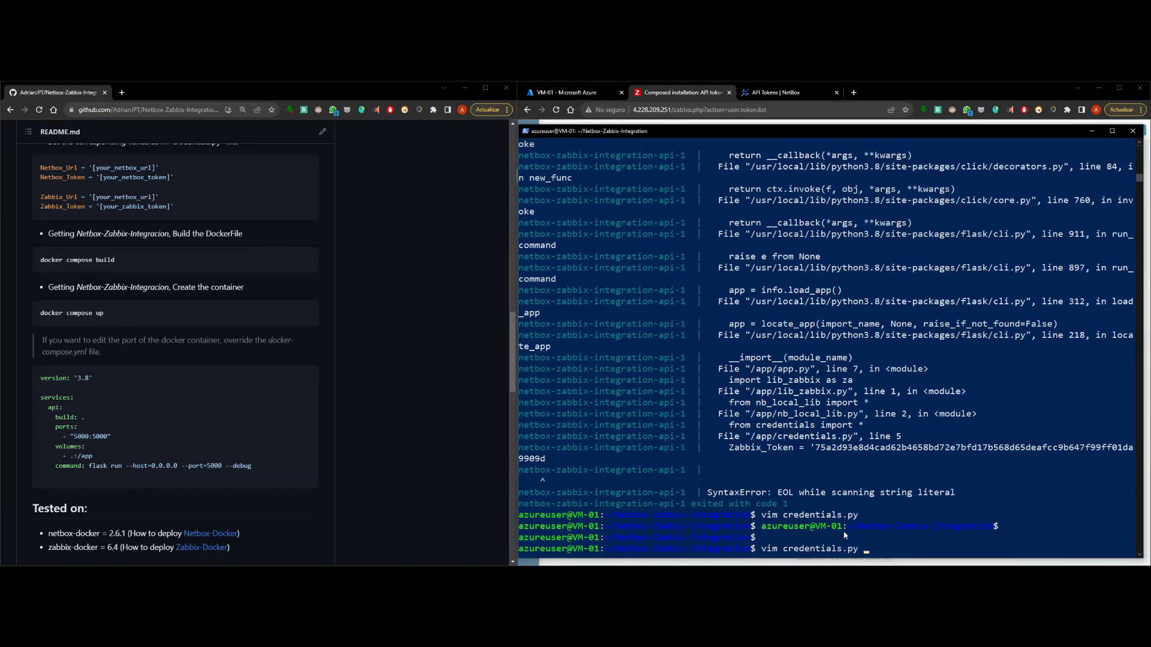
key(Up)
key(Return)
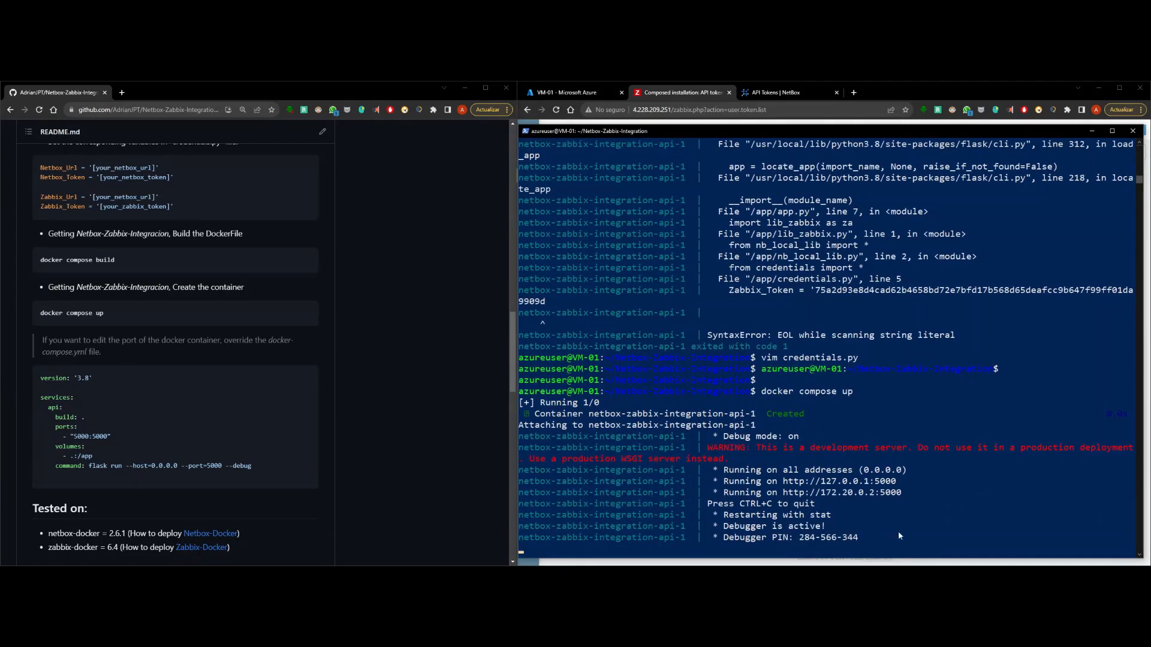
key(Return)
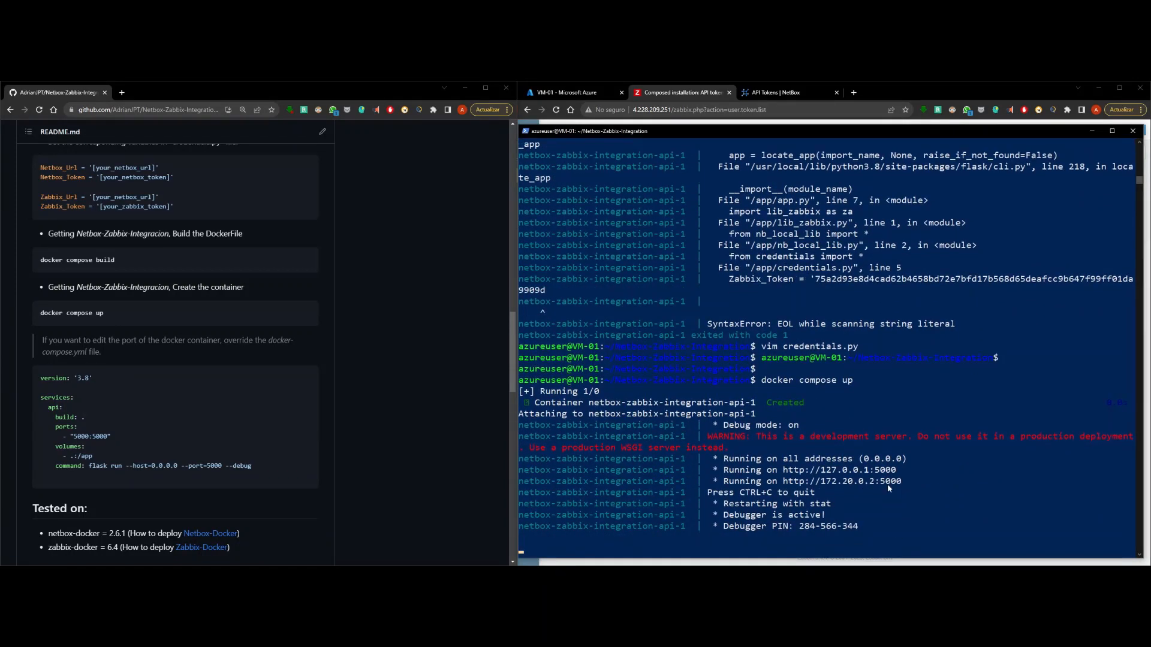
key(Return)
key(Return)
Switch to NetBox, start a new webhook, bring up the README's webhook instructions, and name the webhook create flask
click(789, 96)
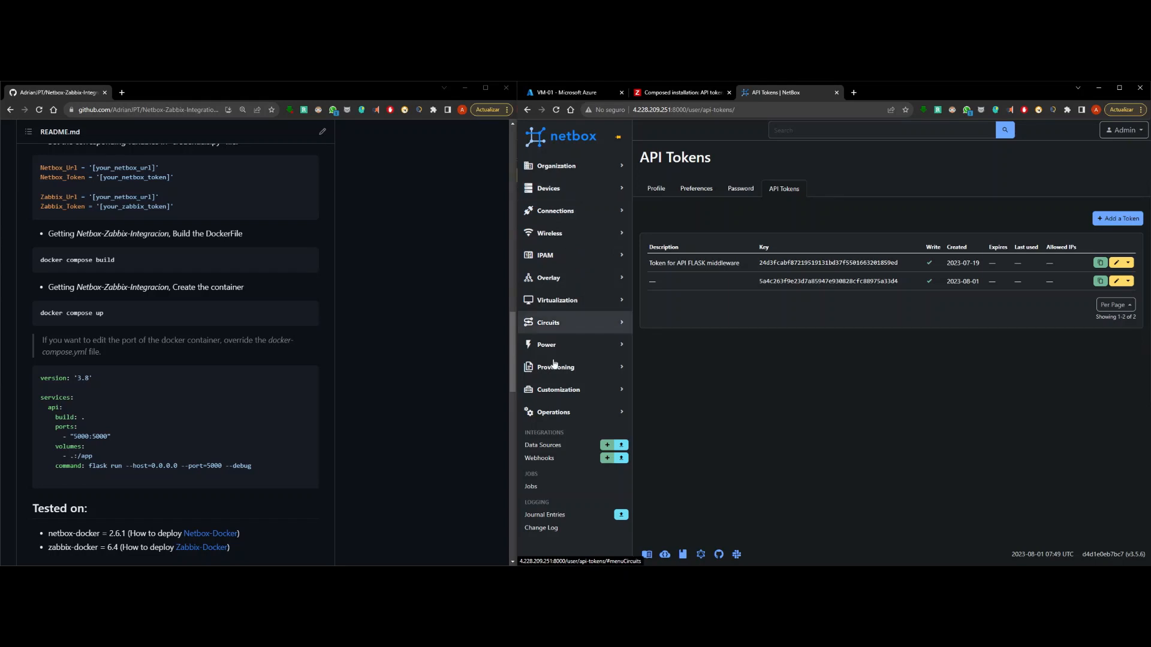
click(539, 458)
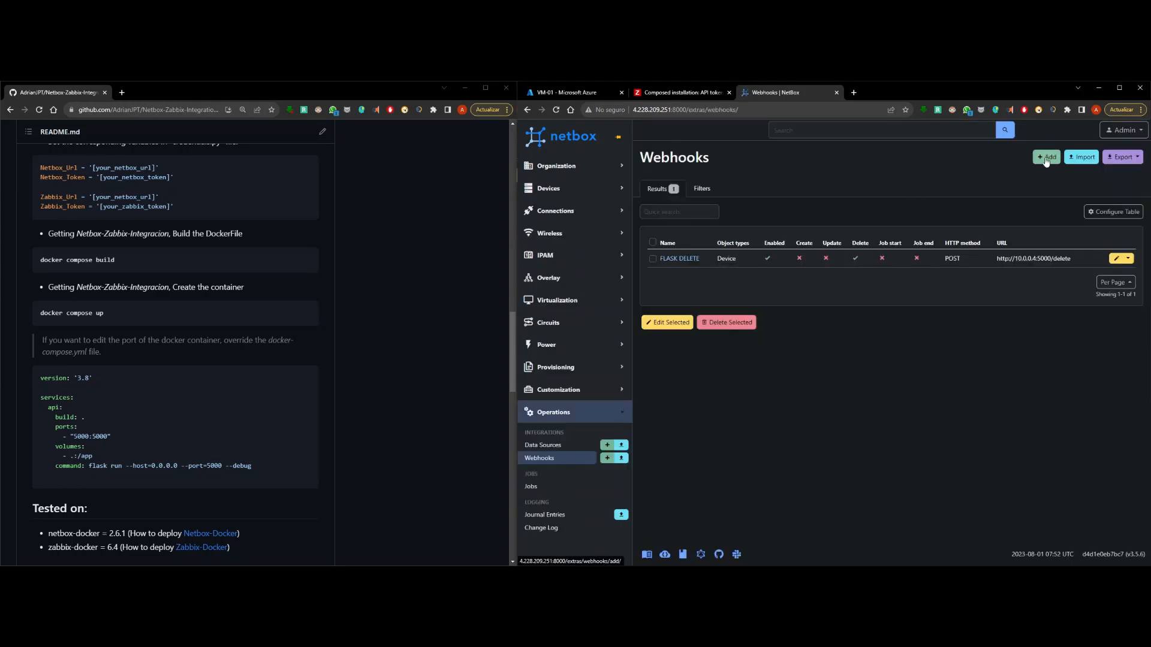
click(1046, 159)
scroll(258, 304, up, 5)
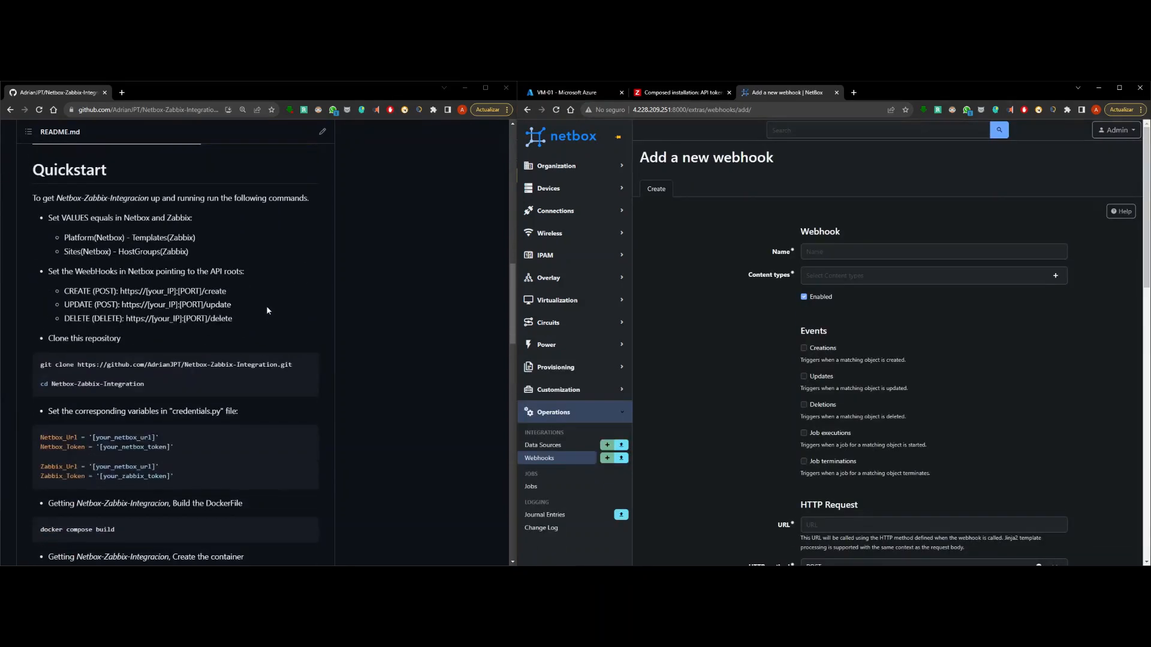
click(813, 253)
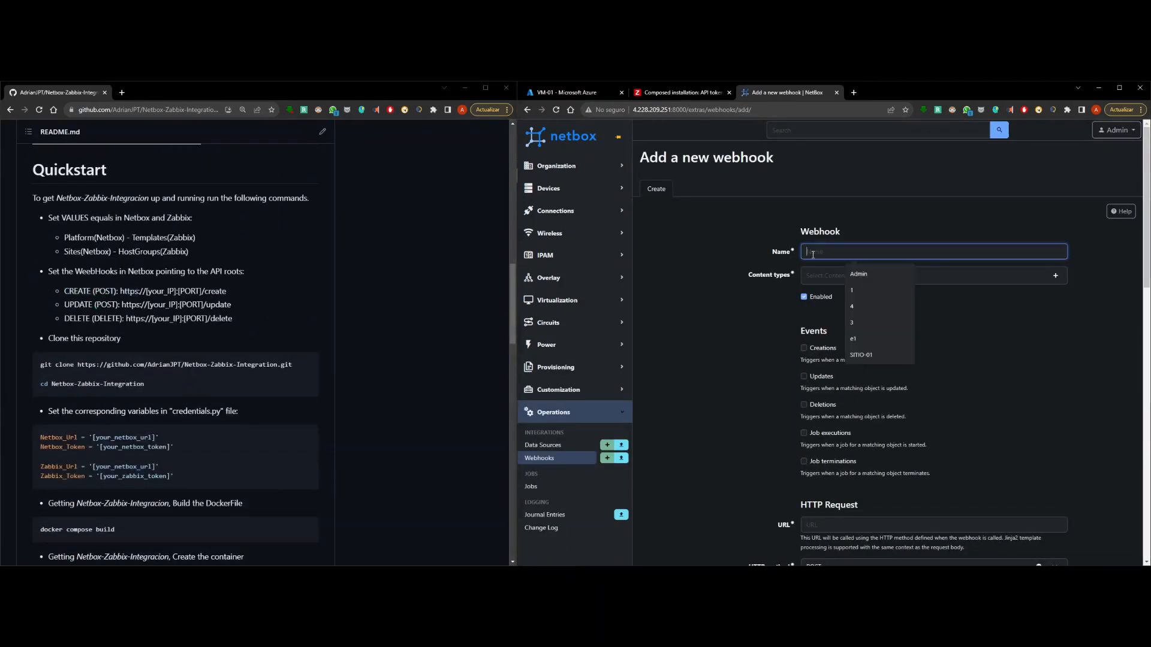
text(crea)
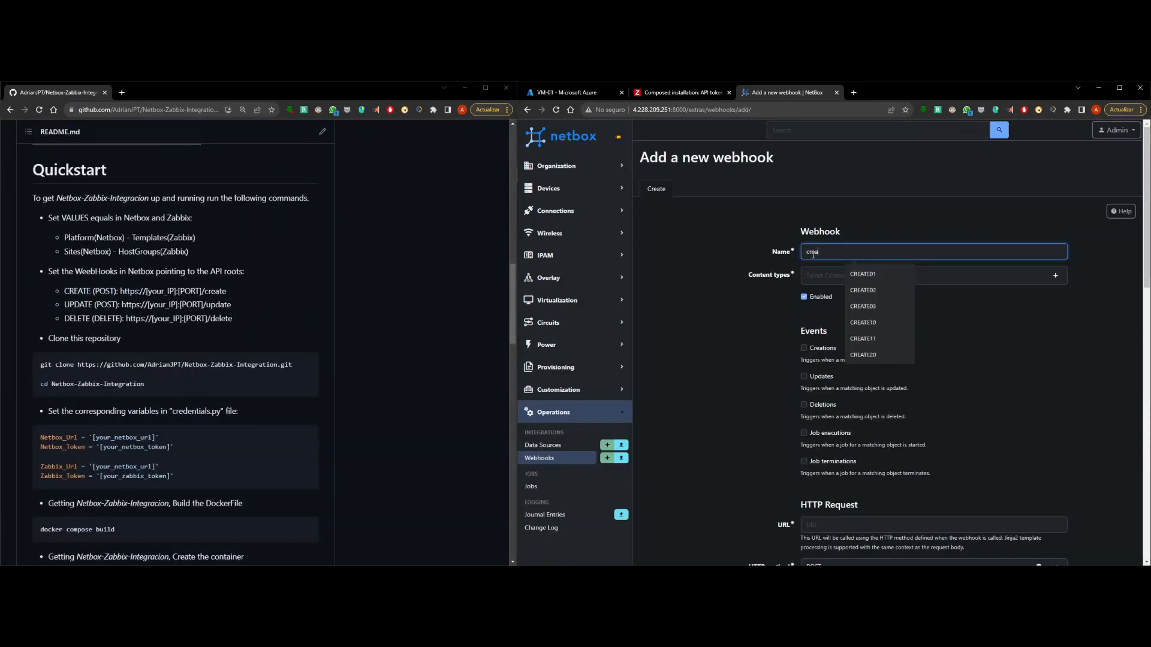
text(te ffl)
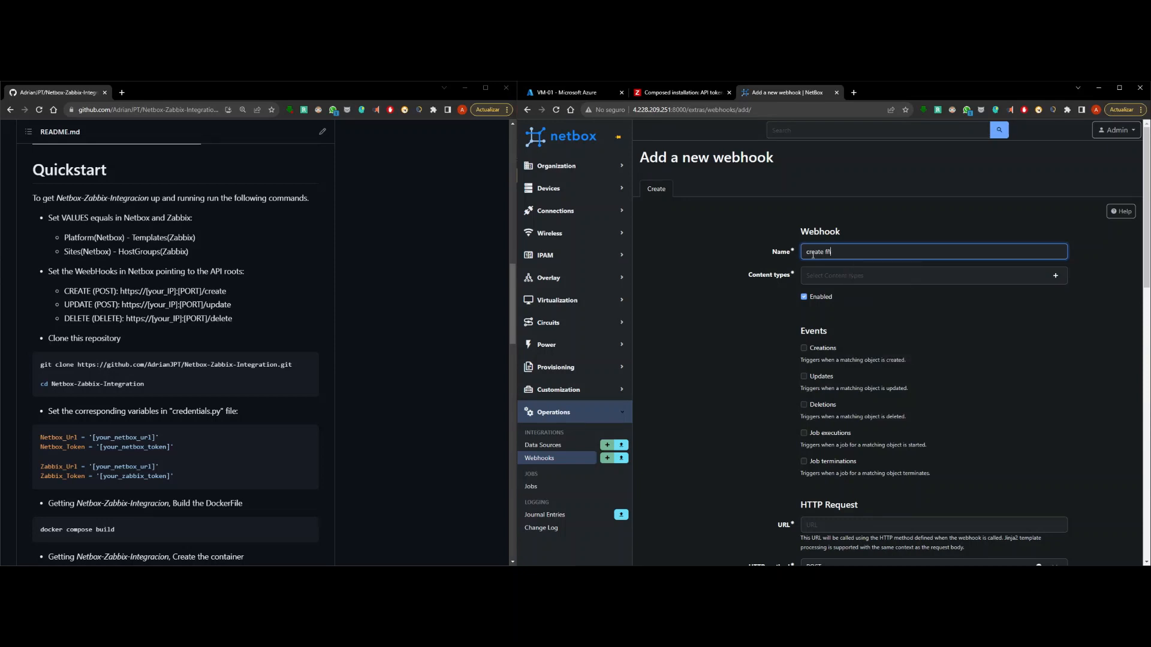
text(ask)
Set the webhook's content type to DCIM > Device and enable the Creations event
click(850, 275)
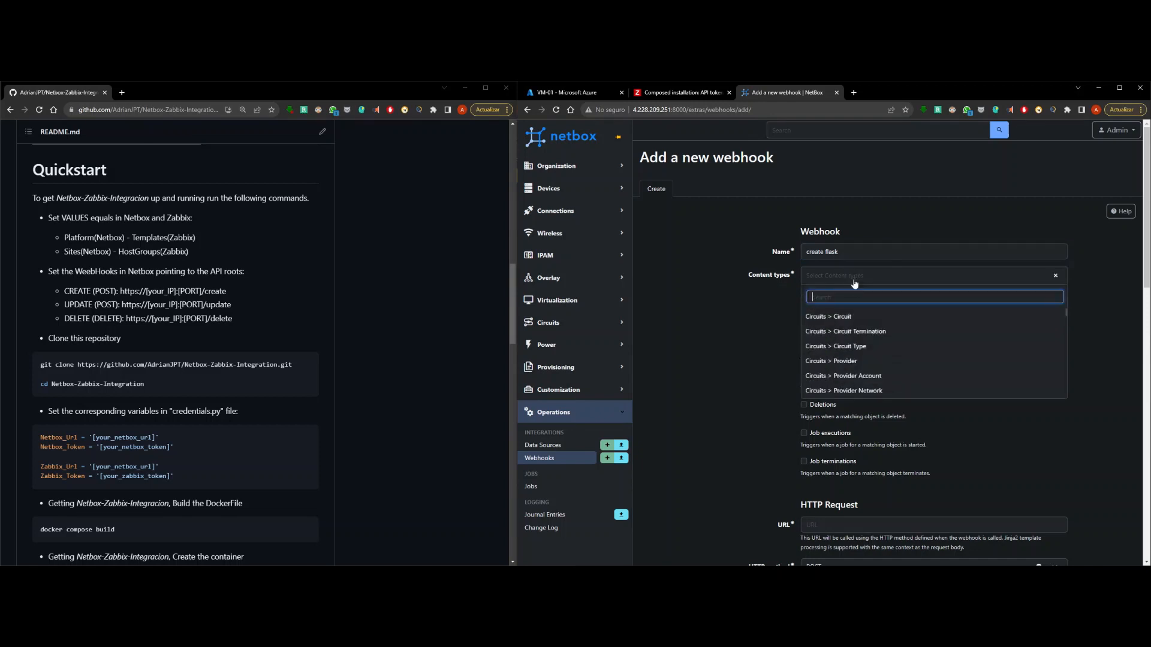
text(se)
key(BackSpace)
text(ev)
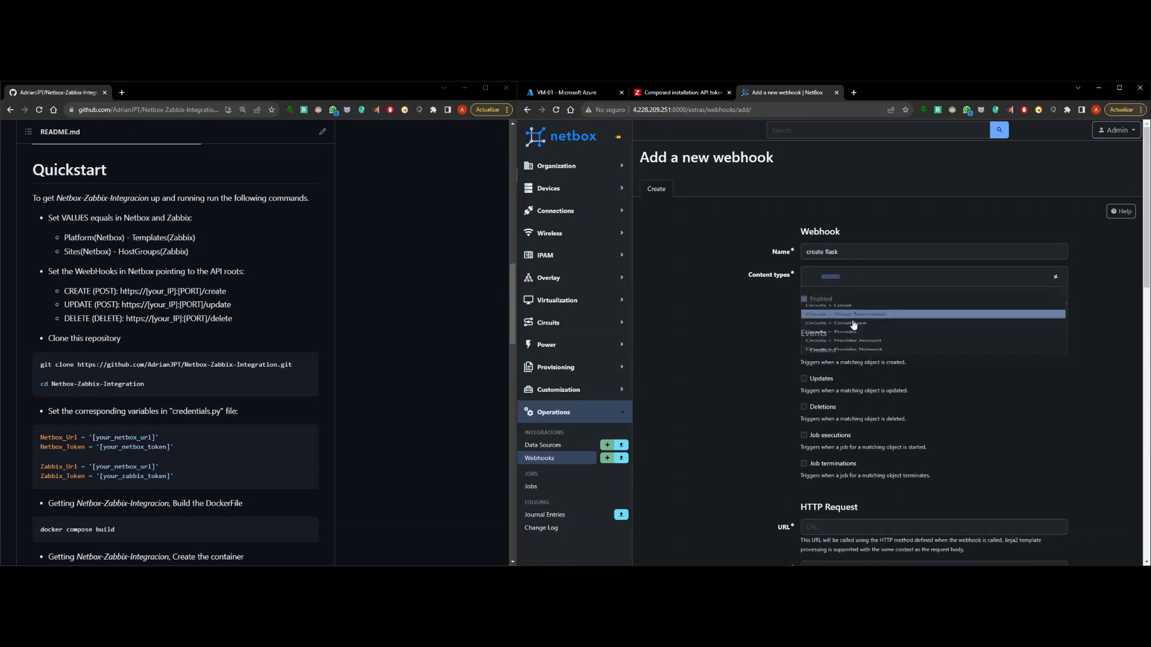
click(853, 317)
click(804, 350)
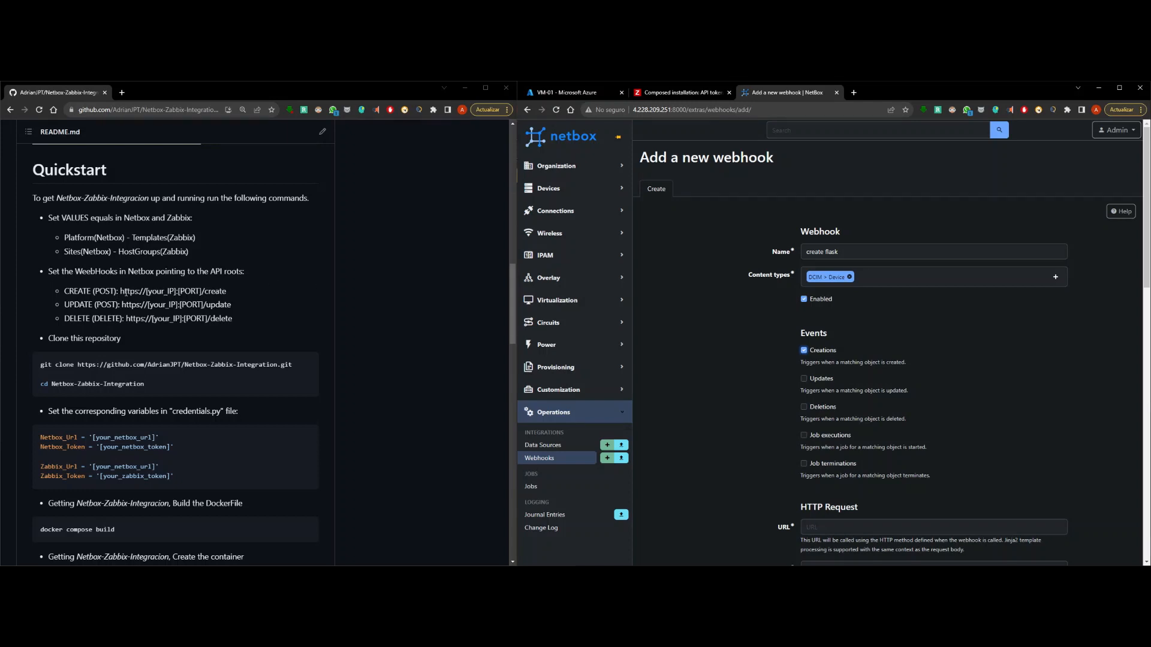
drag(121, 291, 273, 294)
right_click(232, 292)
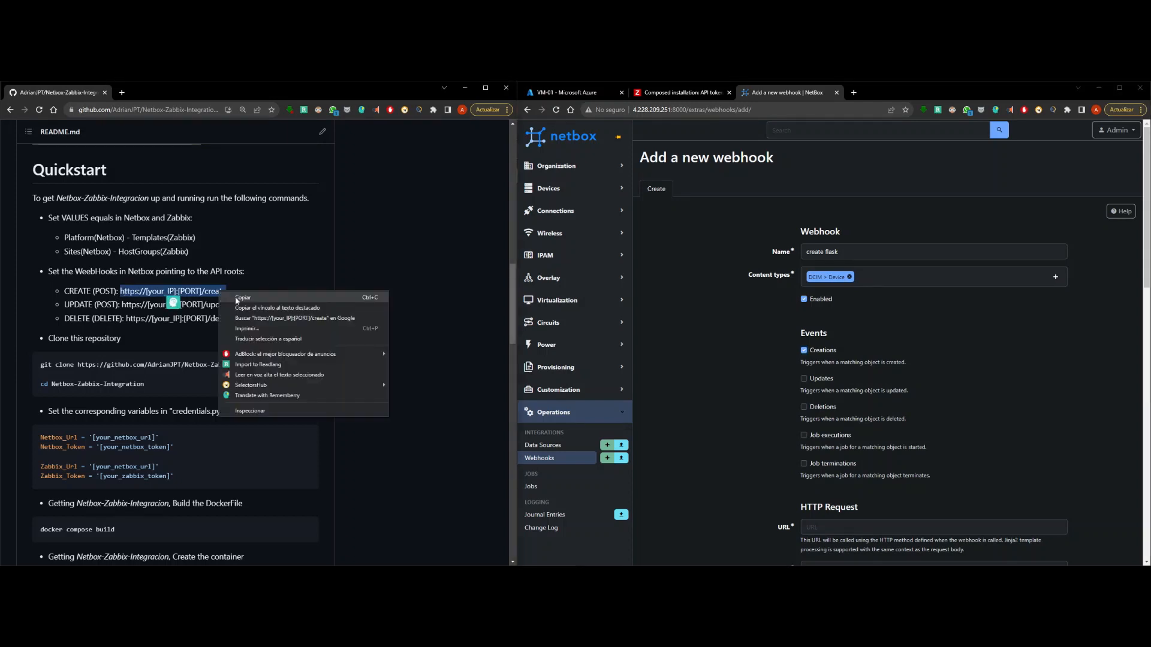
click(251, 301)
scroll(865, 420, down, 2)
click(865, 394)
right_click(828, 393)
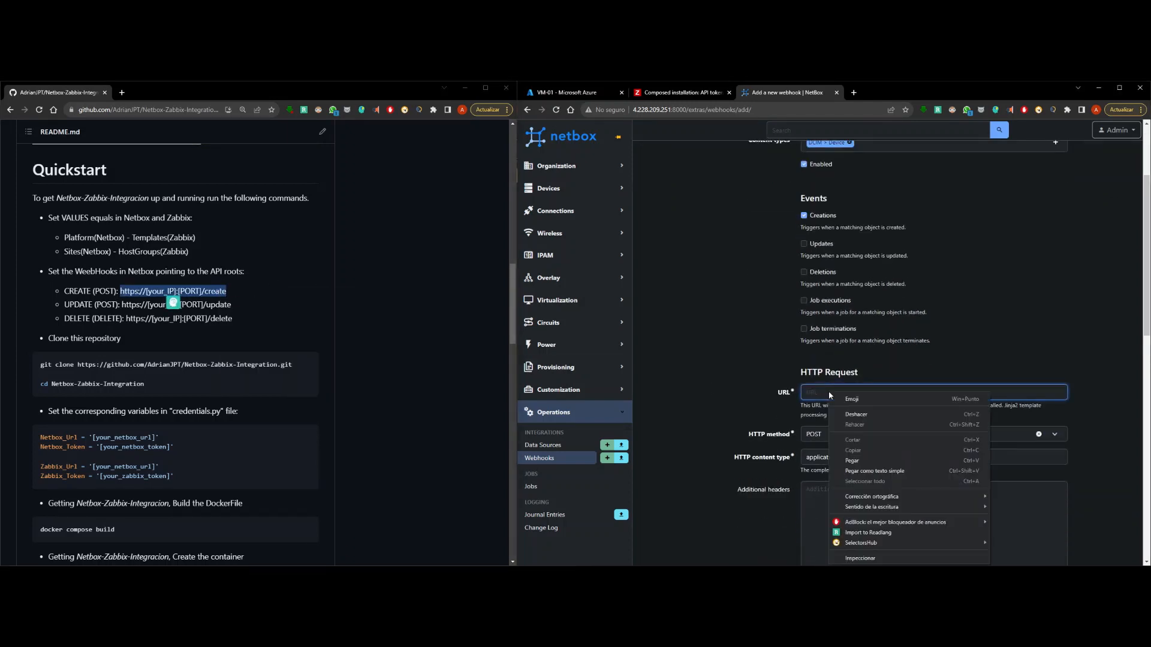
click(822, 394)
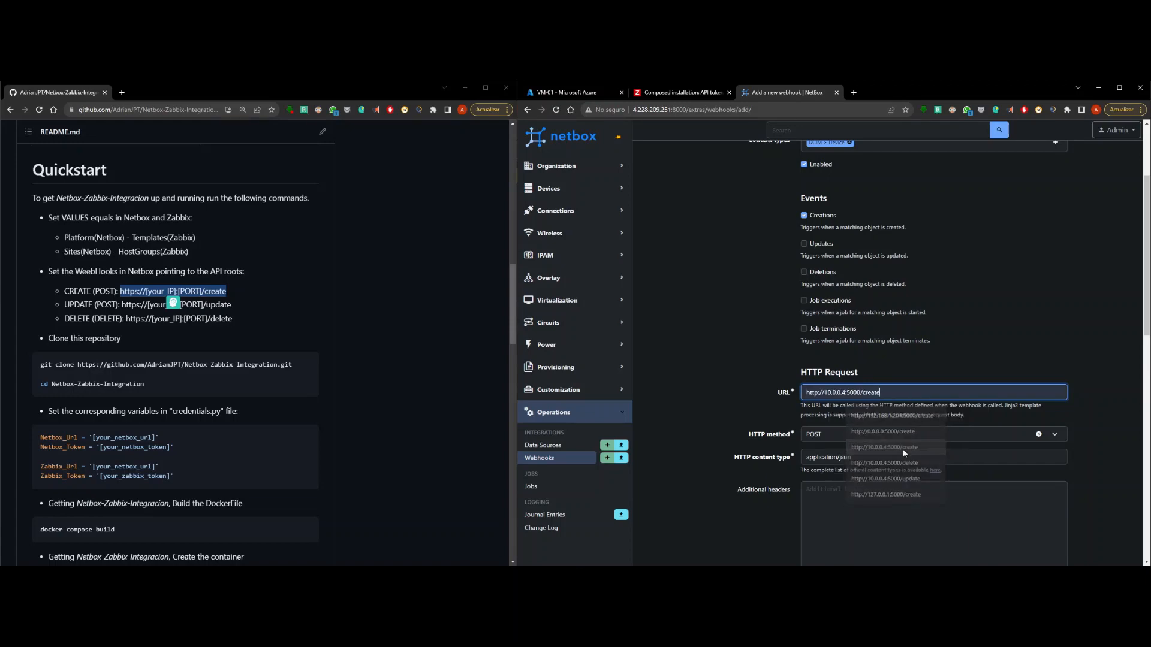
click(884, 447)
scroll(877, 429, down, 9)
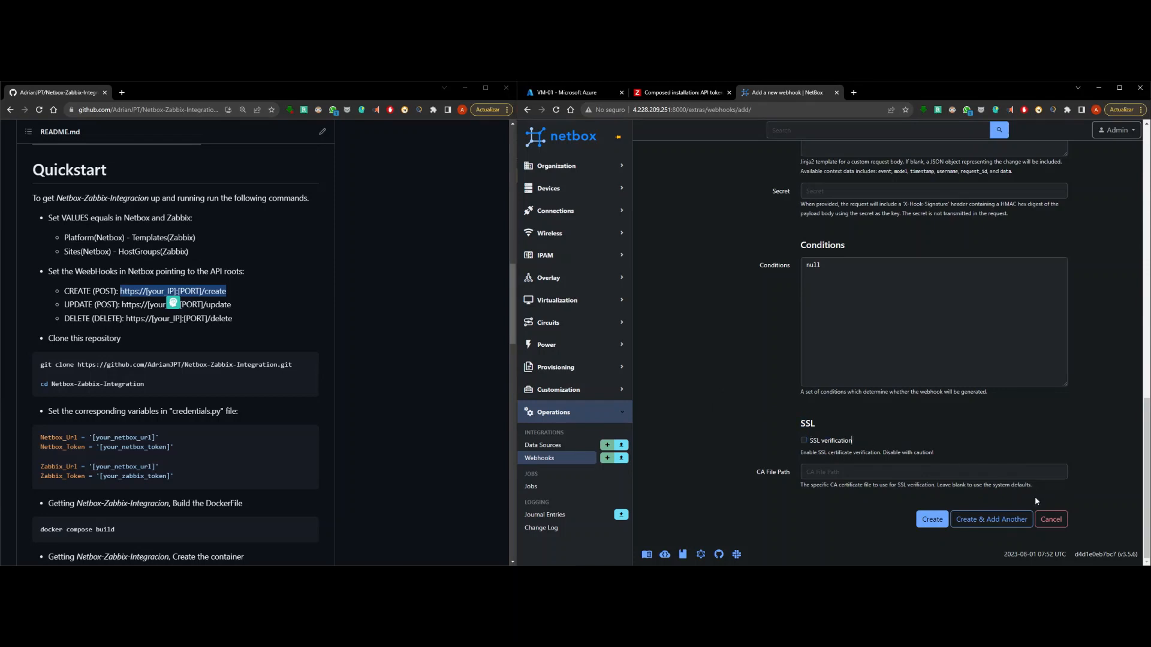
click(930, 519)
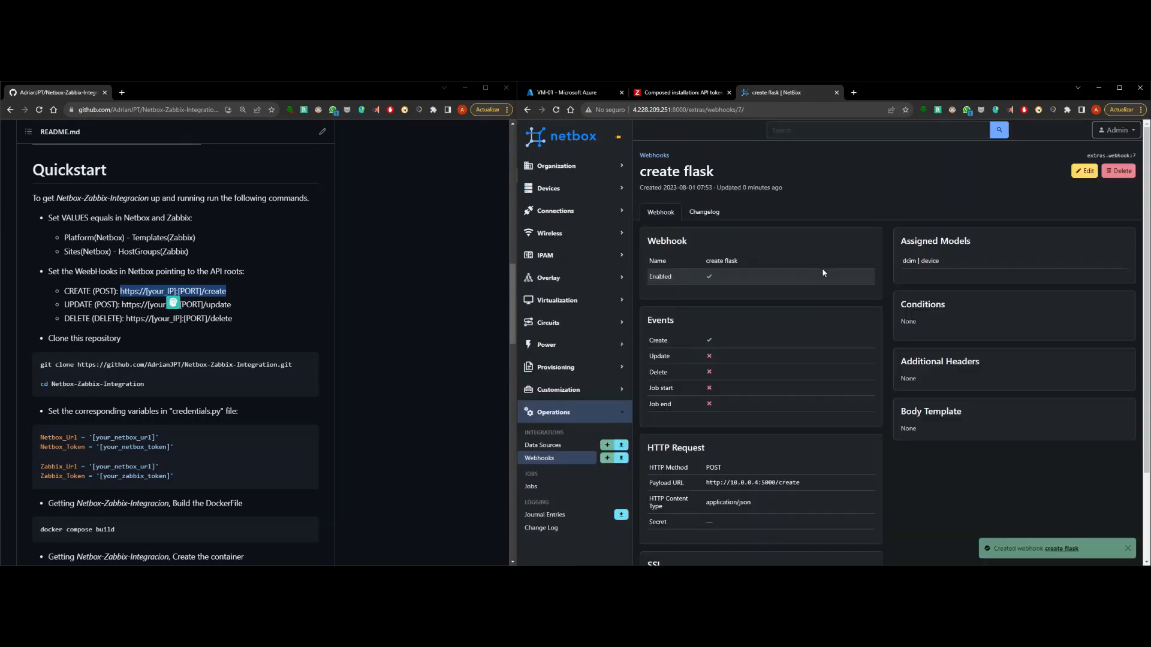
Start another webhook named delete_flask and enable its Deletions event
click(607, 459)
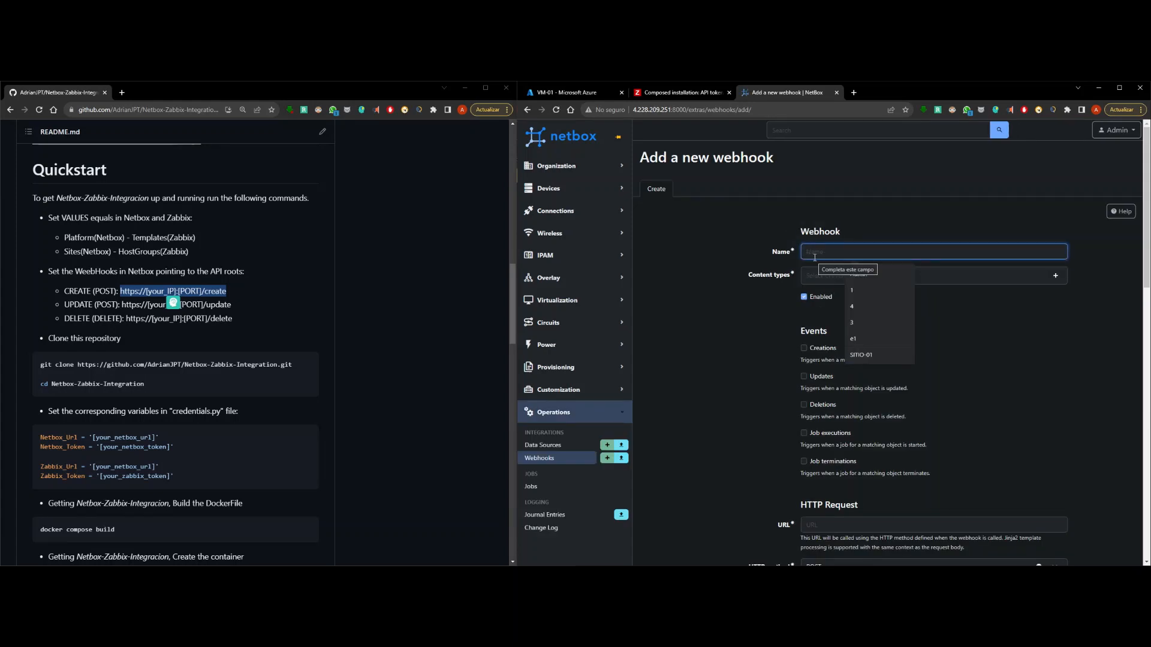
text(de)
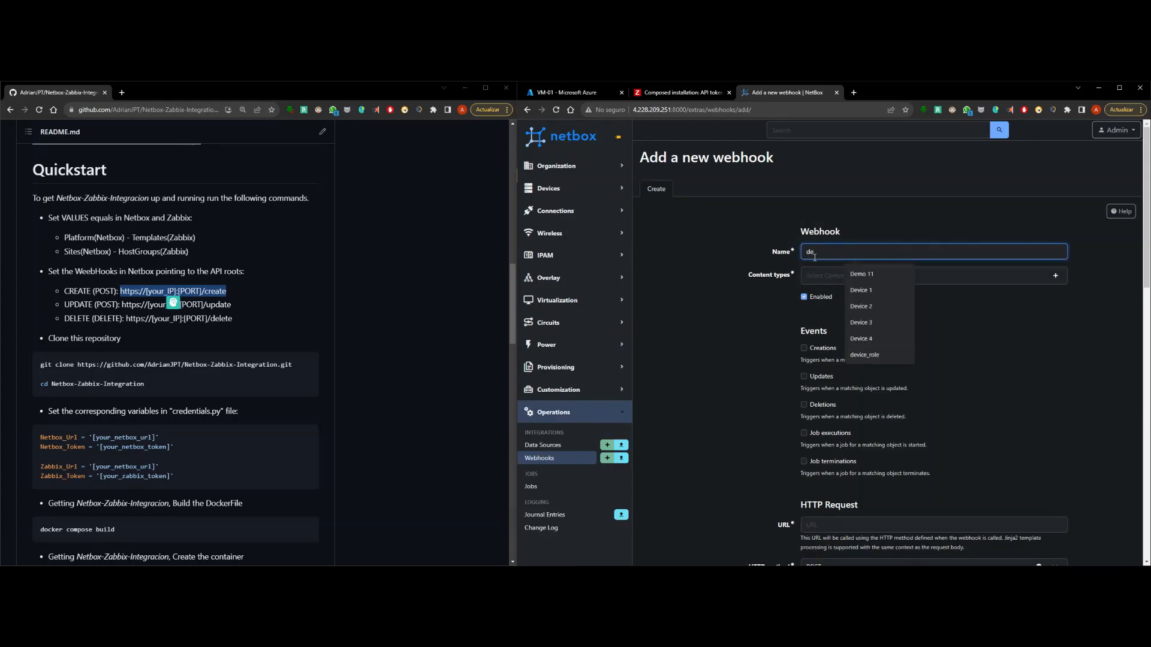
text(lete_flask)
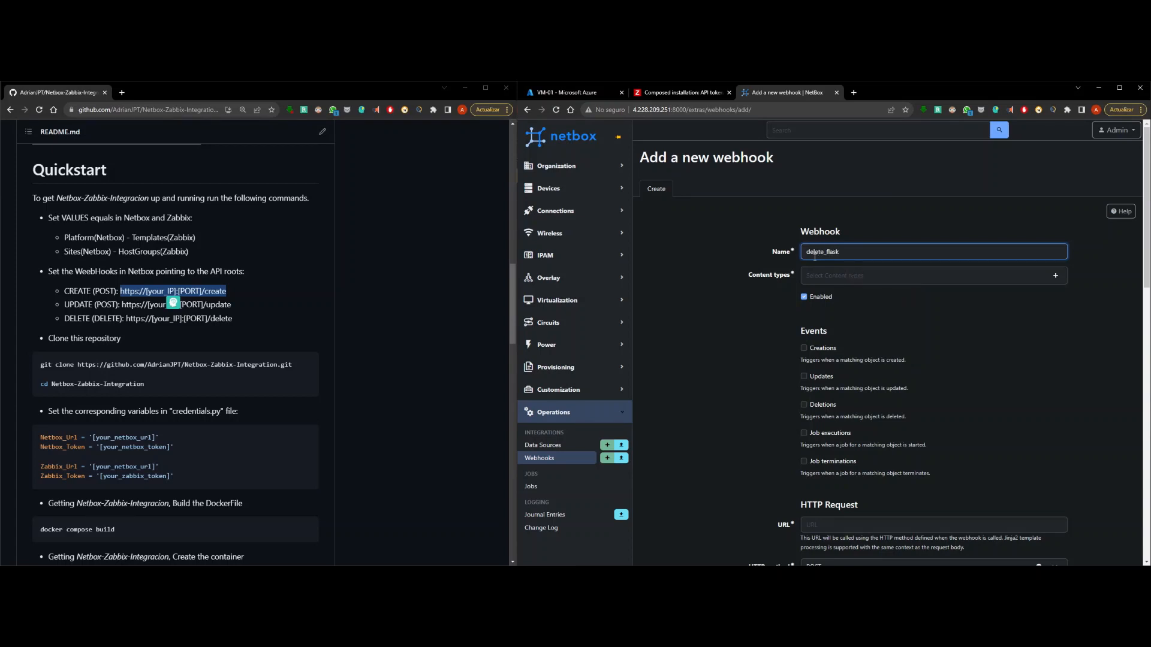
scroll(814, 258, down, 1)
click(804, 360)
scroll(827, 300, down, 2)
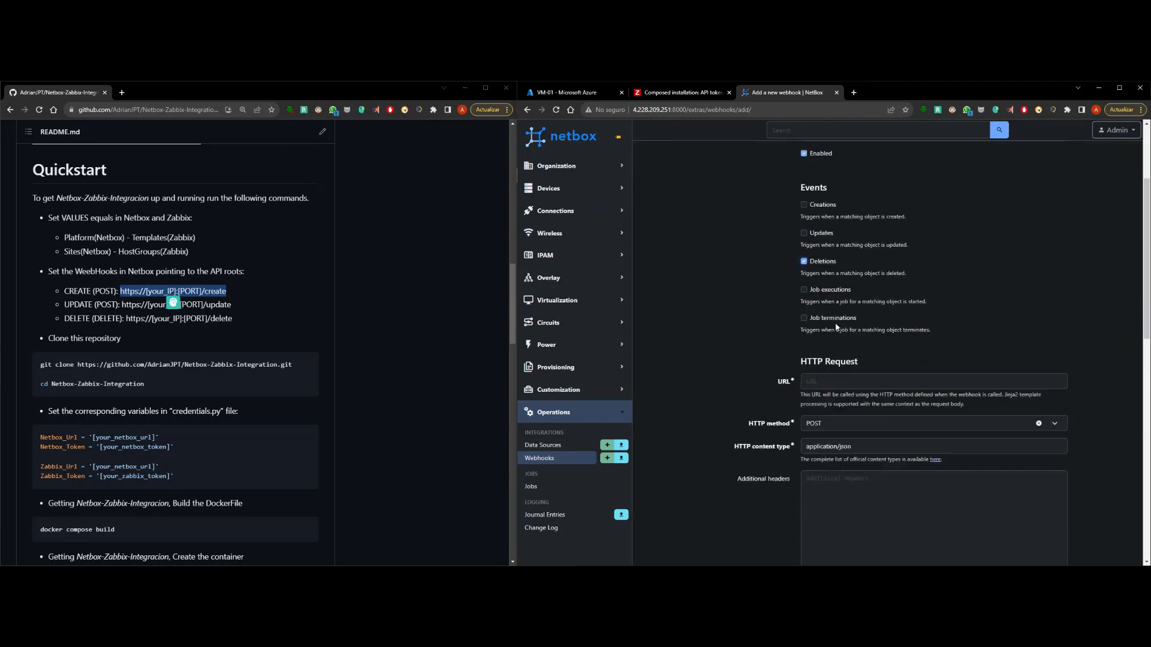
Set the delete_flask webhook's content type to DCIM > Device, removing the mistakenly chosen Device Bay
scroll(841, 251, up, 2)
click(850, 234)
text(d)
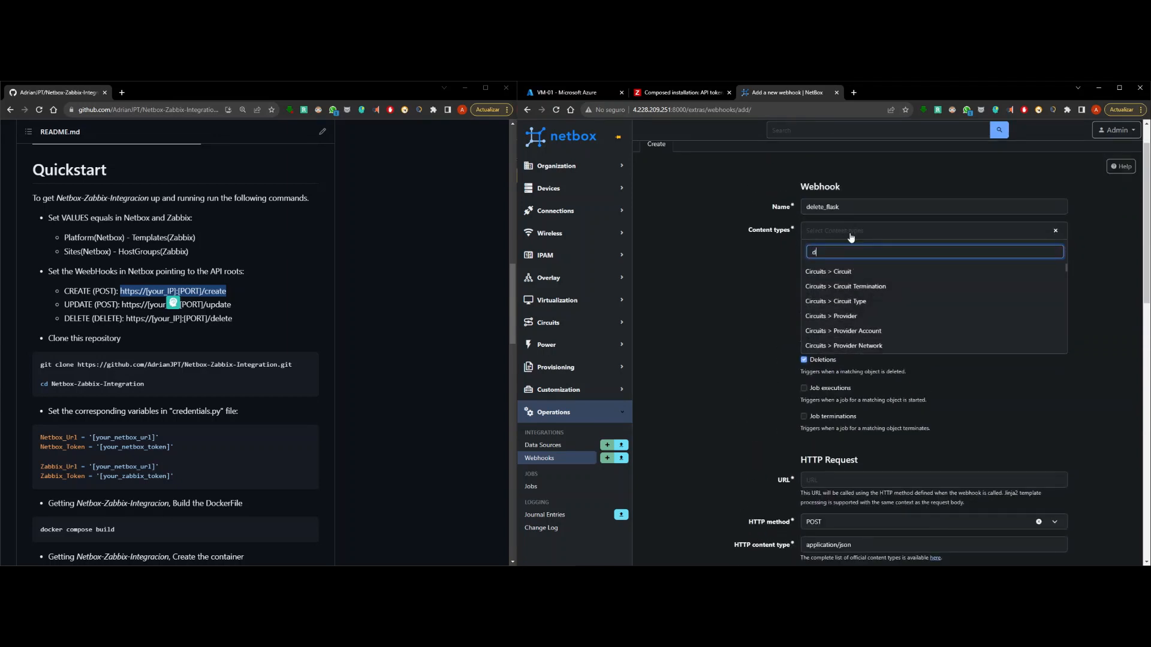
text(ev)
click(846, 284)
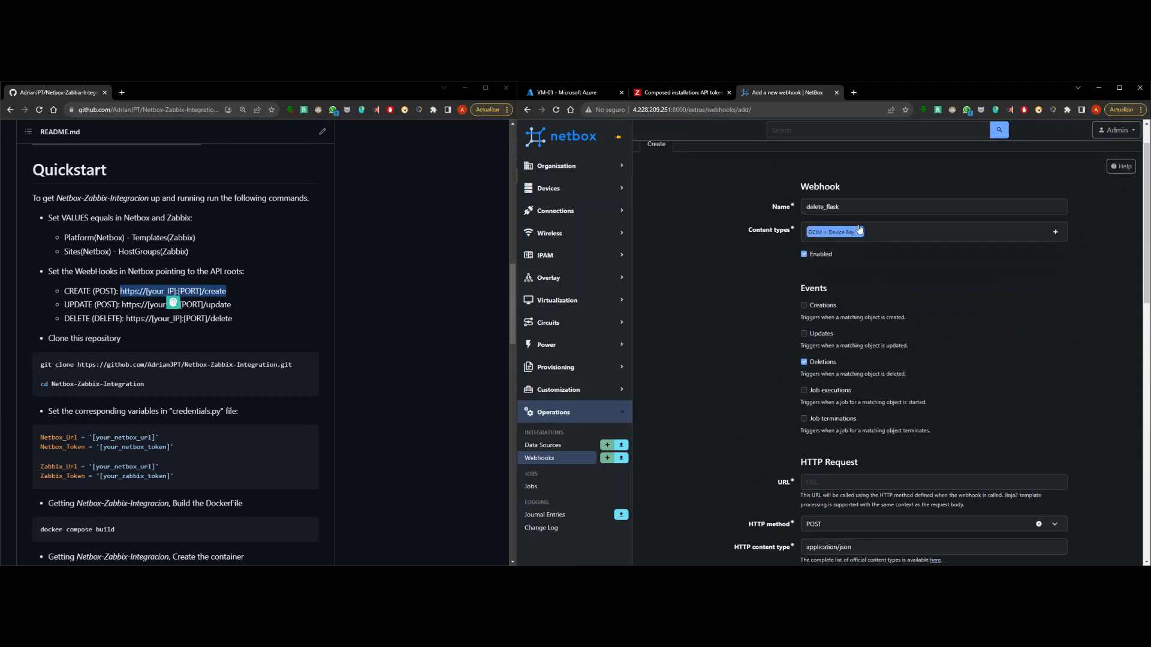
click(860, 231)
click(862, 237)
click(862, 237)
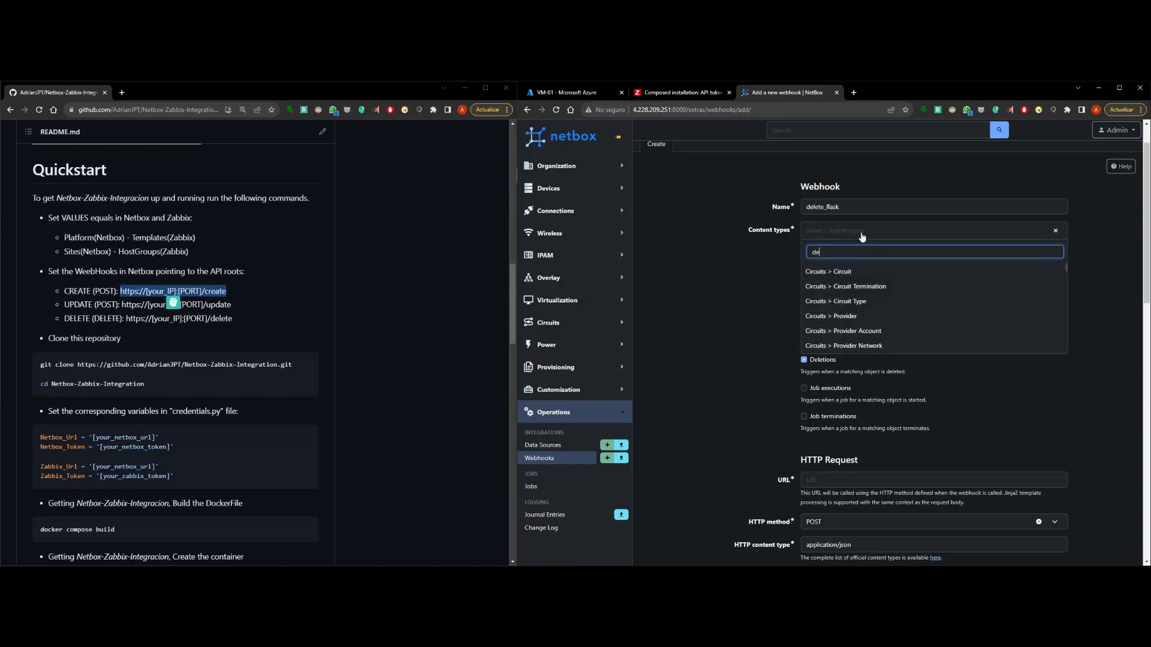
text(de)
click(830, 278)
scroll(911, 360, down, 2)
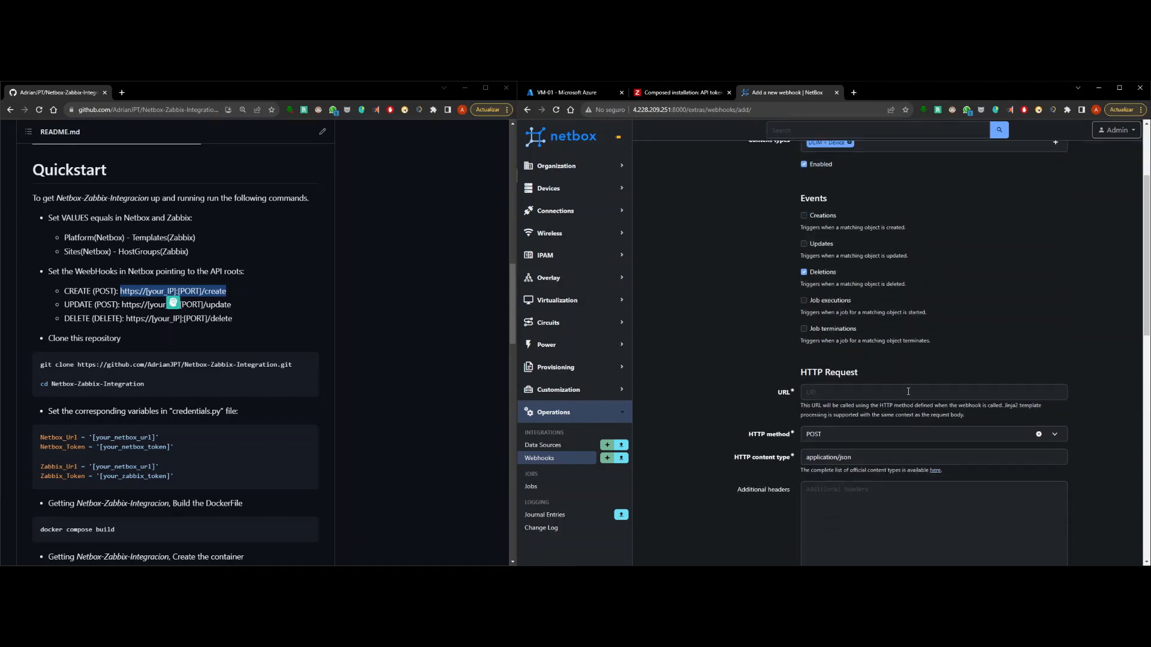
click(908, 392)
click(900, 430)
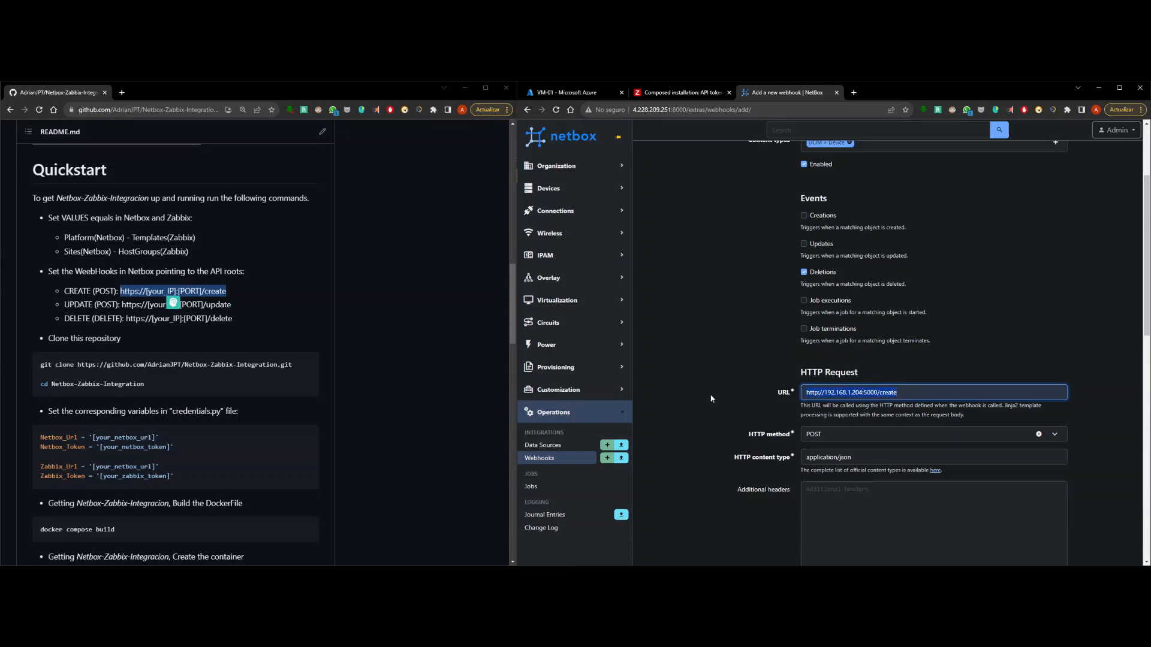
click(870, 393)
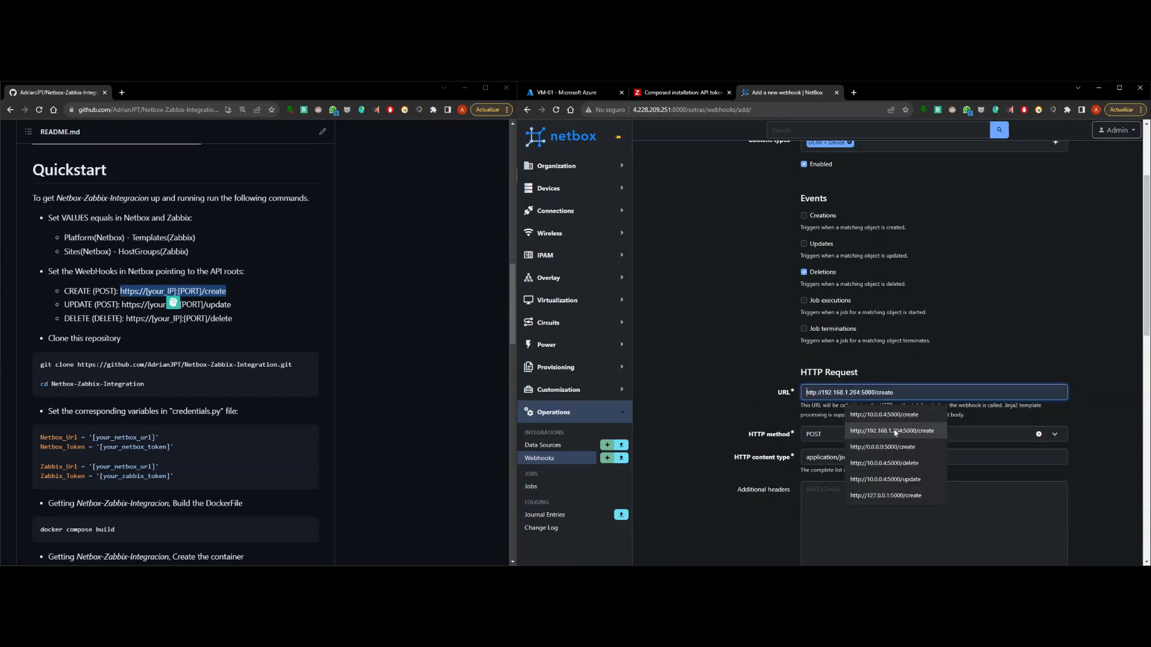
click(893, 463)
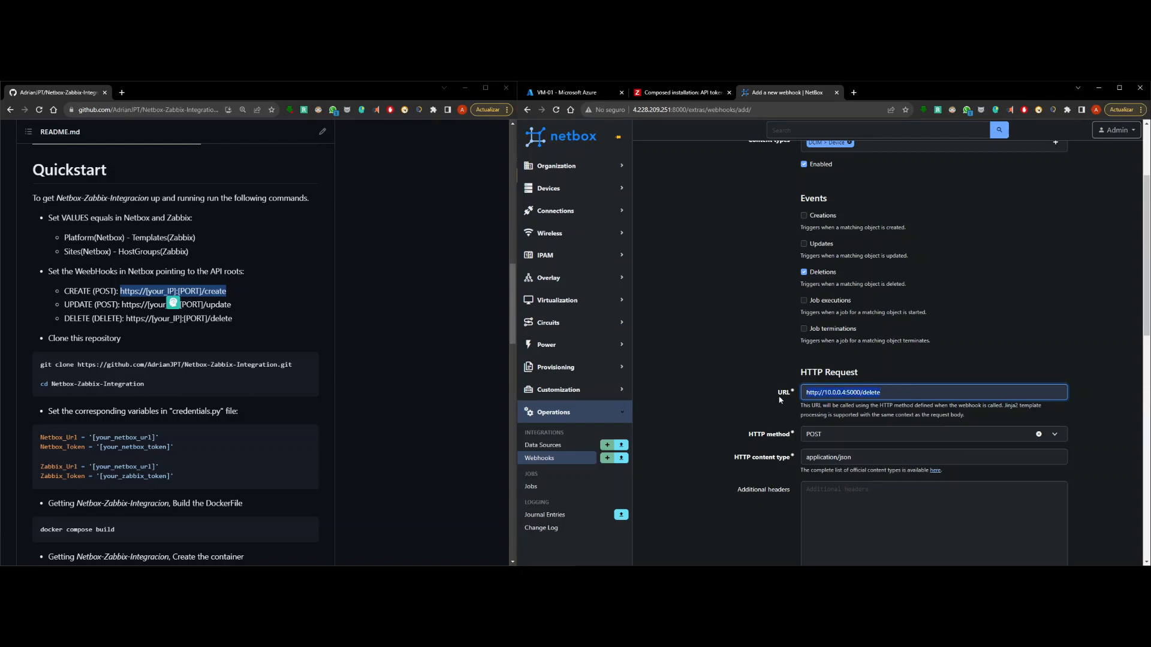
scroll(844, 398, down, 10)
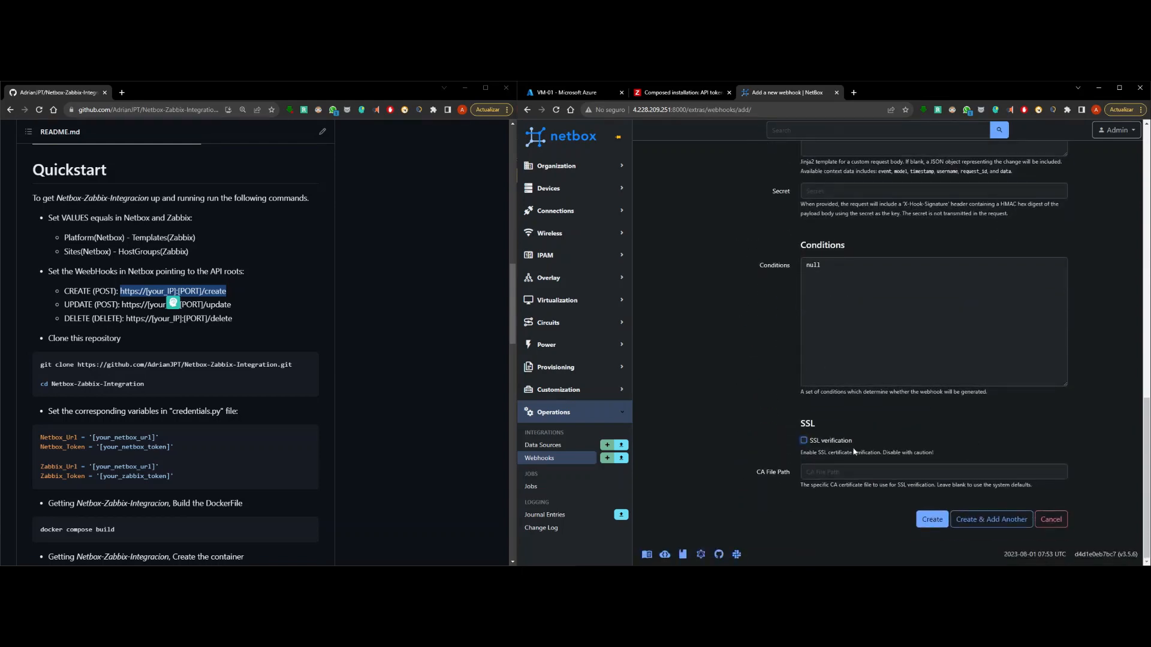
click(933, 519)
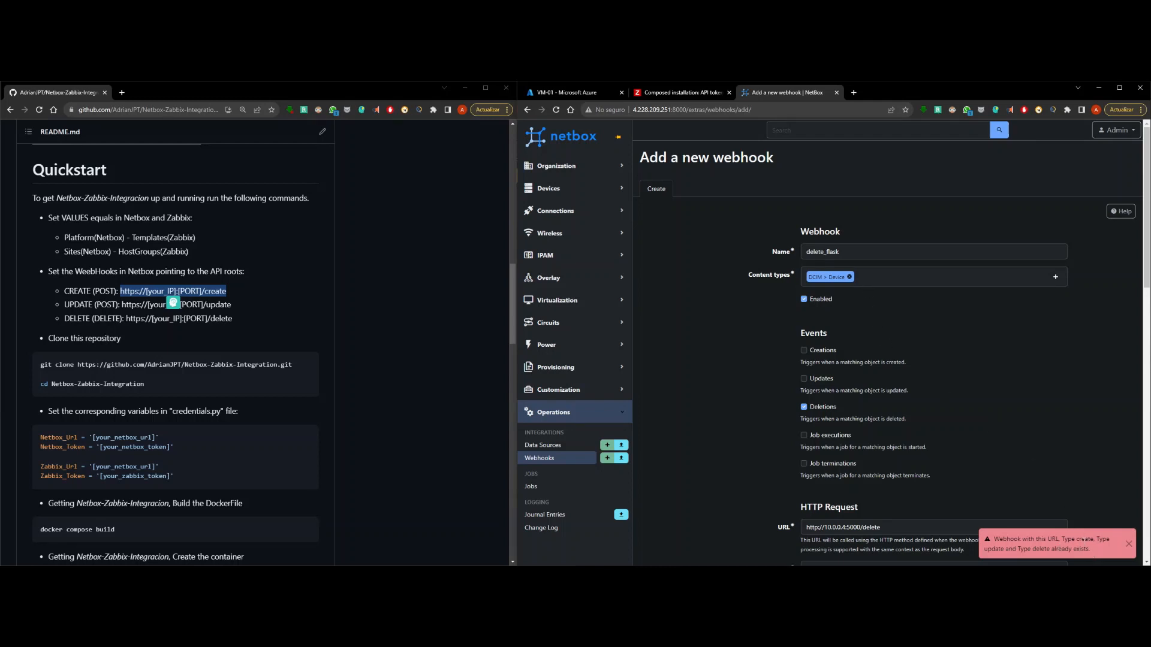
scroll(878, 433, down, 2)
double_click(872, 437)
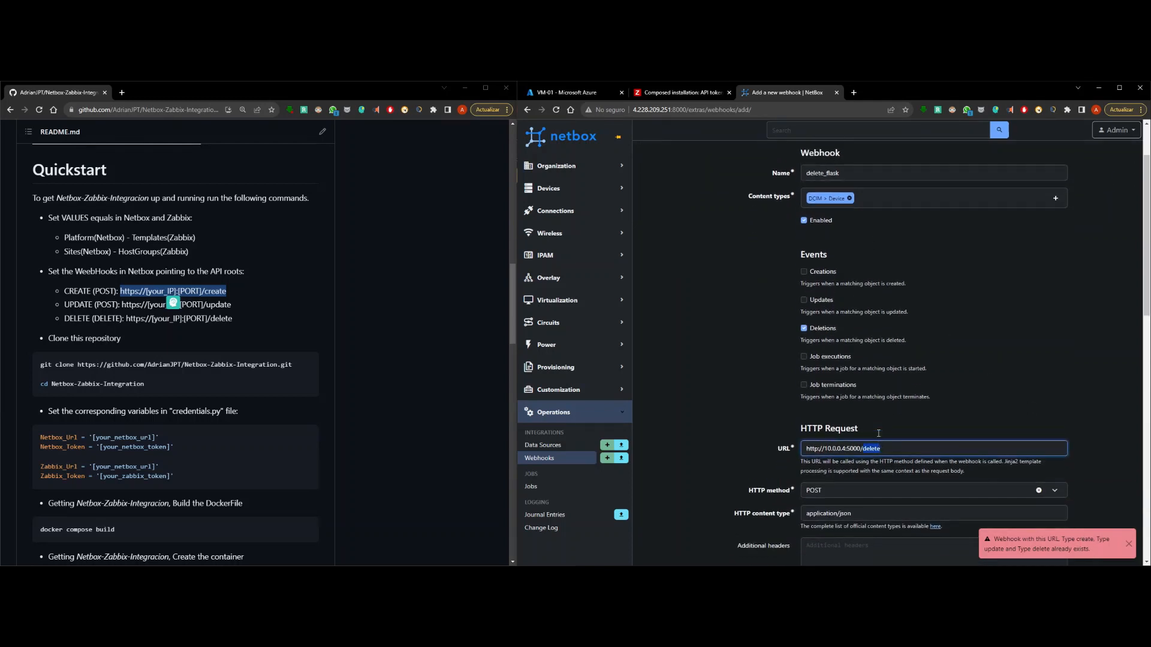
scroll(878, 433, up, 2)
scroll(878, 432, down, 2)
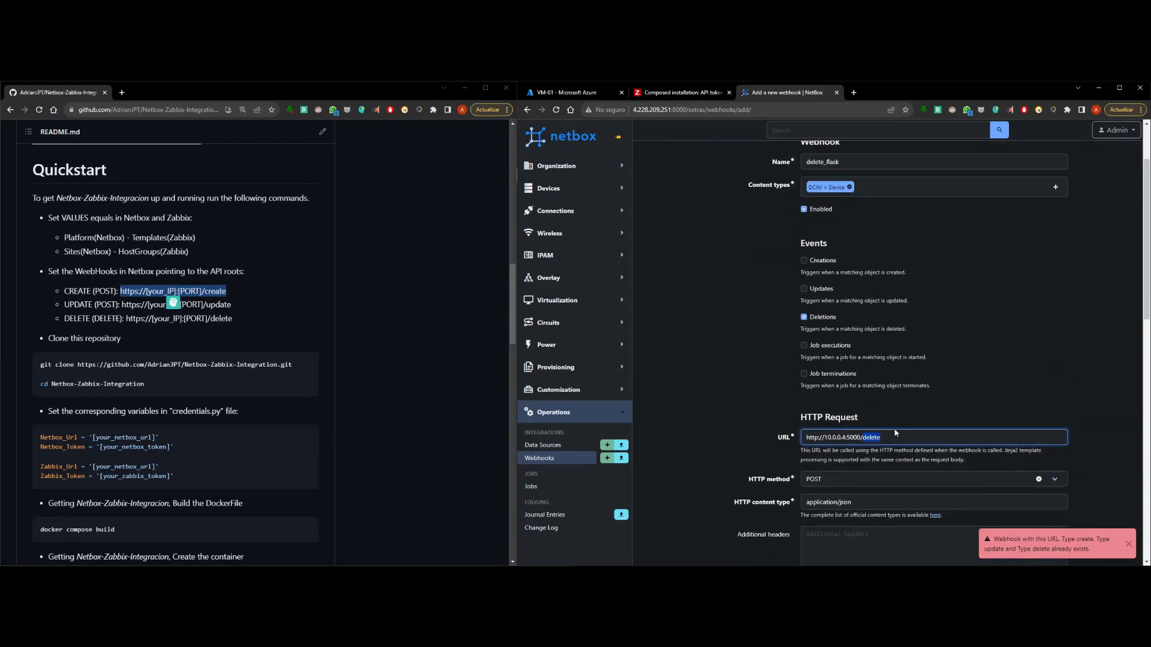
scroll(887, 435, up, 2)
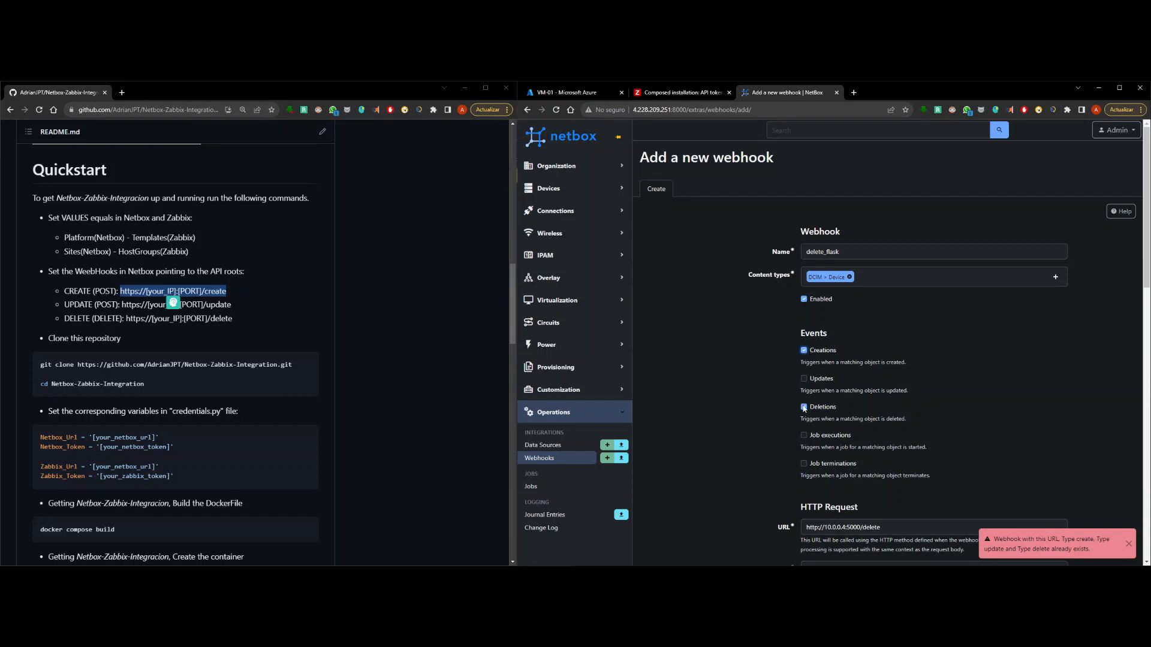
click(804, 407)
scroll(804, 408, down, 2)
double_click(869, 393)
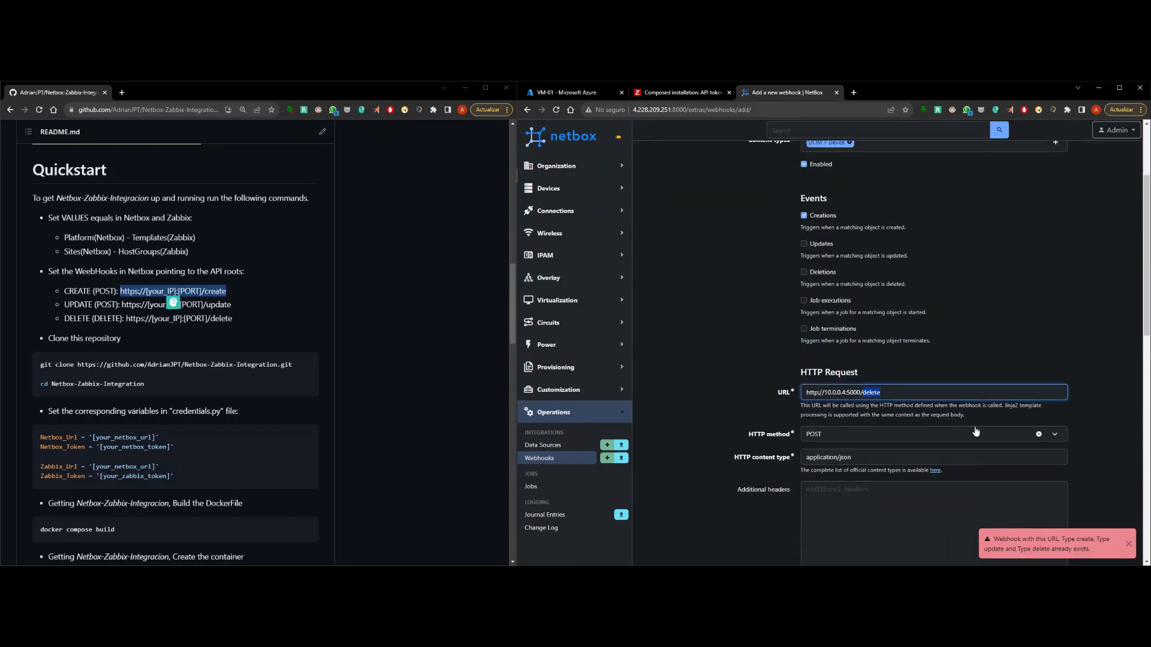
text(create)
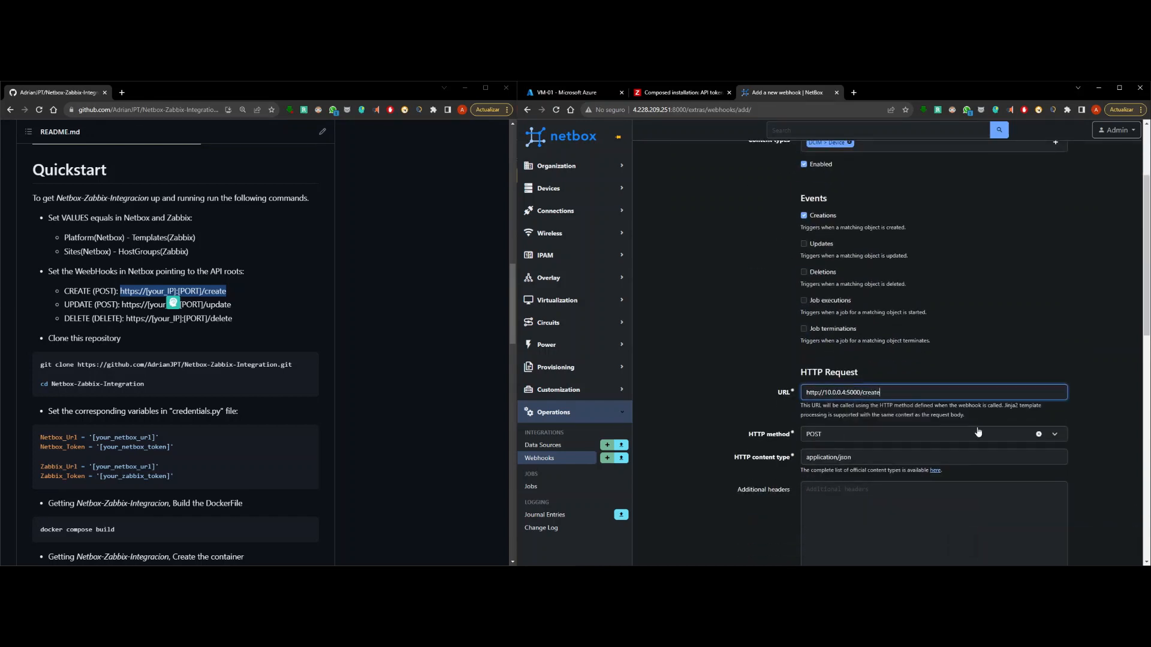
Try to create the webhook under the name create_flask, reusing the word create from its URL
right_click(874, 393)
key(ctrl+c)
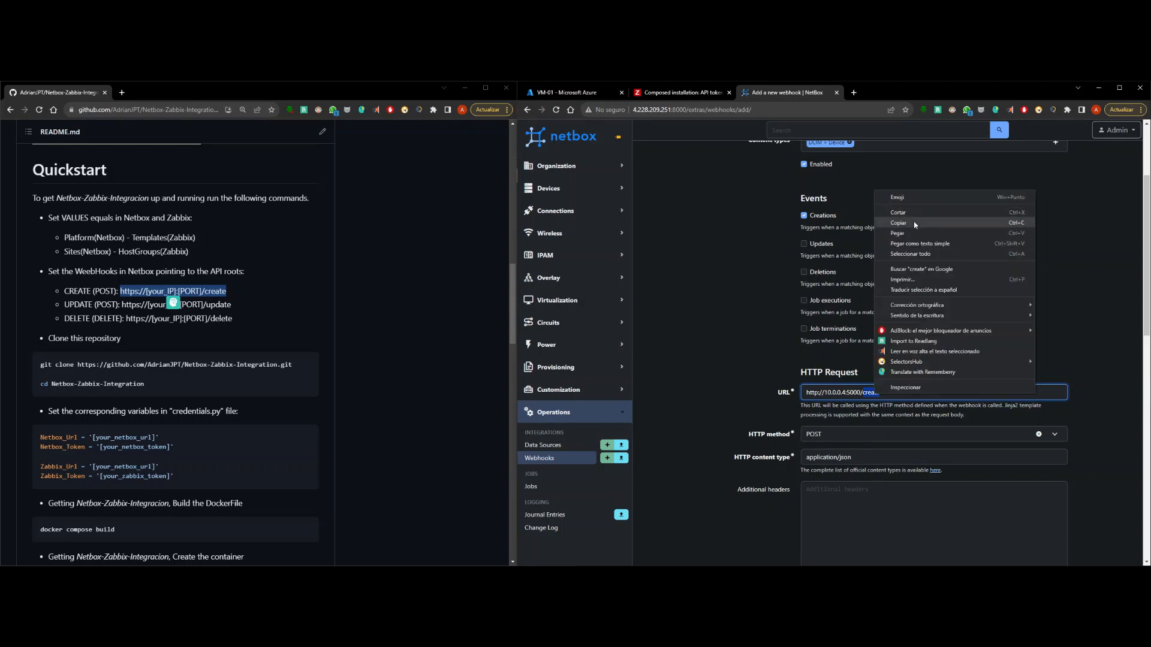
scroll(913, 226, up, 2)
click(819, 254)
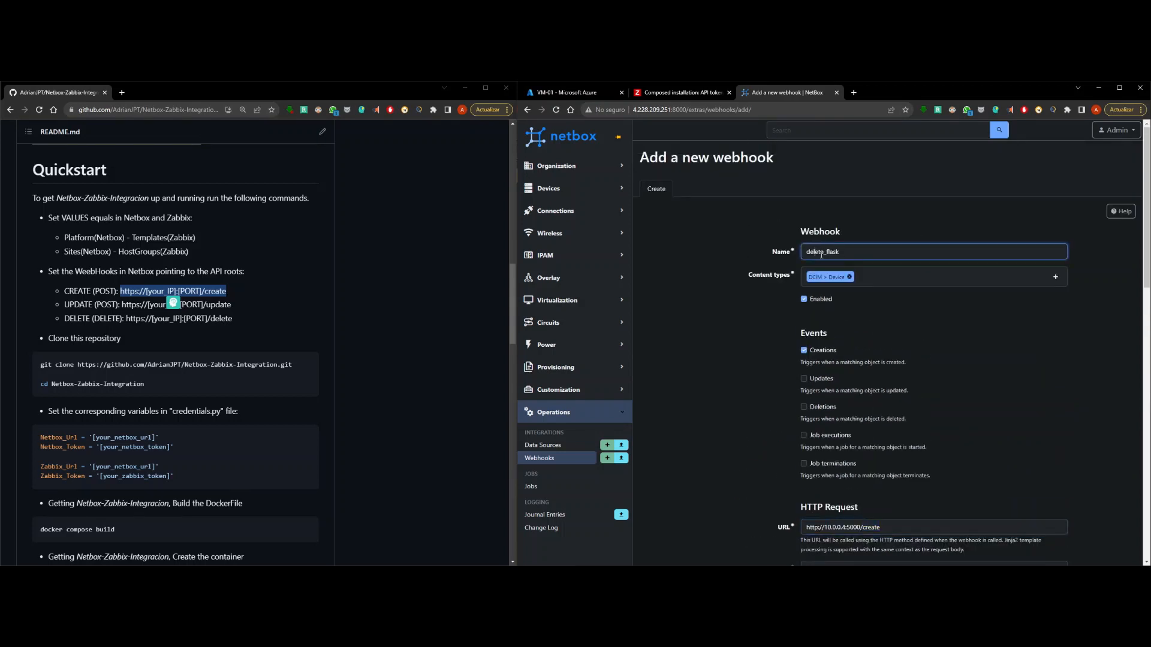
right_click(812, 253)
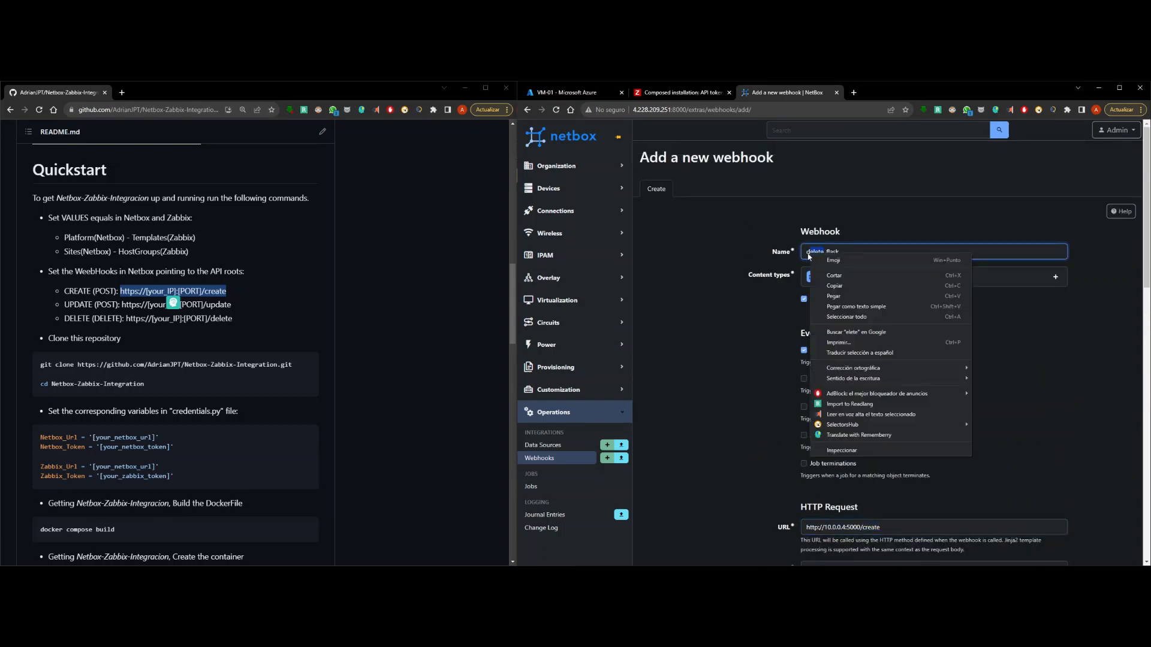
click(846, 297)
key(Left)
key(Left)
key(Left)
key(Left)
key(Left)
key(Left)
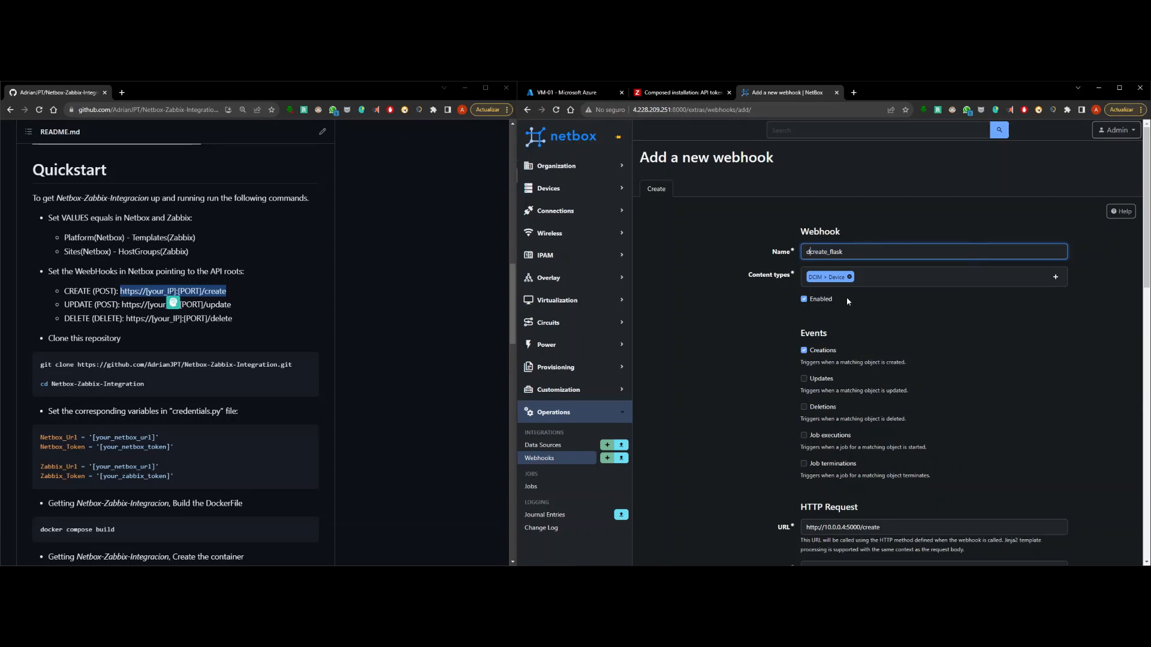
key(BackSpace)
key(Return)
scroll(930, 303, down, 4)
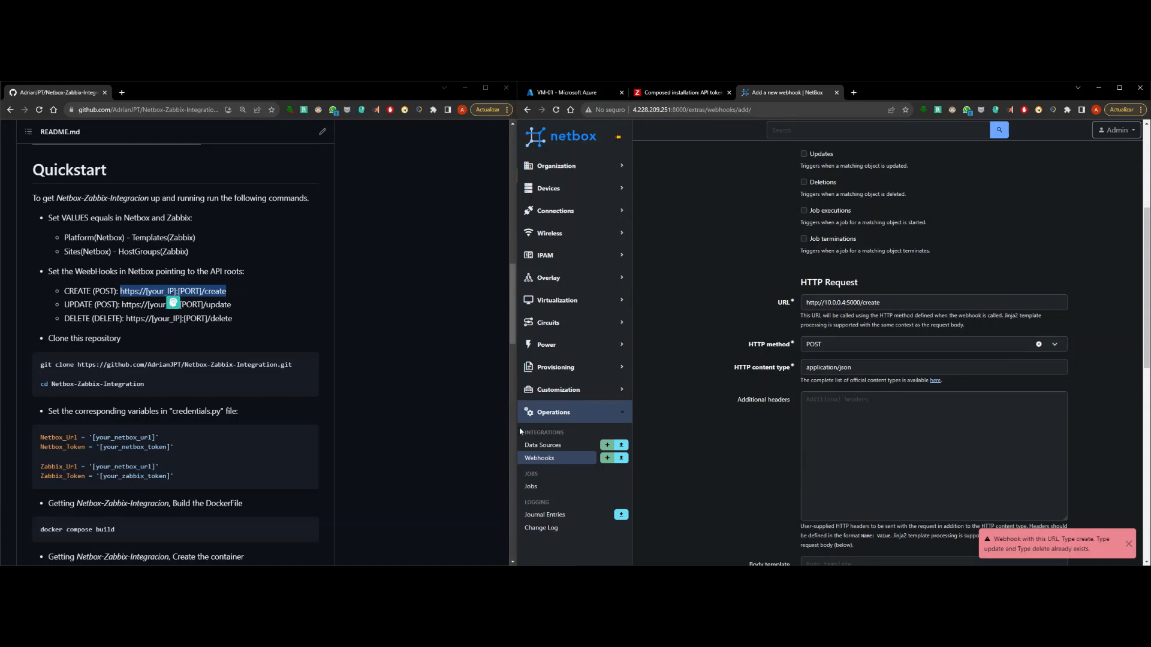
Delete the existing FLASK DELETE webhook from the webhooks list
click(576, 459)
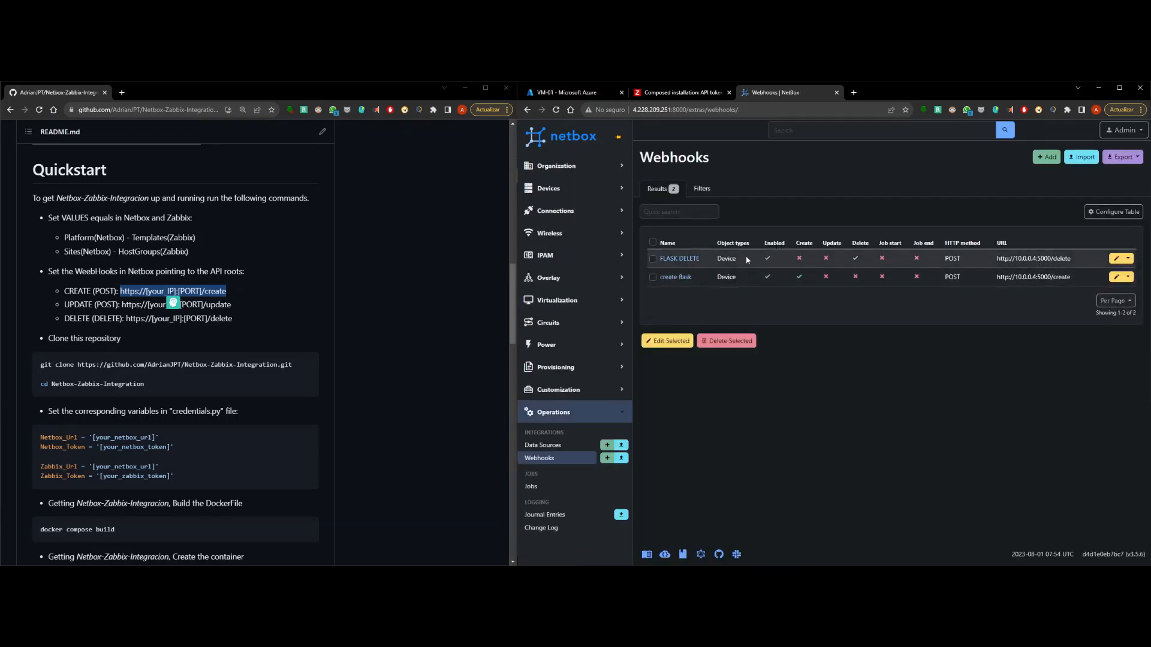
click(653, 259)
click(727, 341)
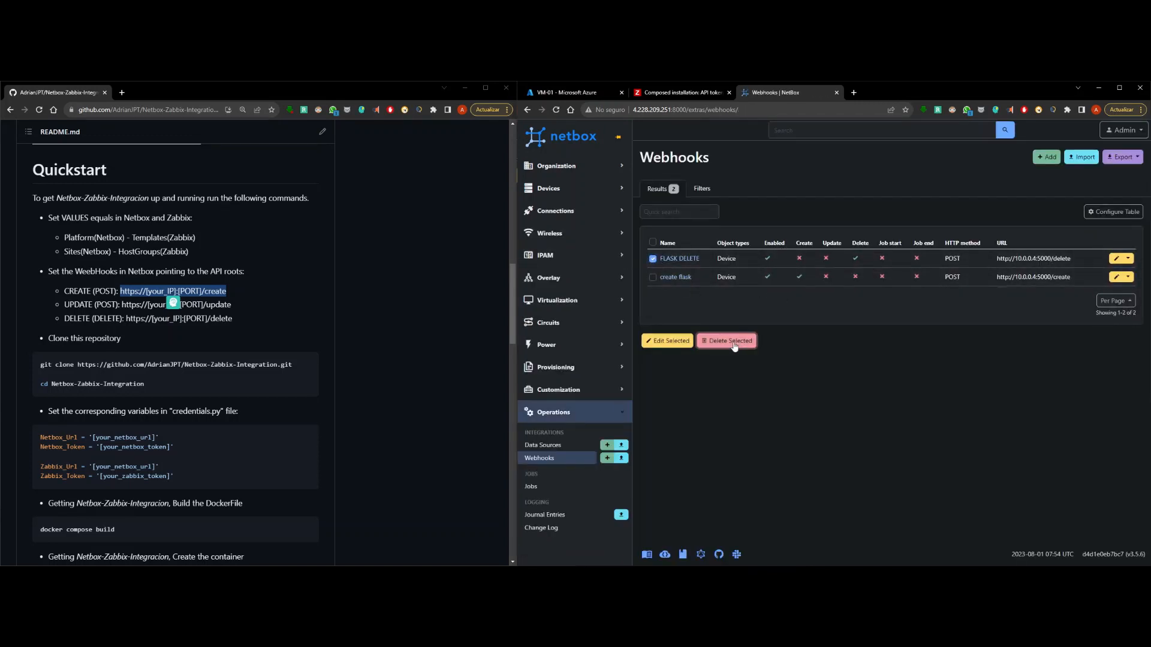
click(1076, 293)
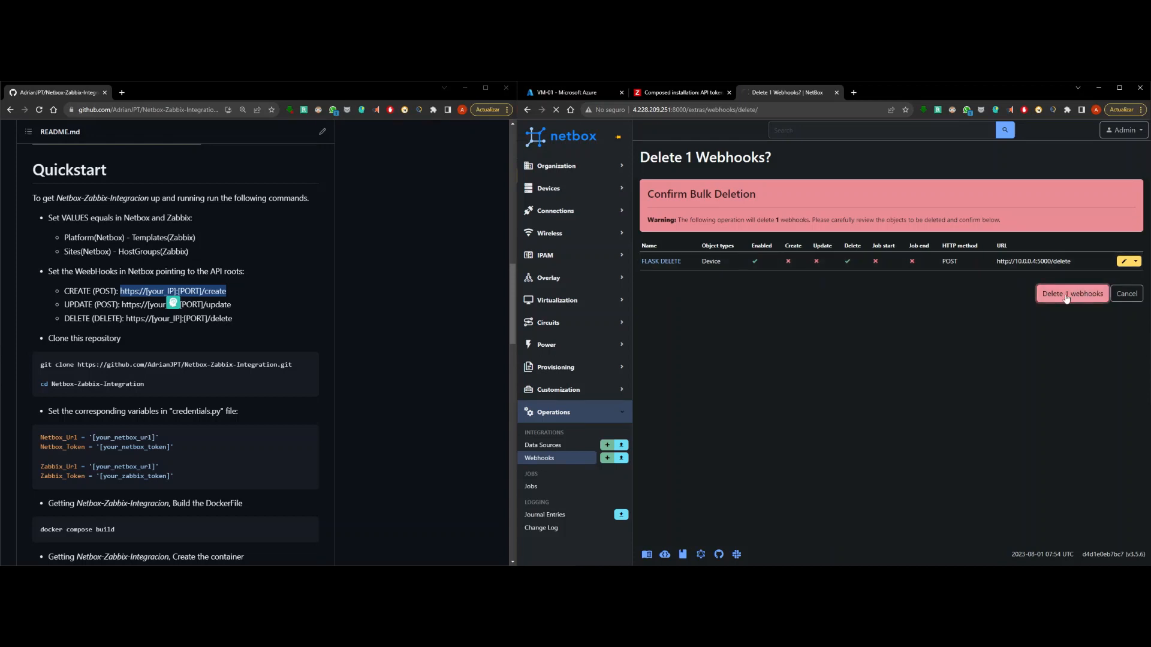
Start a new webhook named delete and enable its Deletions event
click(1047, 157)
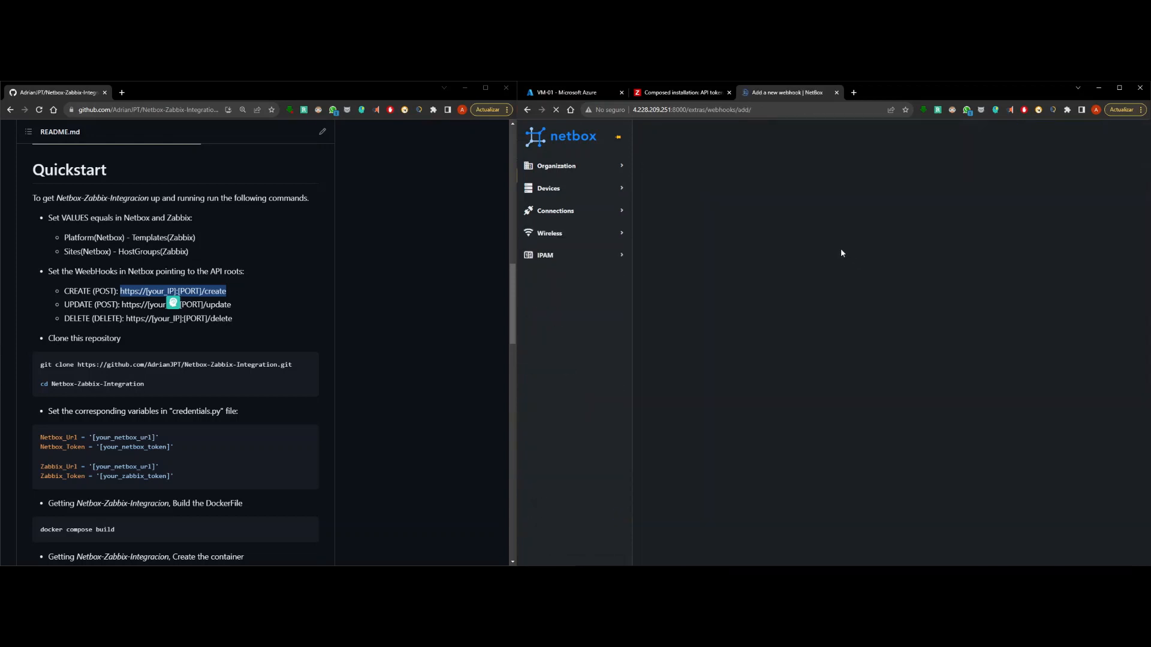
click(828, 253)
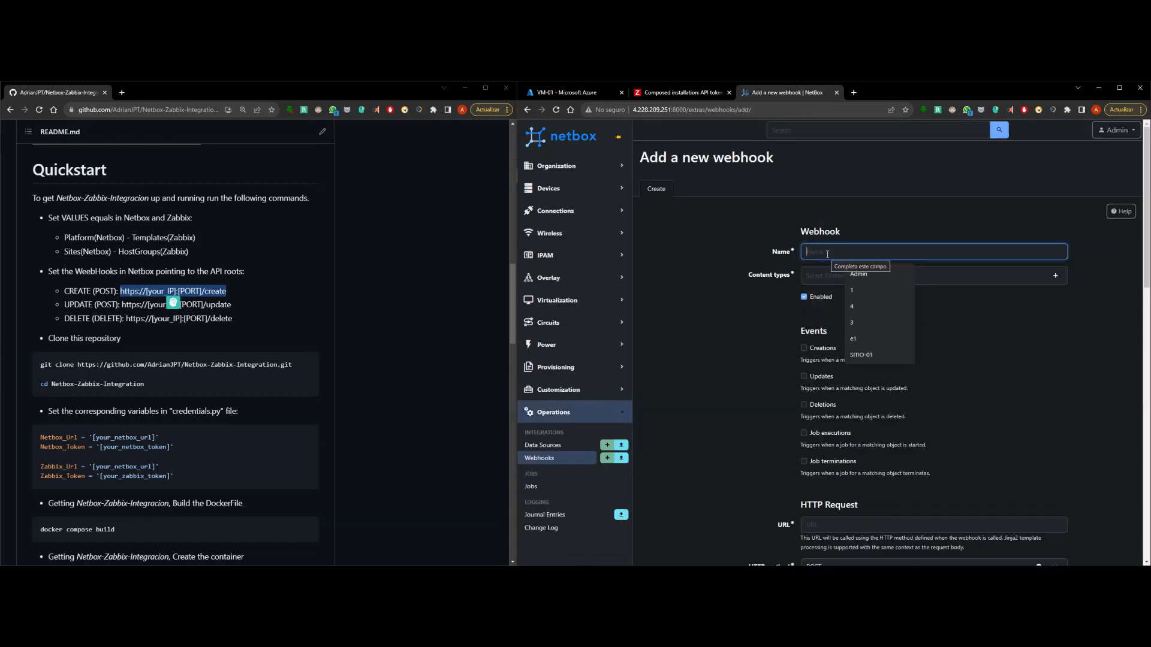
text(del)
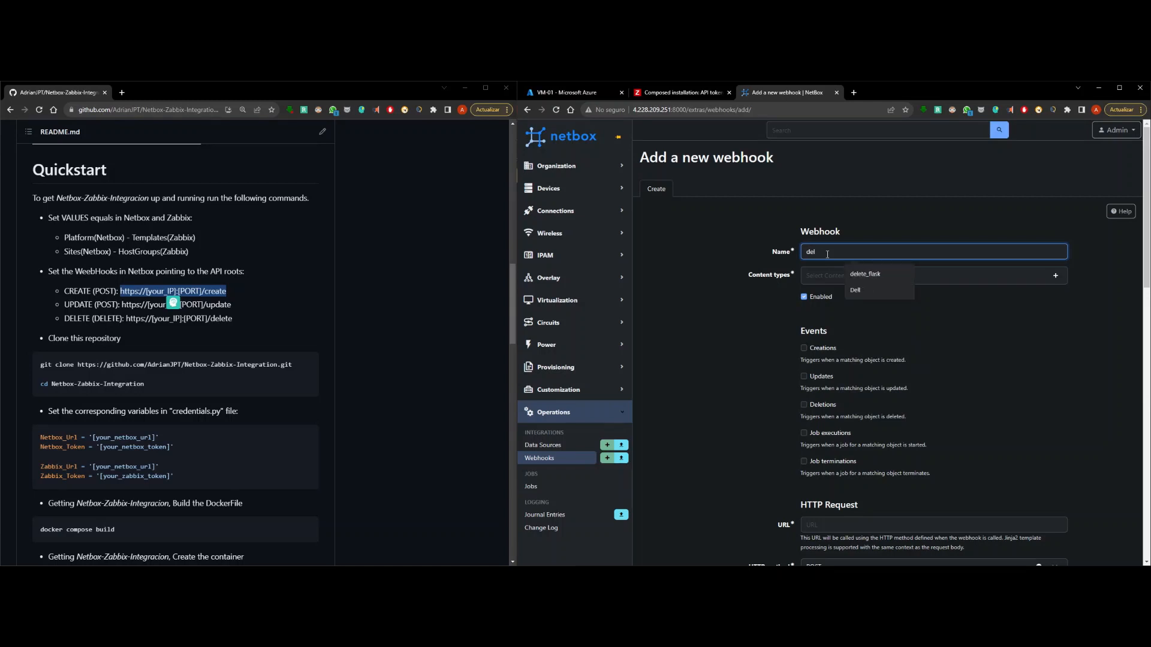
text(ete)
click(833, 463)
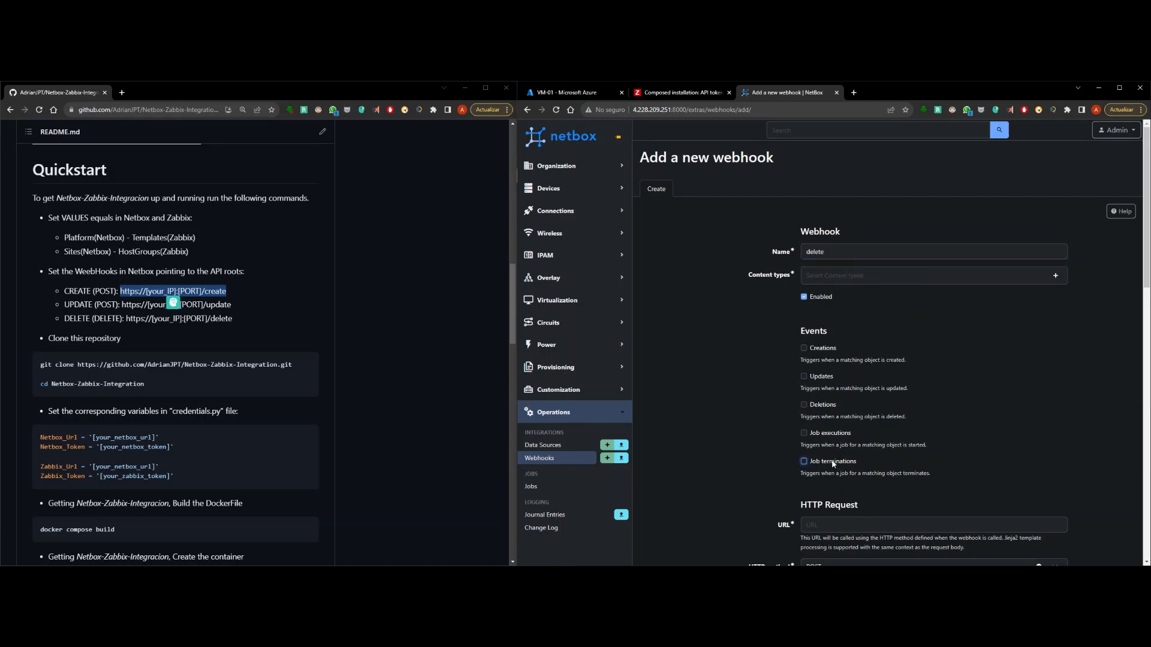
Set the delete webhook's content type to DCIM > Device
click(854, 279)
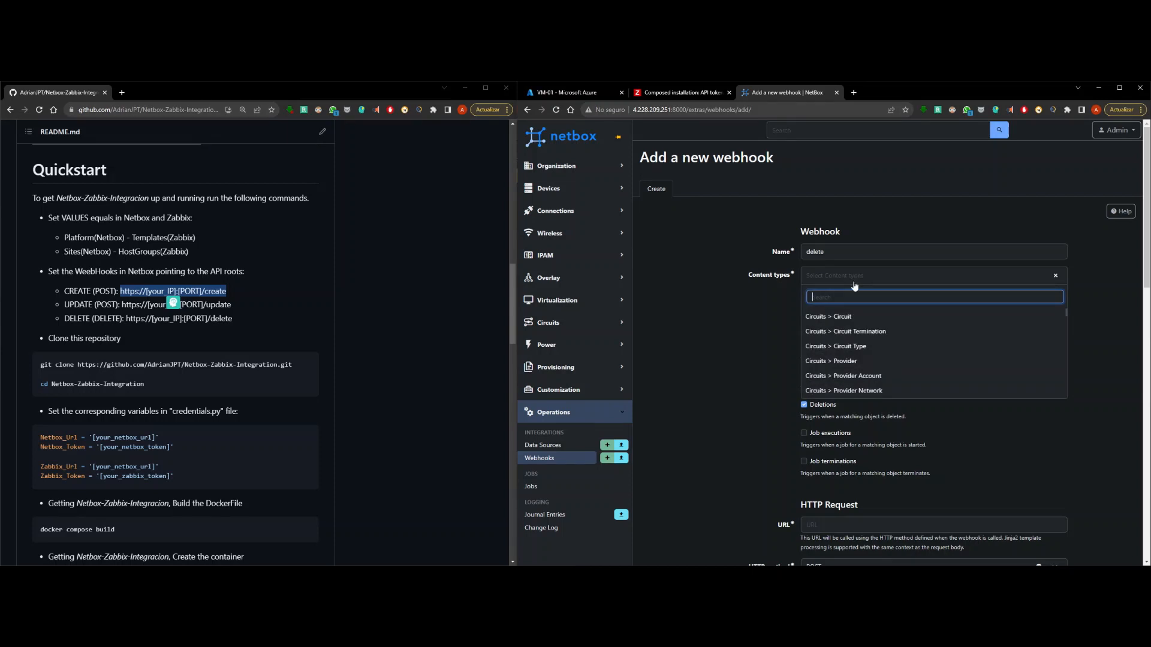
text(dev)
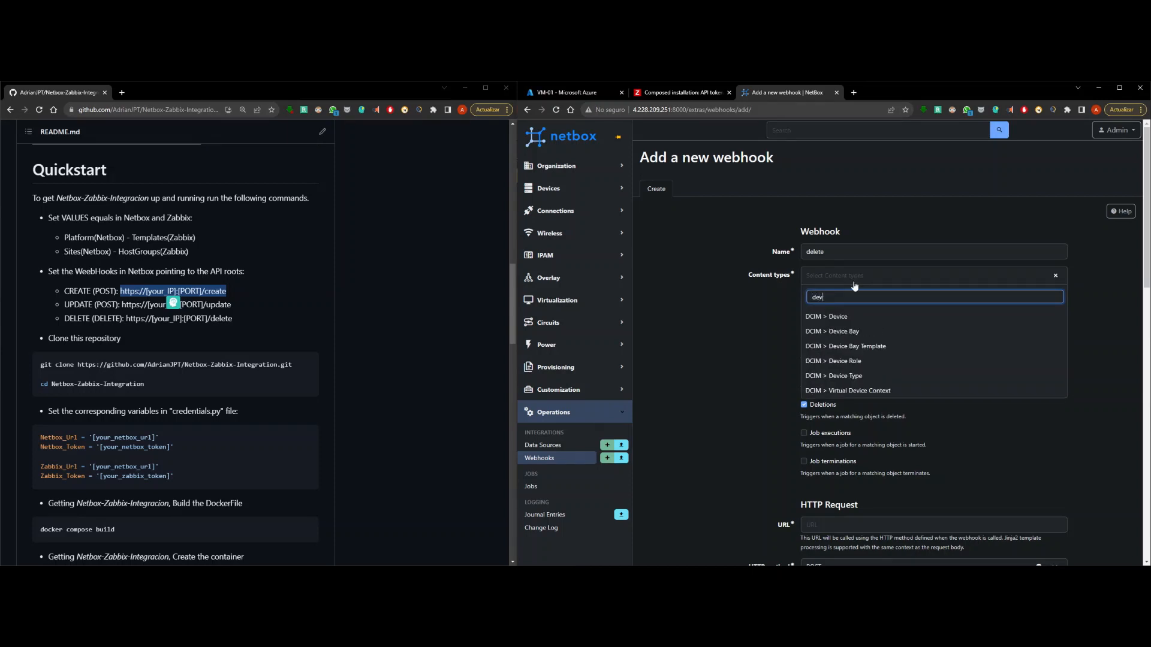
click(872, 317)
scroll(876, 315, down, 5)
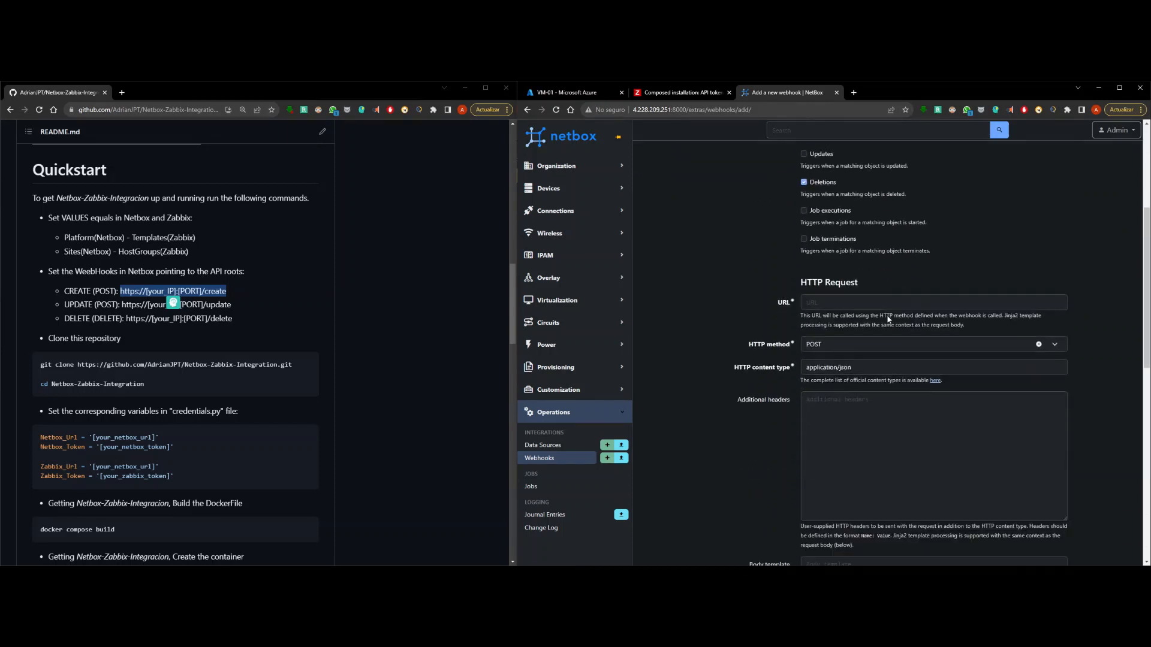
click(846, 258)
text(create)
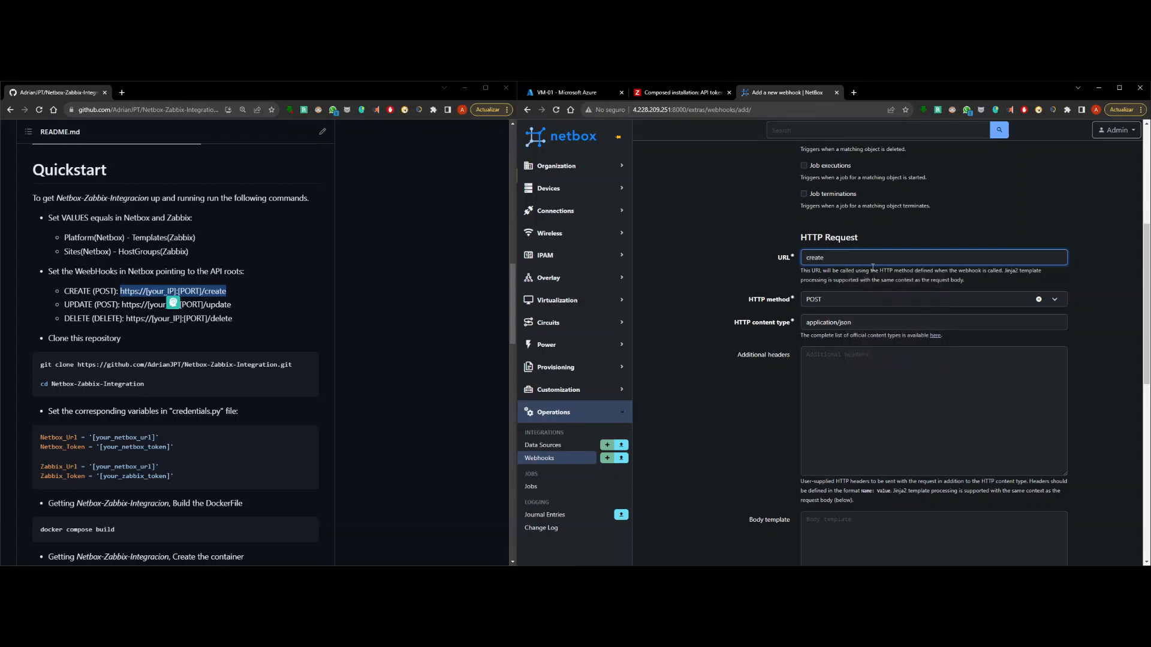
click(879, 259)
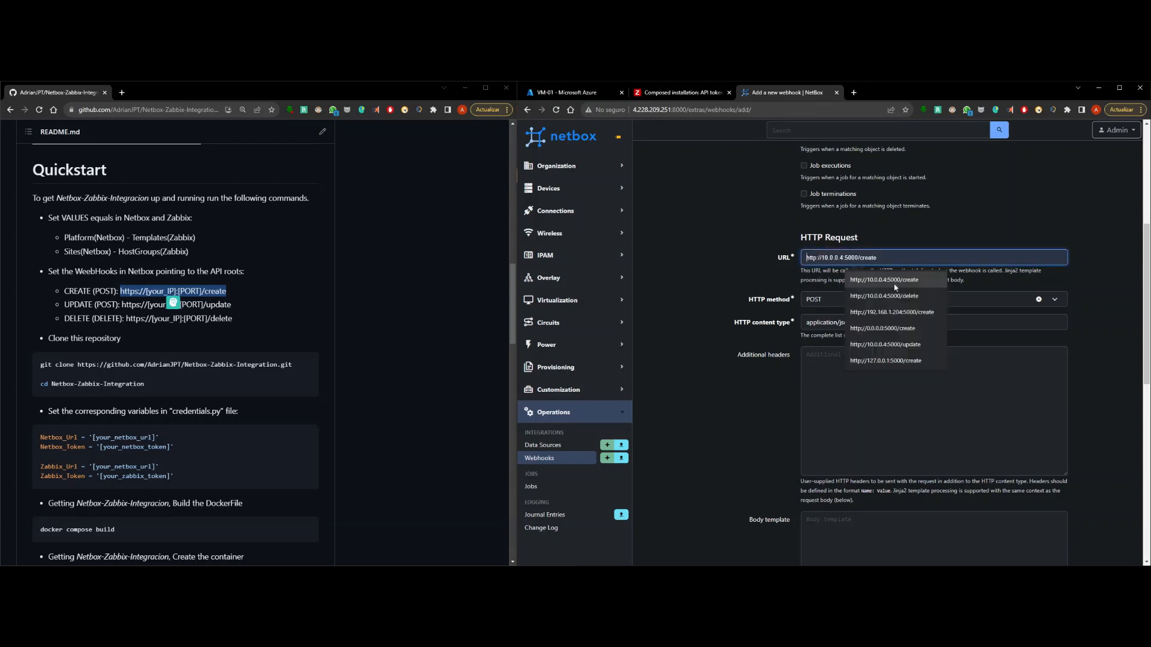
click(912, 346)
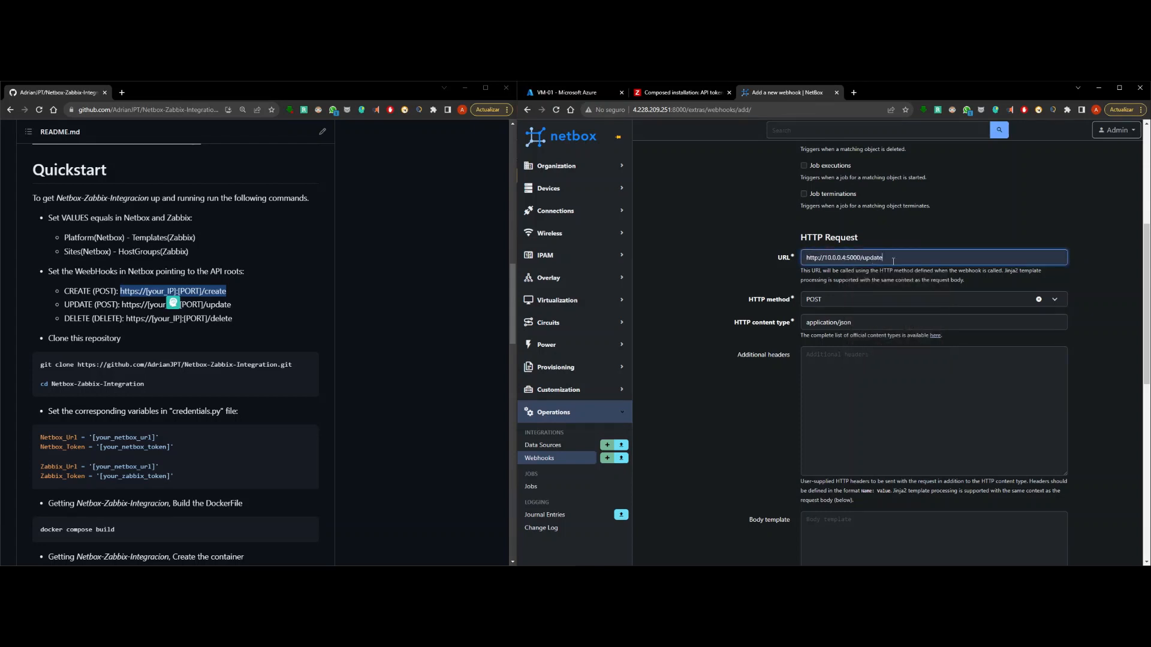
key(BackSpace)
text(cr)
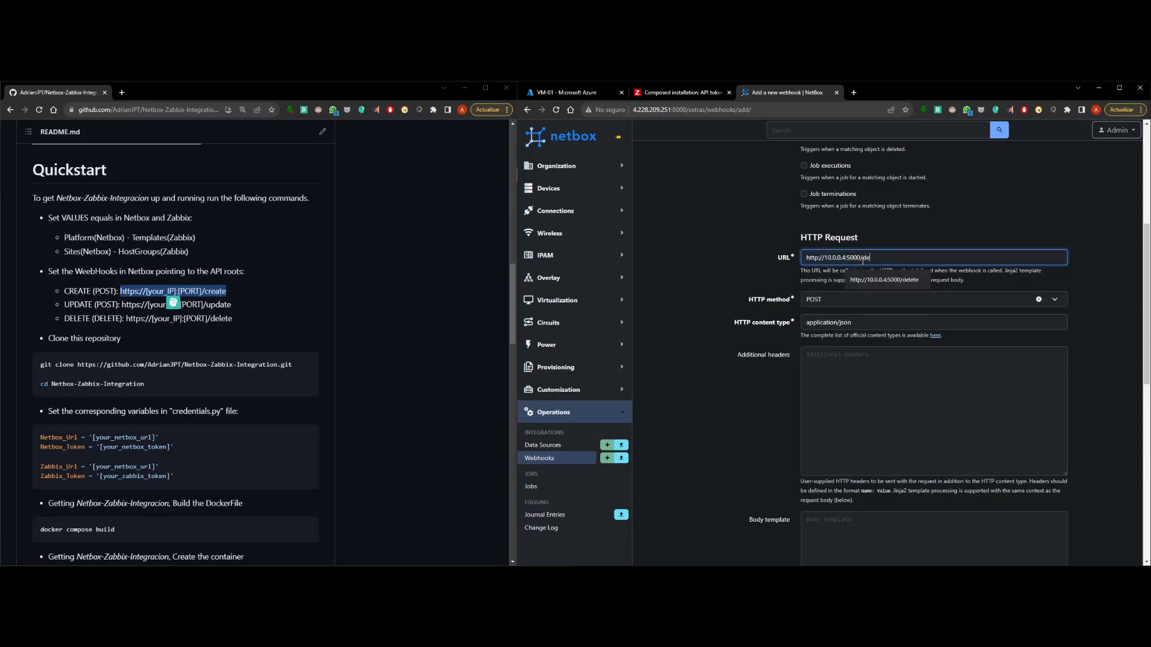
click(864, 280)
Turn off SSL verification, then create the delete webhook and open a blank form for another one
scroll(855, 391, down, 4)
scroll(855, 391, down, 4)
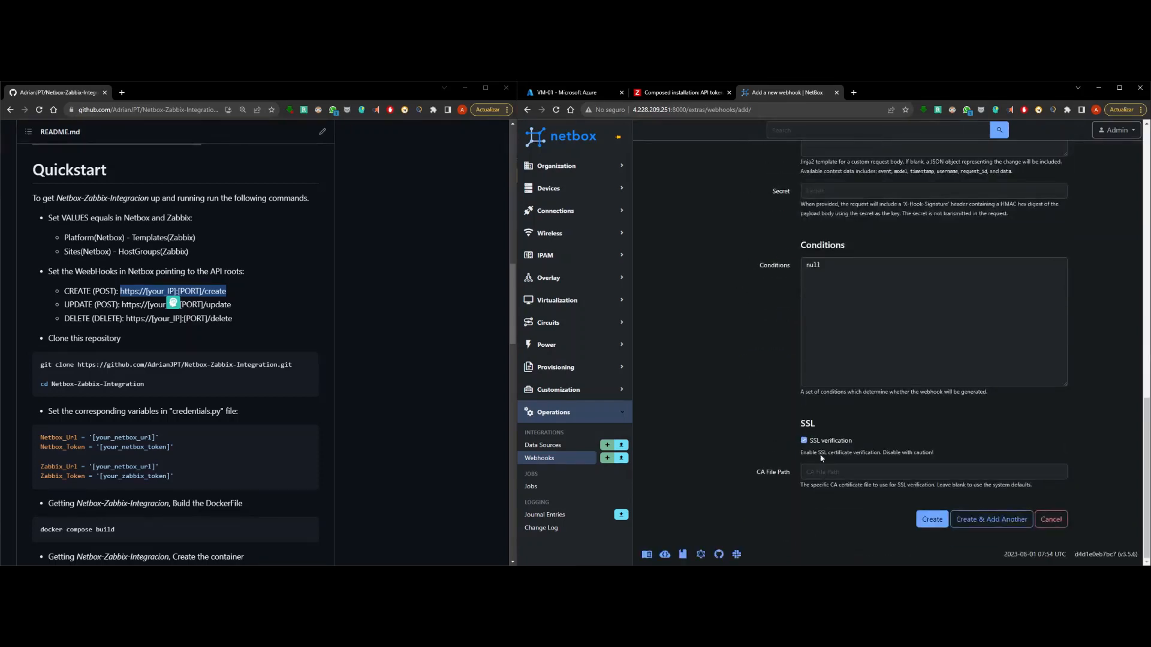
click(804, 440)
click(1000, 518)
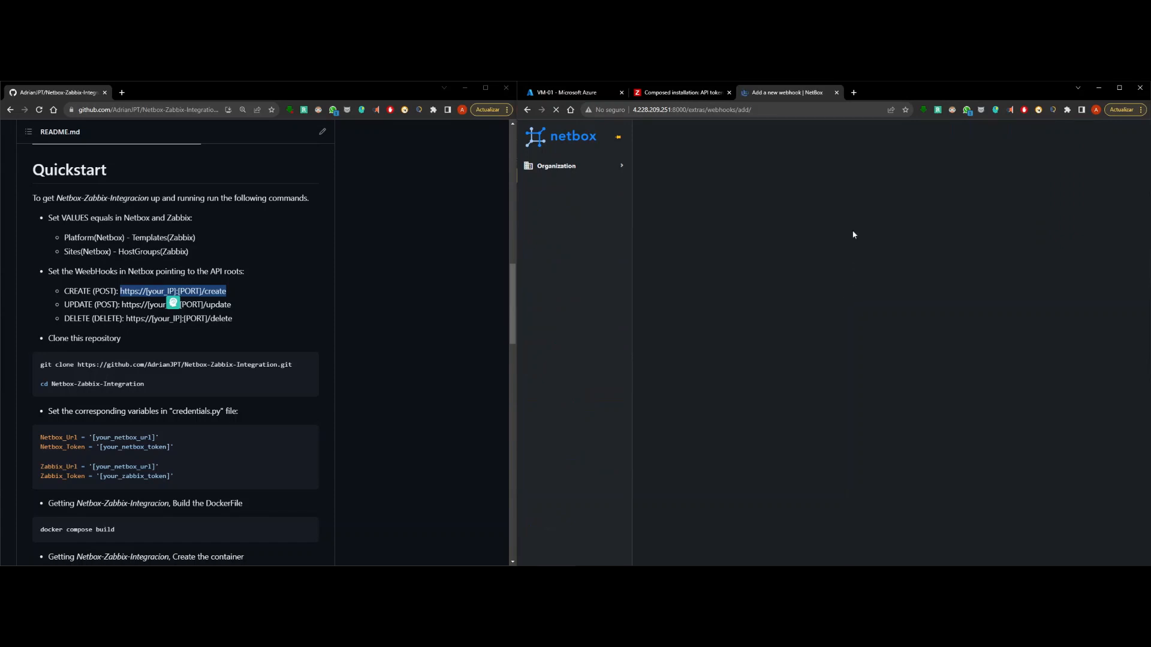
Name the new webhook update and enable its Updates event
click(858, 250)
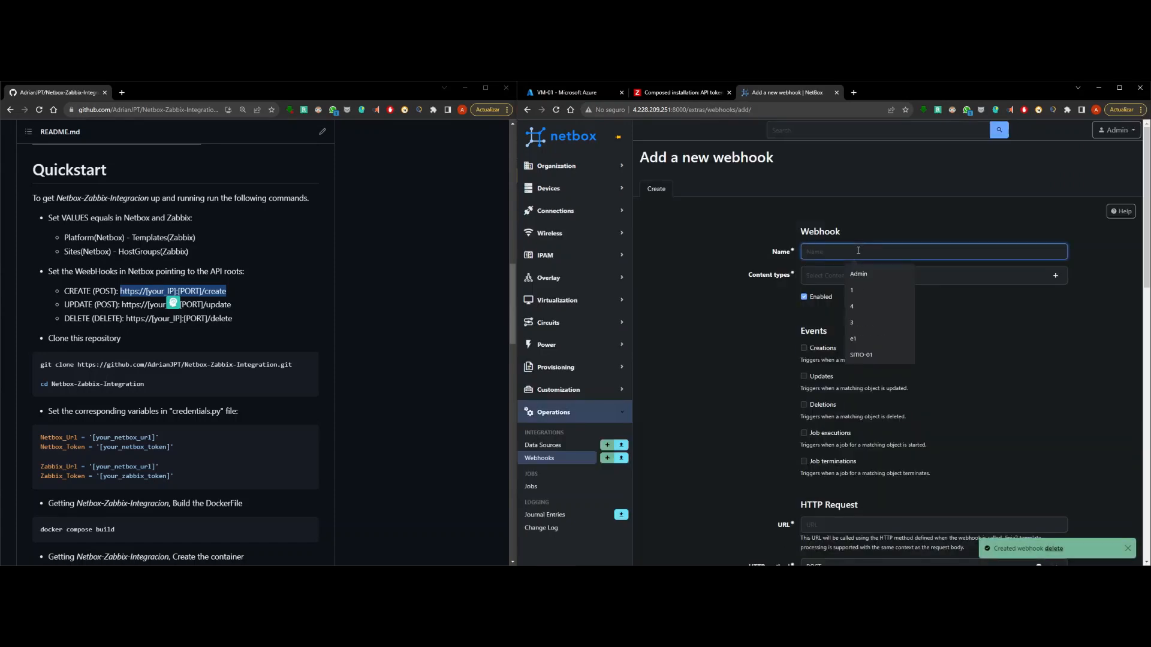
text(update)
scroll(807, 268, down, 3)
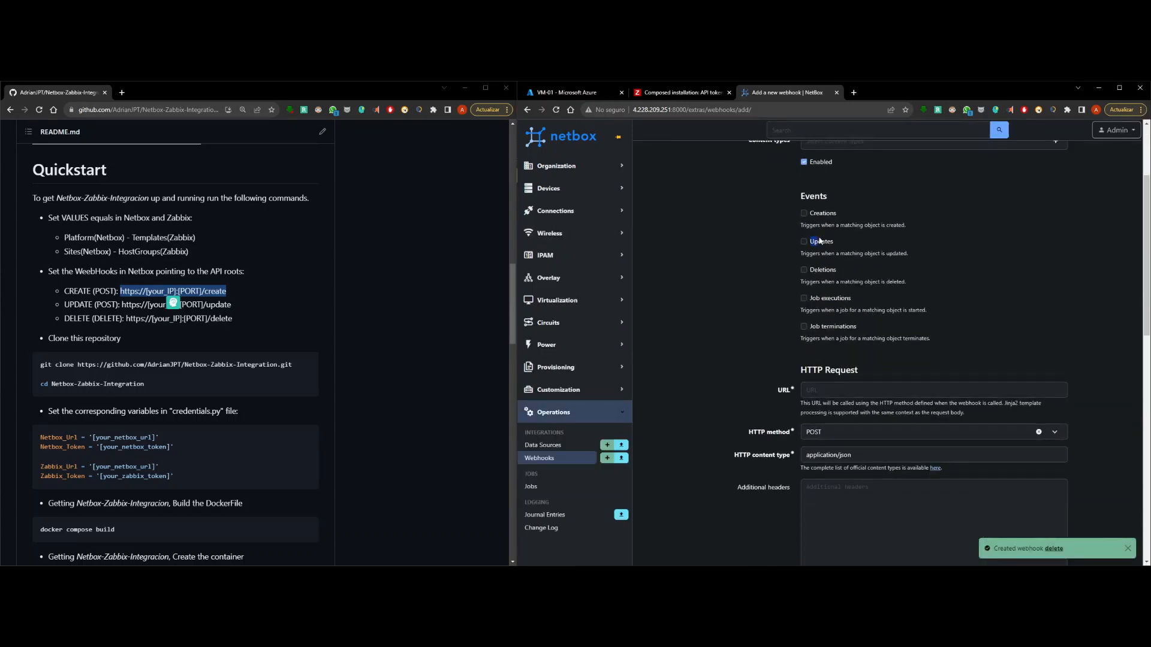
click(881, 391)
text(create)
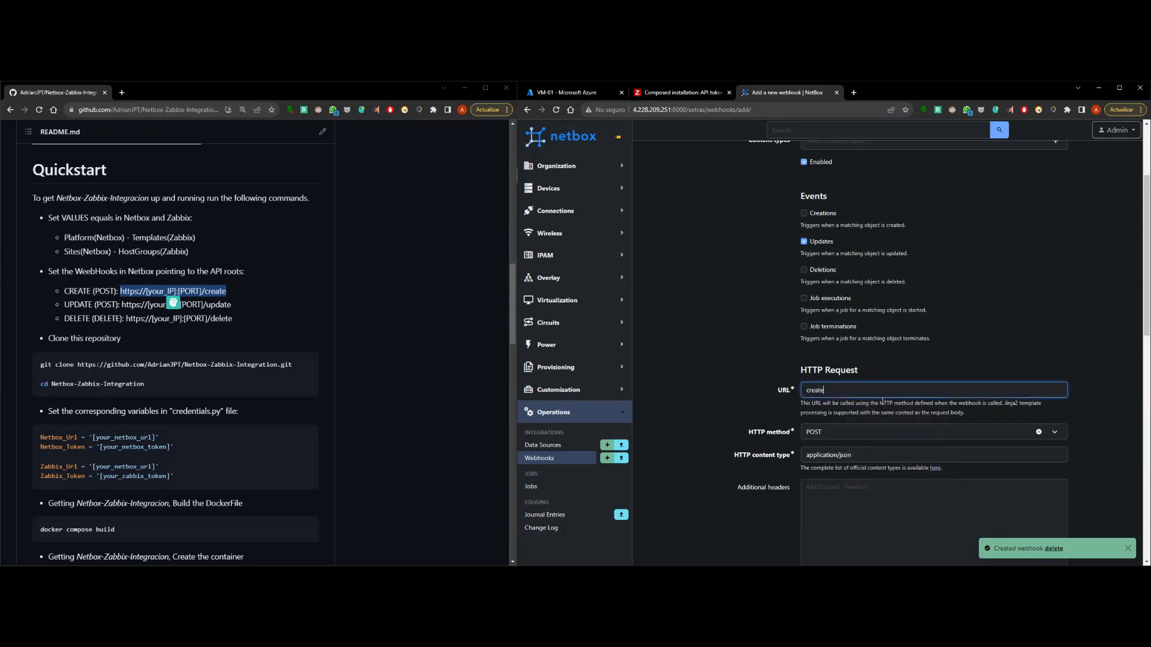
click(873, 390)
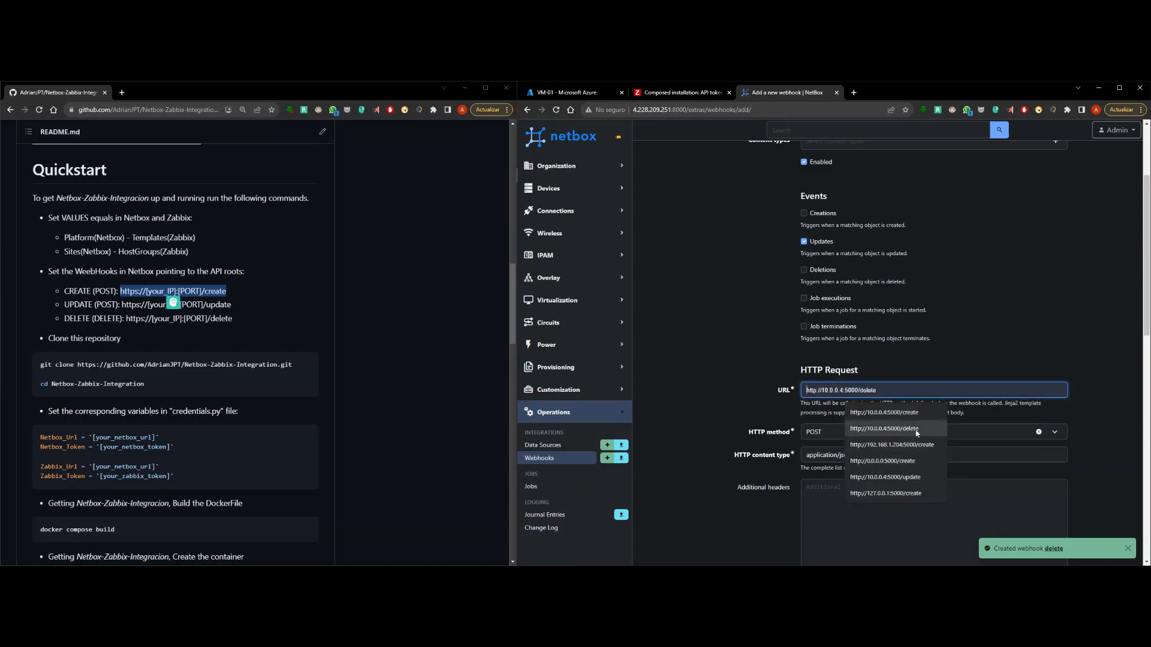
click(923, 478)
Turn off SSL verification and try to create the update webhook
scroll(922, 477, down, 5)
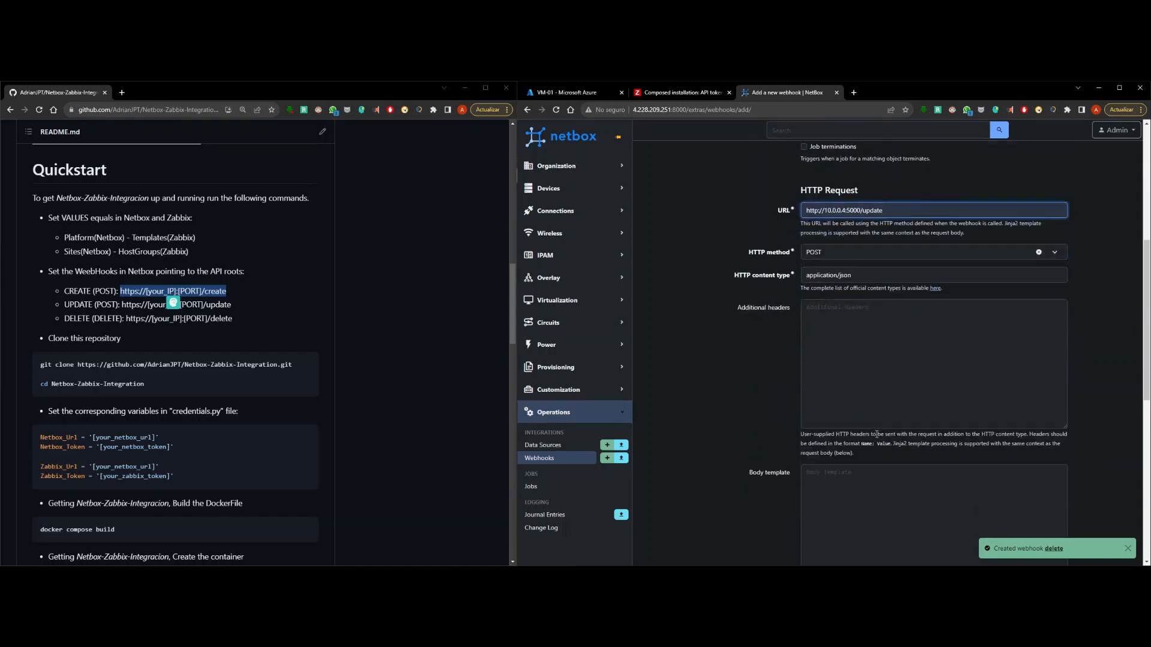
scroll(860, 412, down, 5)
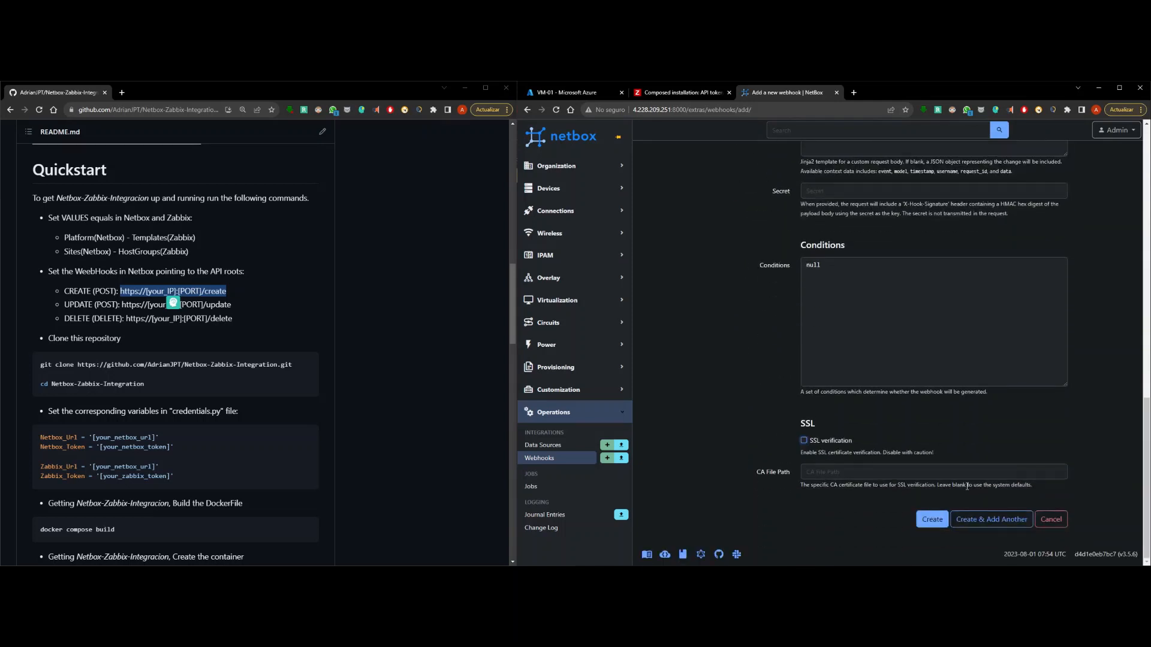
click(940, 521)
click(939, 520)
Set the update webhook's content type to DCIM > Device and create the webhook
scroll(1009, 418, up, 15)
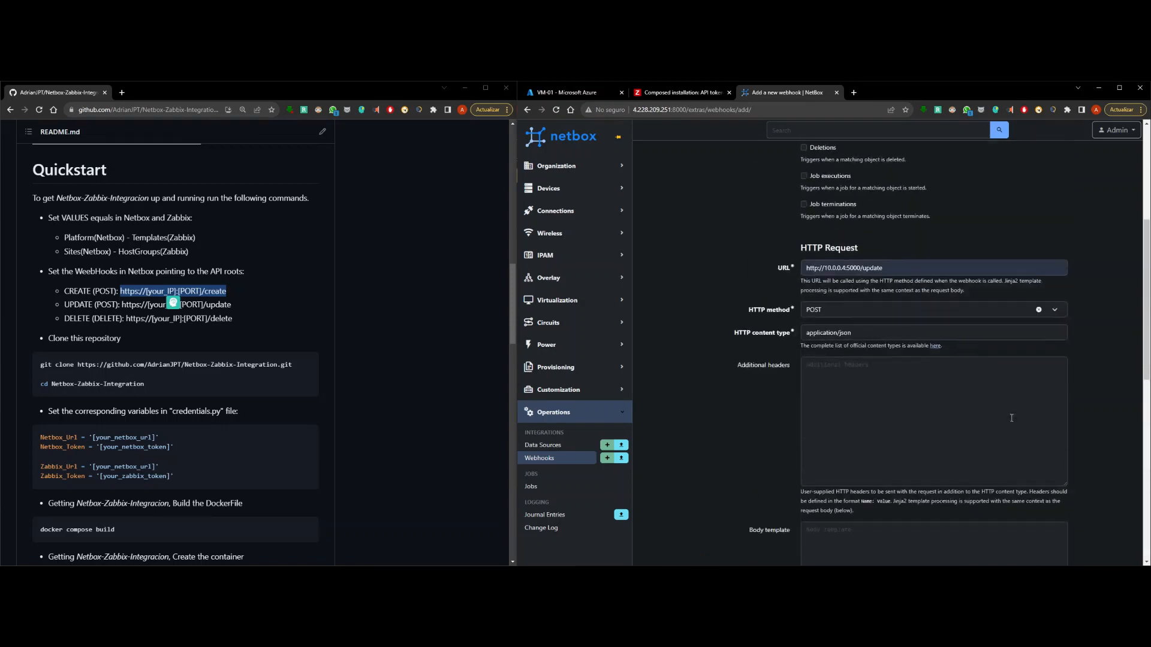
click(864, 276)
click(873, 298)
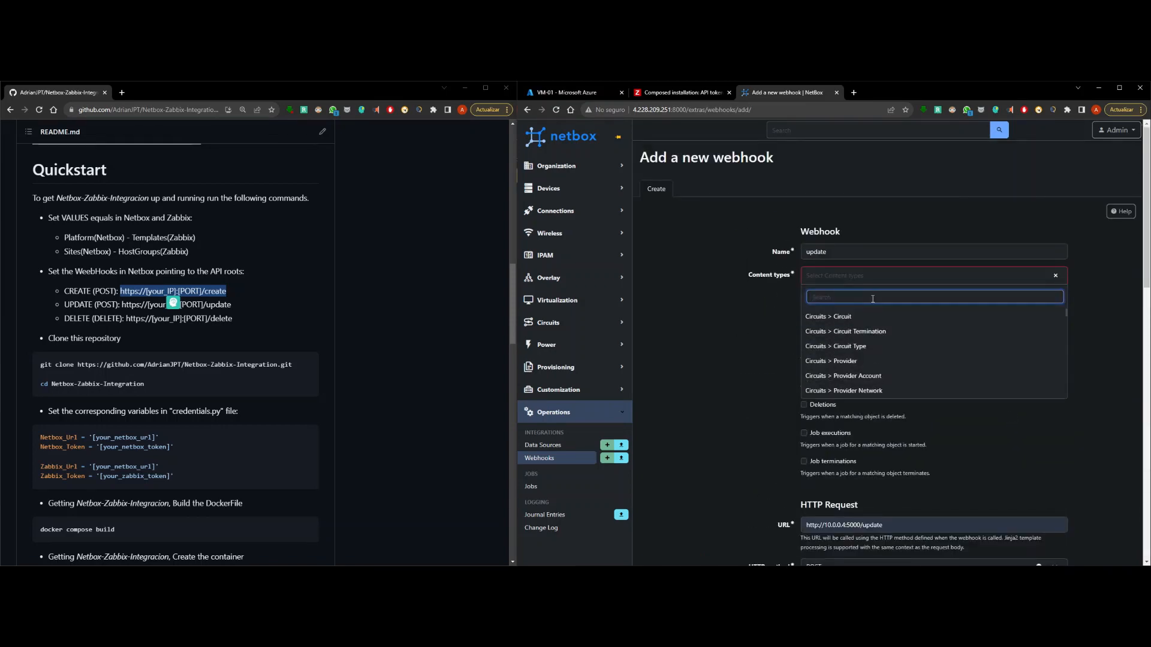
text(dev)
click(863, 318)
scroll(728, 472, down, 10)
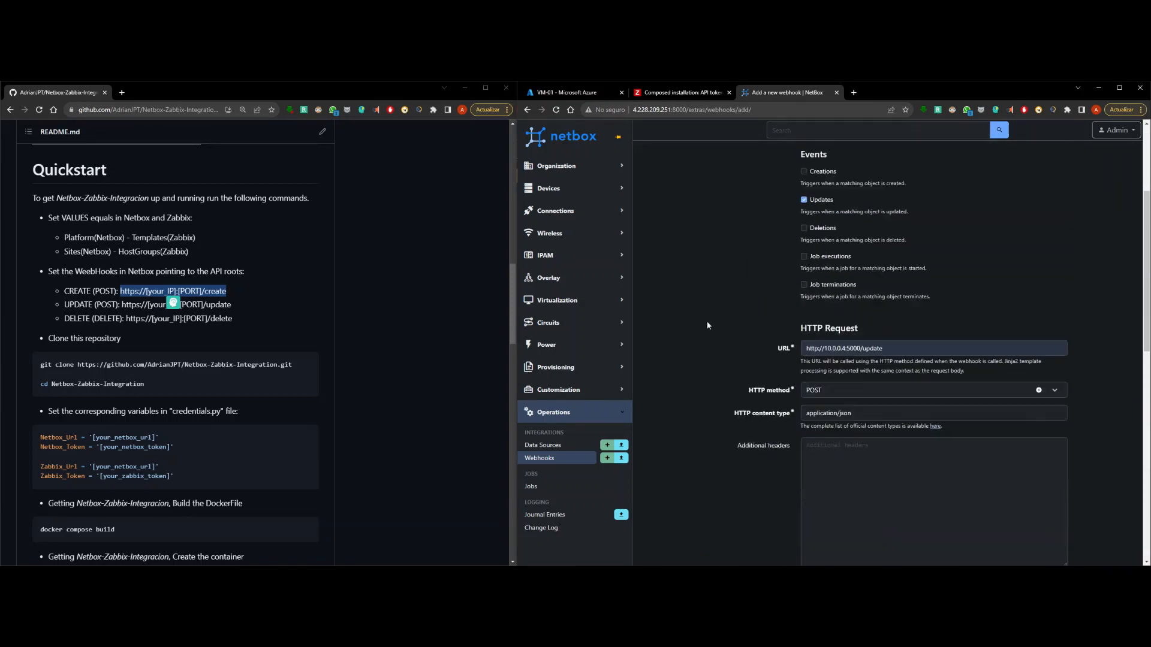
click(941, 527)
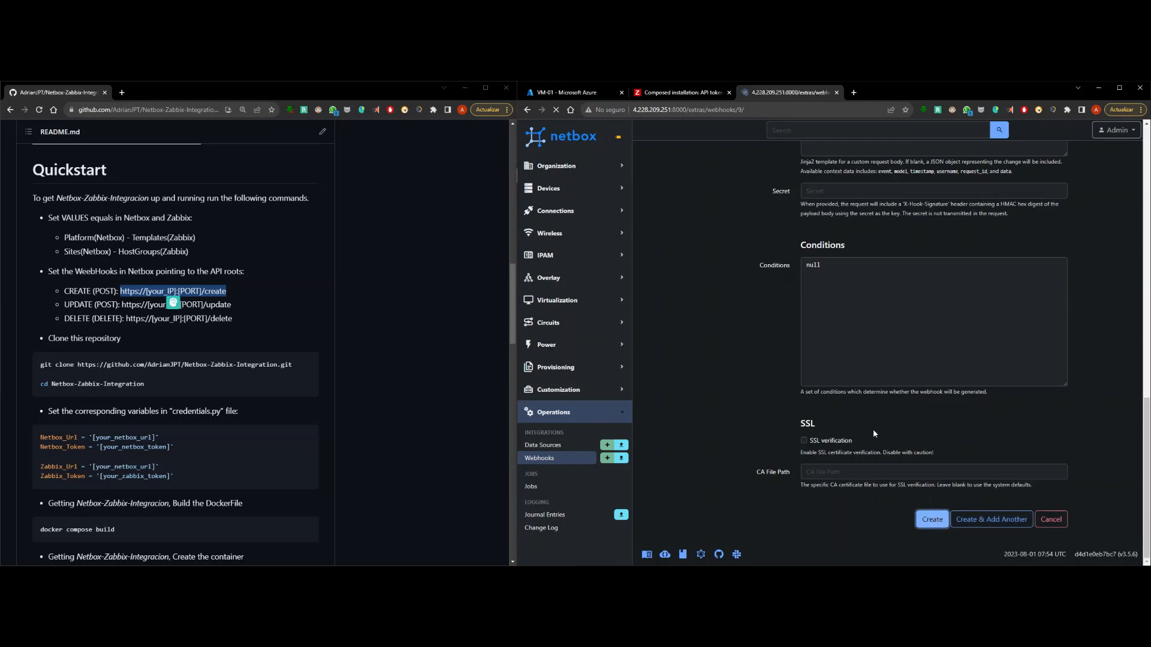
Review the URLs in the webhooks list and the README's Quickstart mapping of NetBox values to Zabbix values
click(564, 458)
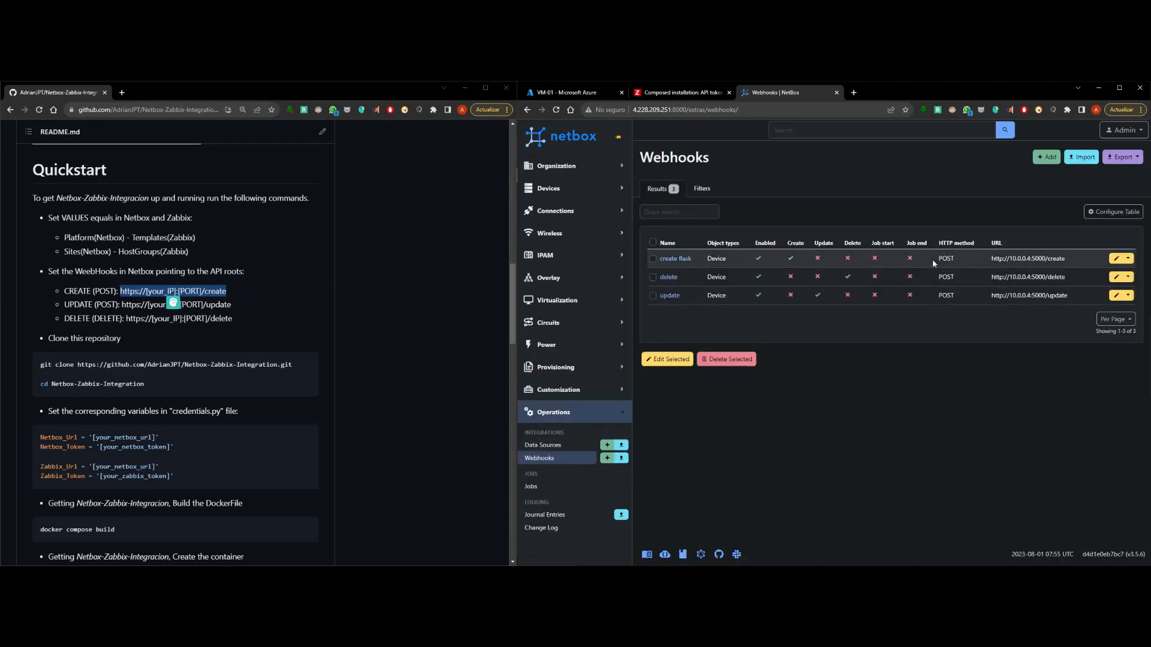
drag(998, 262, 1068, 296)
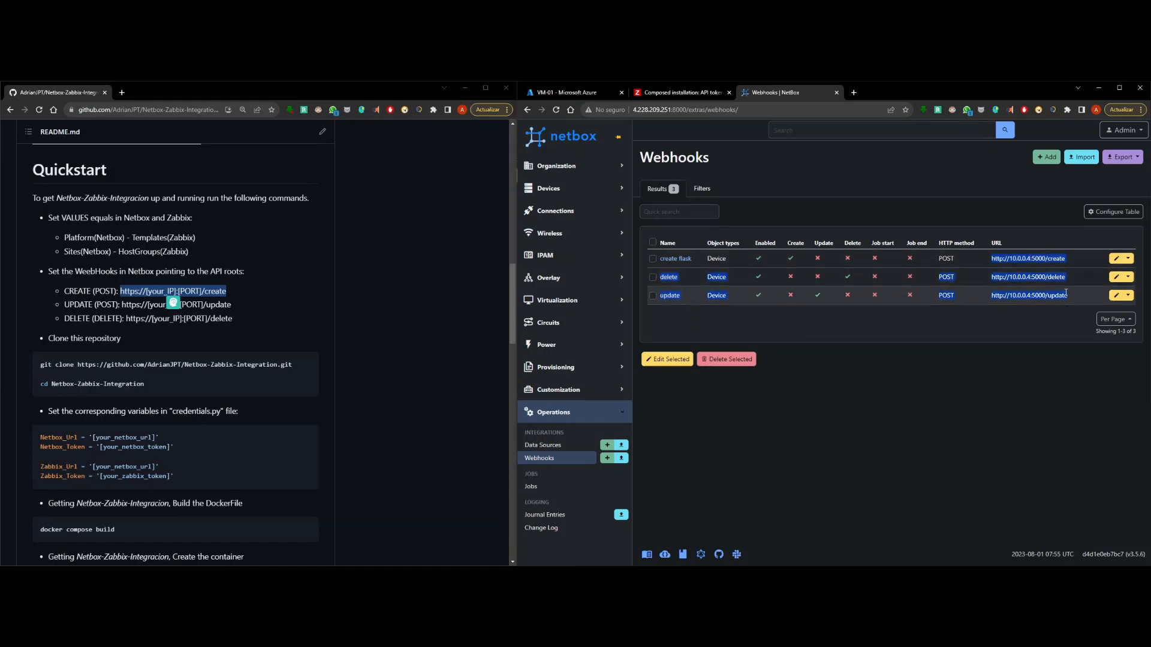
click(1066, 296)
scroll(328, 358, up, 2)
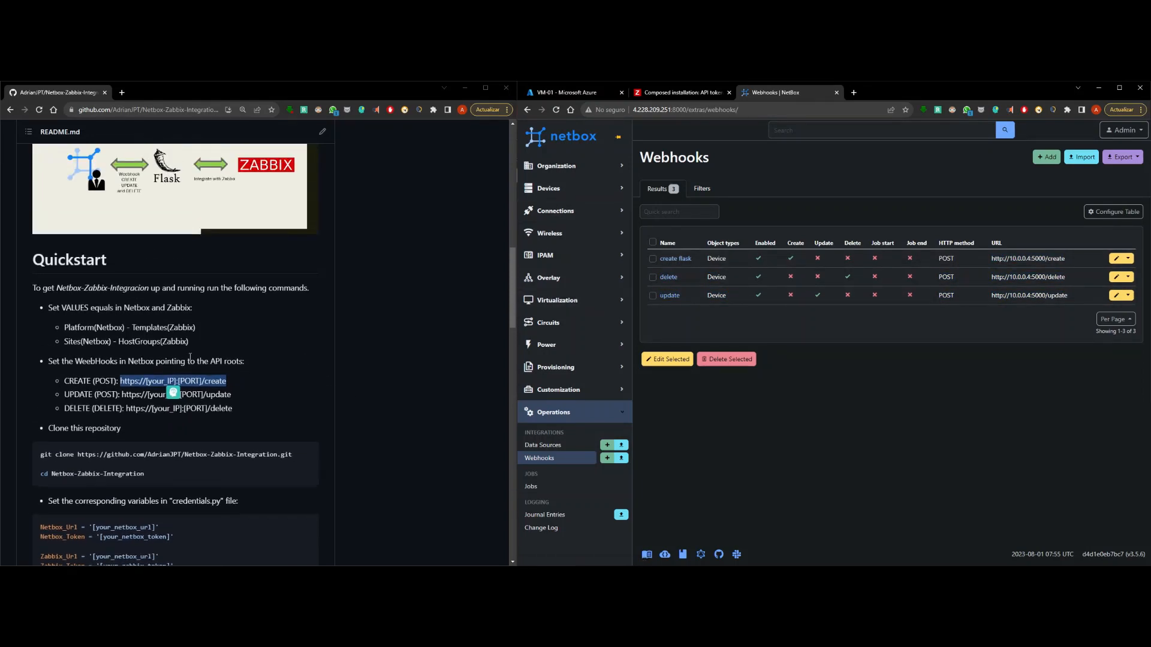
click(257, 362)
drag(64, 328, 195, 329)
click(199, 340)
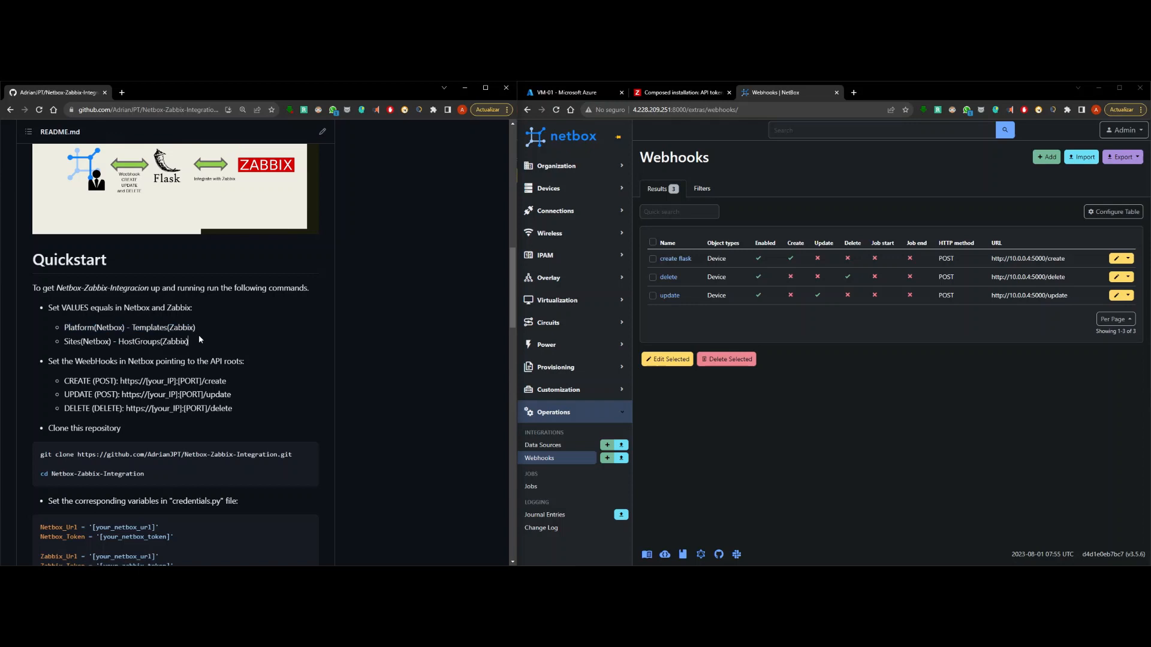
Check the README's Platform–Templates and Sites–HostGroups pairs, and open NetBox's list of sites
double_click(91, 329)
double_click(150, 328)
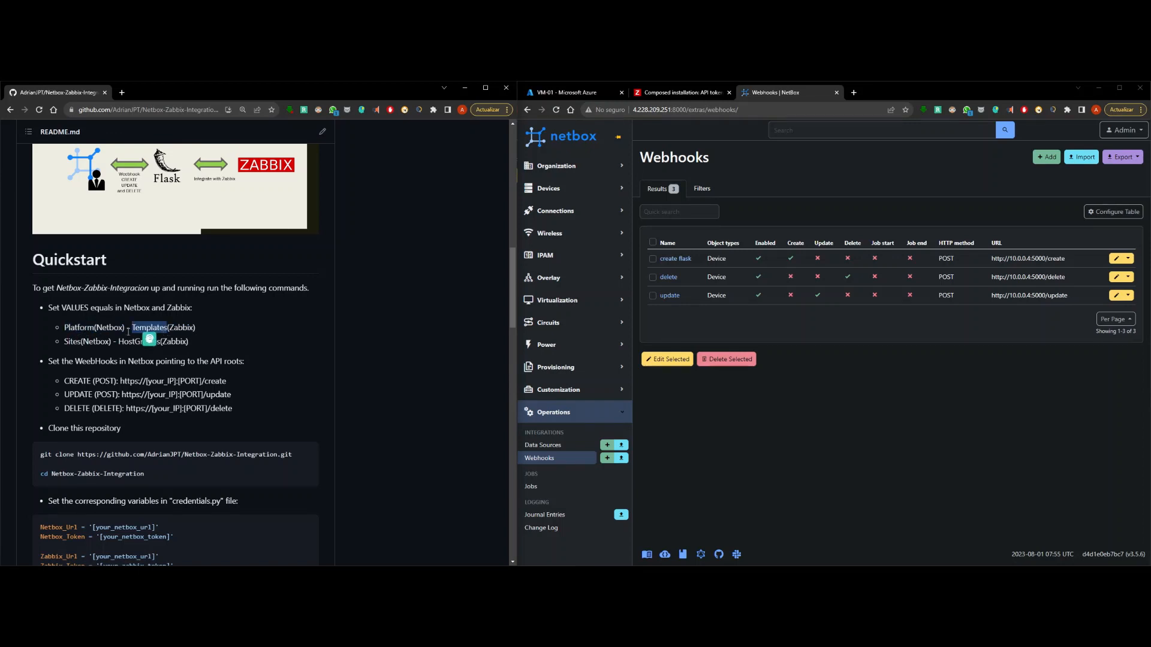
double_click(72, 341)
double_click(131, 340)
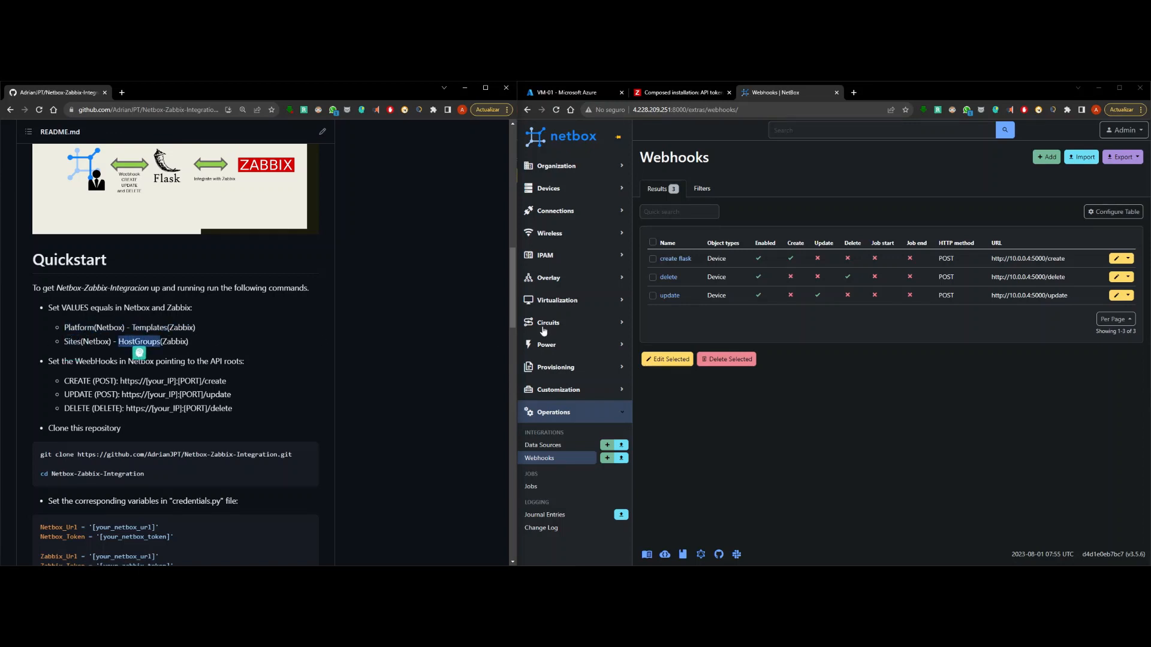
click(608, 193)
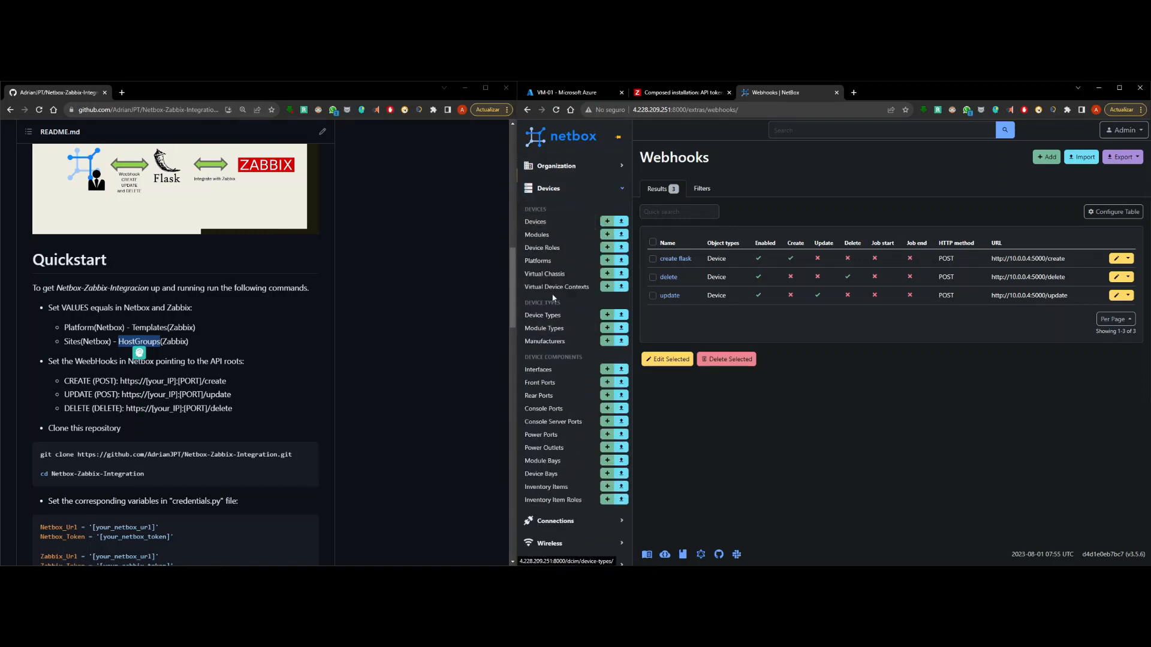
click(550, 166)
click(547, 199)
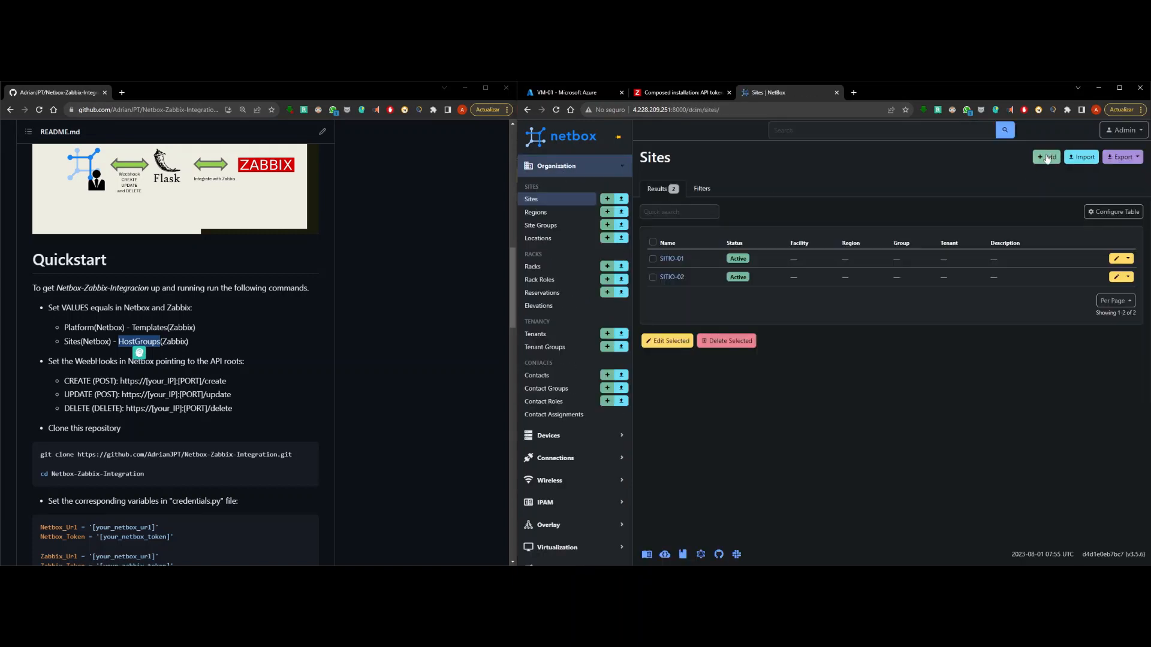
Create a new NetBox site named SITE_TEST with an automatically generated slug and the Active status
click(1046, 157)
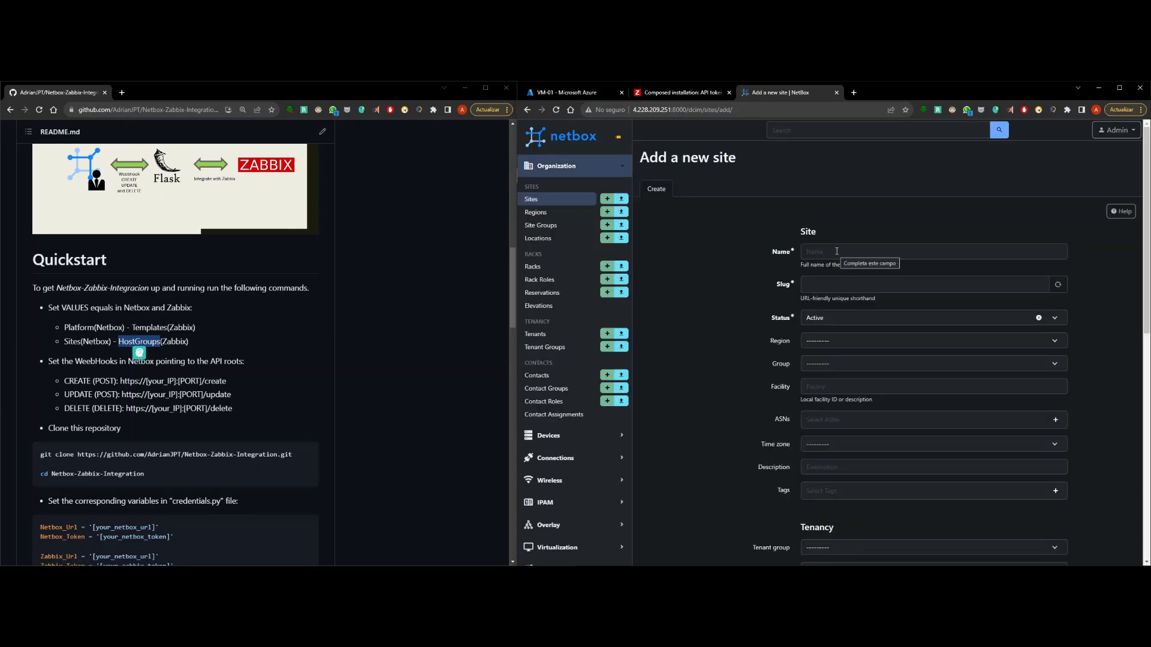
click(836, 251)
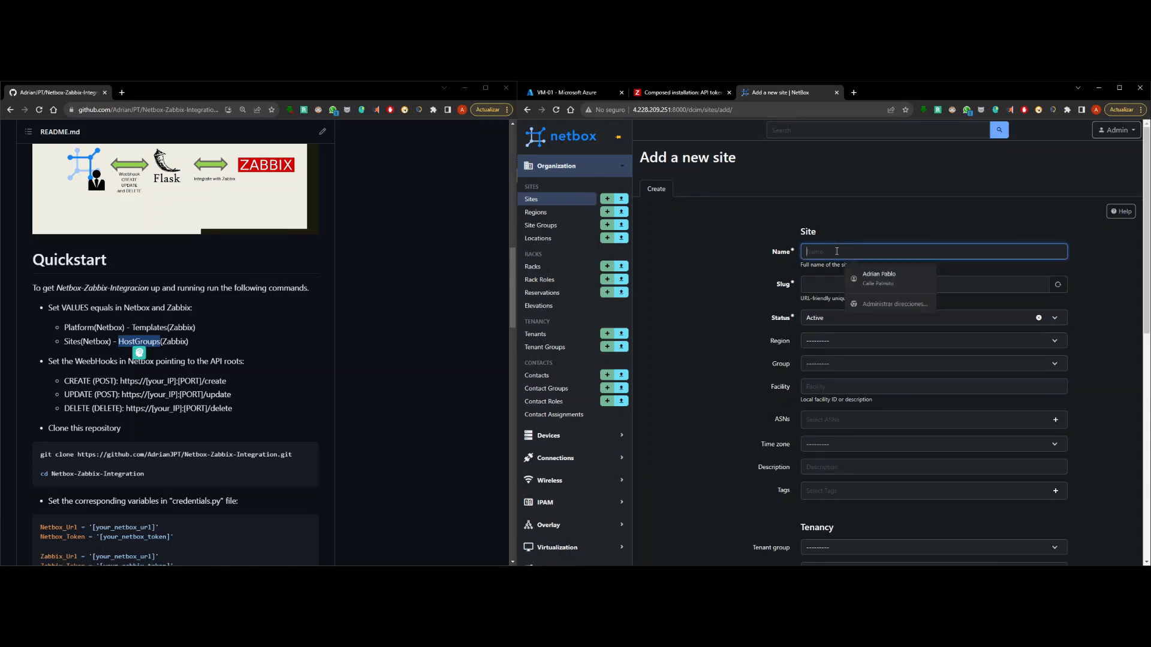
text(SITE)
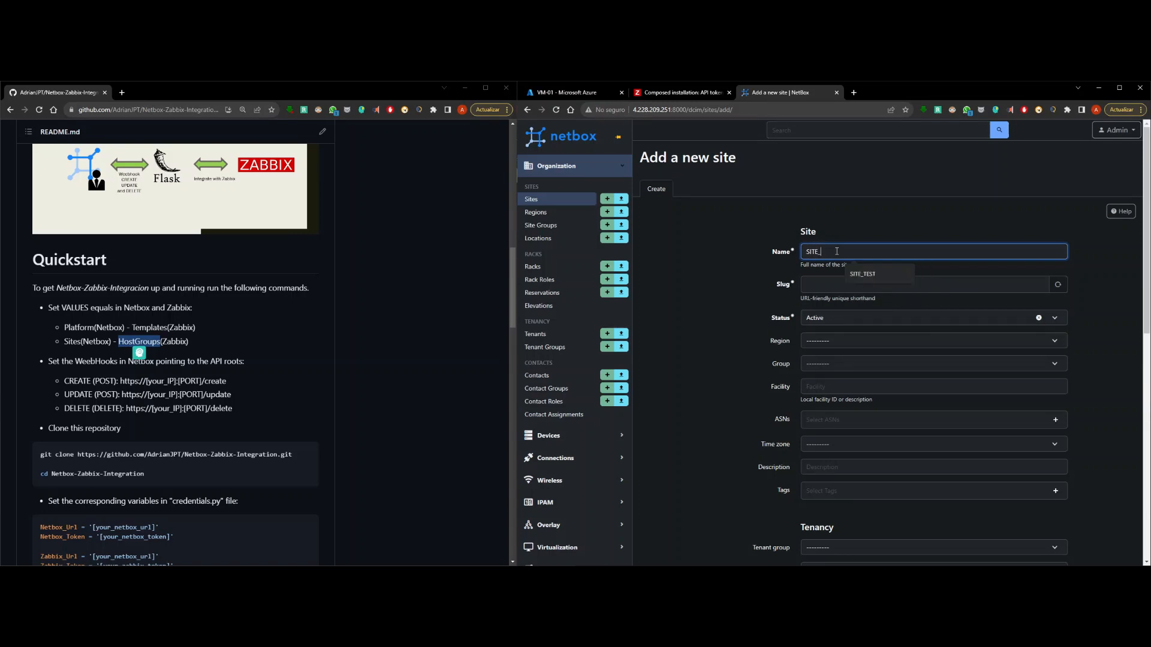
text(_TEST)
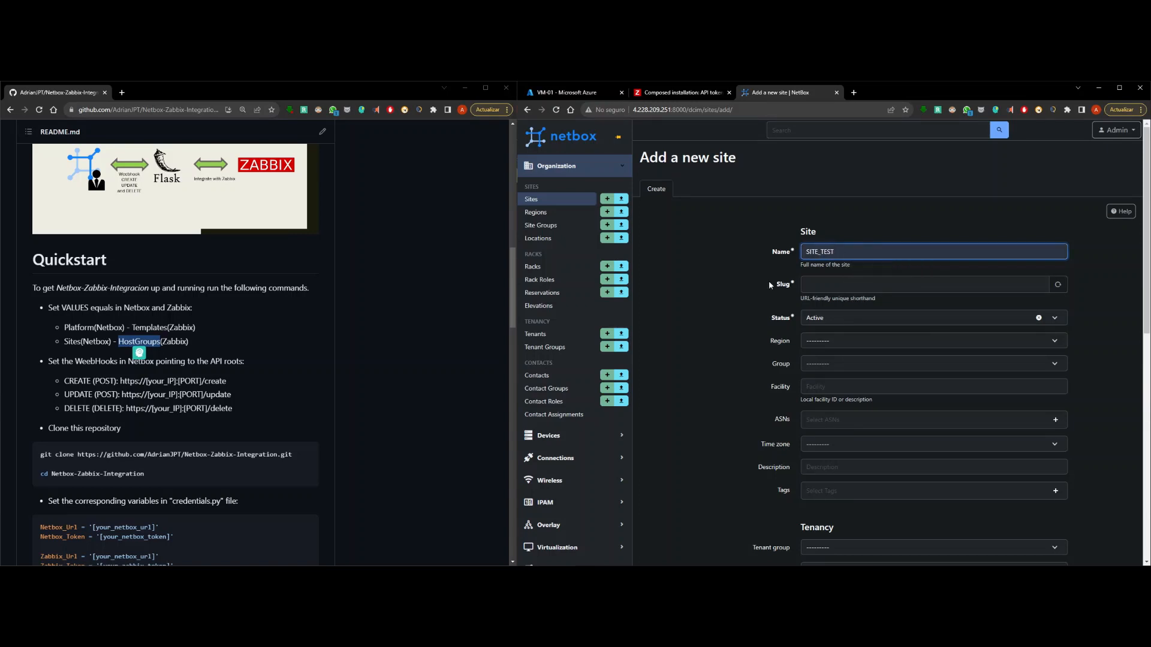
click(770, 285)
scroll(778, 465, down, 15)
click(937, 517)
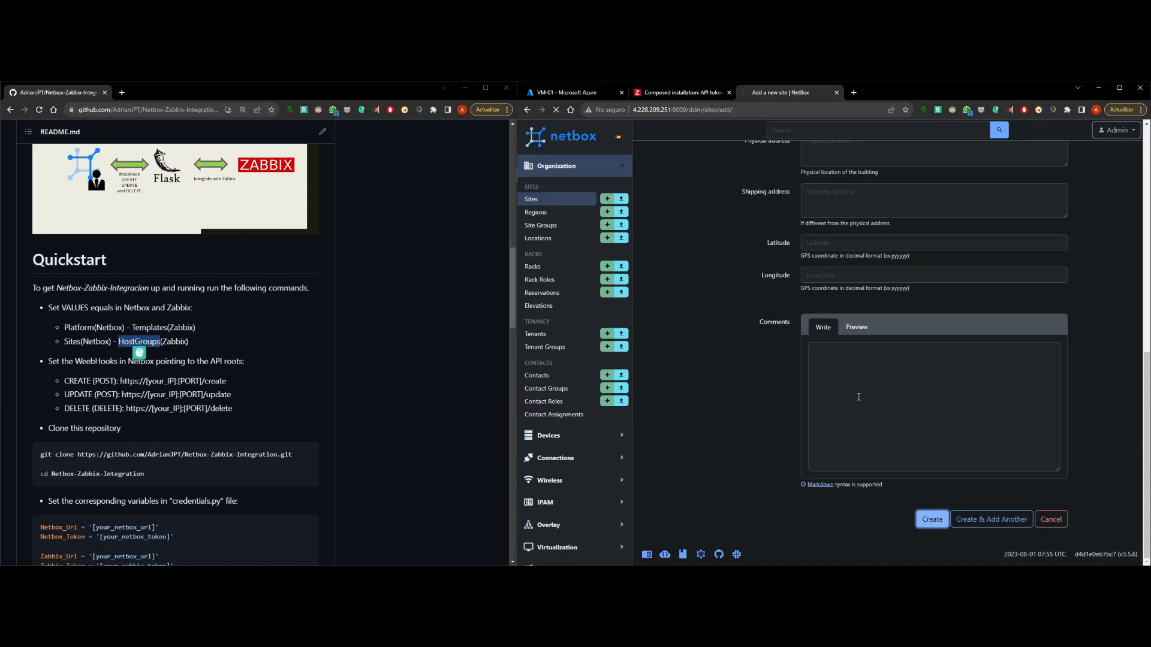
double_click(672, 173)
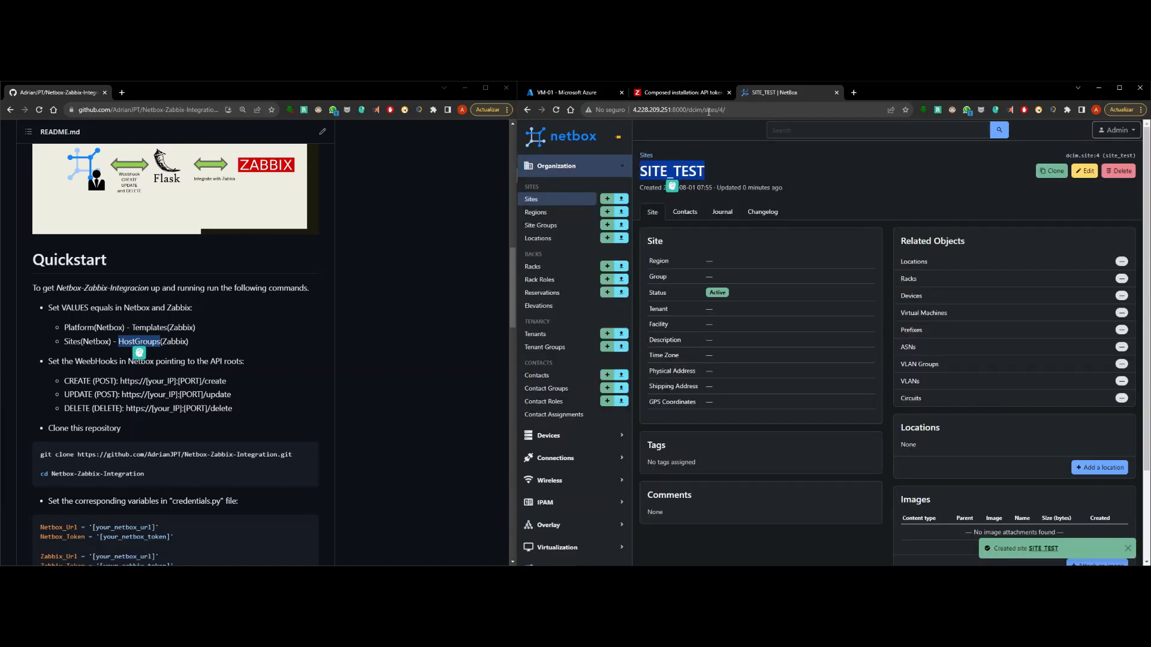
Switch to Zabbix and create a host group named SITE_TEST to match the NetBox site
click(682, 93)
click(967, 271)
mouse_move(521, 186)
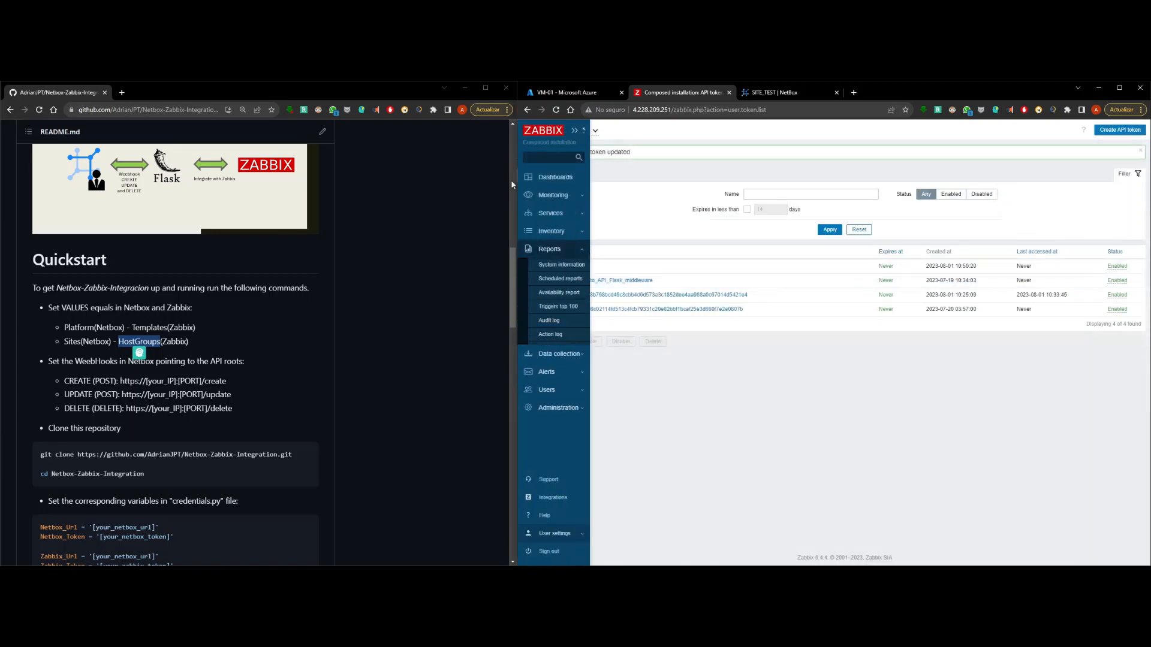
click(556, 354)
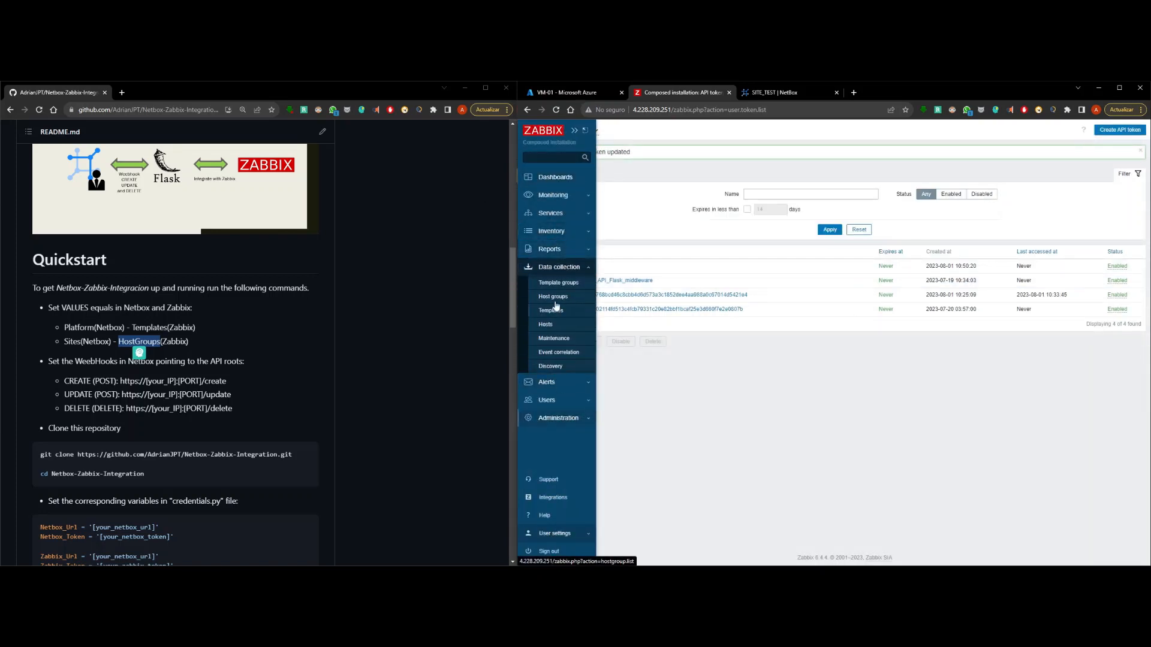
click(554, 298)
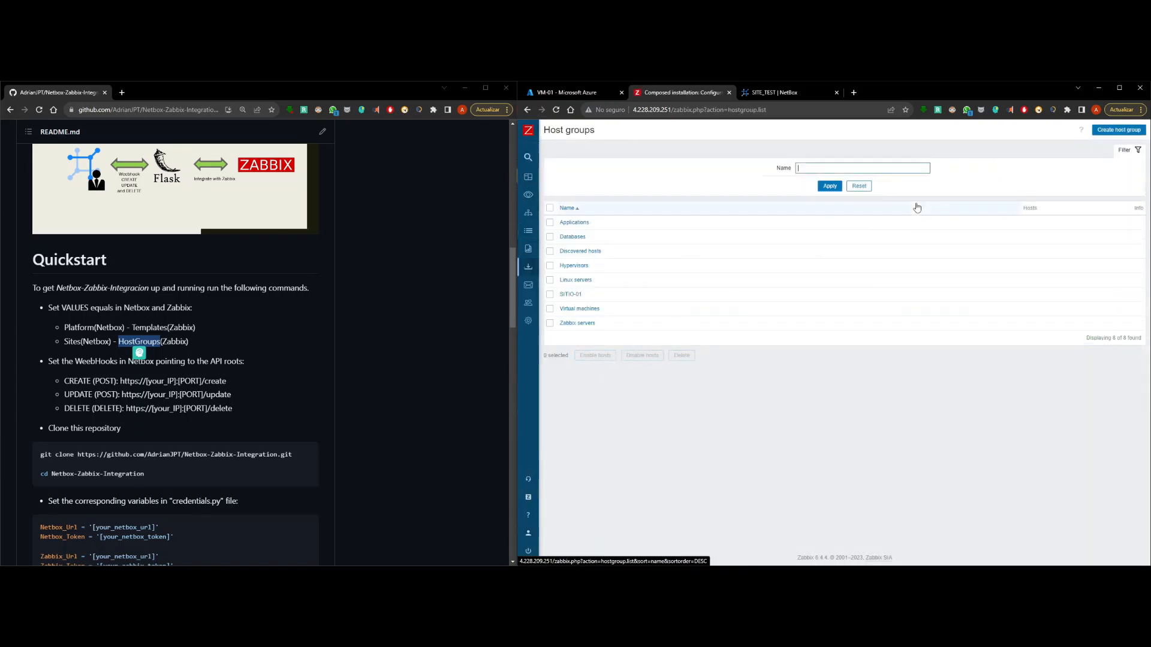
click(1118, 130)
text(SITE_TEST)
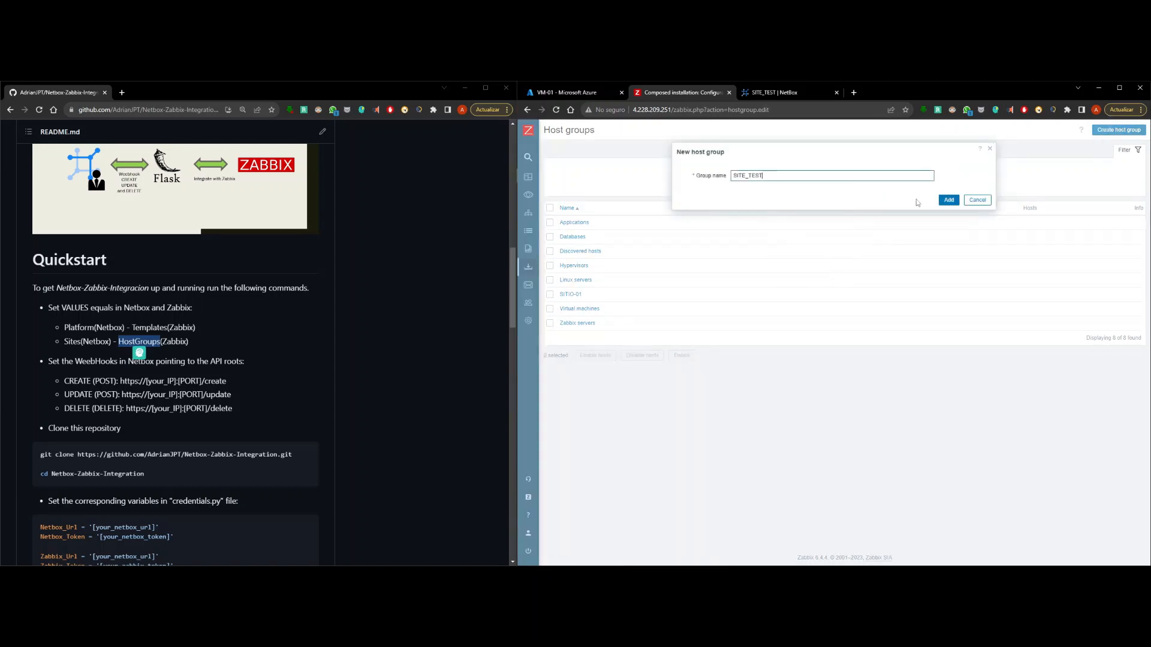
click(948, 200)
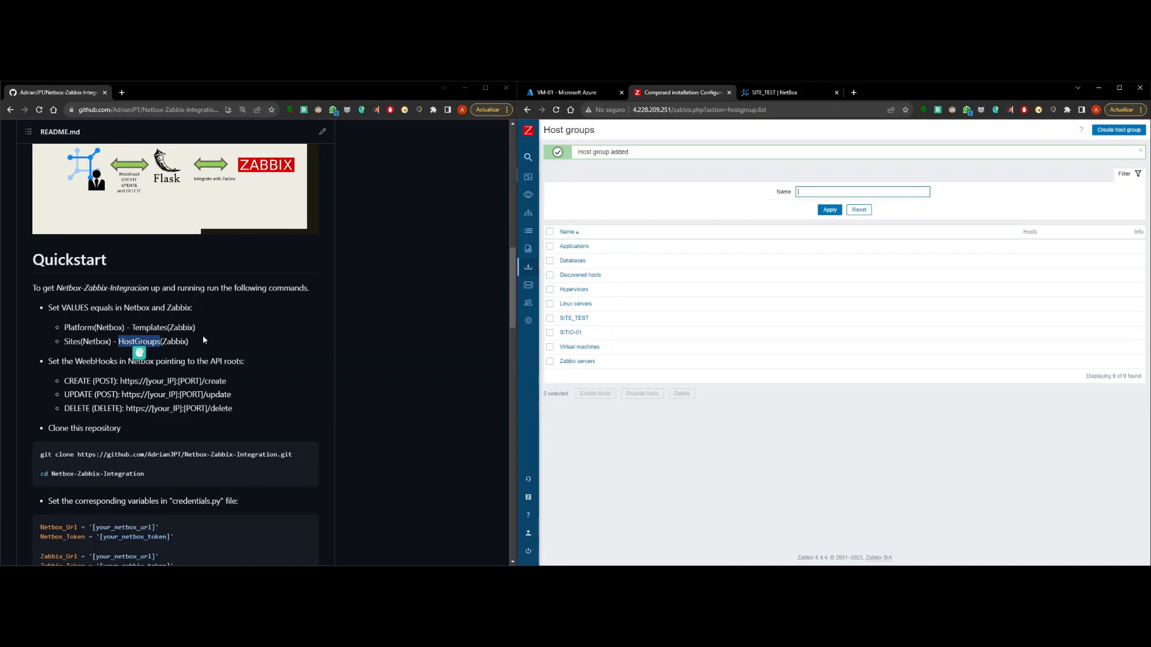
Check the Platform entry in the README's mapping, and switch to NetBox's list of device platforms
click(79, 335)
double_click(80, 328)
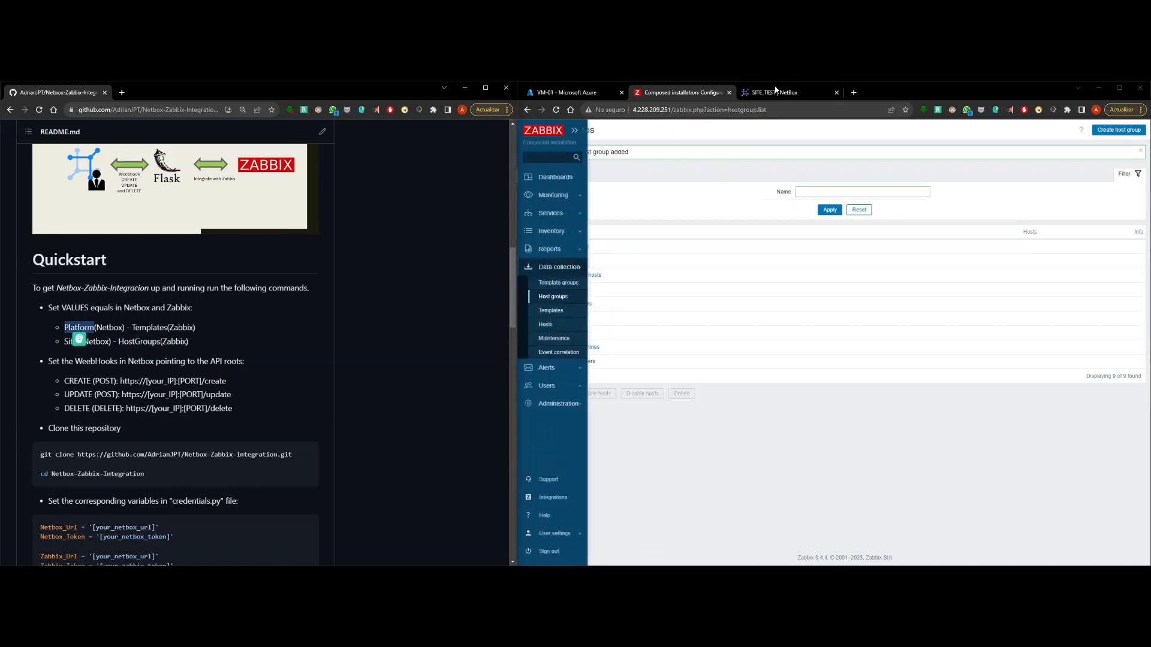
click(787, 96)
click(549, 435)
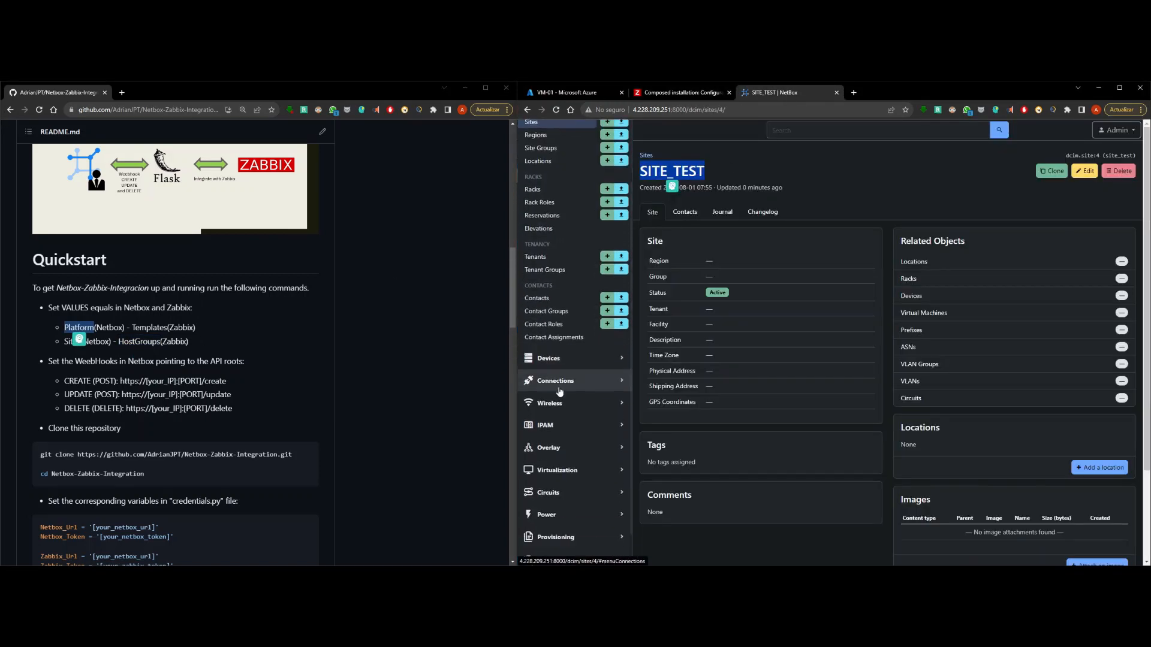
scroll(560, 183, down, 3)
scroll(561, 184, up, 3)
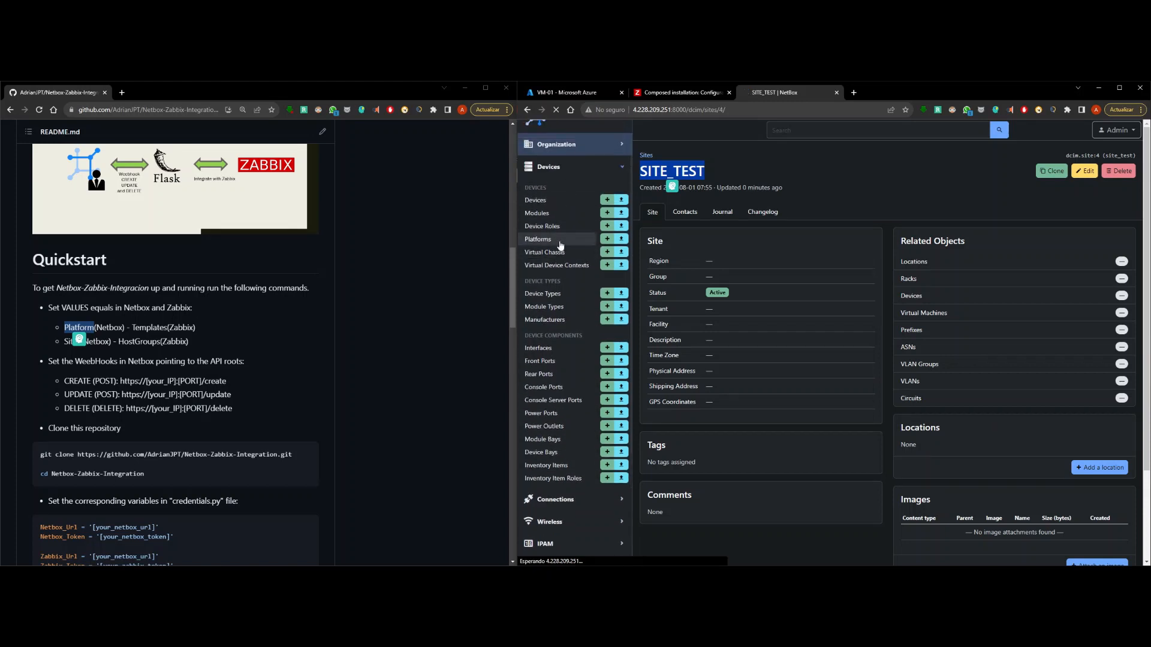
click(542, 258)
Create a new NetBox platform named PLATFORM_TEST with the slug platform_test
click(1055, 155)
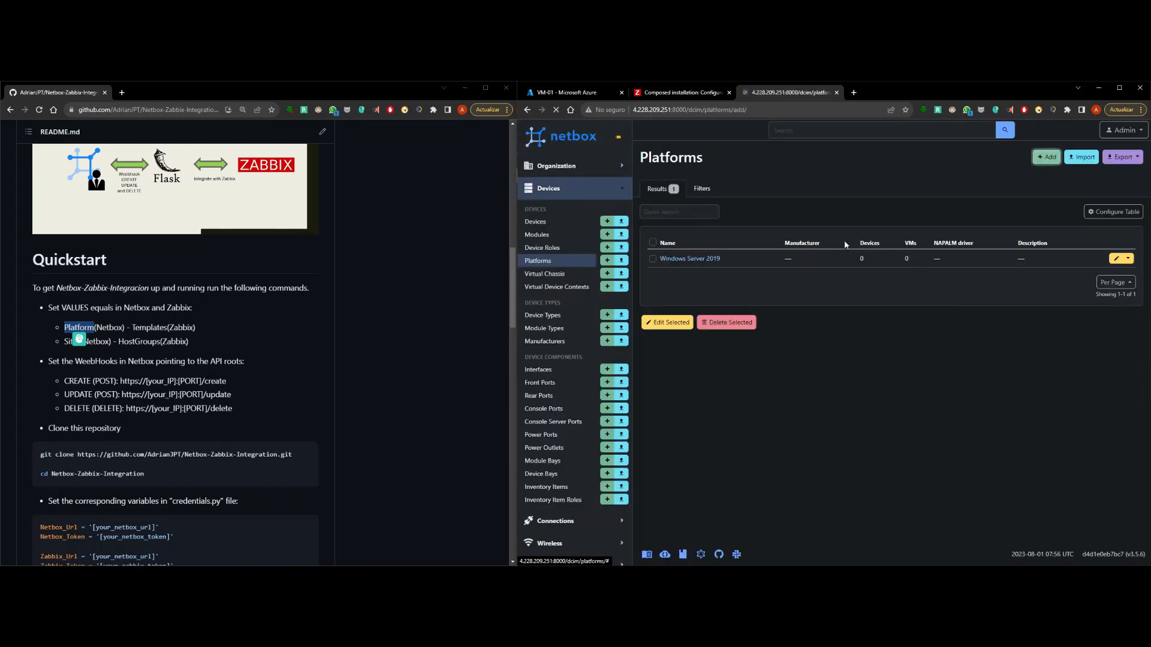
click(835, 256)
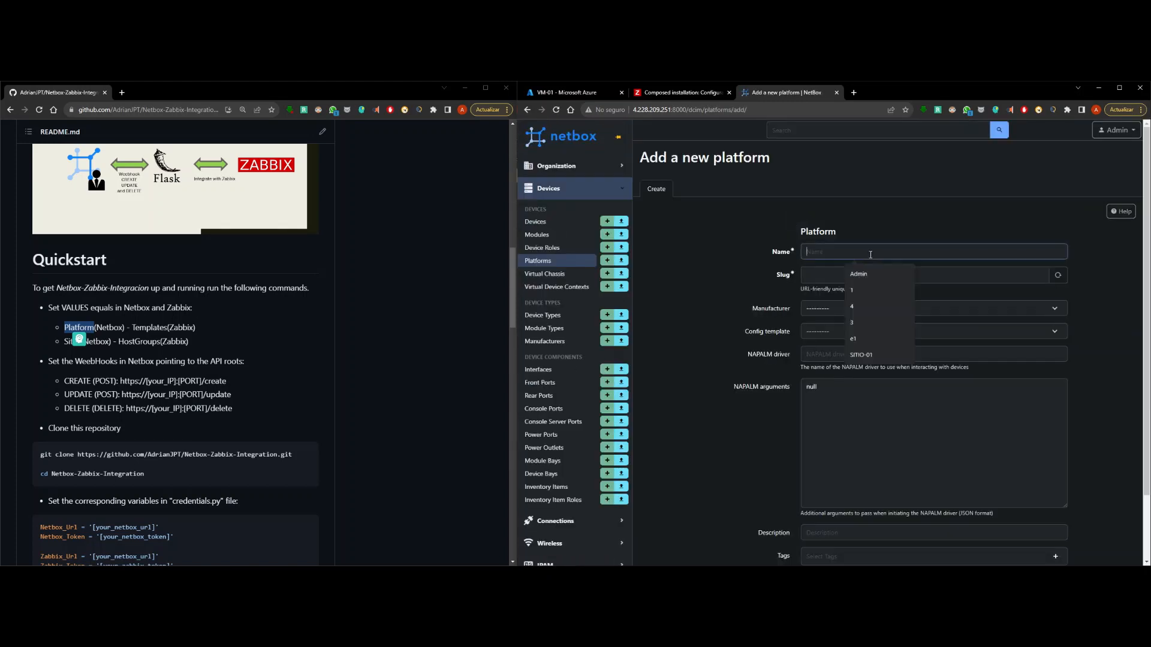
text(PLA)
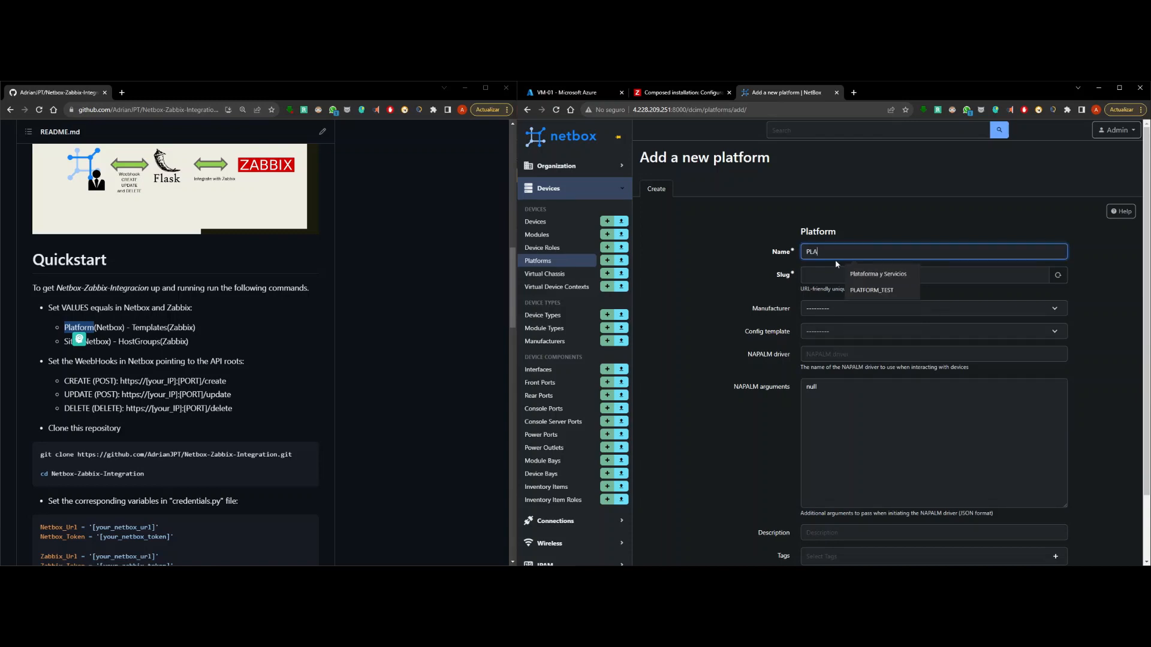
click(879, 290)
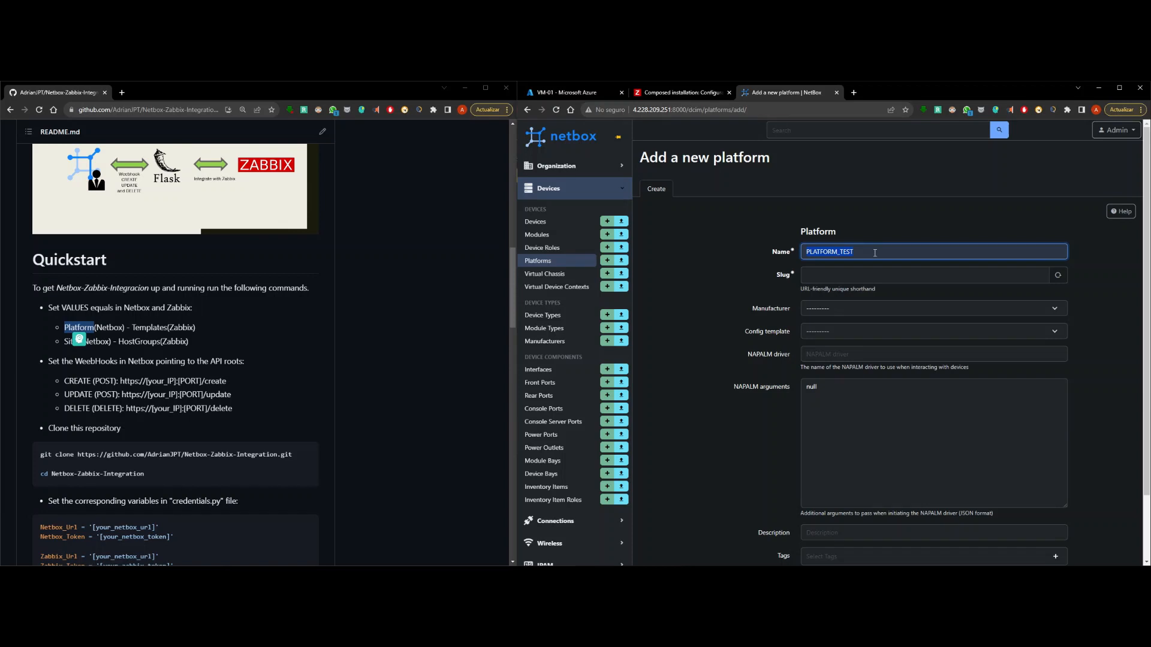
click(867, 282)
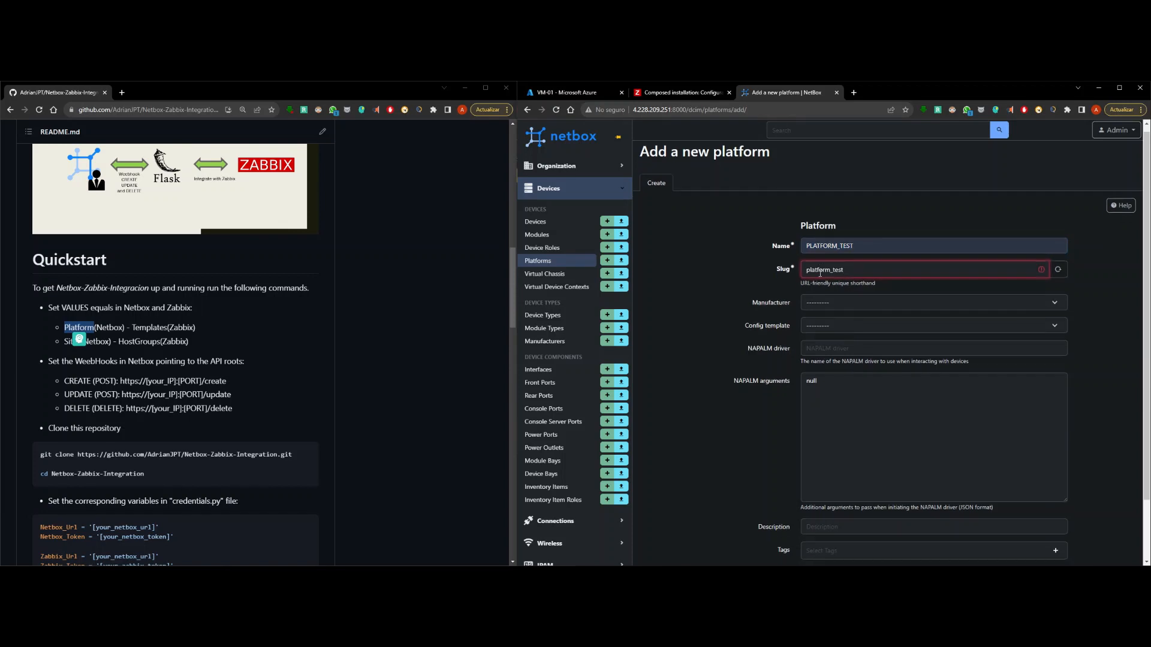
scroll(912, 490, down, 2)
click(920, 522)
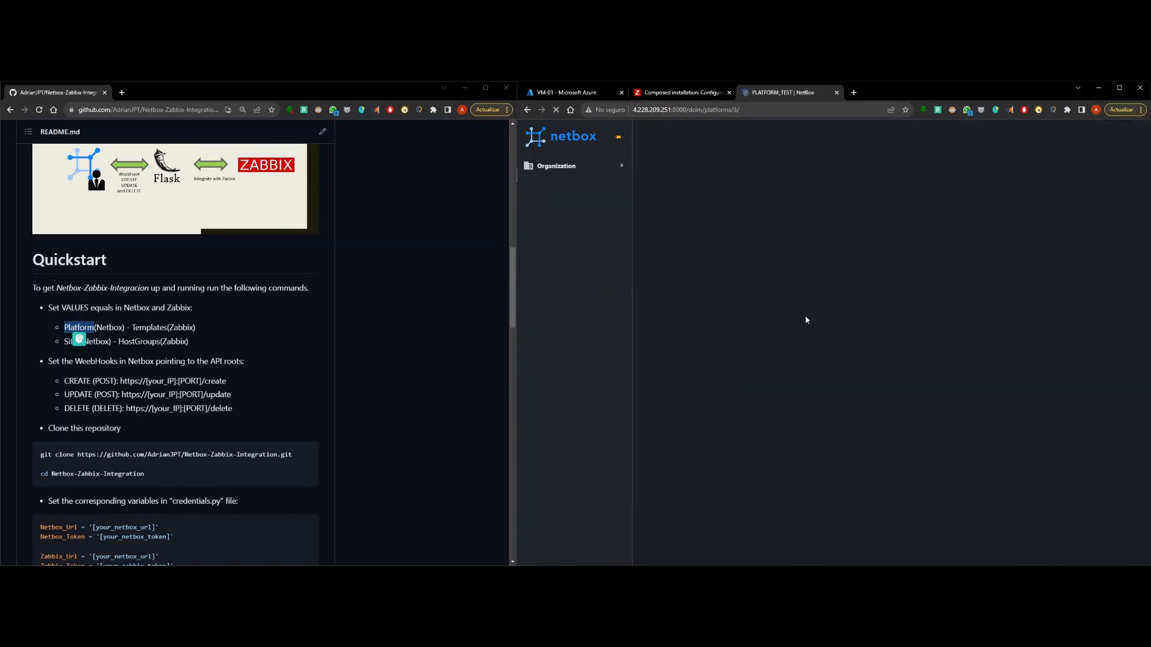
Switch to Zabbix and try to create a template named PLATFORM_TEST in the Templates group
click(683, 93)
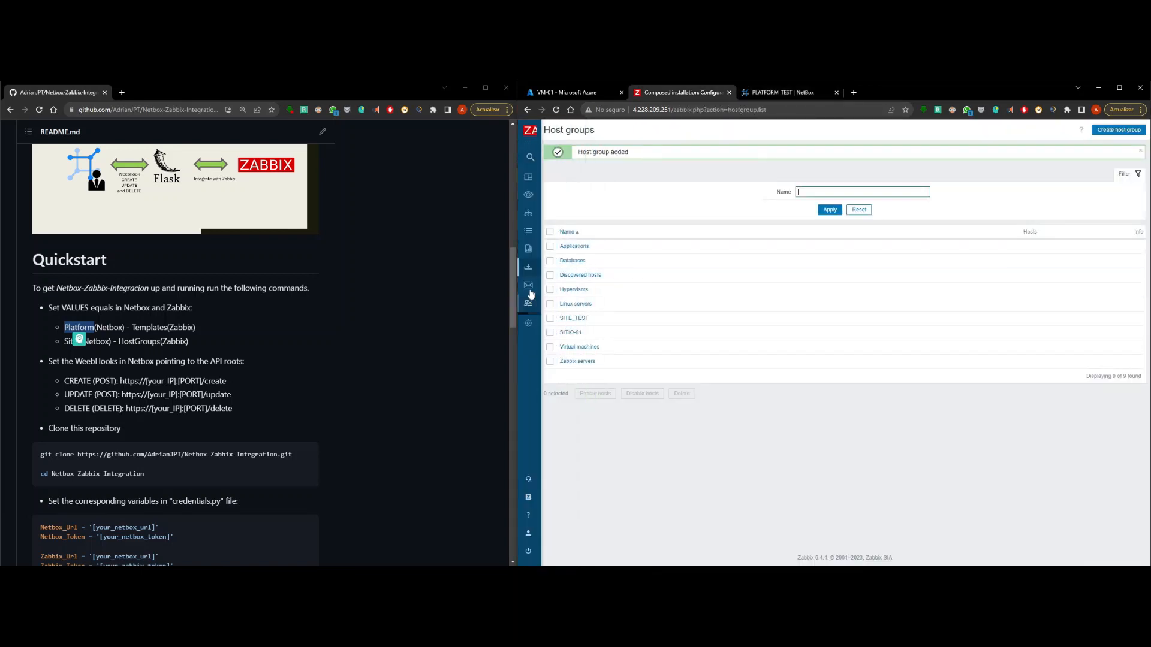
click(547, 302)
click(560, 268)
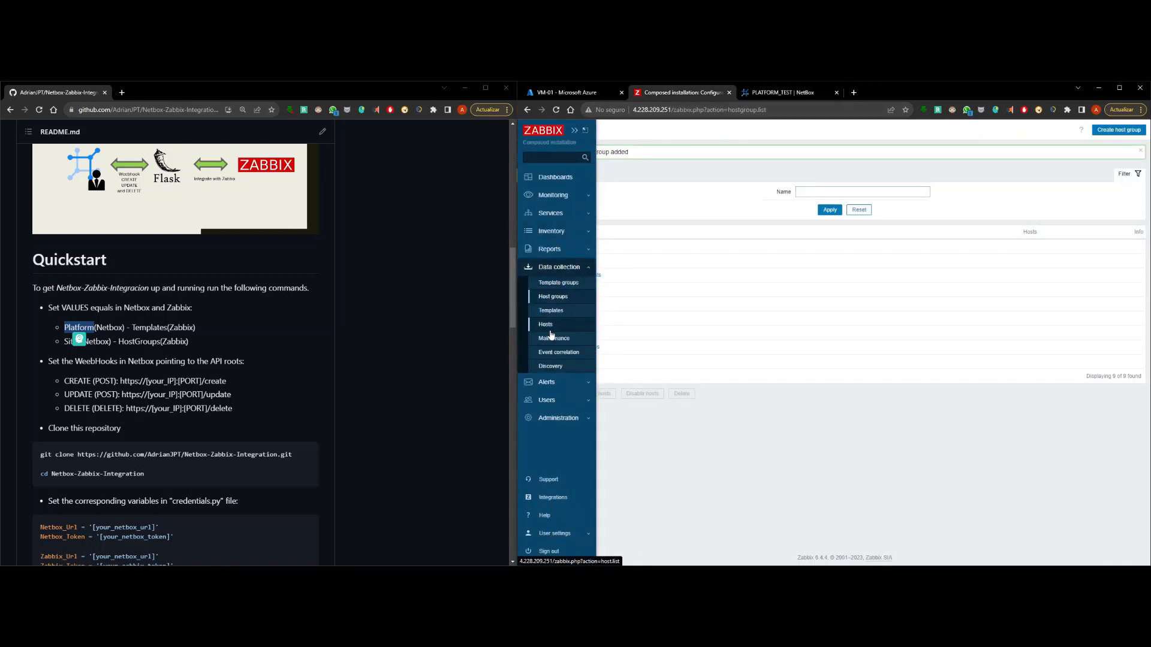
click(563, 312)
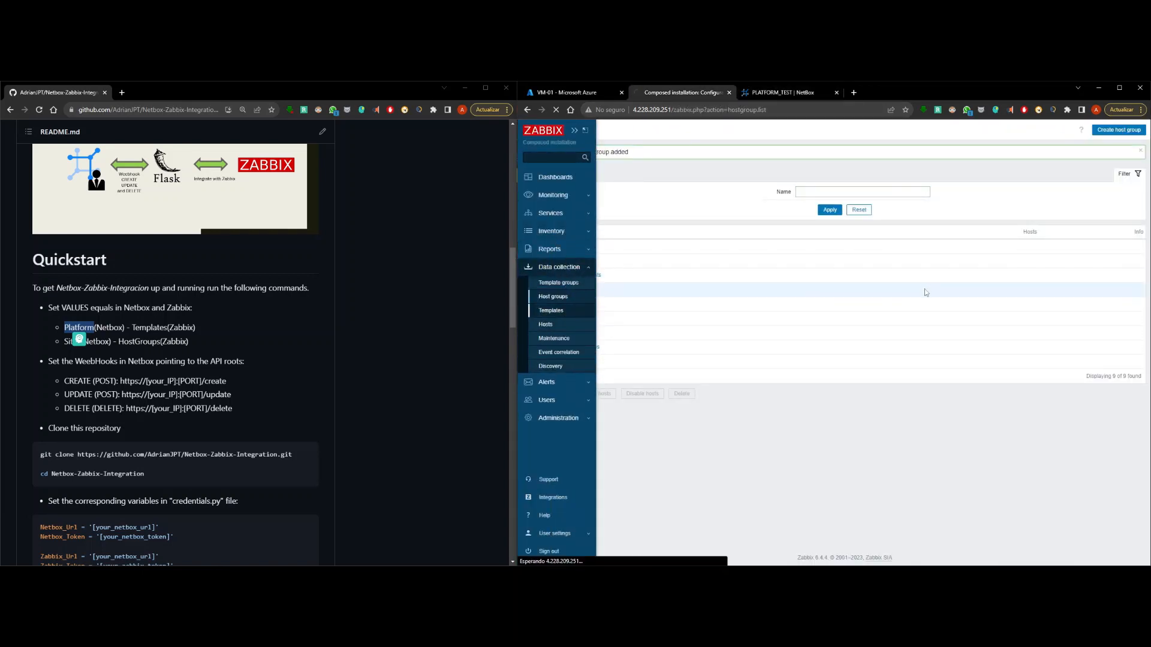
click(1093, 131)
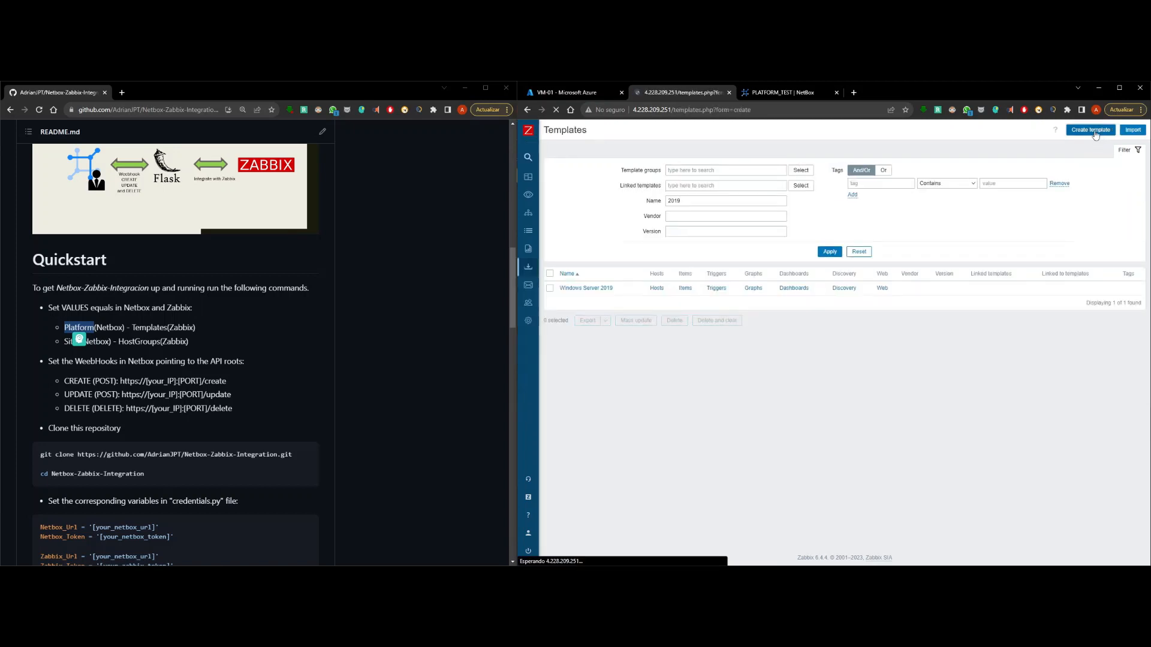
click(689, 172)
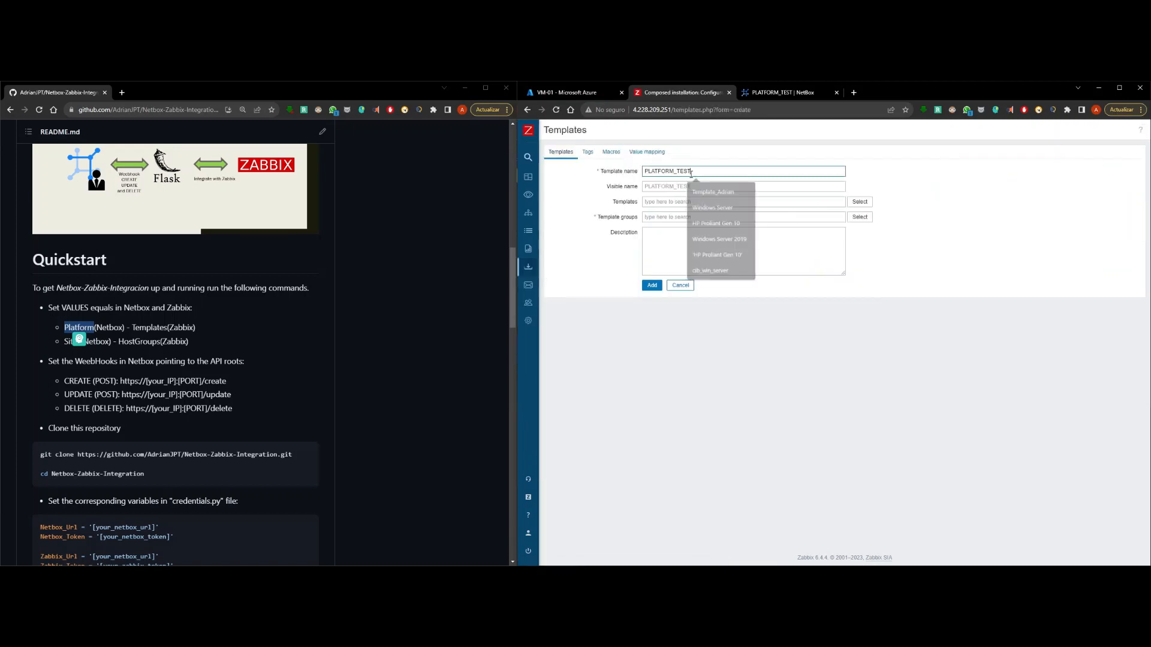
click(706, 181)
click(729, 202)
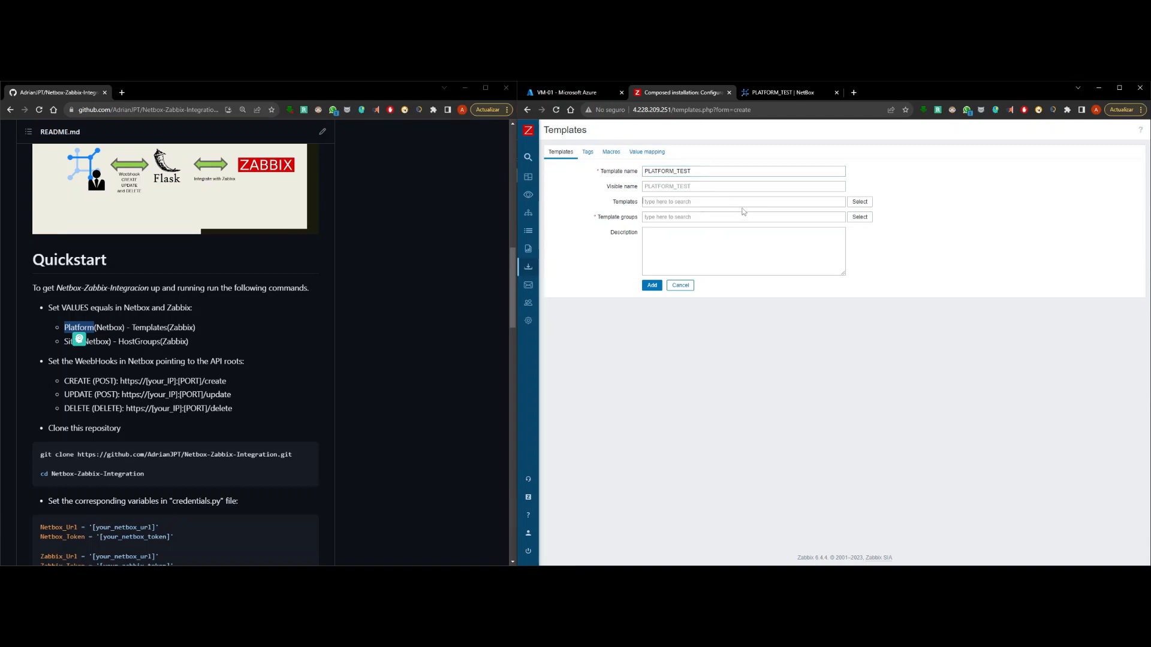
click(857, 220)
click(717, 185)
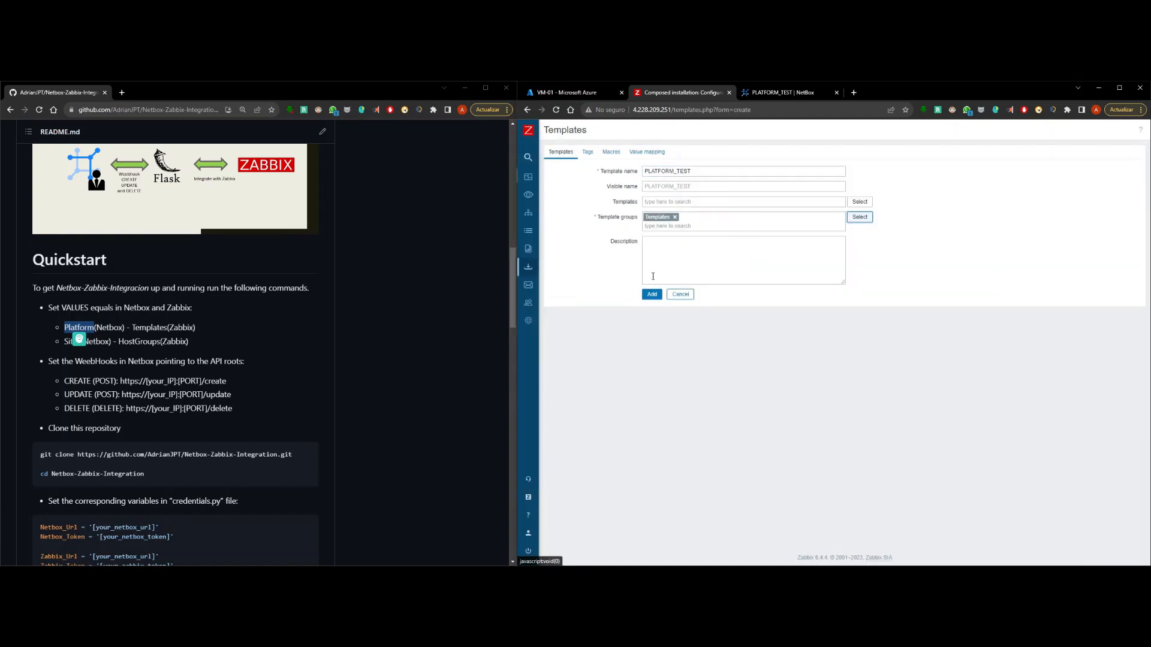
click(651, 298)
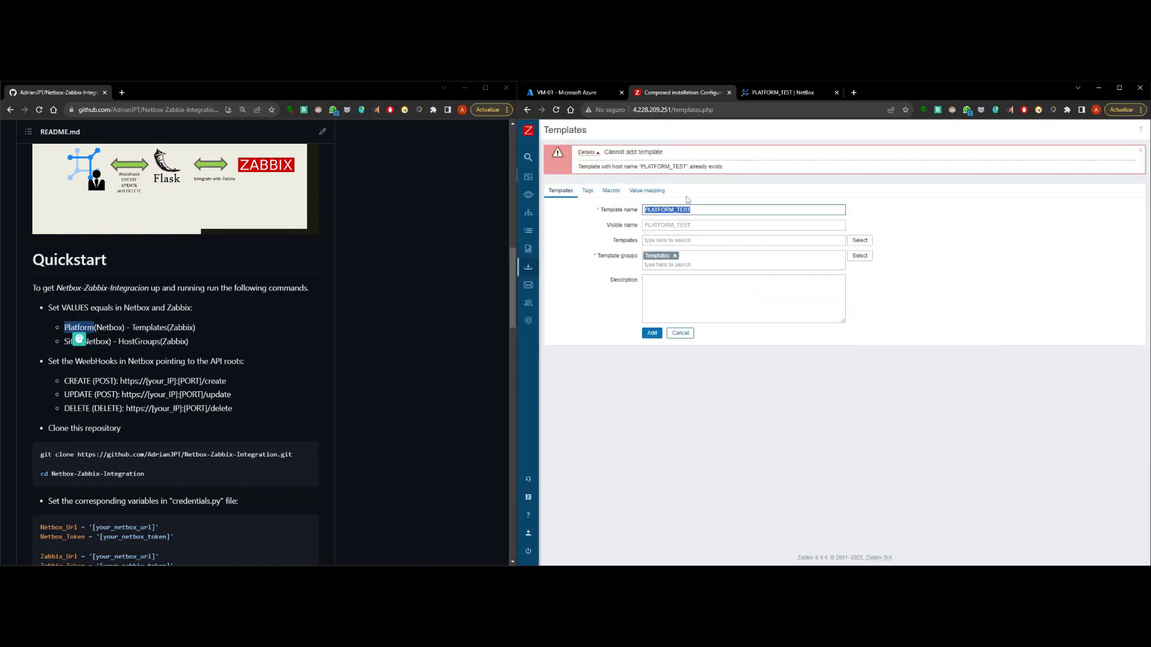
Return to the list of Zabbix templates and reset its filter to show all templates
click(696, 166)
mouse_move(528, 286)
click(556, 268)
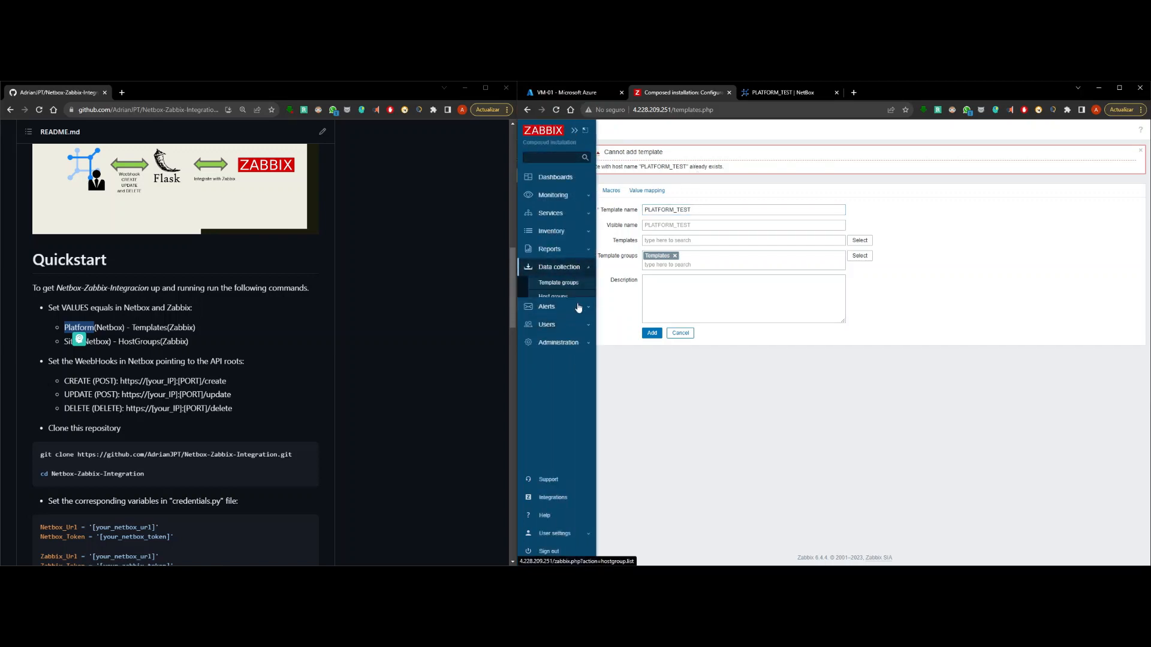
click(557, 311)
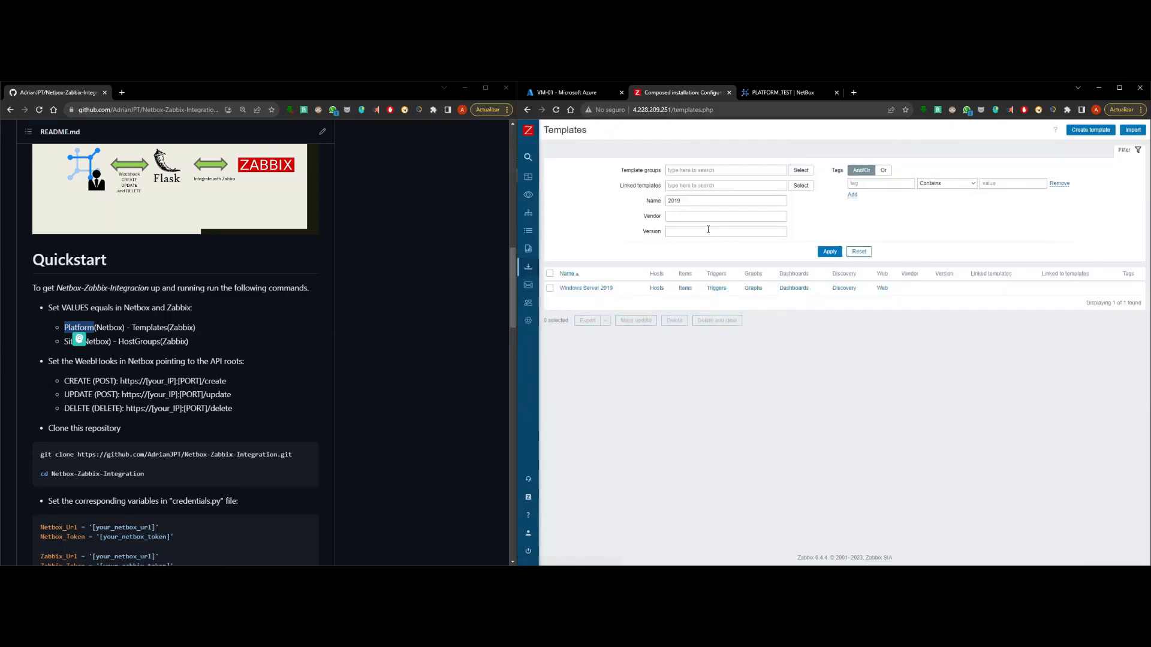
click(860, 252)
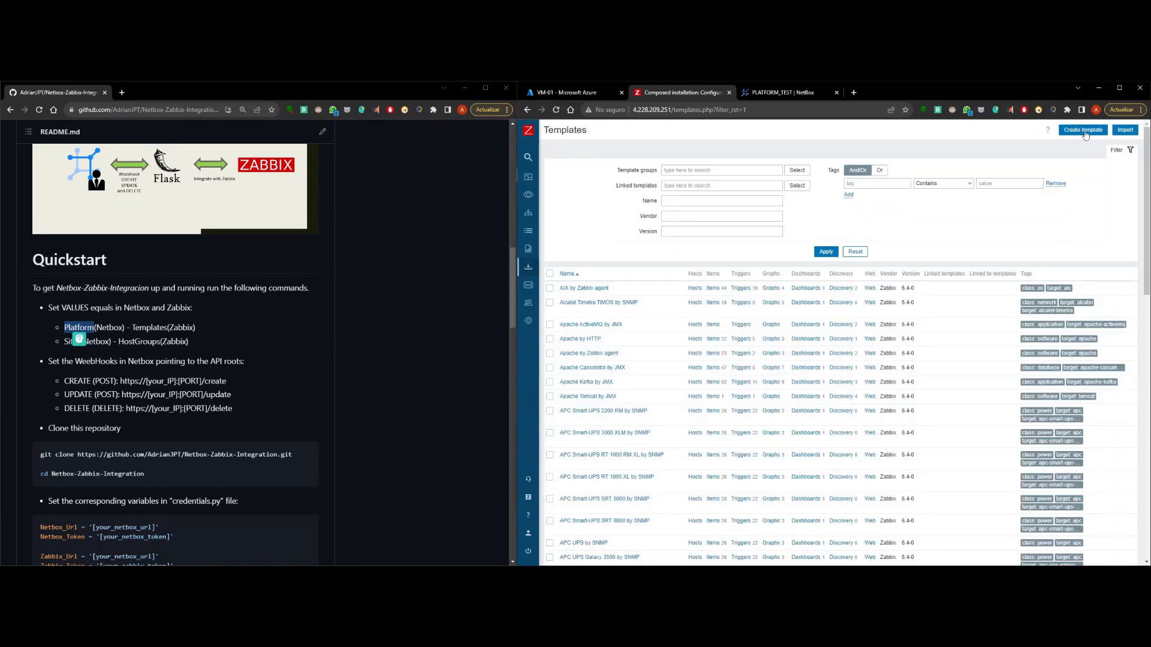
Filter the Zabbix template list by the name PLATFORM_TEST
click(1084, 131)
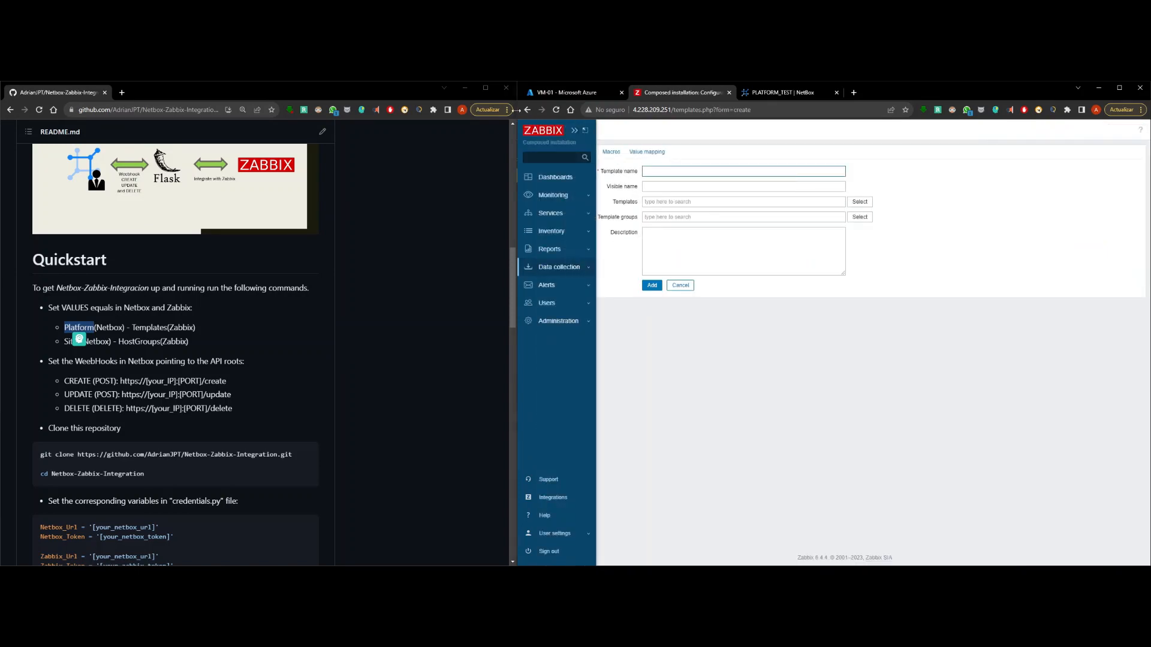
click(717, 202)
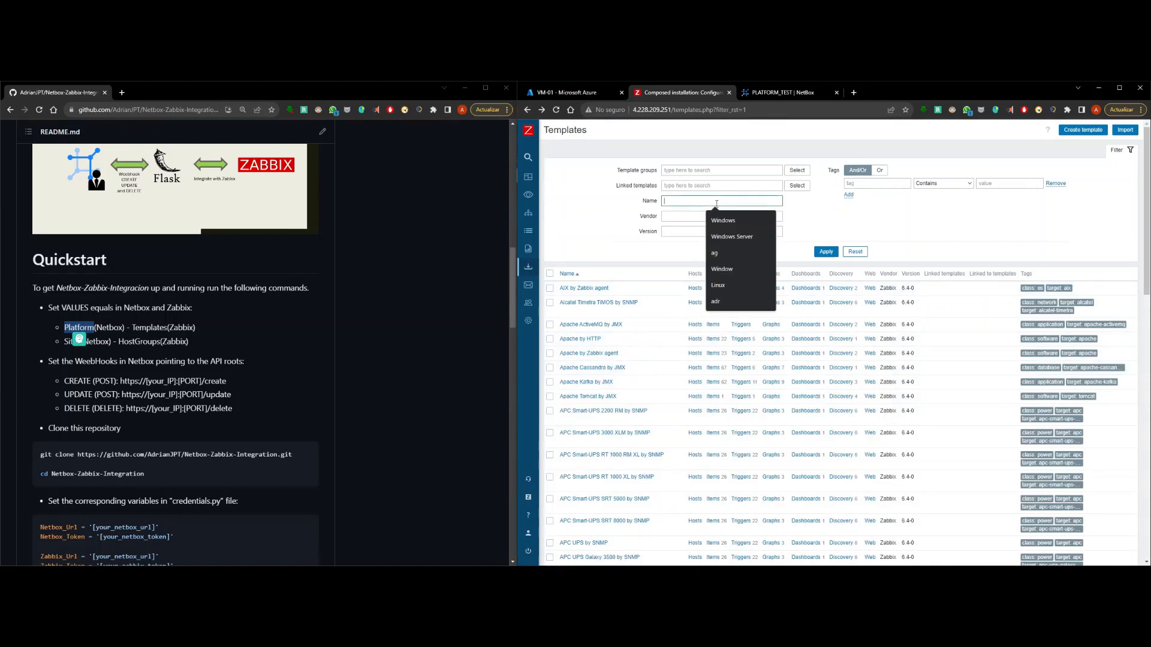
text(PLATFORM_TEST)
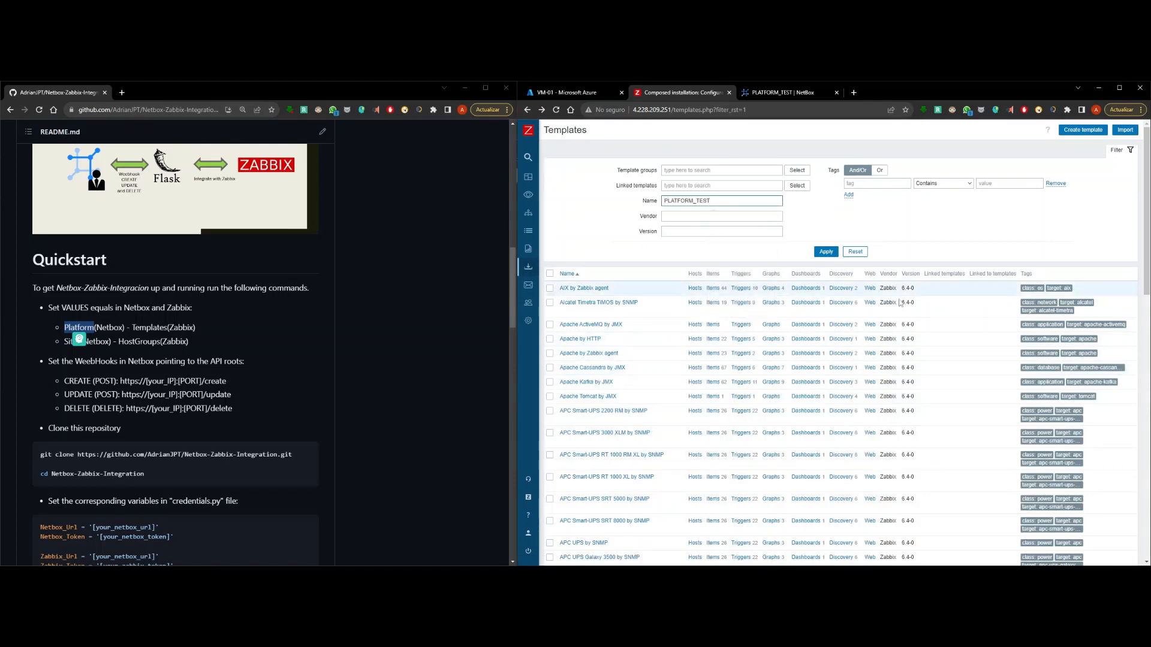
click(821, 254)
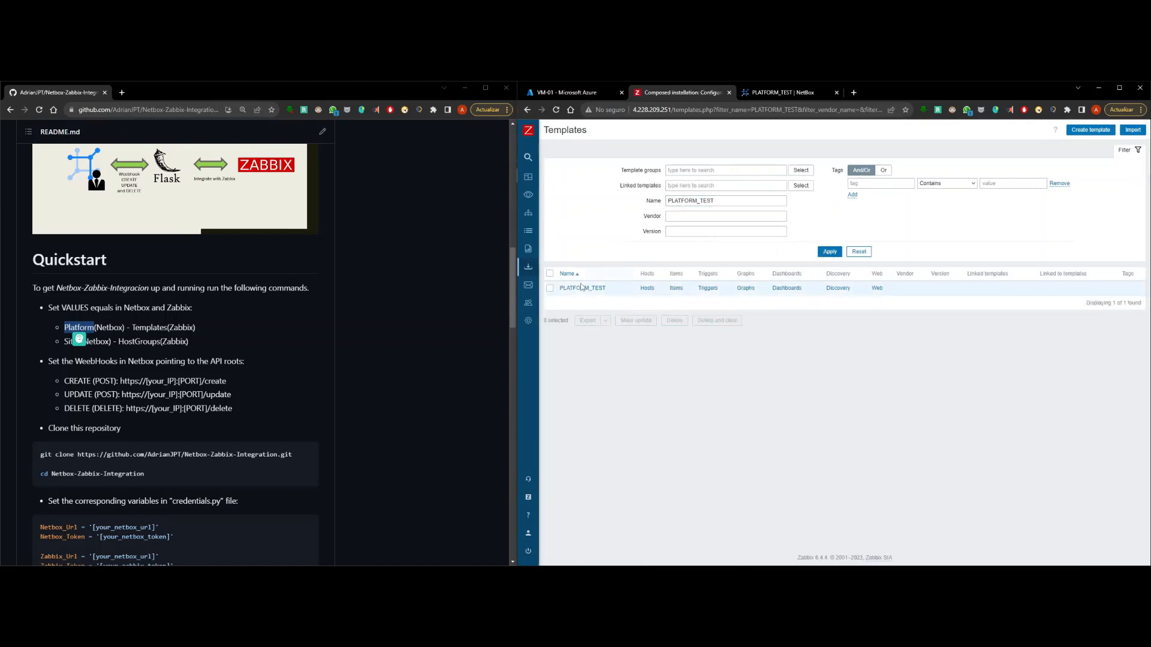
Open the PLATFORM_TEST template and check its name, linked templates and template groups
click(585, 289)
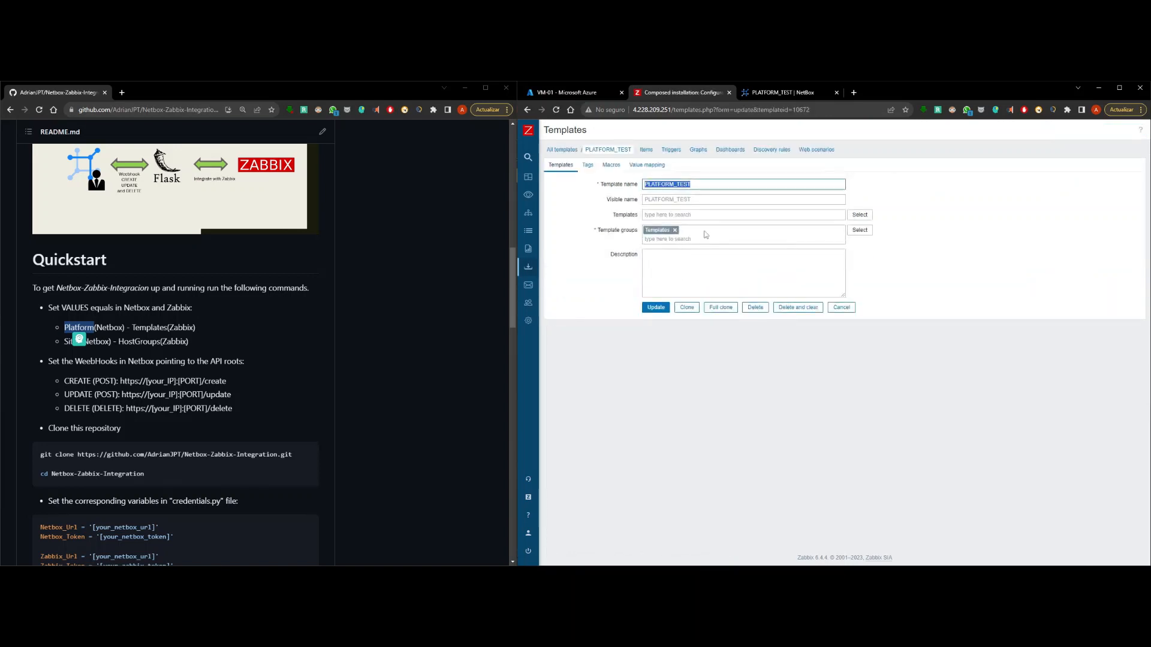
click(709, 184)
click(721, 200)
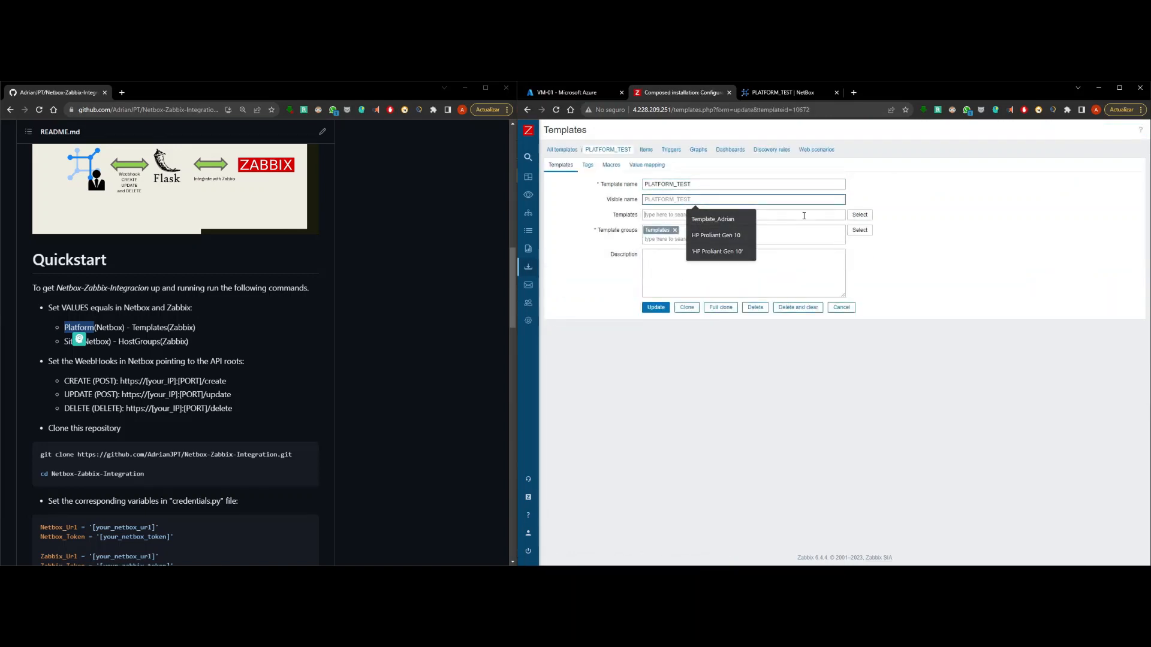
click(803, 216)
click(795, 238)
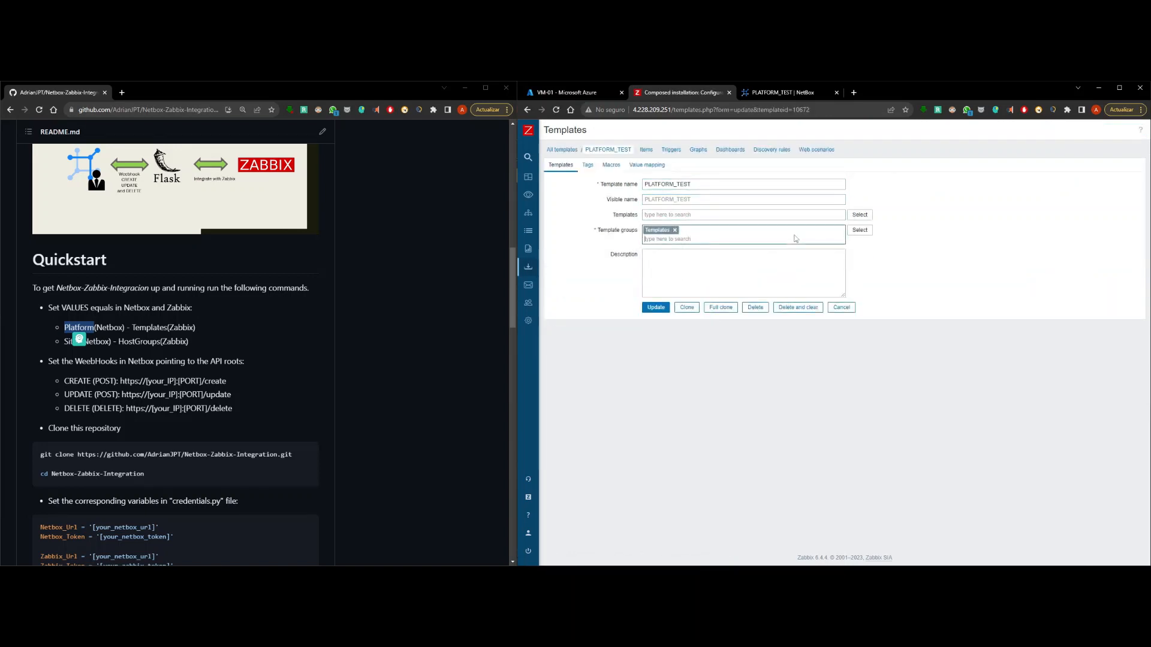
Check the running integration container's output in the terminal, and return to NetBox
click(778, 100)
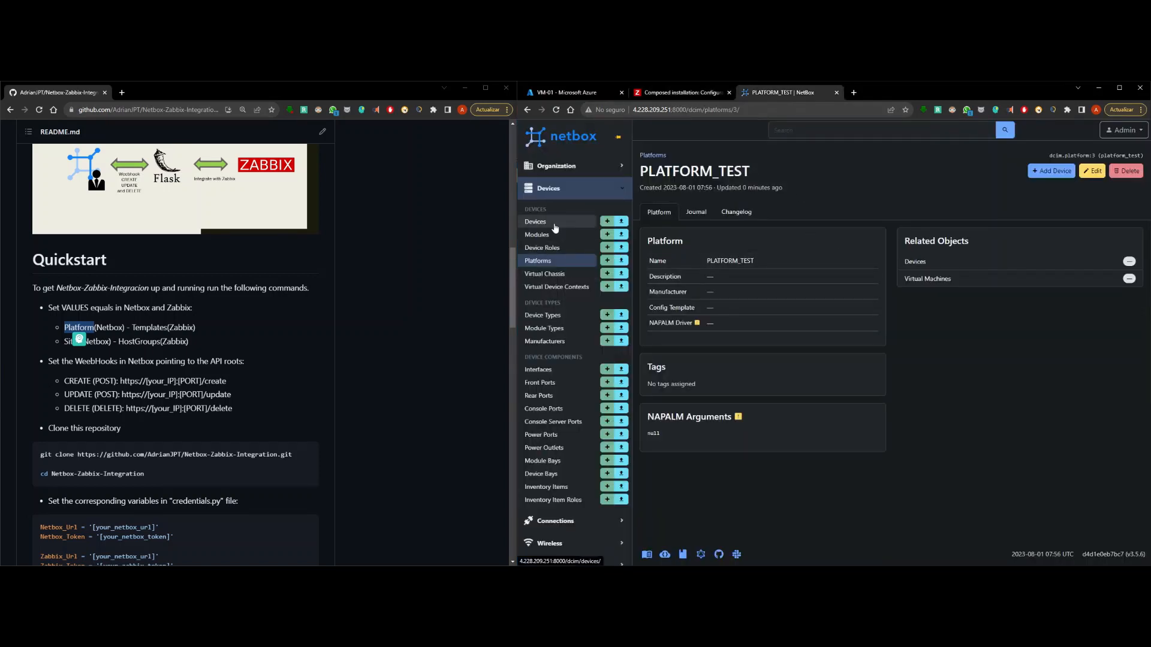
key(alt+Tab)
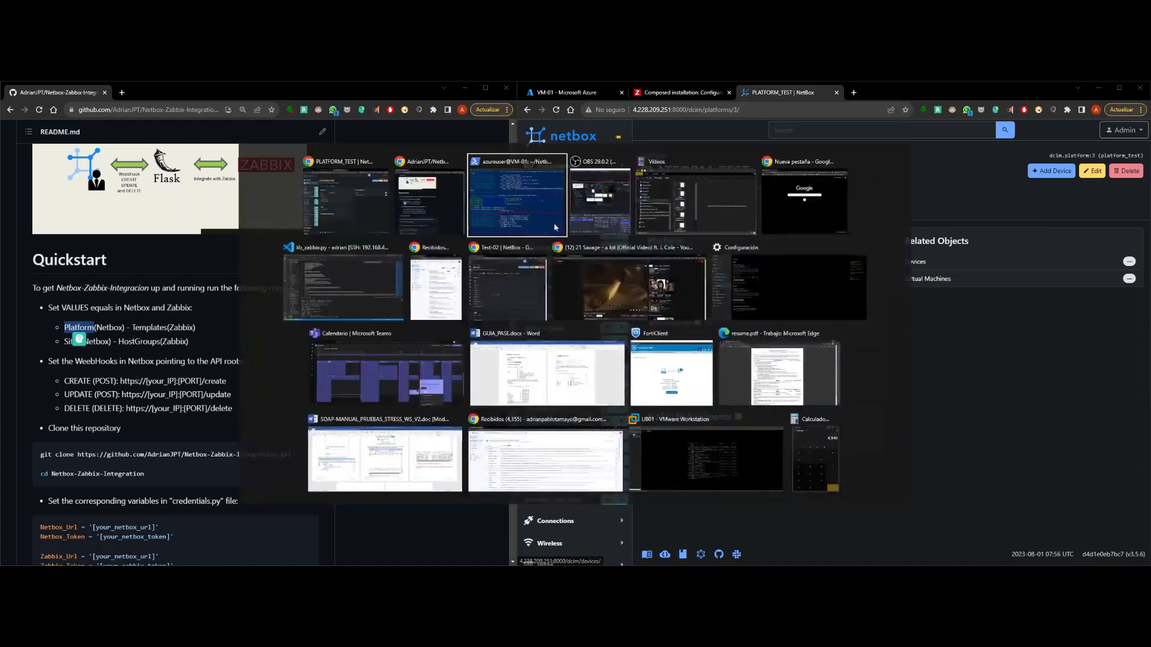
key(Return)
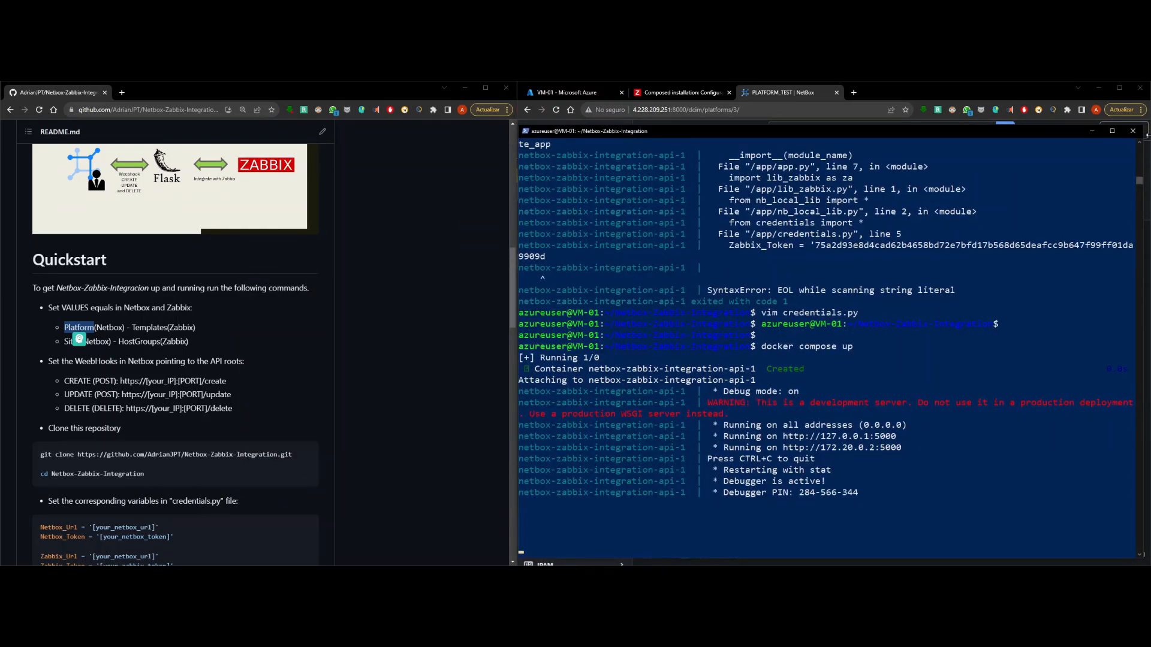
click(1092, 131)
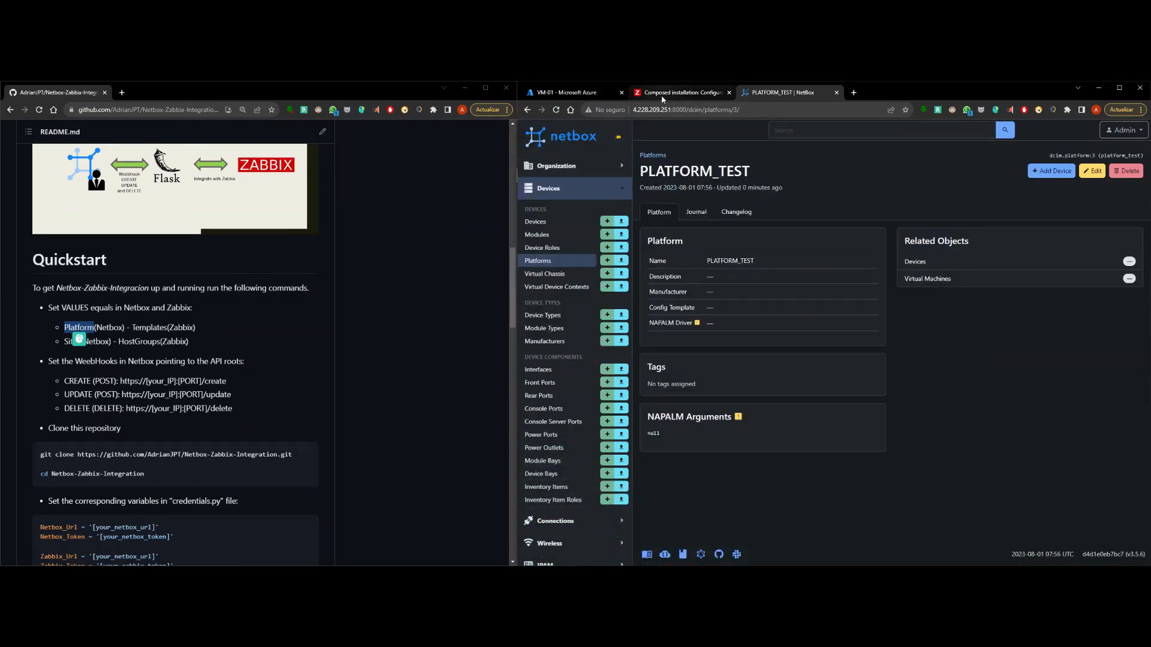
click(707, 93)
click(779, 92)
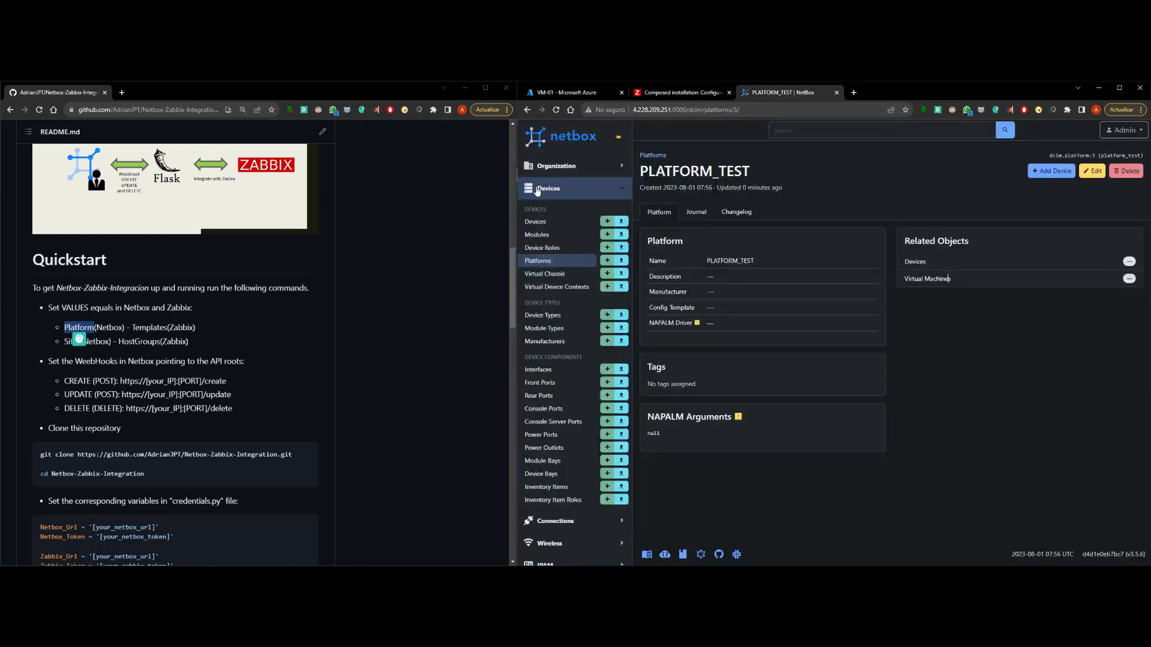
Look at NetBox's list of sites, then start a new device and name it TEST
click(557, 165)
click(557, 198)
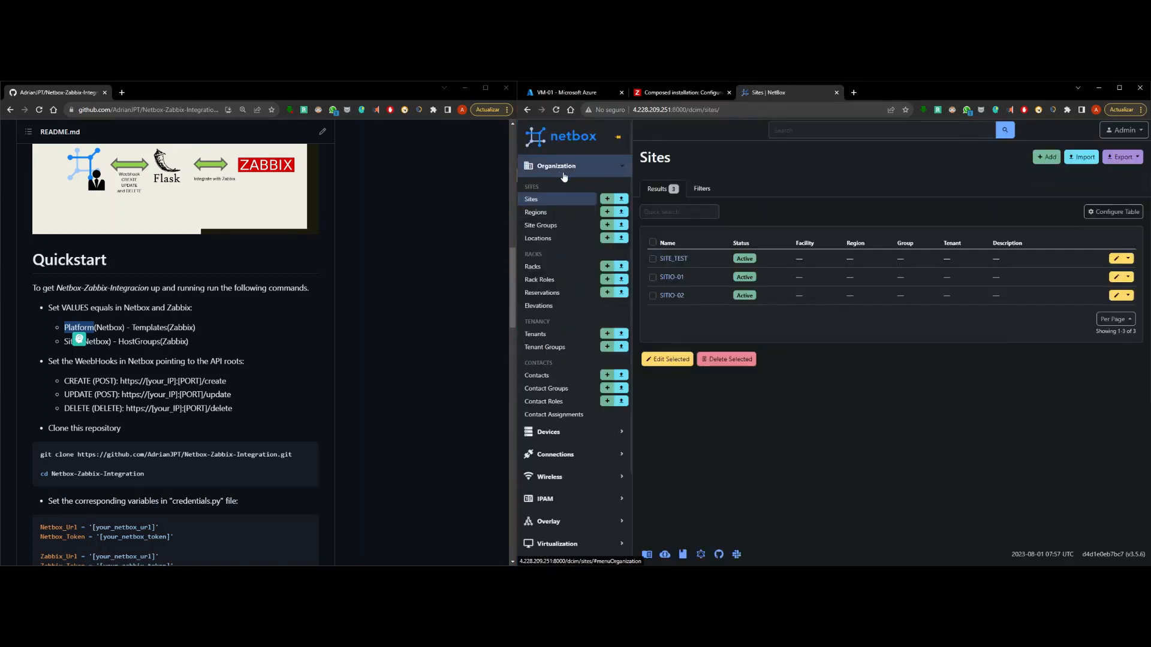
click(562, 171)
click(564, 193)
click(554, 222)
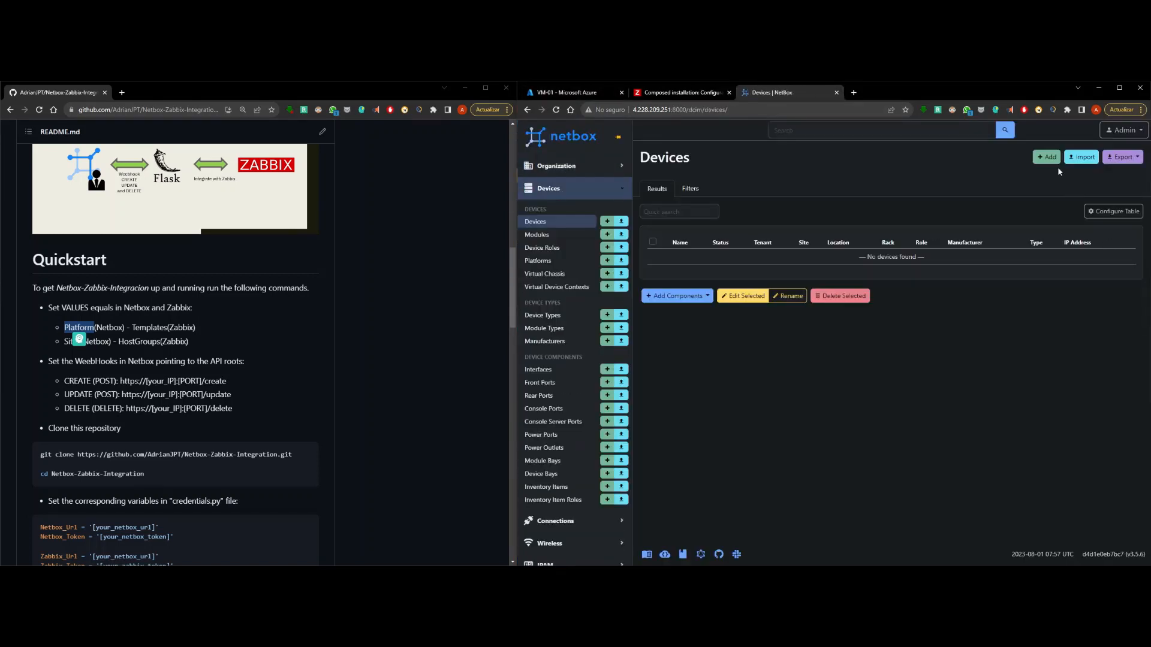
click(839, 247)
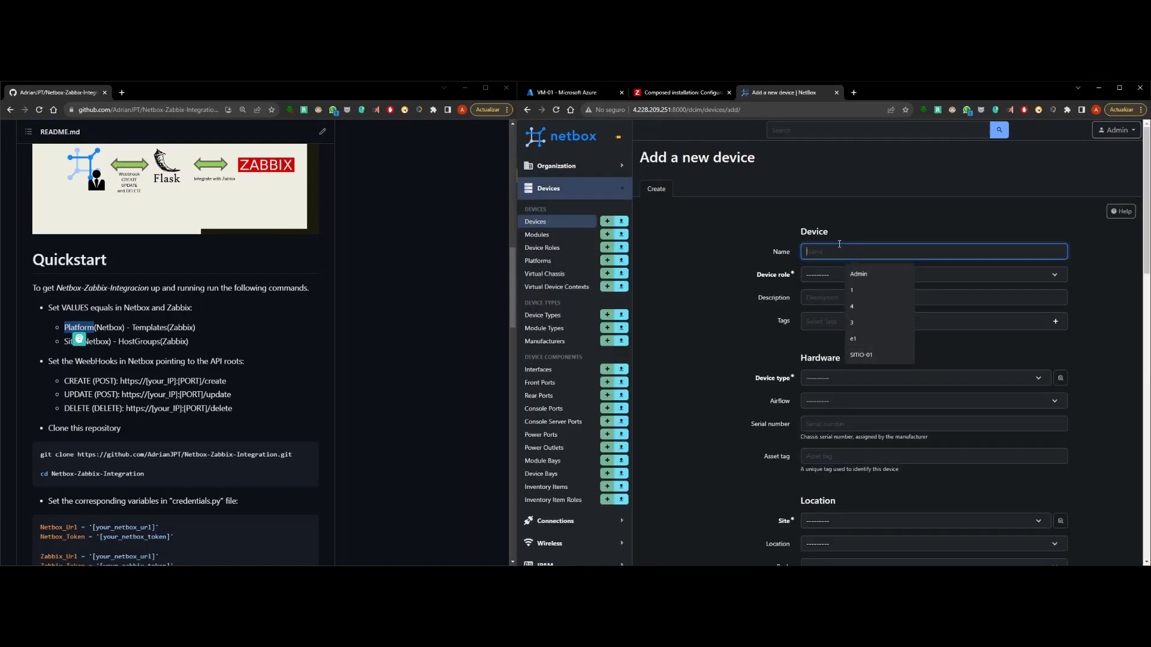
text(TEST)
Switch to Zabbix, open the list of hosts and reset its filter to show all hosts
click(666, 93)
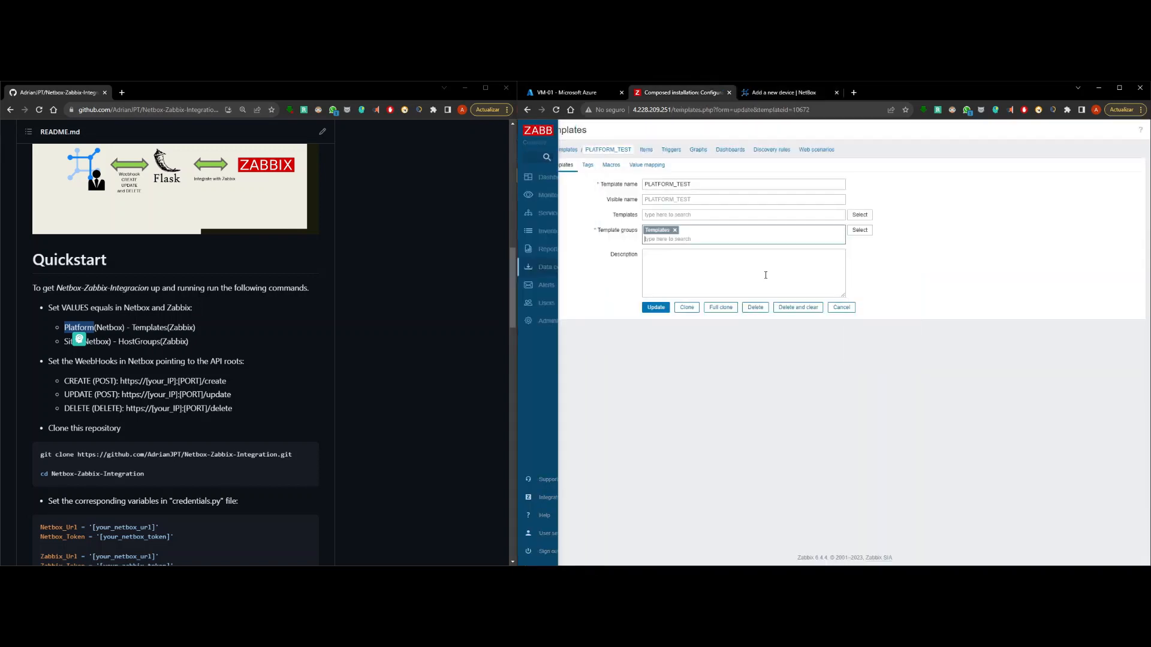
mouse_move(570, 287)
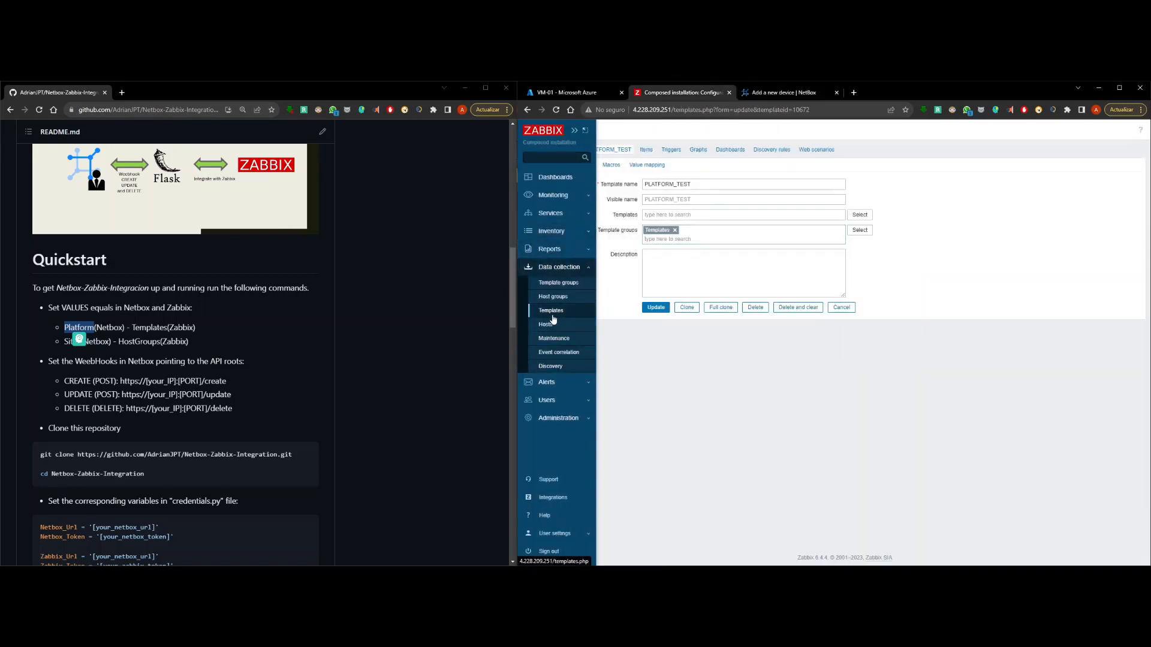
click(566, 329)
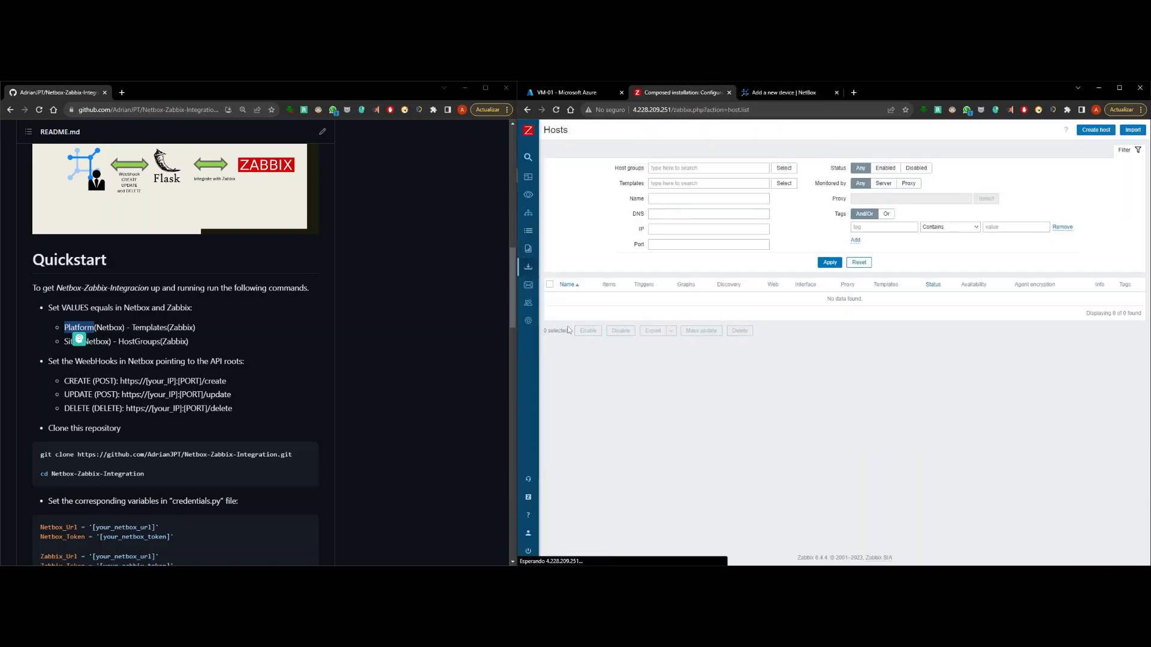
click(859, 262)
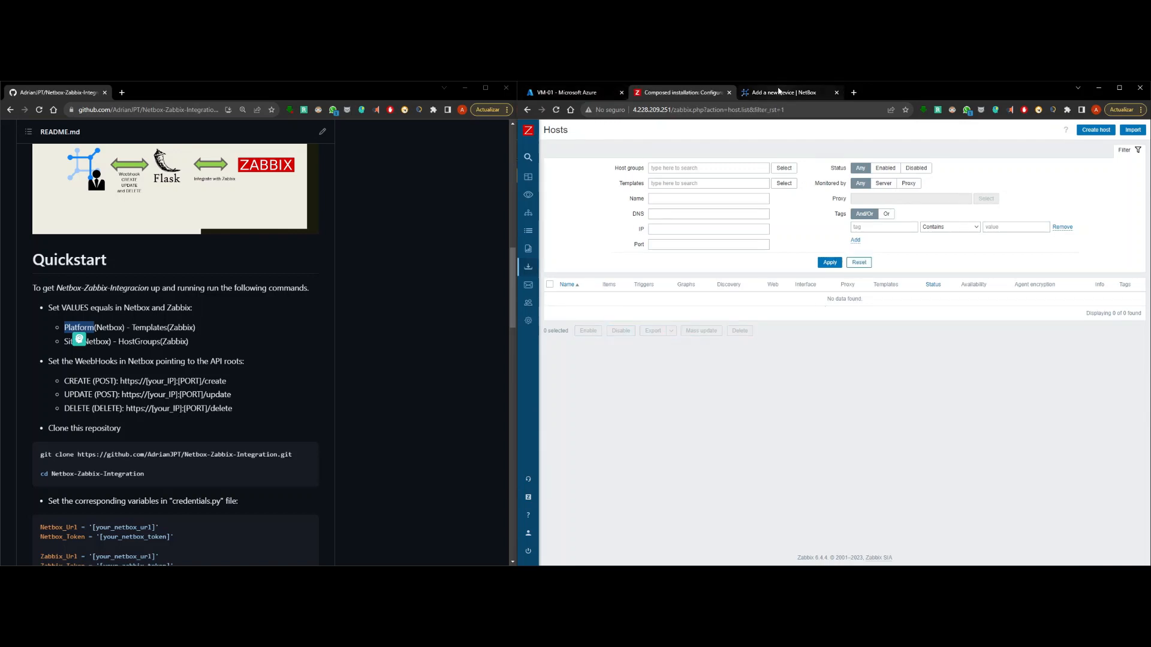
Return to the new NetBox device and set its role to device_role and its device type to Device Type
click(779, 92)
click(815, 280)
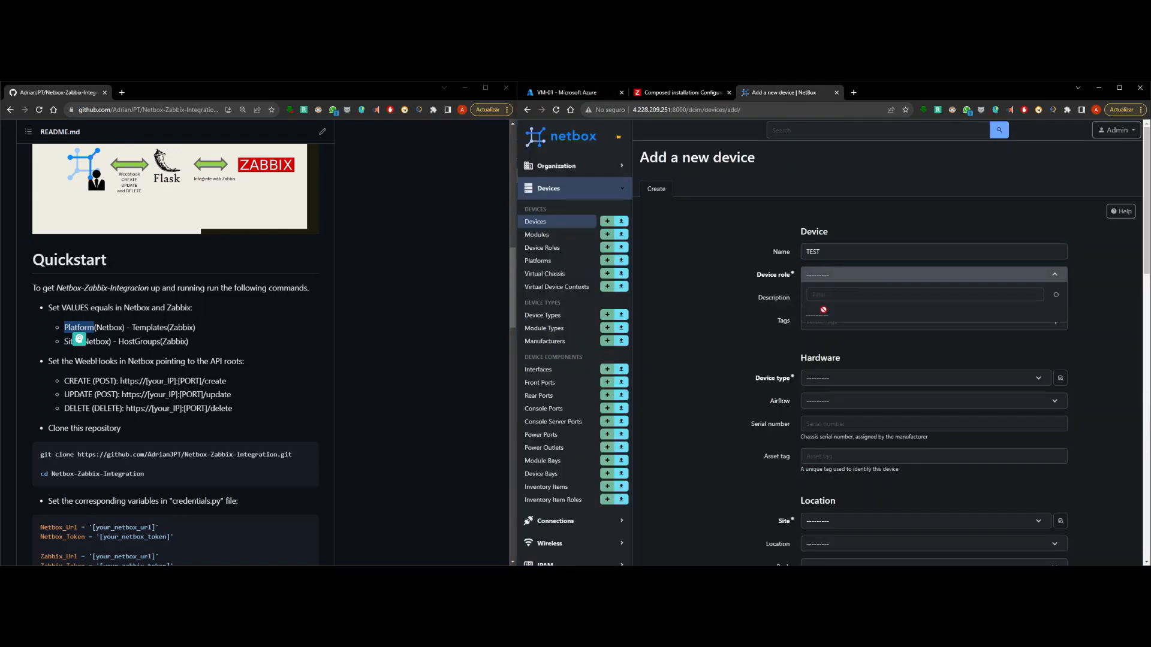
click(829, 317)
scroll(827, 318, down, 1)
click(833, 337)
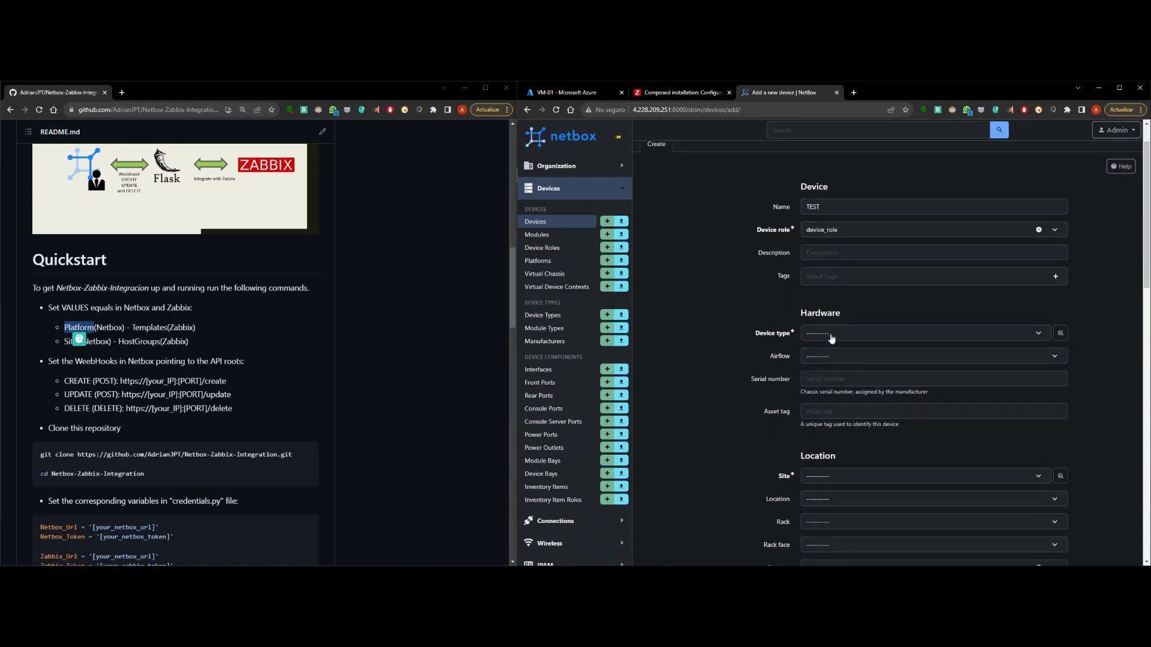
click(839, 373)
Assign the device to site SITE_TEST and platform PLATFORM_TEST, and create it
scroll(842, 396, down, 2)
click(854, 387)
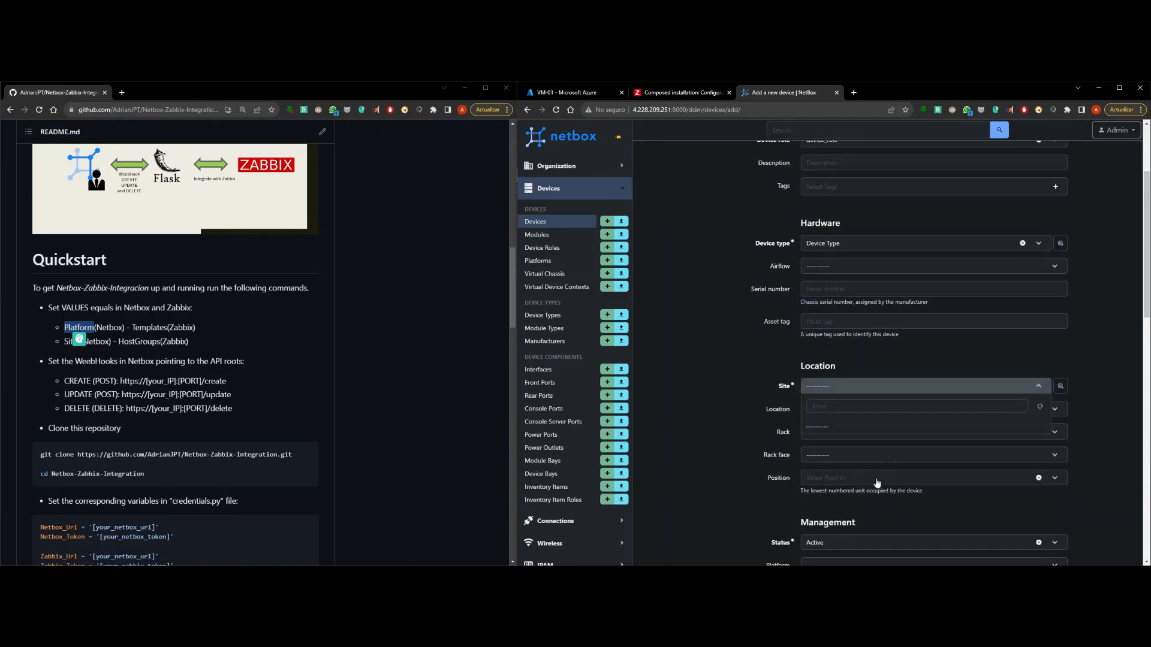
click(838, 428)
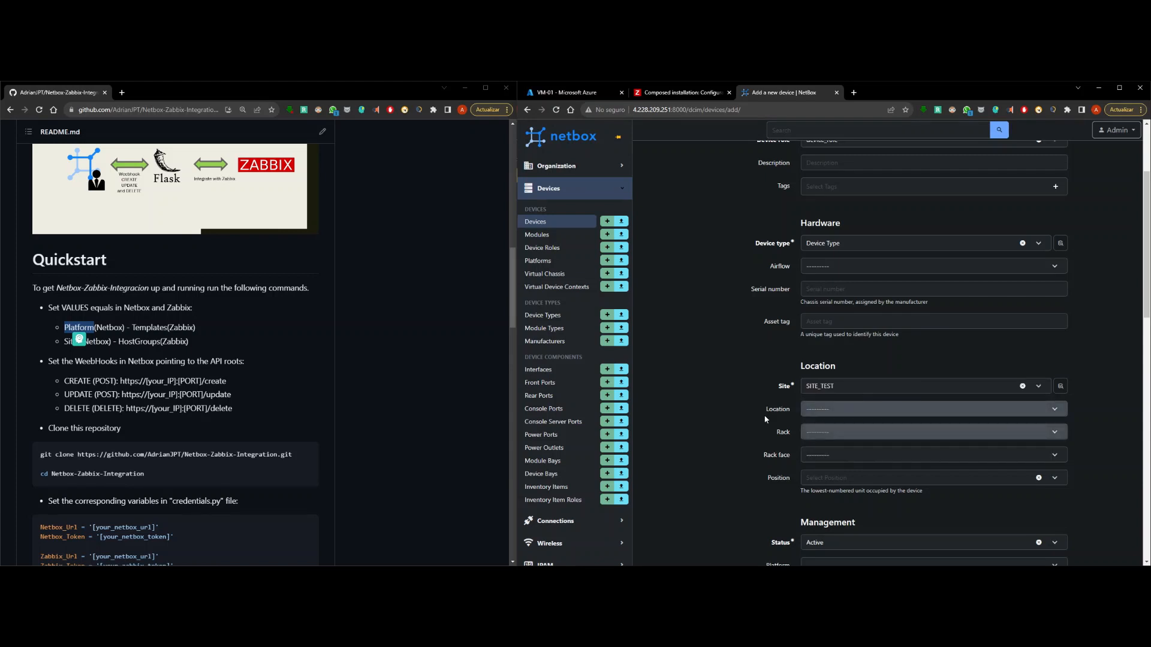
scroll(809, 408, down, 1)
scroll(845, 461, down, 2)
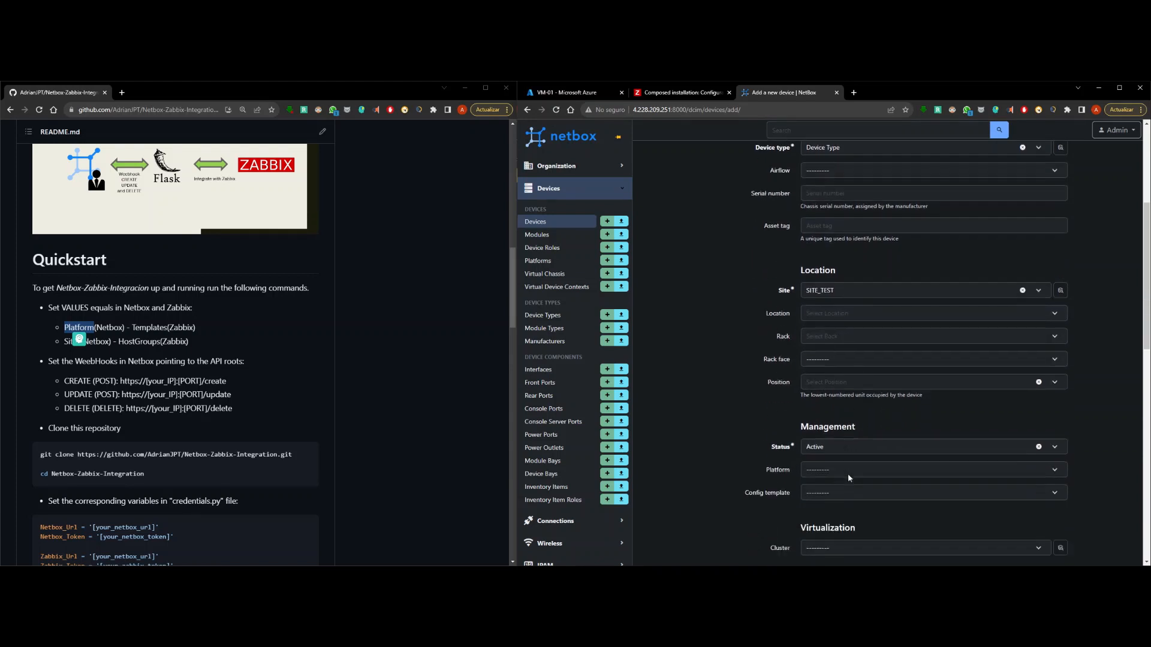
click(851, 431)
click(857, 472)
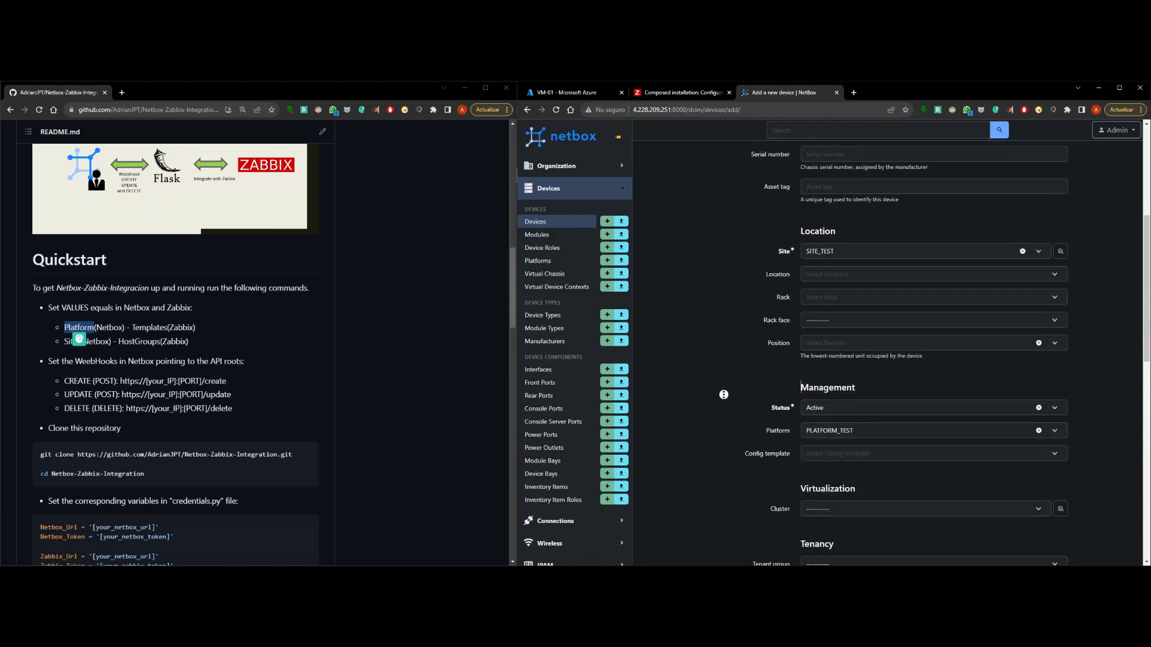
scroll(854, 333, down, 10)
scroll(854, 333, up, 7)
scroll(855, 333, down, 6)
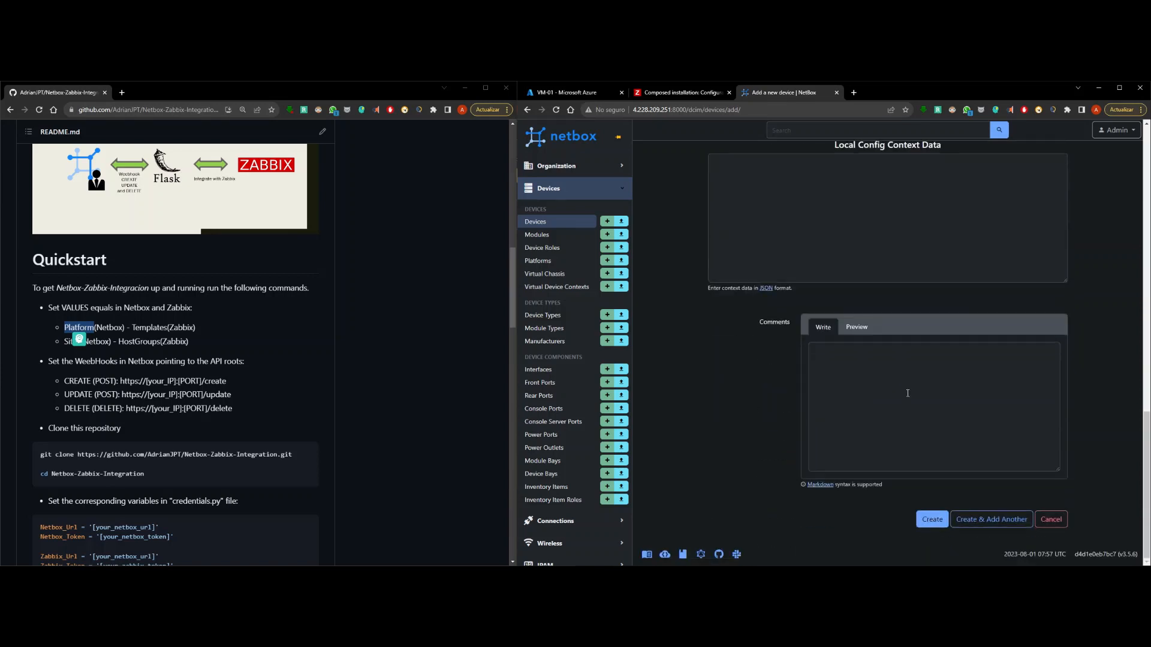
click(932, 519)
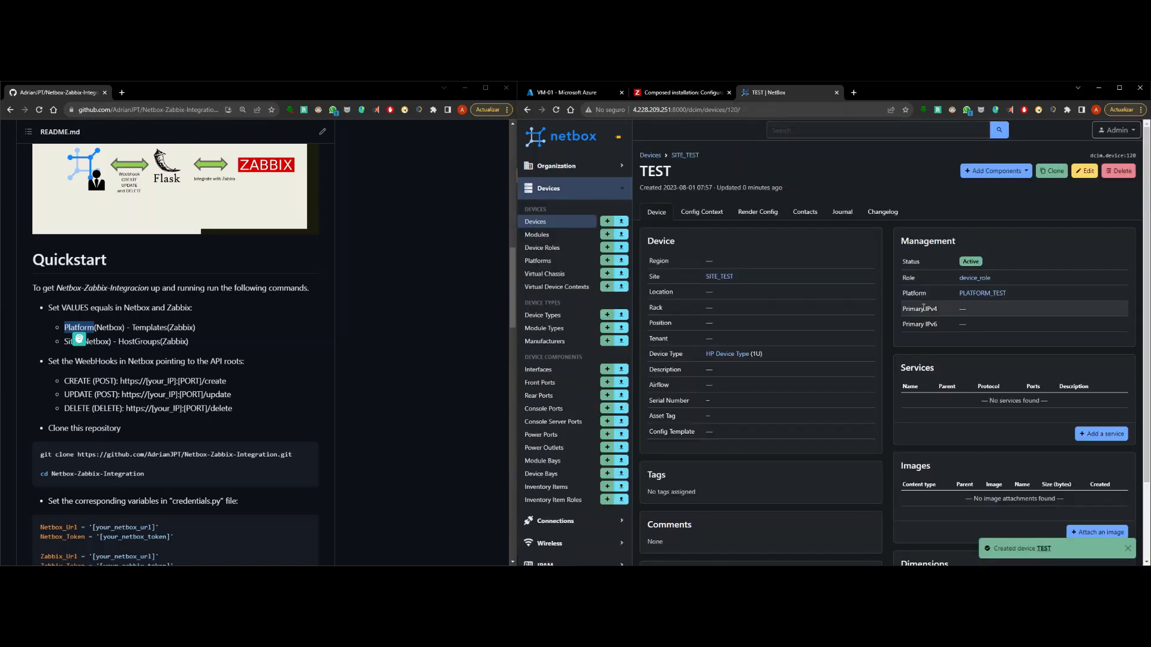
Check the site and platform assigned to the TEST device on its detail page
drag(741, 277, 711, 277)
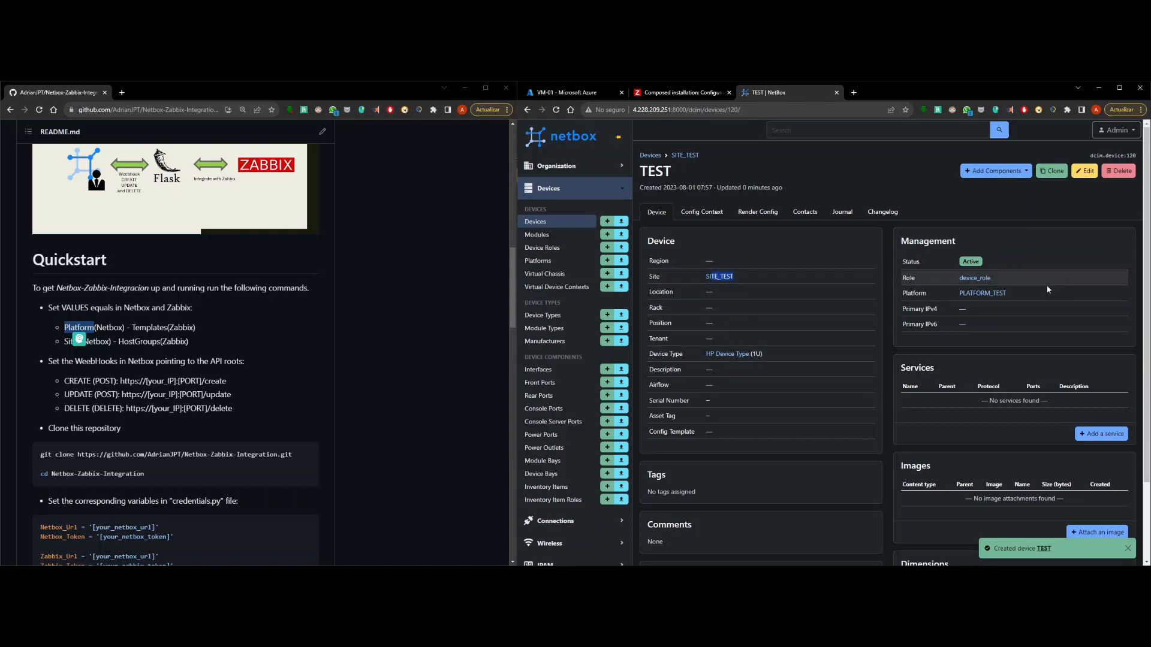
drag(1040, 293, 896, 293)
click(891, 319)
scroll(890, 320, down, 1)
scroll(890, 320, up, 1)
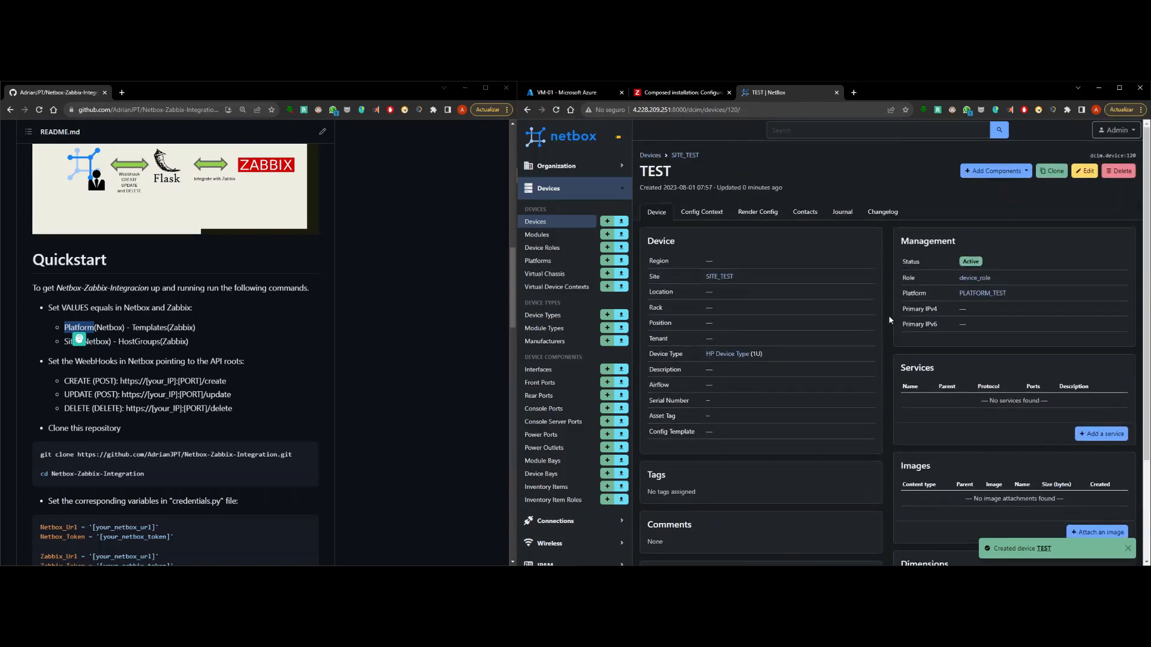
Open host TEST in Zabbix and device TEST for editing in NetBox, and check the host's linked template and host group
click(680, 93)
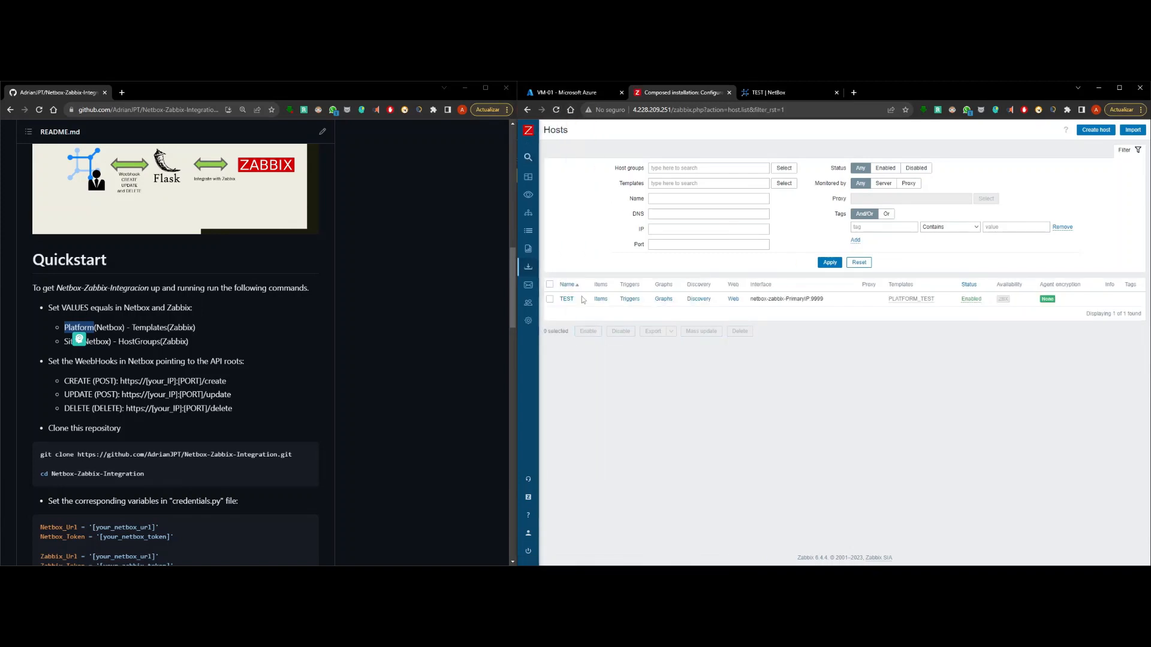
click(566, 299)
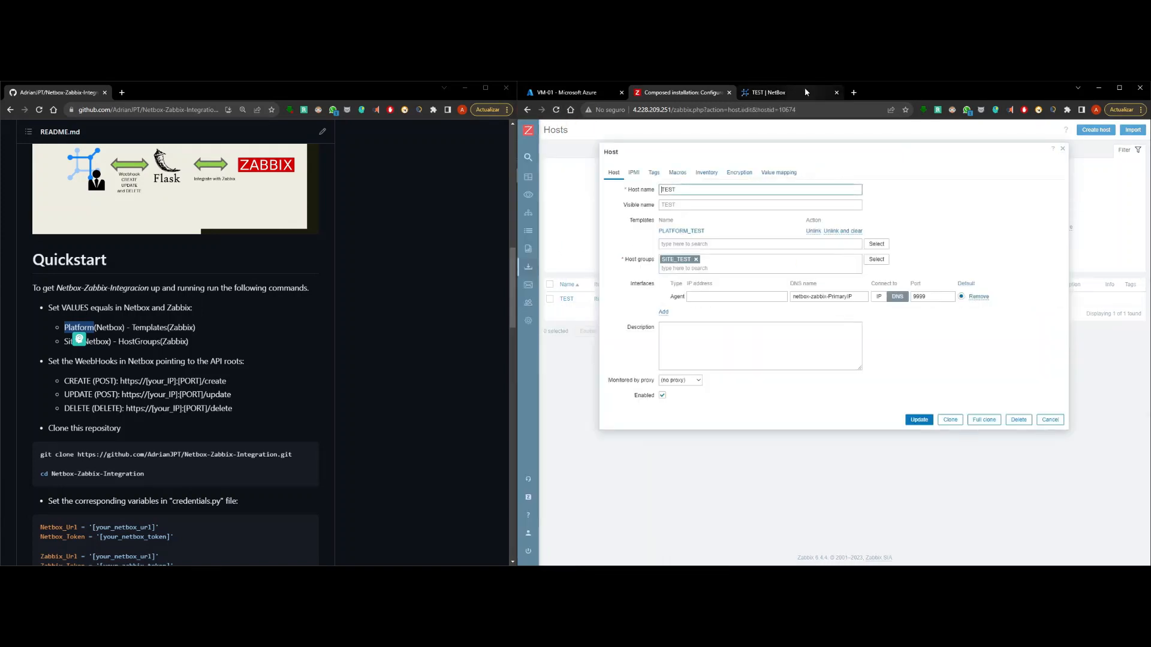
click(805, 90)
click(1086, 171)
click(683, 92)
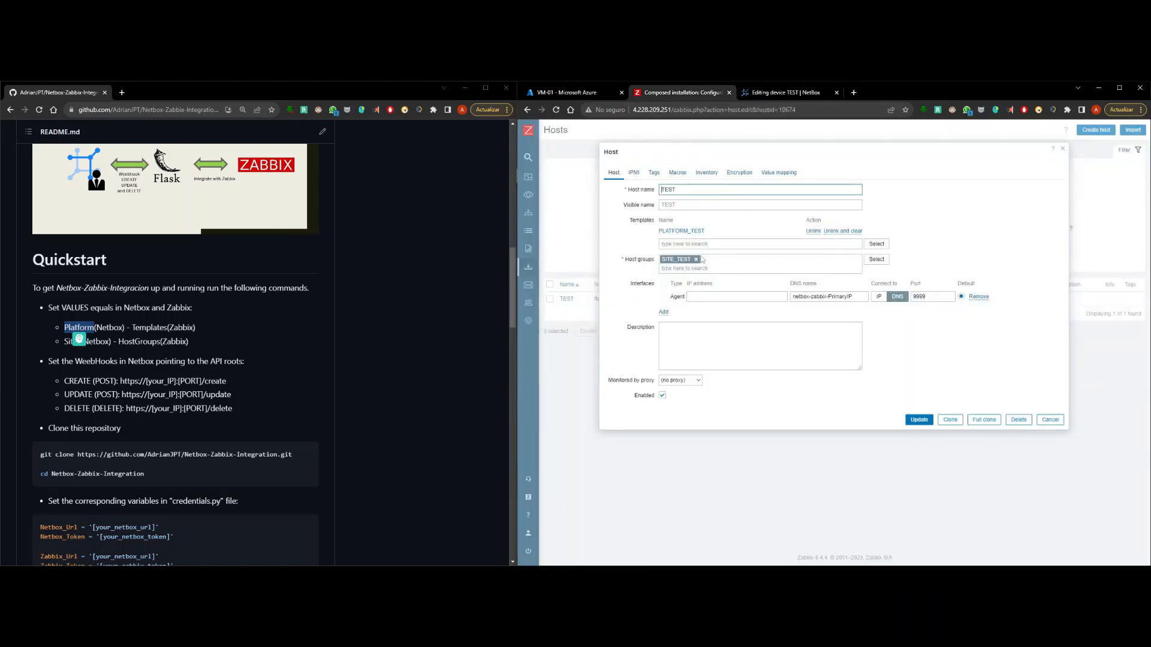
click(647, 234)
drag(716, 233, 742, 235)
click(718, 230)
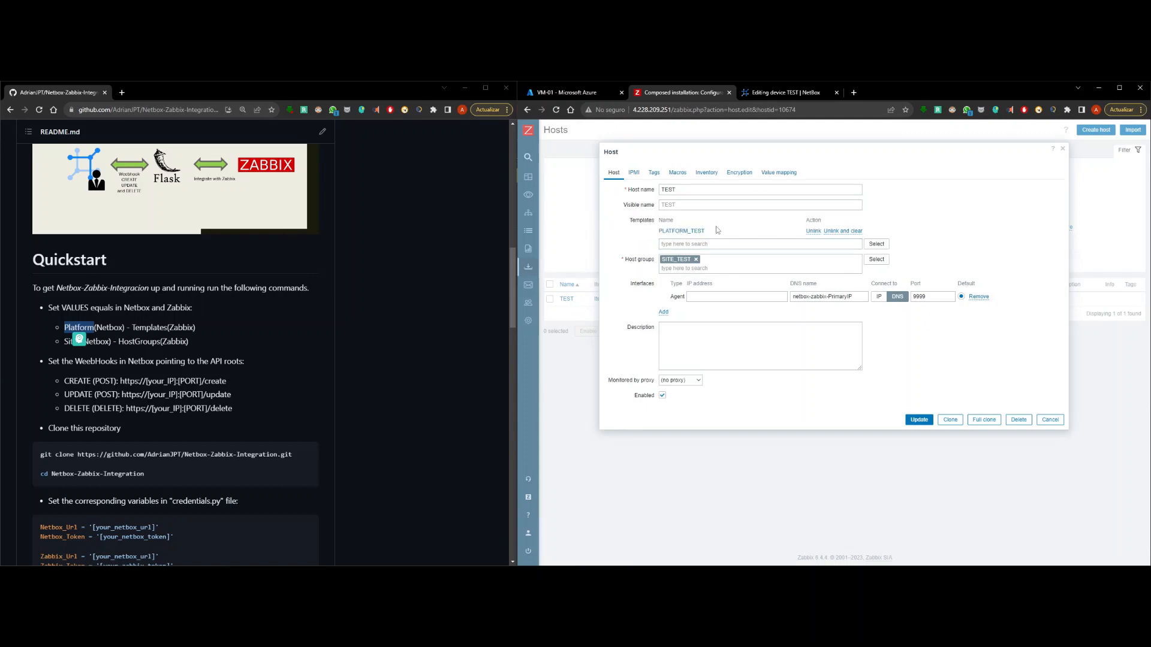
Rename the NetBox device to TEST_01 and save it
click(779, 92)
scroll(779, 240, down, 1)
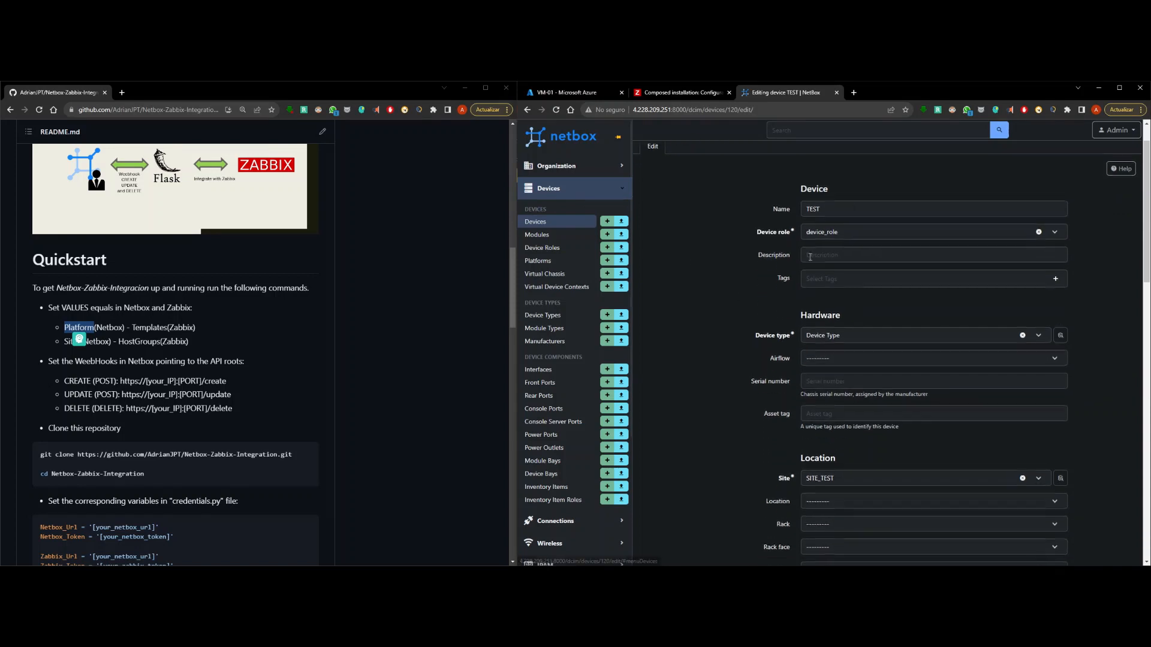
click(851, 207)
text(_01)
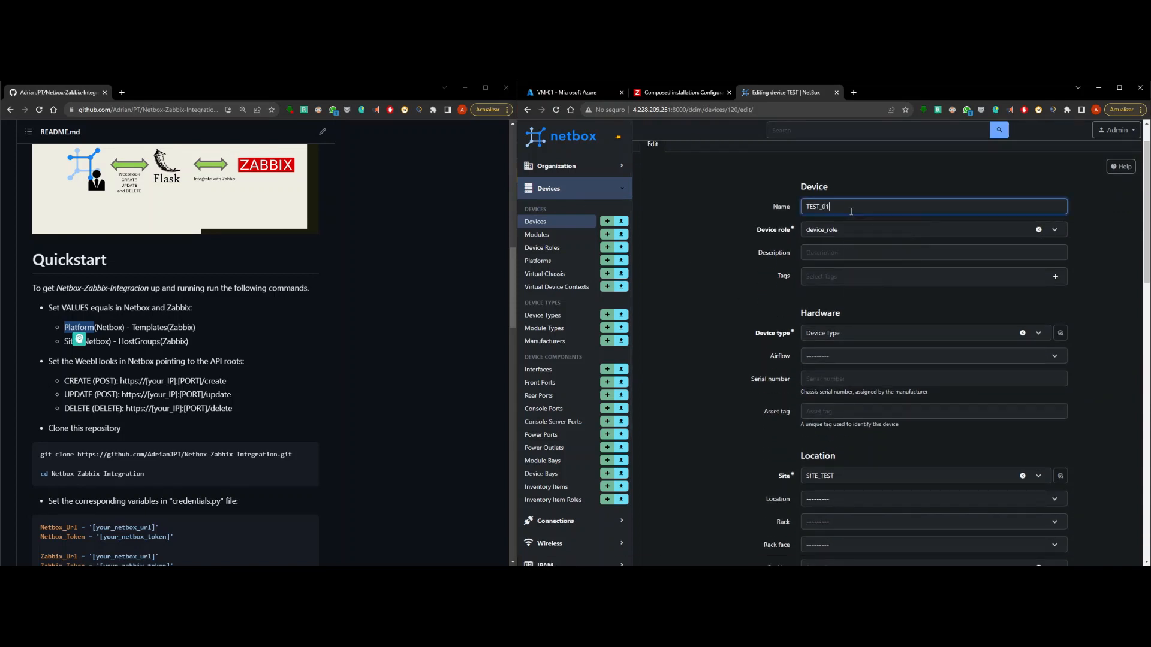
key(Return)
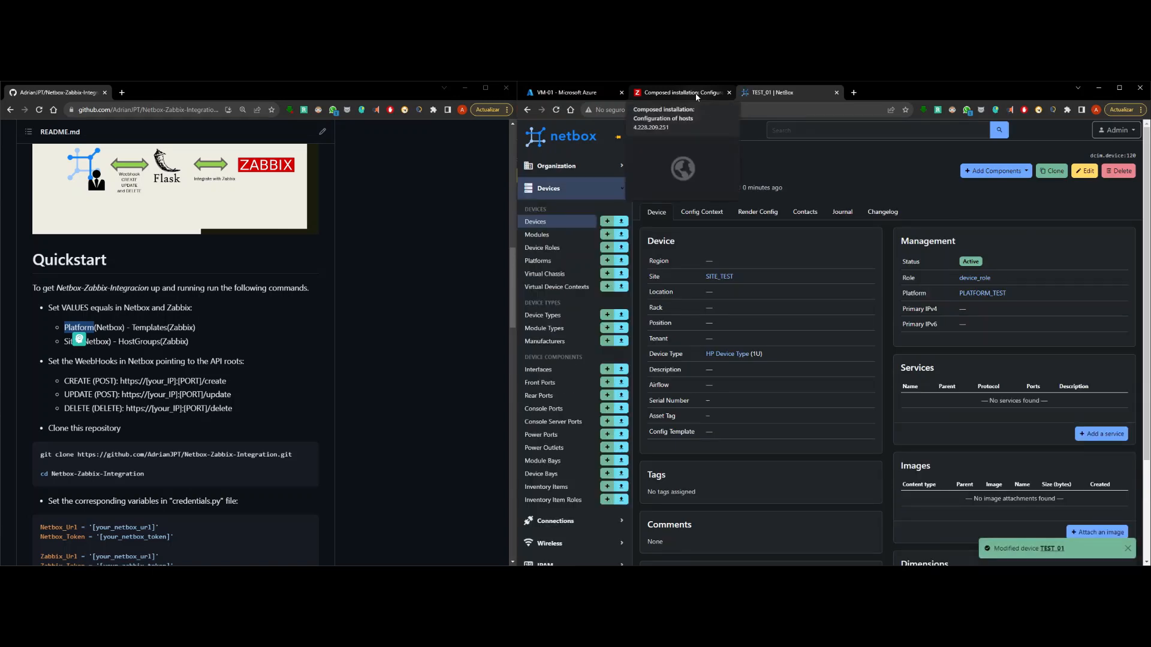
Switch to Zabbix and reload the host's page to check whether the new device name was synchronized
click(690, 94)
click(556, 113)
click(867, 174)
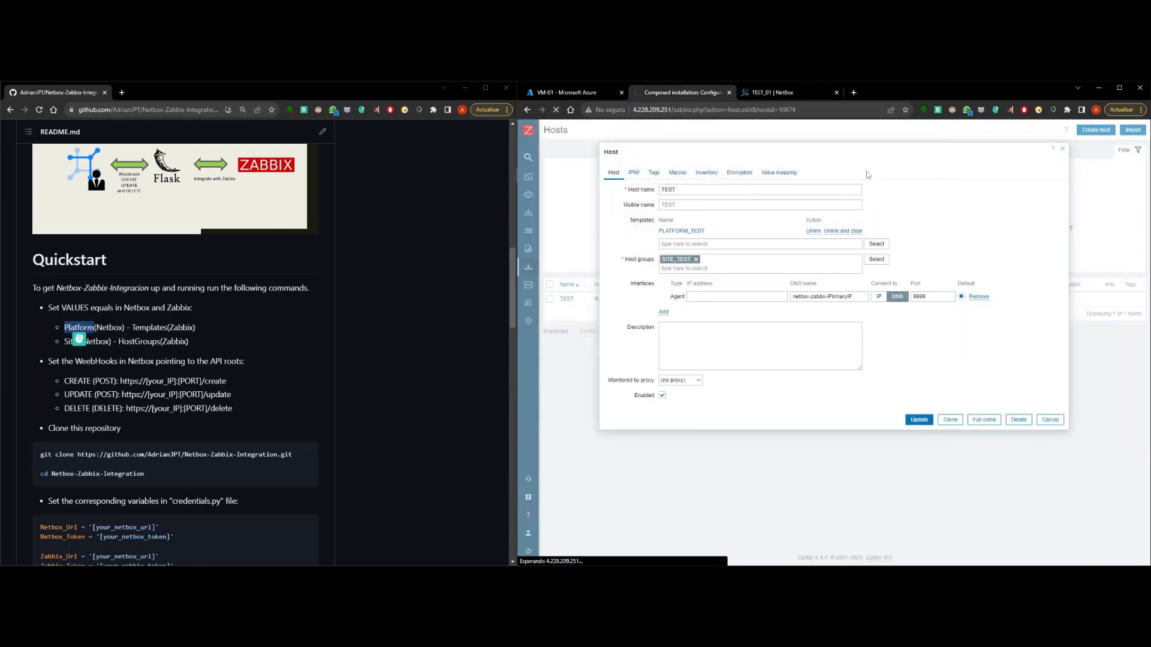